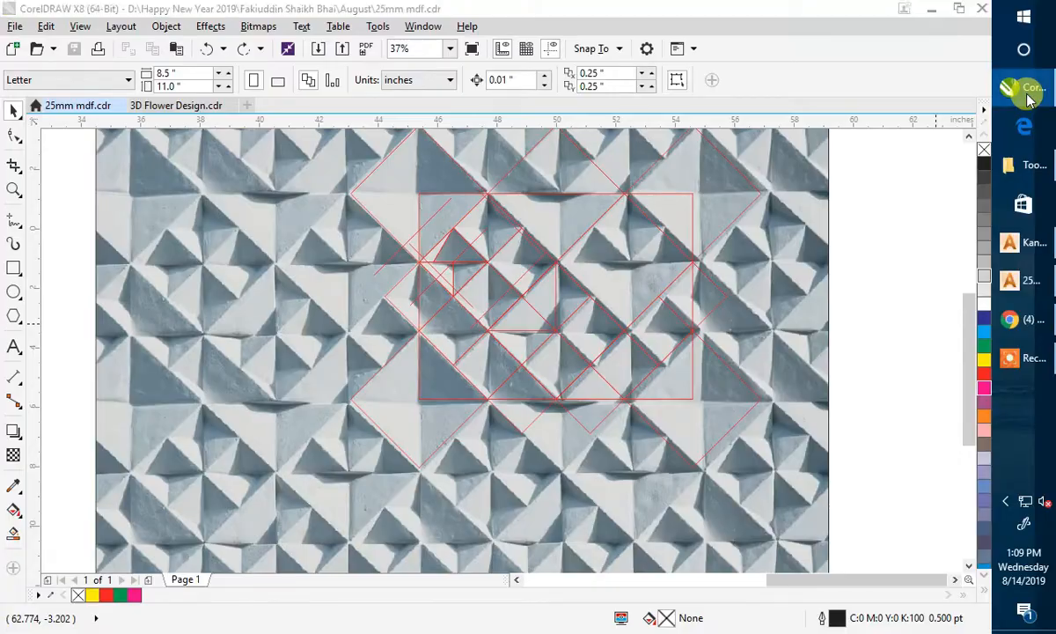
# - Switch to ArtCAM, show the 25mm 3D Texure relief from the top and save the model
pyautogui.scroll(-2, 524, 395)
pyautogui.click(159, 158)
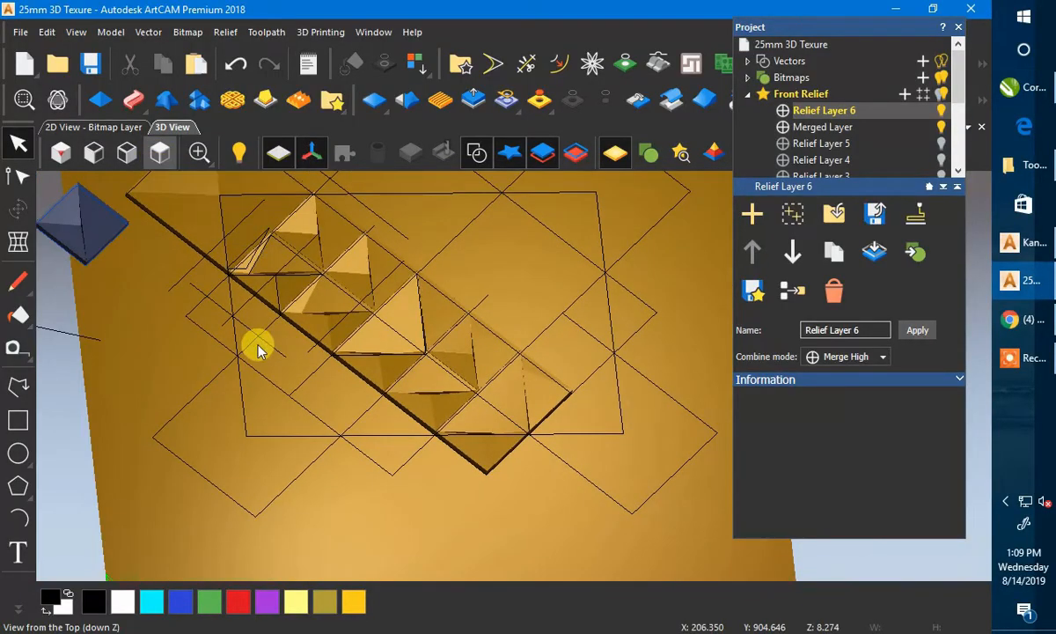
pyautogui.hotkey('ctrl', 's')
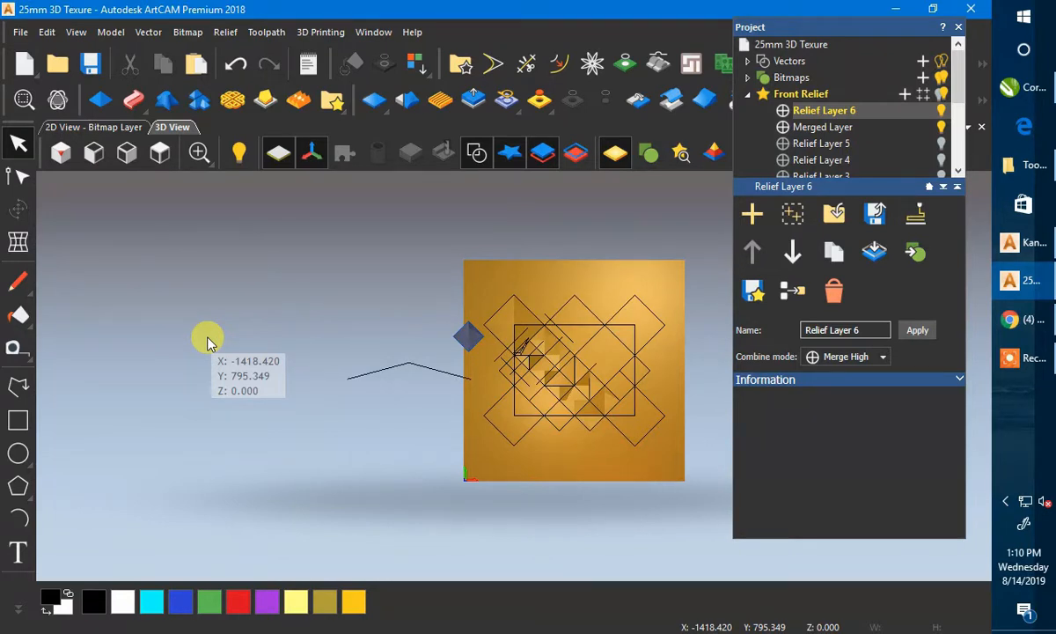
# - Compare the top view of the relief with the reference texture photo in CorelDRAW, and return to ArtCAM
pyautogui.scroll(4, 618, 366)
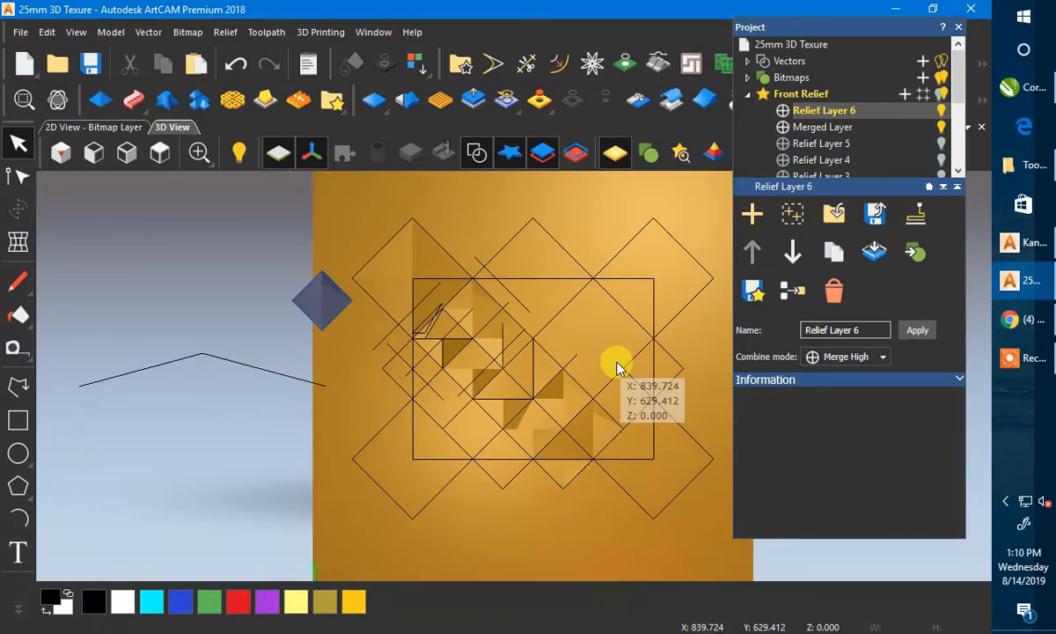
pyautogui.scroll(4, 653, 445)
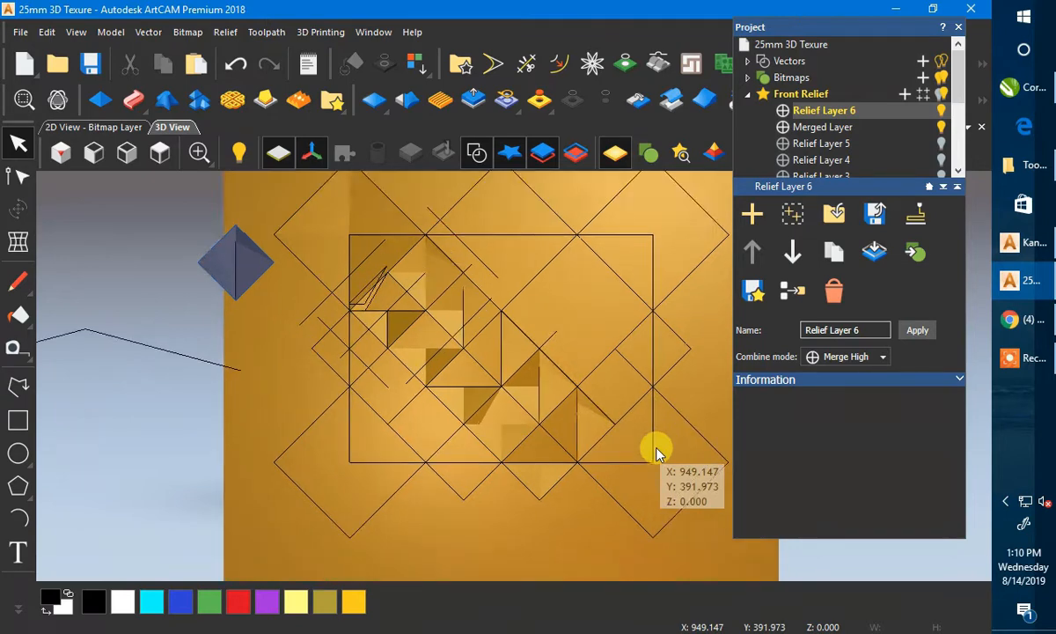
pyautogui.scroll(-7, 556, 376)
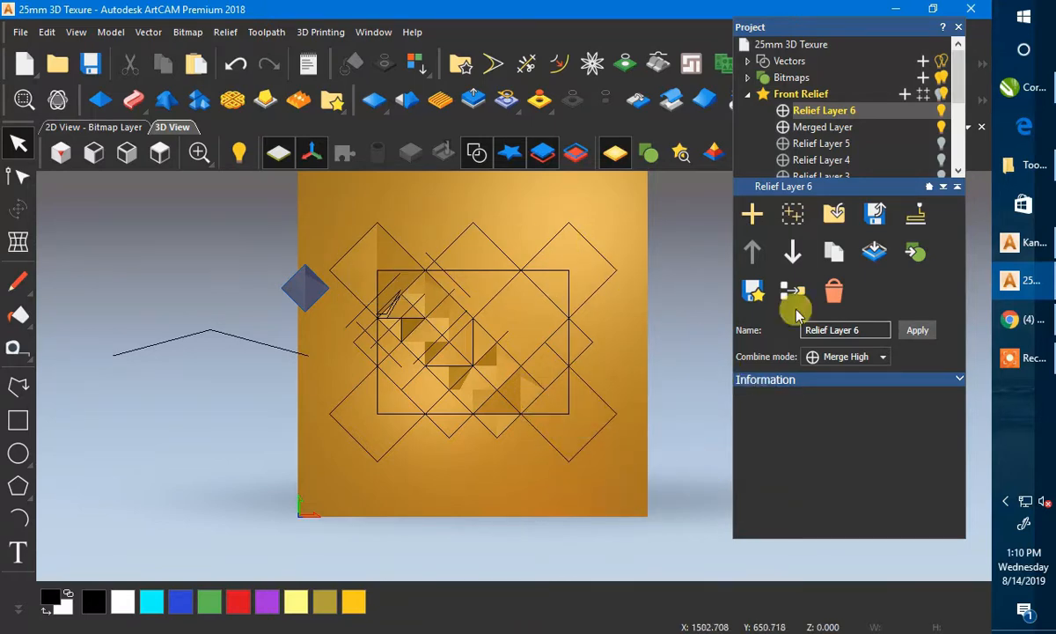
pyautogui.click(1013, 92)
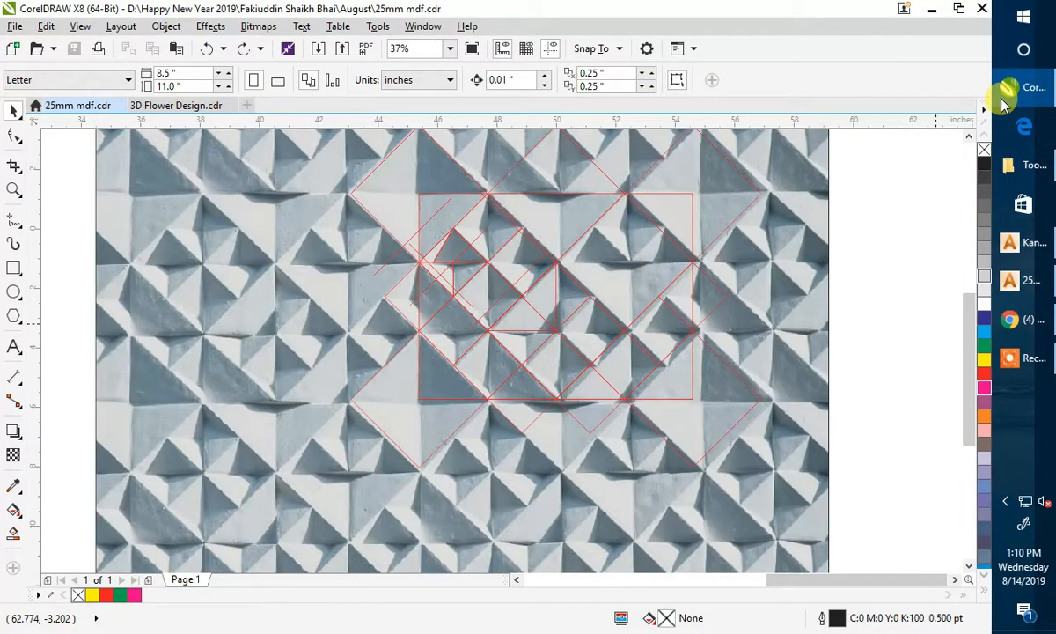
pyautogui.click(1004, 104)
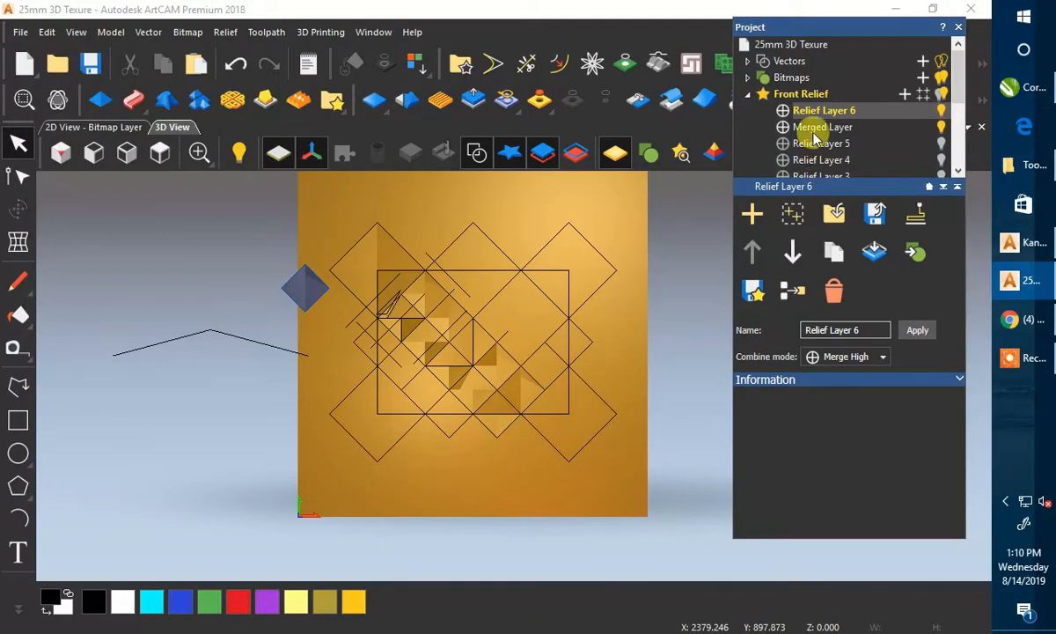
# - Activate Relief Layer 2 and place a pyramid relief clipart on the pattern's upper-left diamond
pyautogui.scroll(-1, 818, 150)
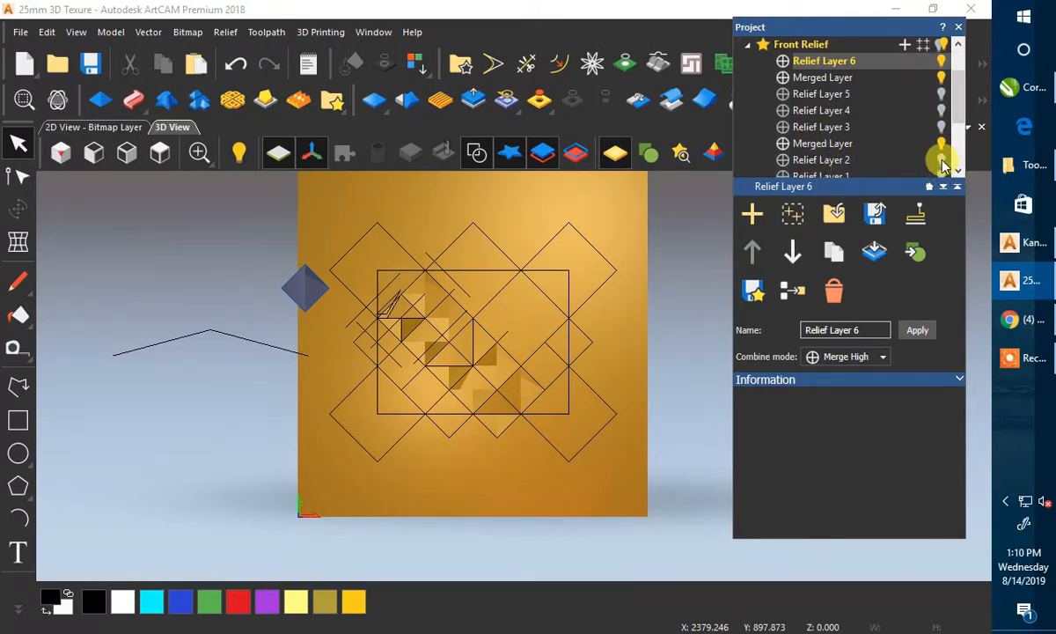
pyautogui.click(831, 162)
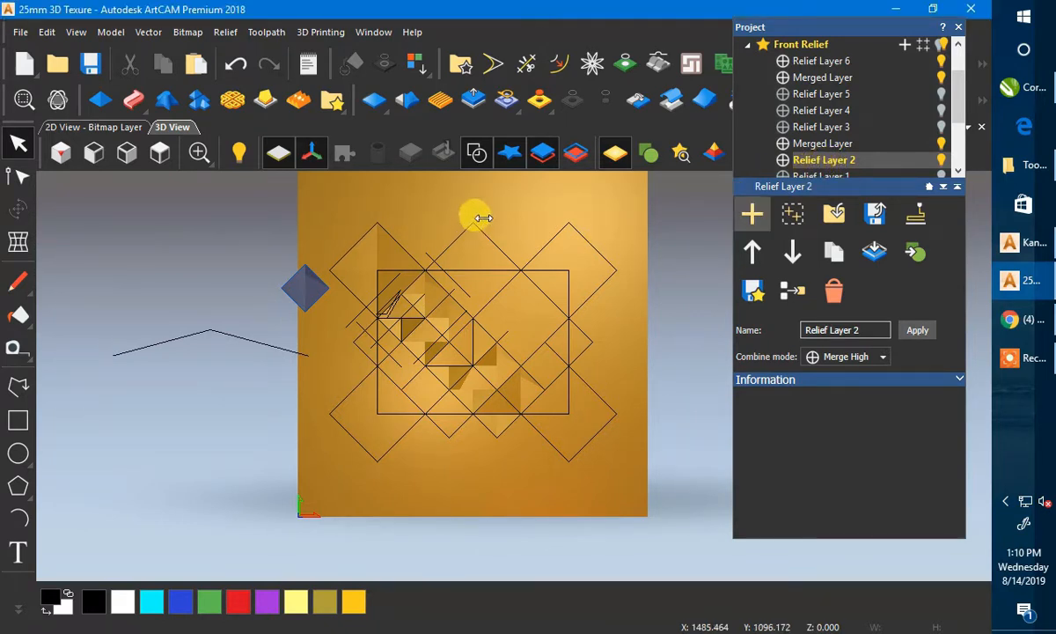
pyautogui.click(725, 110)
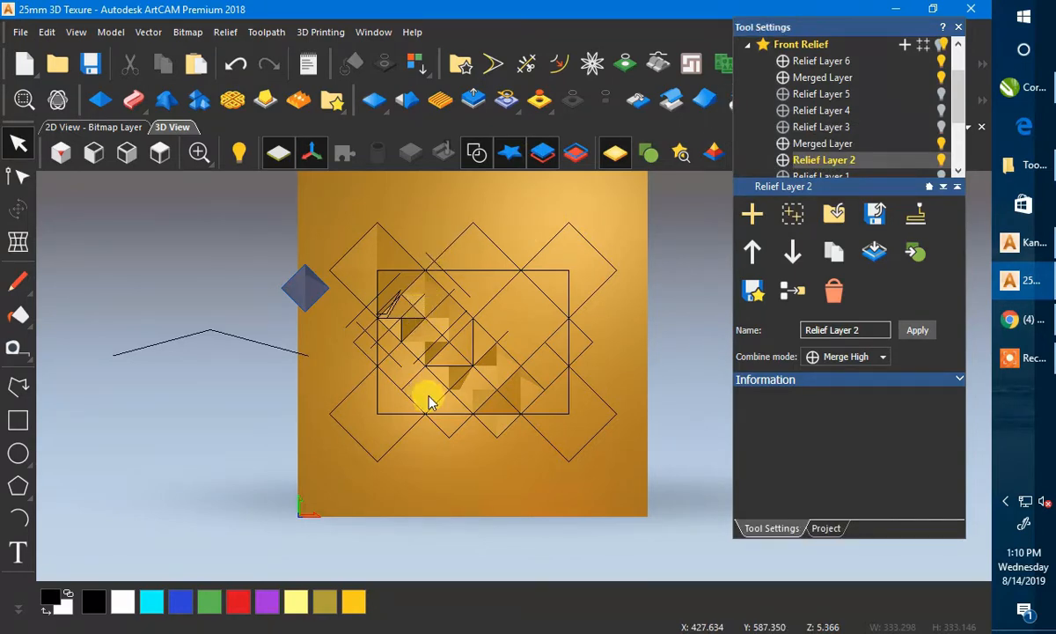
pyautogui.hotkey('ctrl', 'v')
pyautogui.scroll(-2, 421, 347)
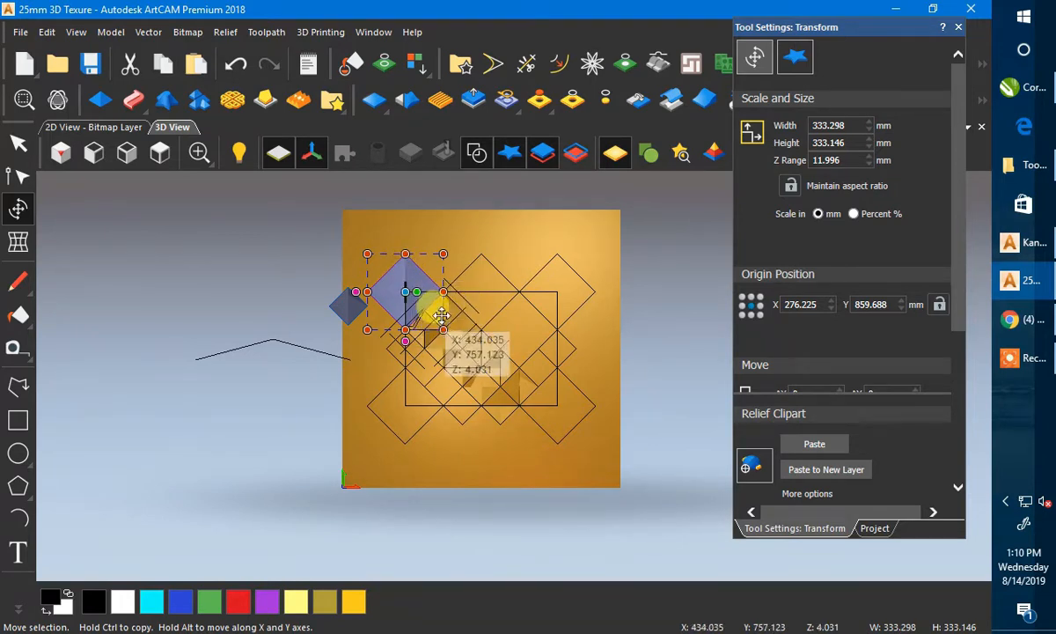
pyautogui.scroll(1, 441, 313)
pyautogui.scroll(1, 548, 380)
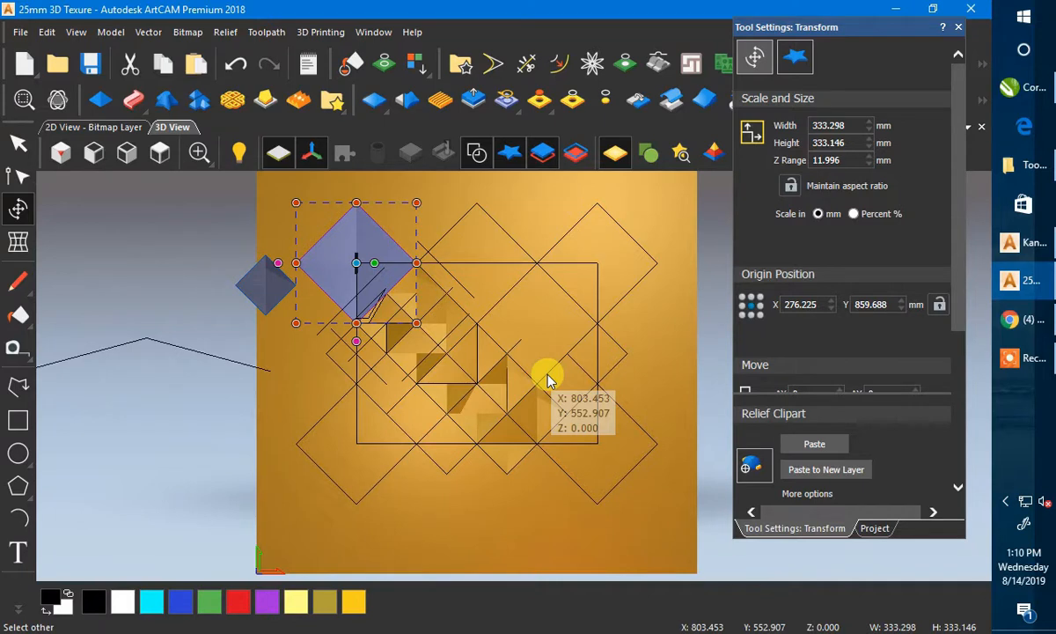
# - Copy the pyramid clipart from the upper-left diamond onto the pattern's lower-right diamond
pyautogui.click(20, 146)
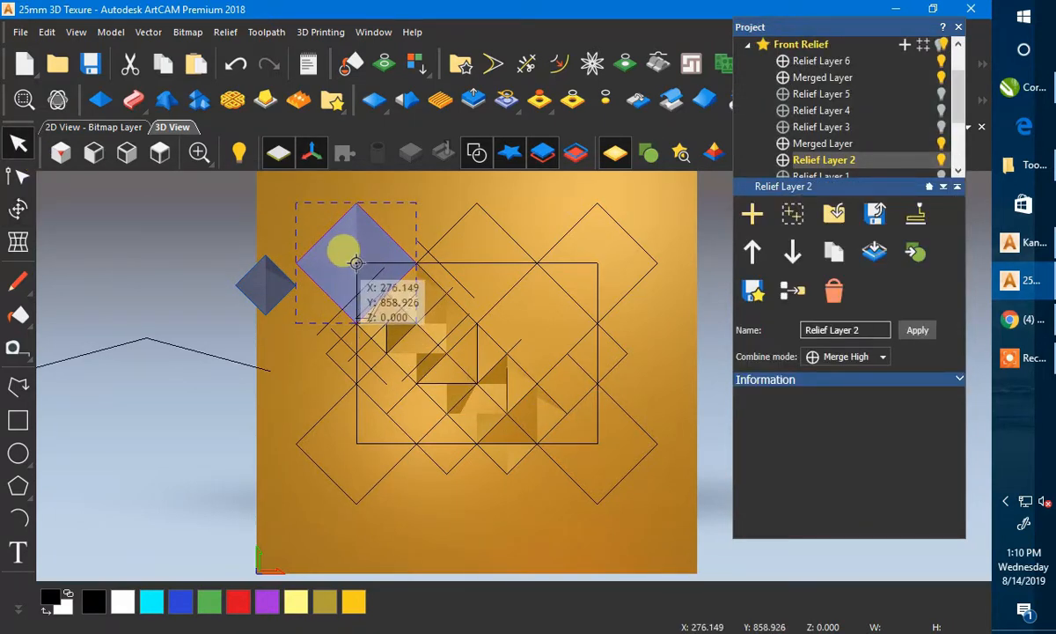
pyautogui.moveTo(357, 263); pyautogui.dragTo(602, 440)
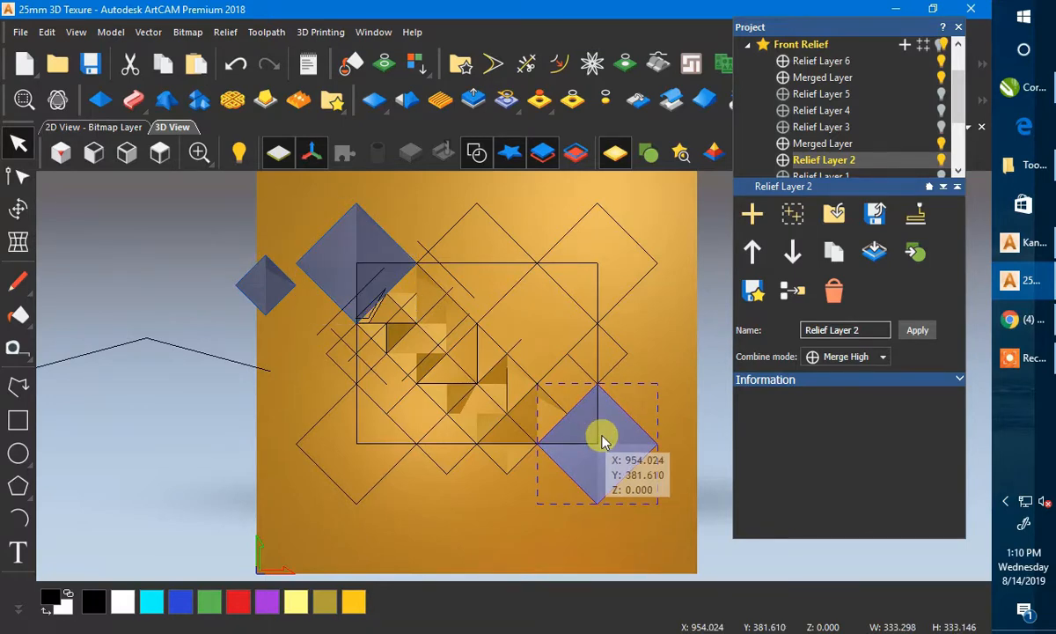
pyautogui.scroll(4, 603, 445)
pyautogui.scroll(5, 603, 444)
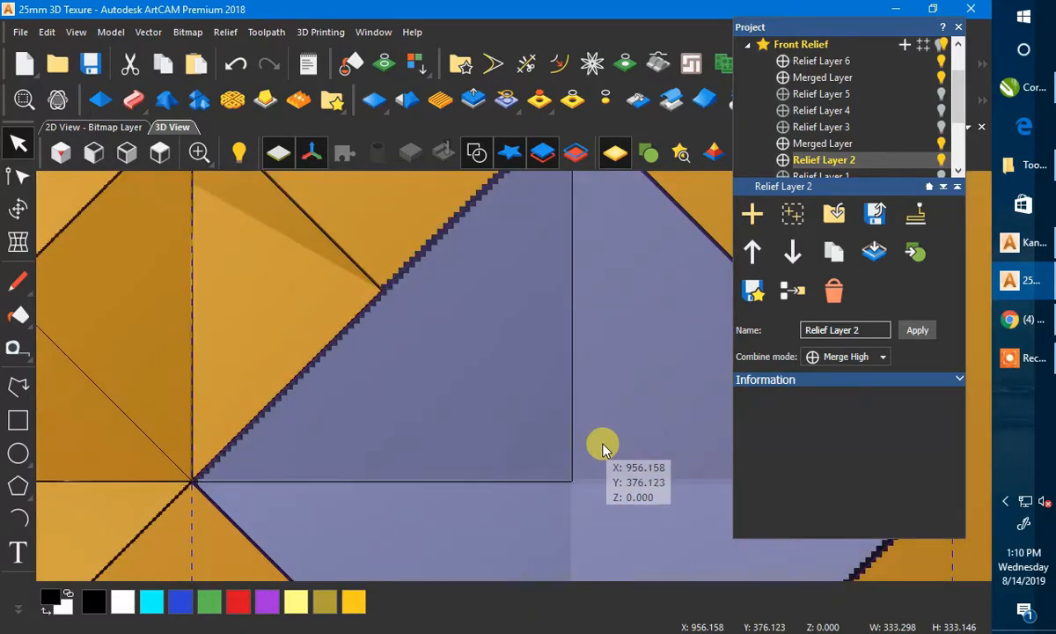
pyautogui.scroll(-8, 603, 445)
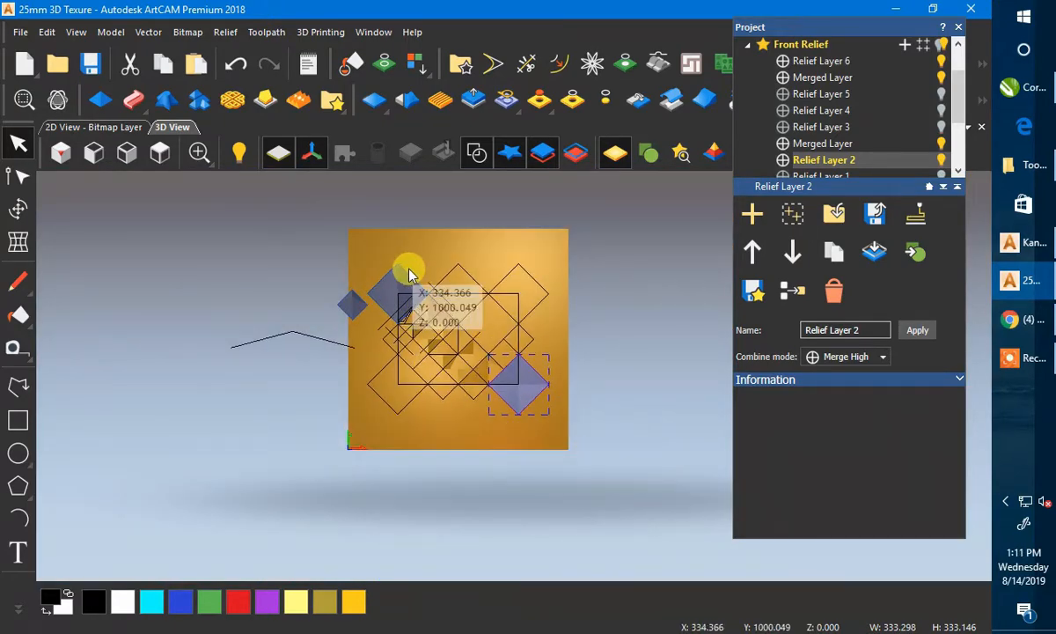
# - Try to create copies of the upper-left and lower-right pyramid cliparts rotated 90 degrees anticlockwise
pyautogui.keyDown('shift'); pyautogui.click(408, 276); pyautogui.keyUp('shift')
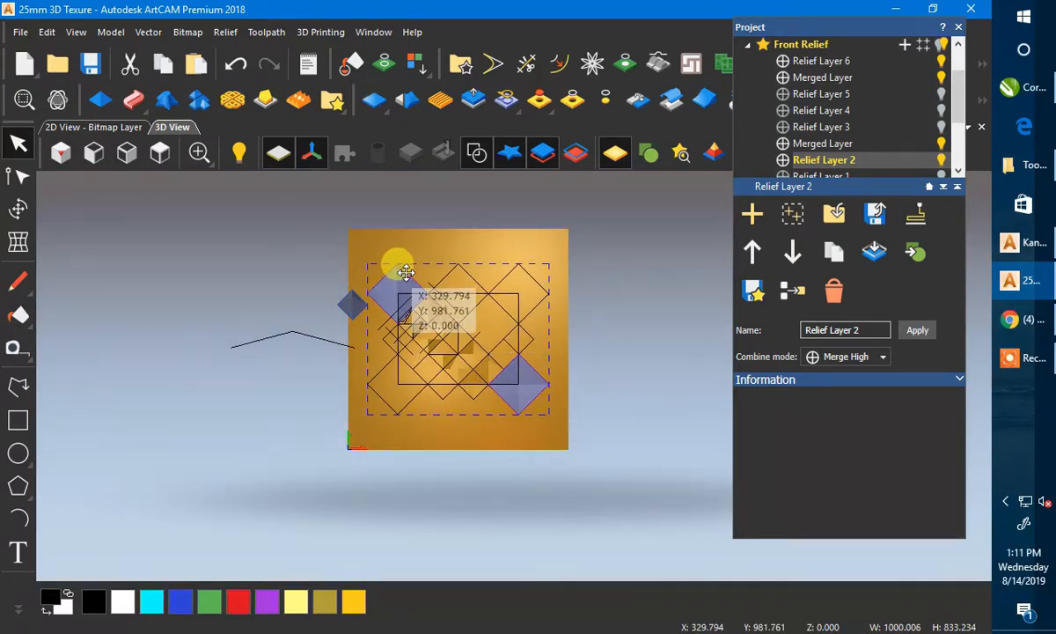
pyautogui.click(18, 209)
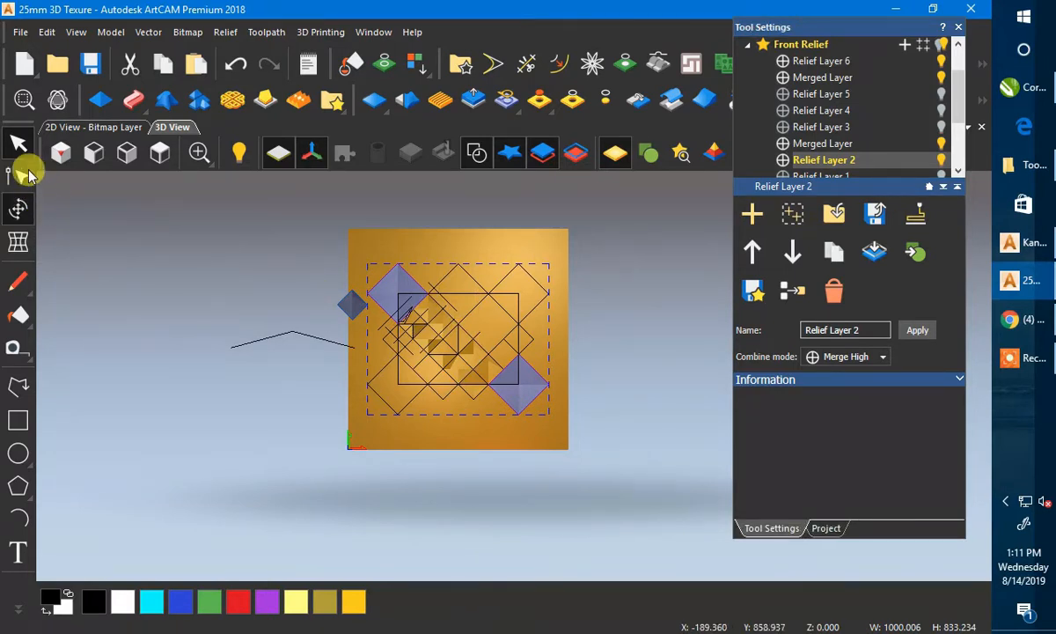
pyautogui.click(17, 144)
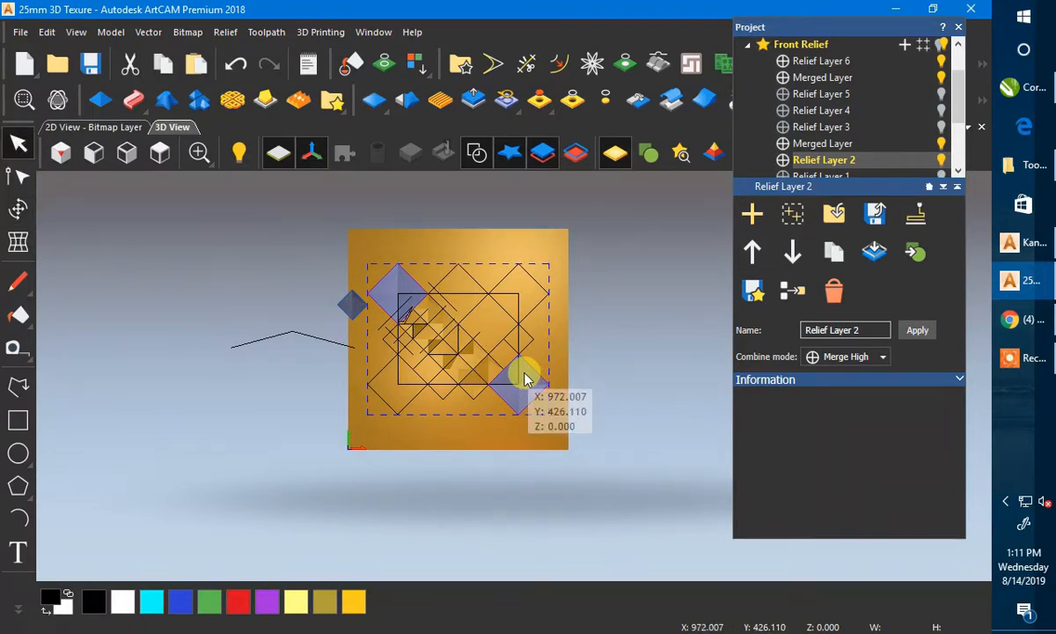
pyautogui.click(18, 209)
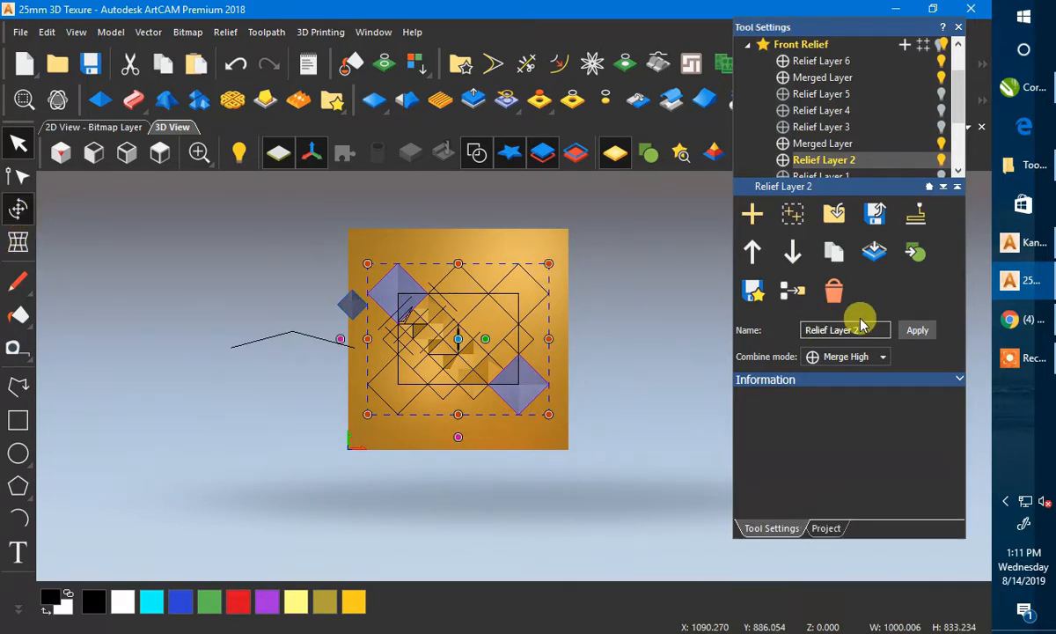
pyautogui.scroll(-5, 861, 326)
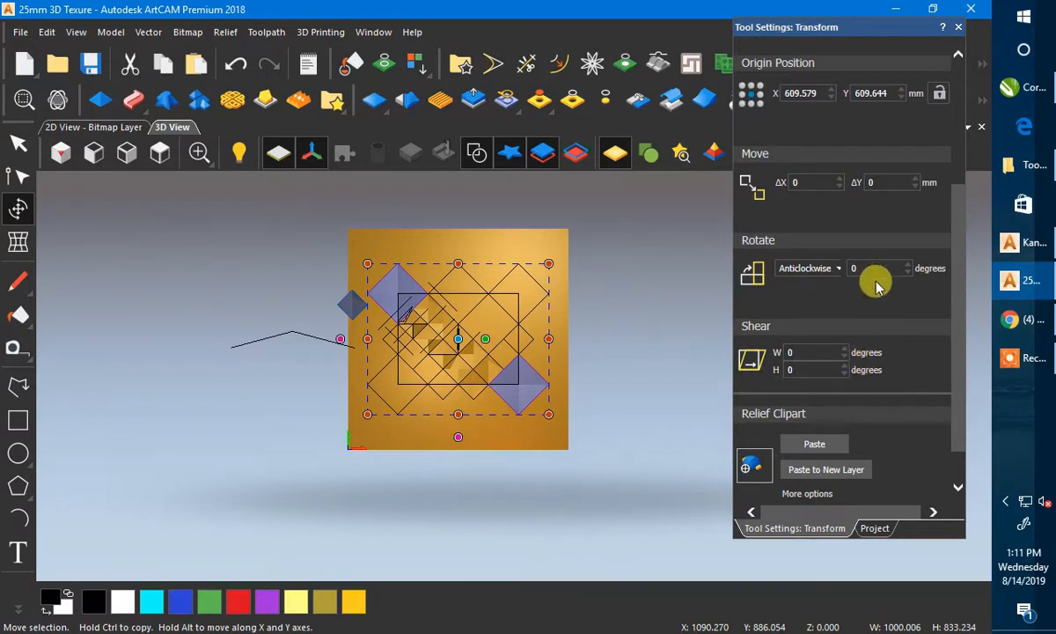
pyautogui.click(870, 266)
pyautogui.press('BackSpace')
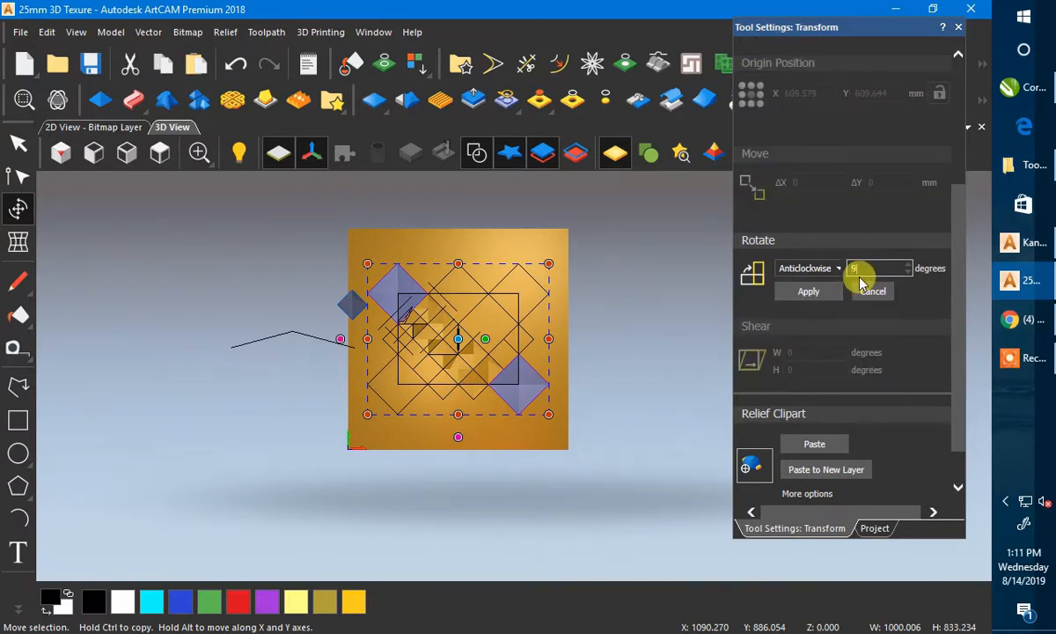
pyautogui.click(808, 291)
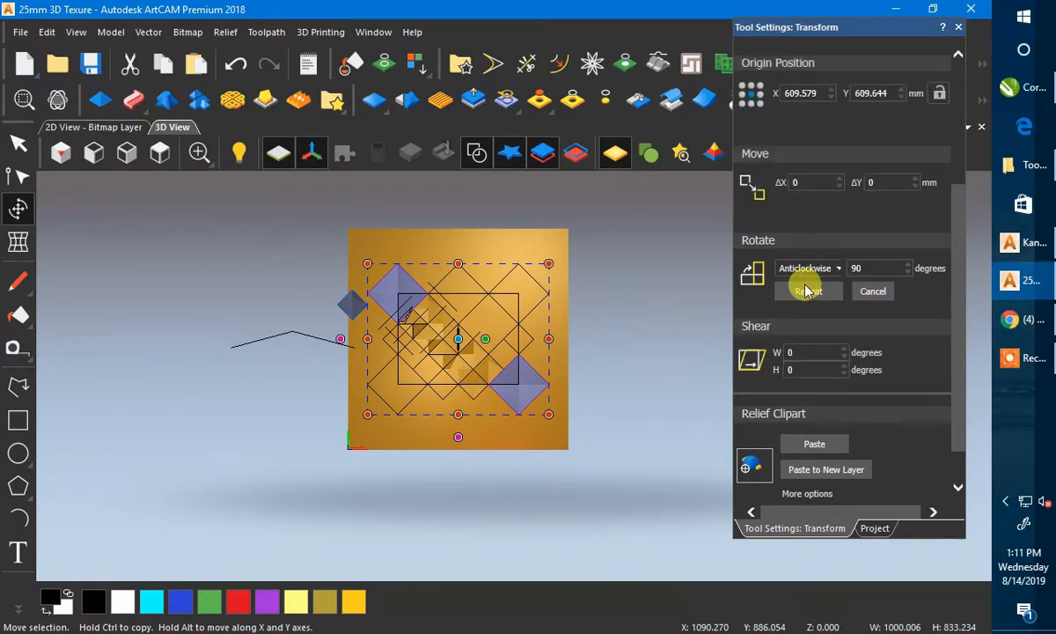
pyautogui.click(808, 291)
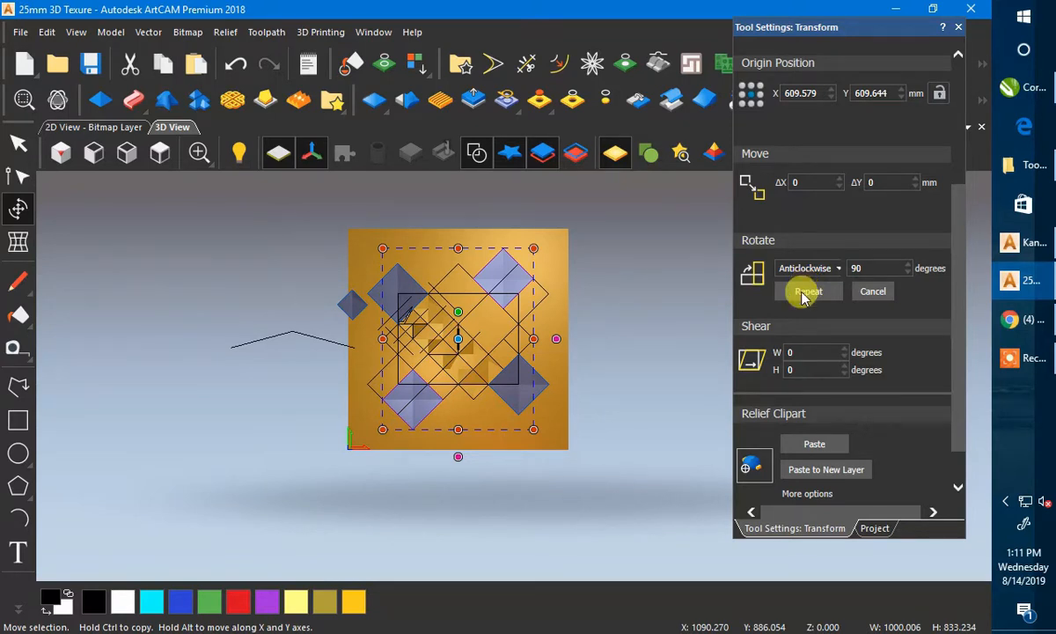
pyautogui.click(659, 310)
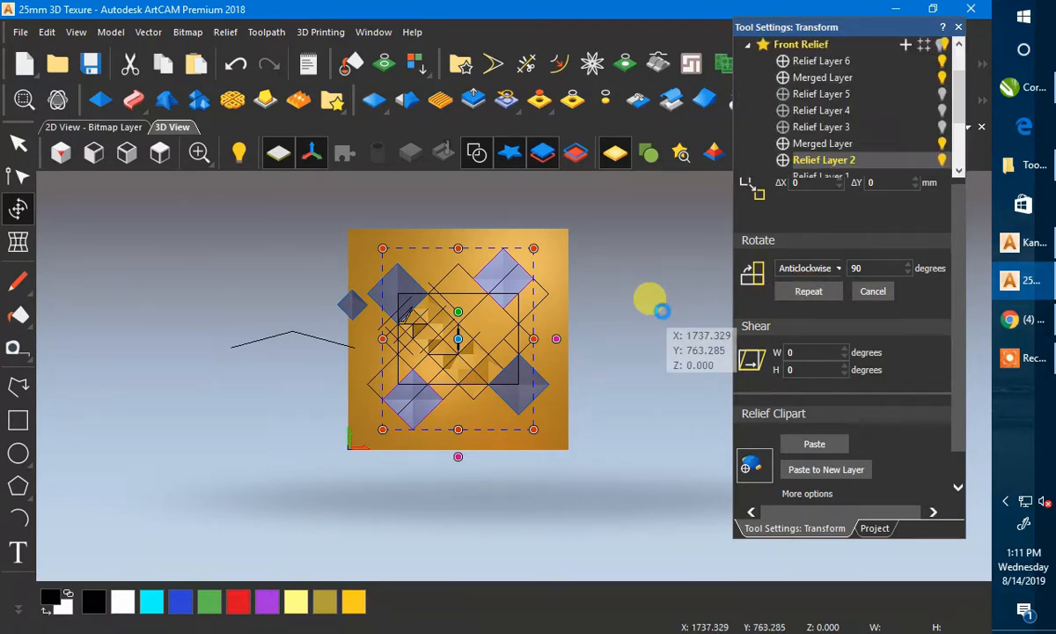
# - Copy the lower-right pyramid clipart onto the upper-right and lower-left diamonds of the pattern
pyautogui.click(531, 369)
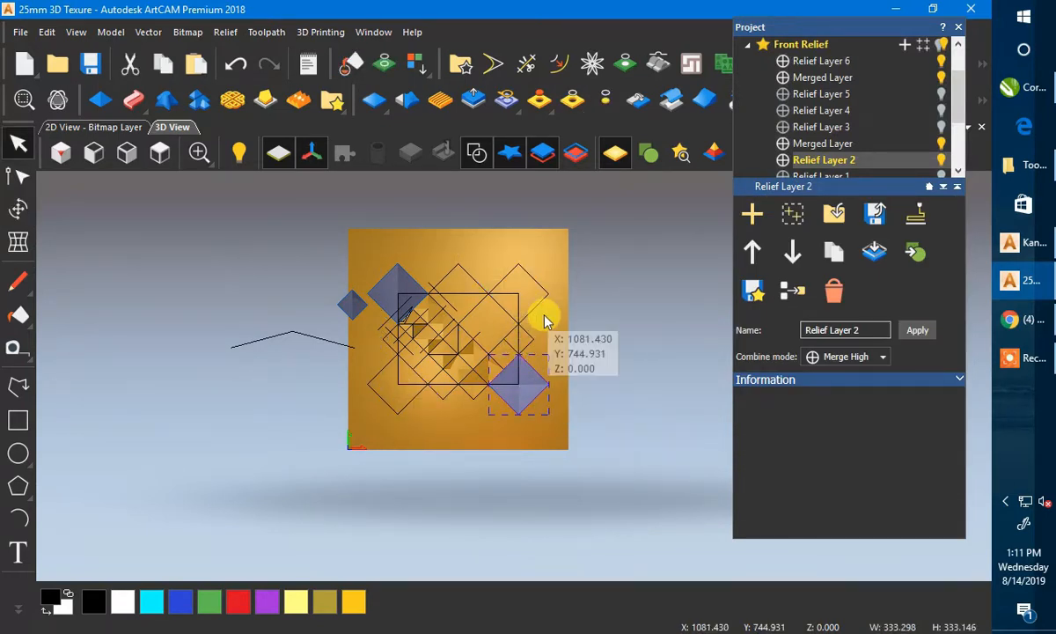
pyautogui.scroll(2, 543, 315)
pyautogui.scroll(1, 539, 400)
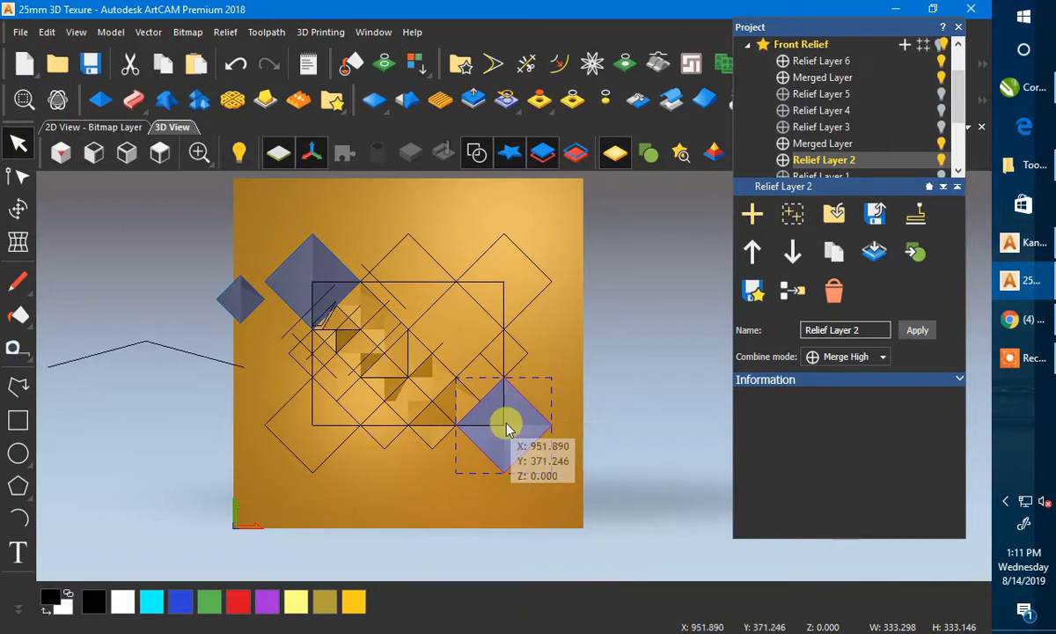
pyautogui.moveTo(511, 388); pyautogui.dragTo(312, 426)
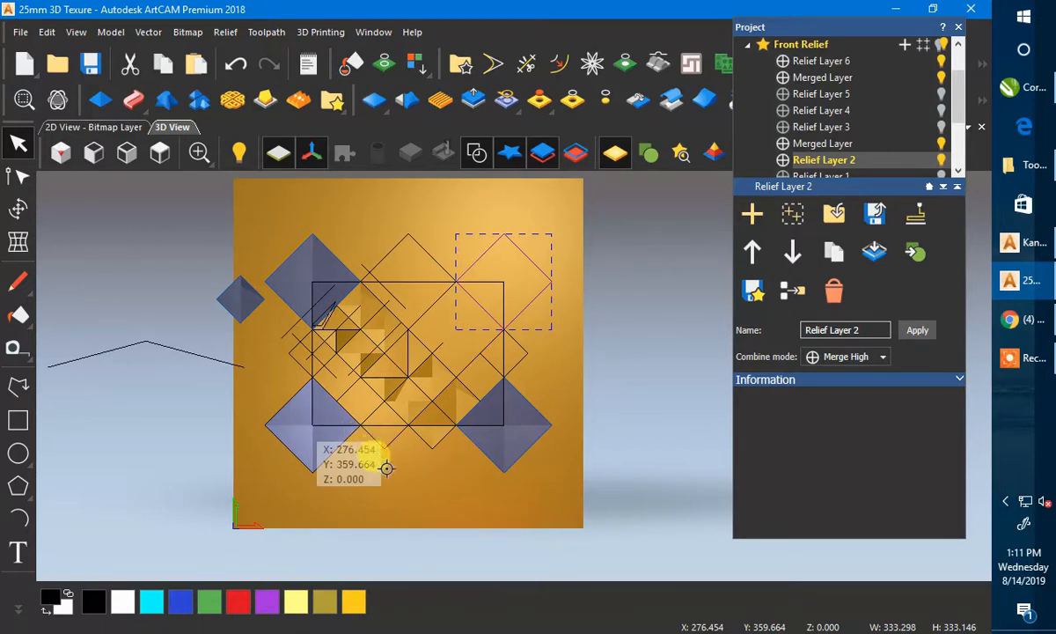
# - Paste the upper-left pyramid clipart into Relief Layer 2
pyautogui.click(321, 251)
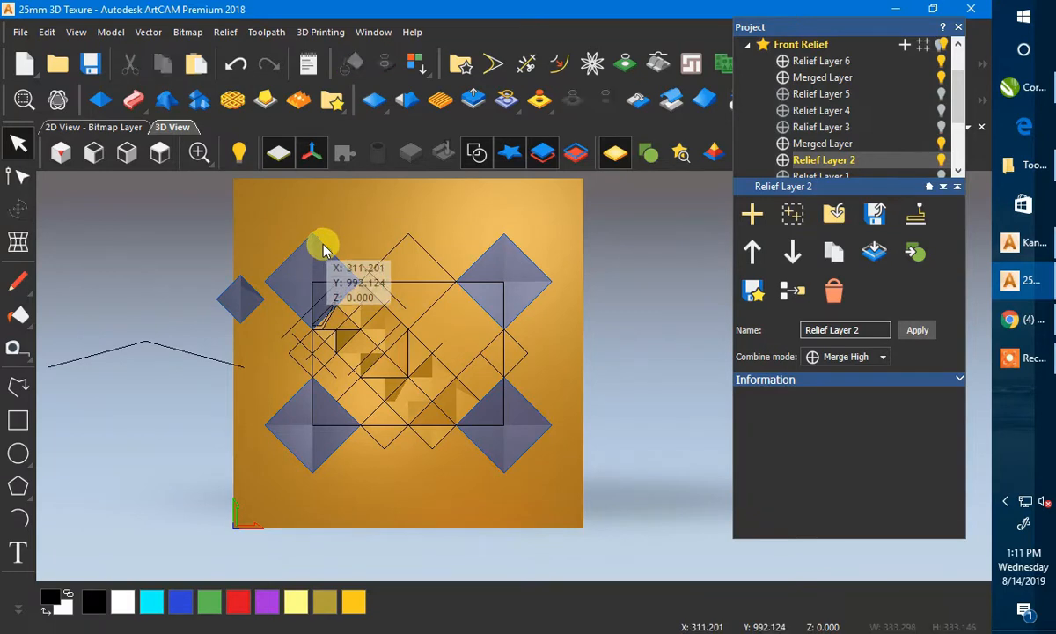
pyautogui.click(322, 248)
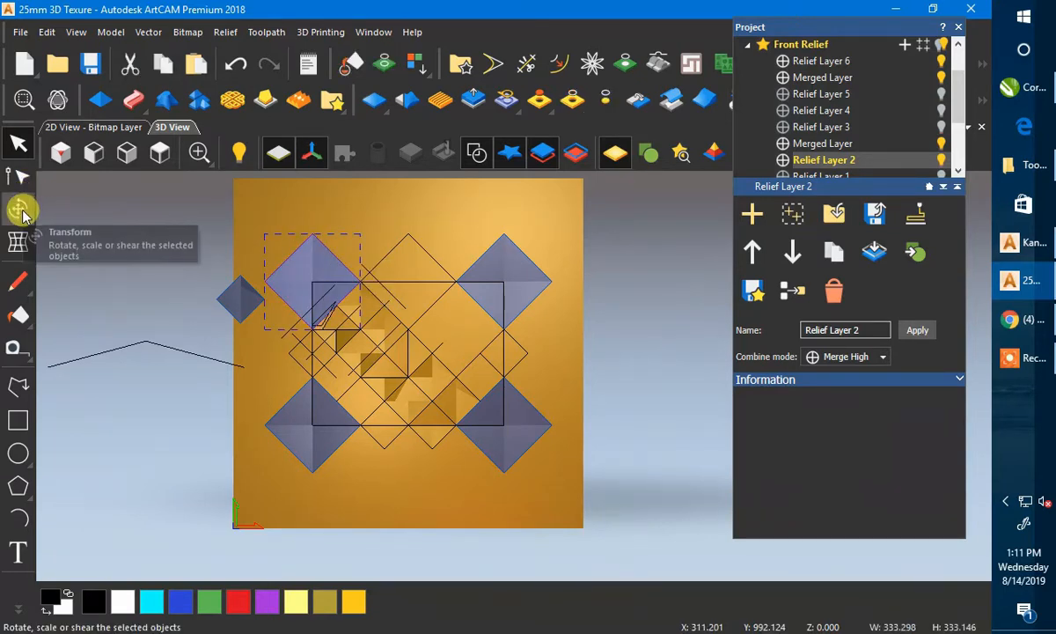
pyautogui.click(19, 208)
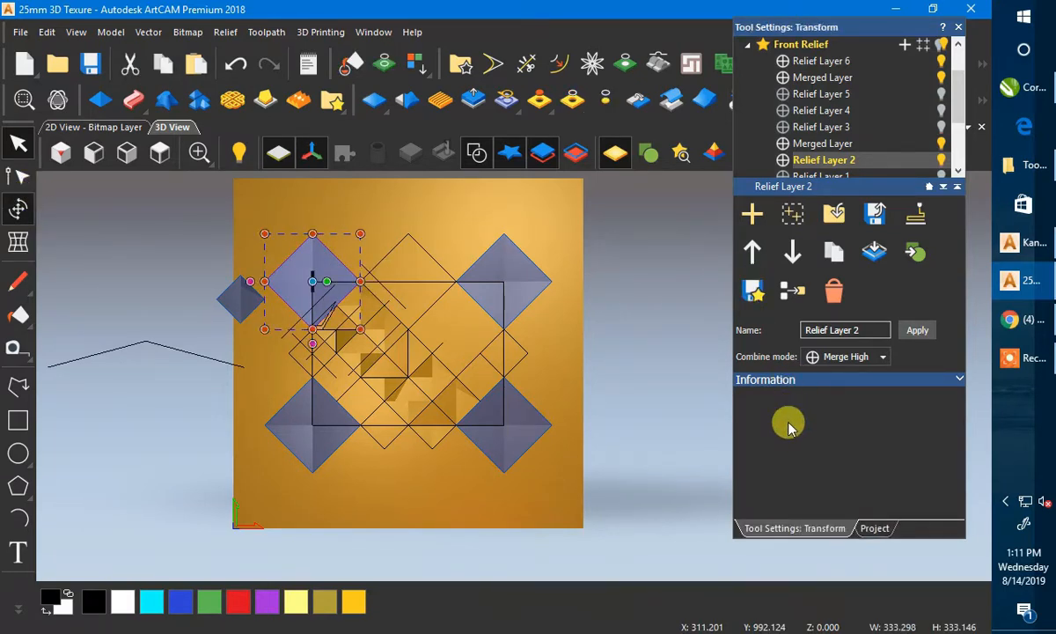
pyautogui.click(813, 442)
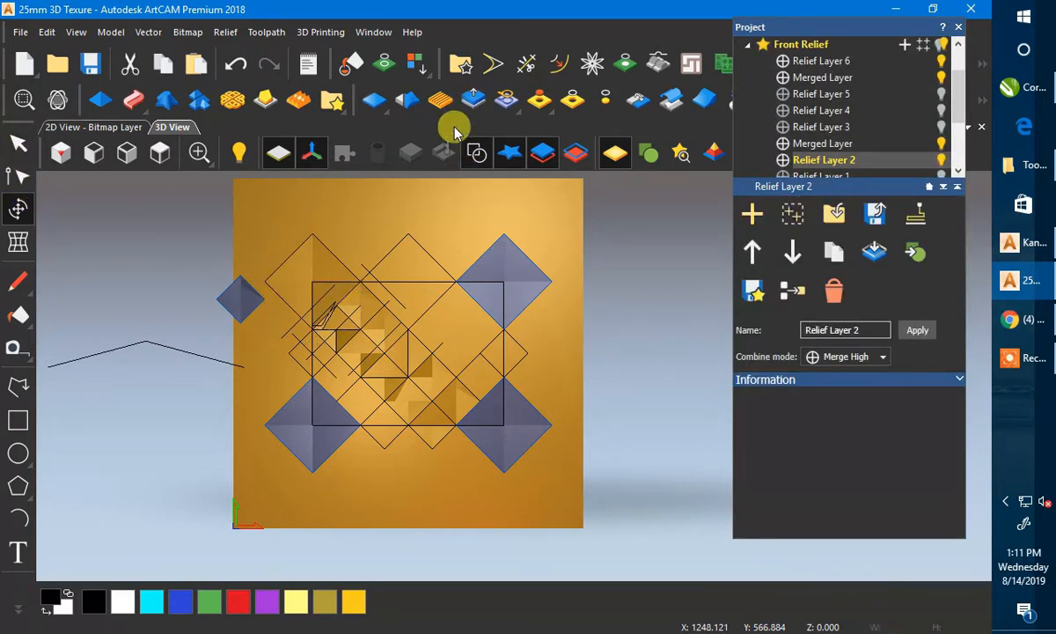
# - Scale the relief on Relief Layer 2 to a height of 12 mm
pyautogui.click(475, 103)
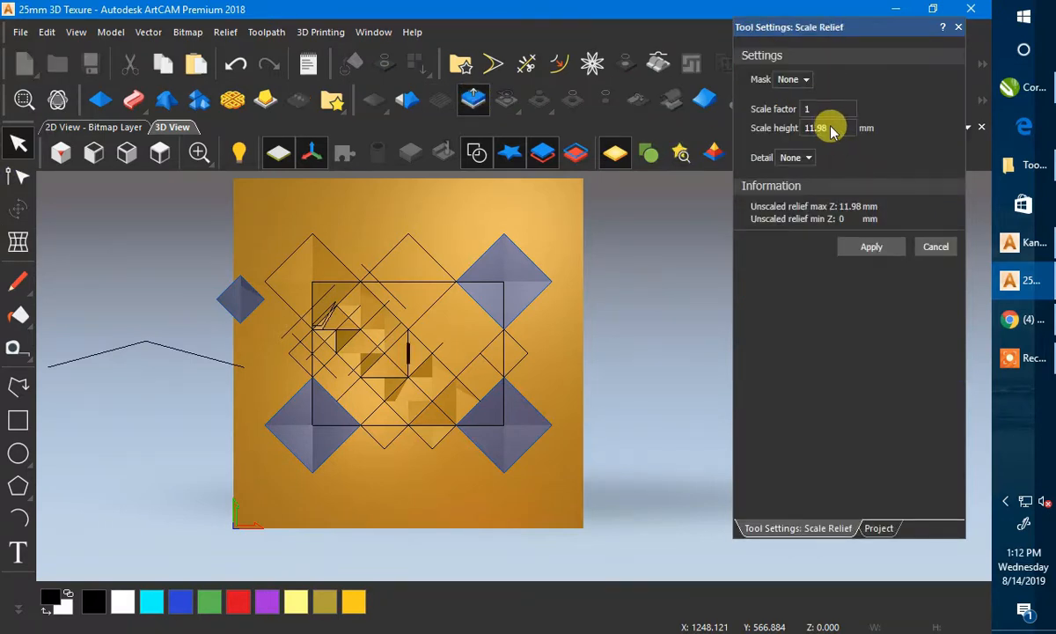
pyautogui.doubleClick(817, 128)
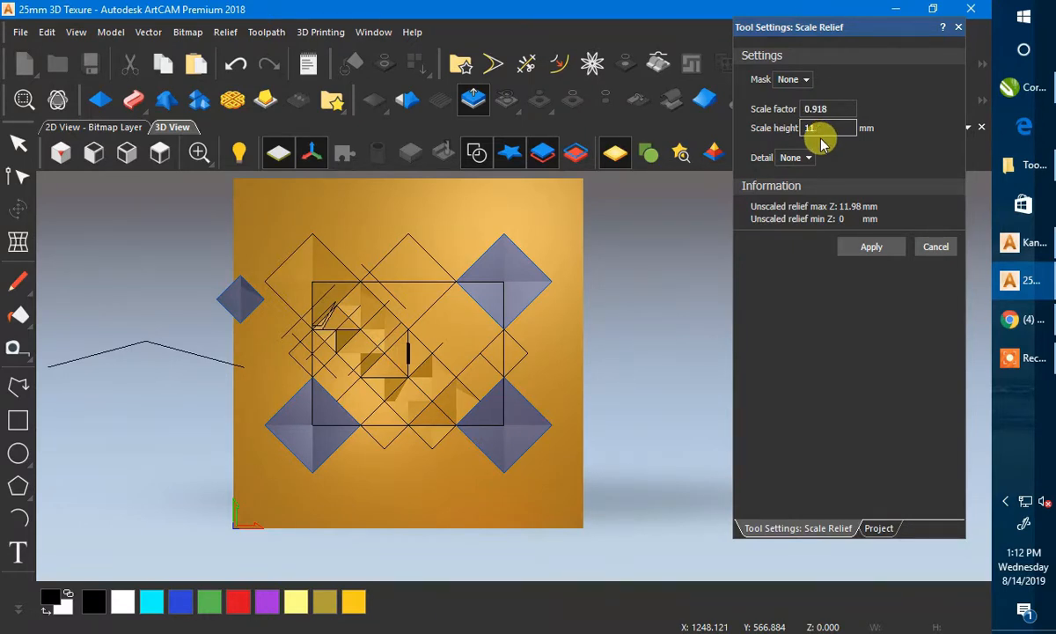
pyautogui.press('BackSpace')
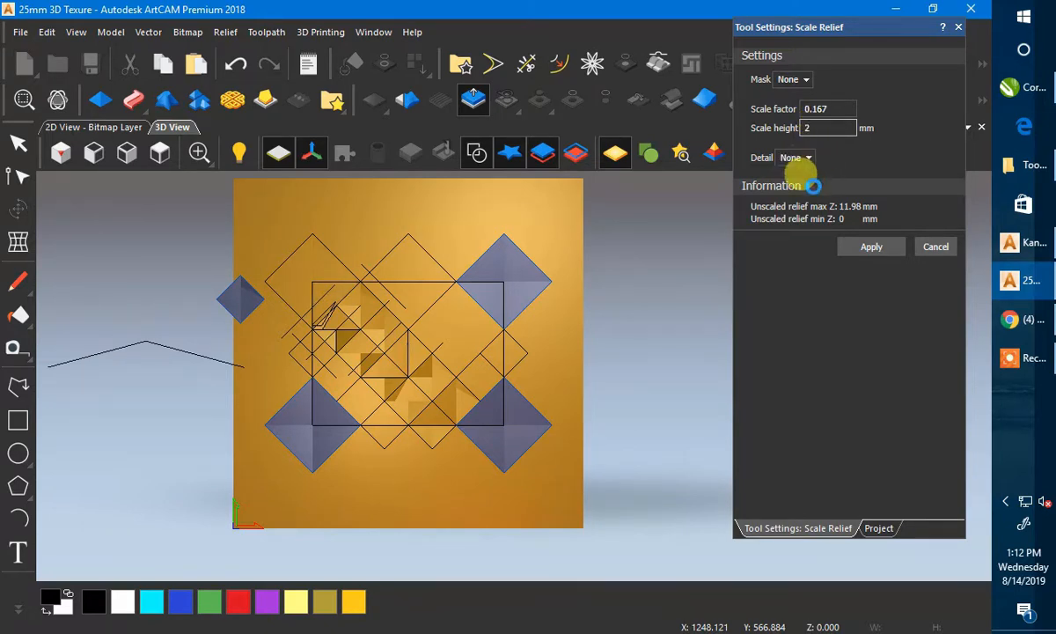
pyautogui.click(819, 129)
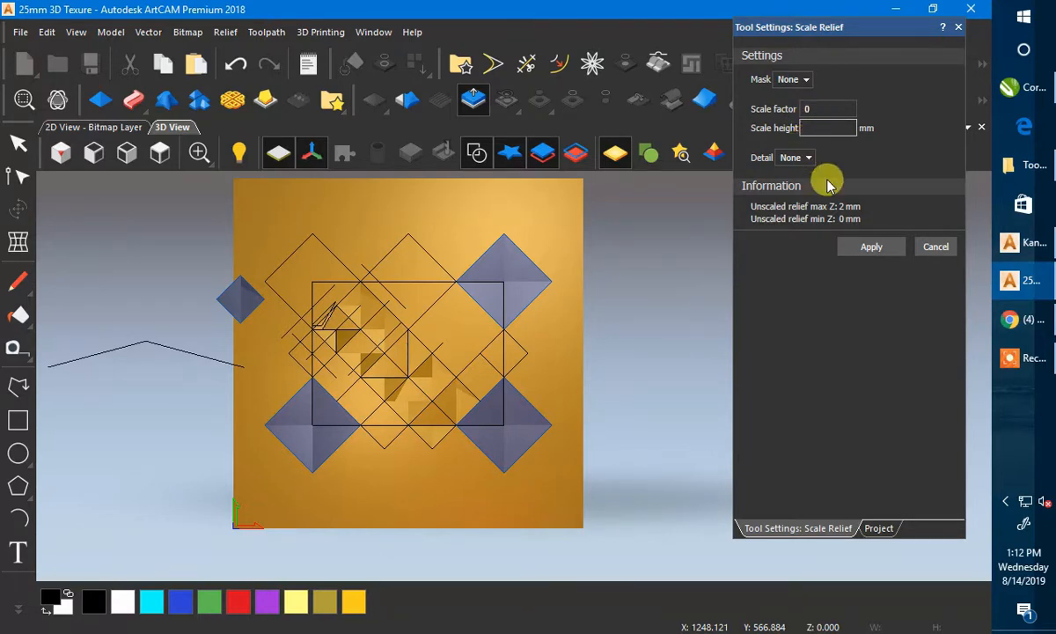
pyautogui.write('12')
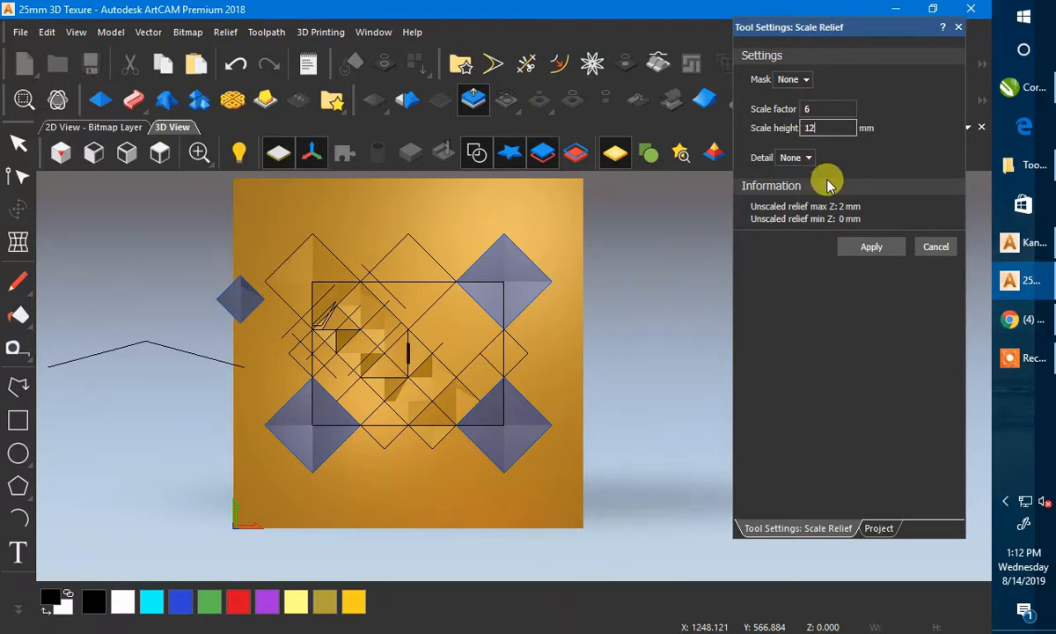
pyautogui.press('Return')
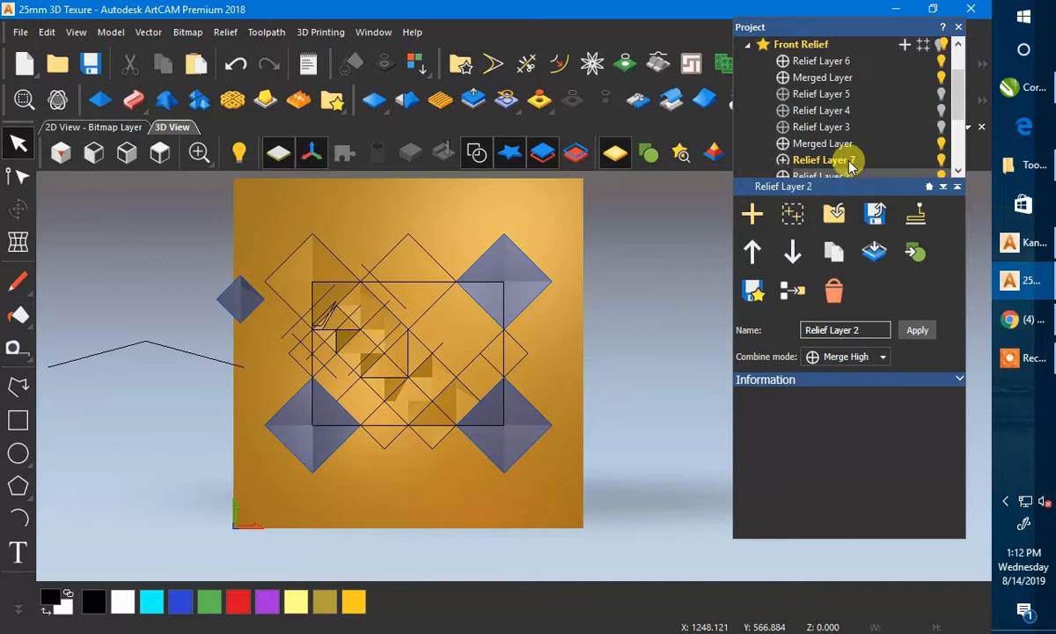
# - Paste the three corner pyramid cliparts with a 12 mm Z range into Relief Layer 7 in Merge High mode, and save the model
pyautogui.click(783, 160)
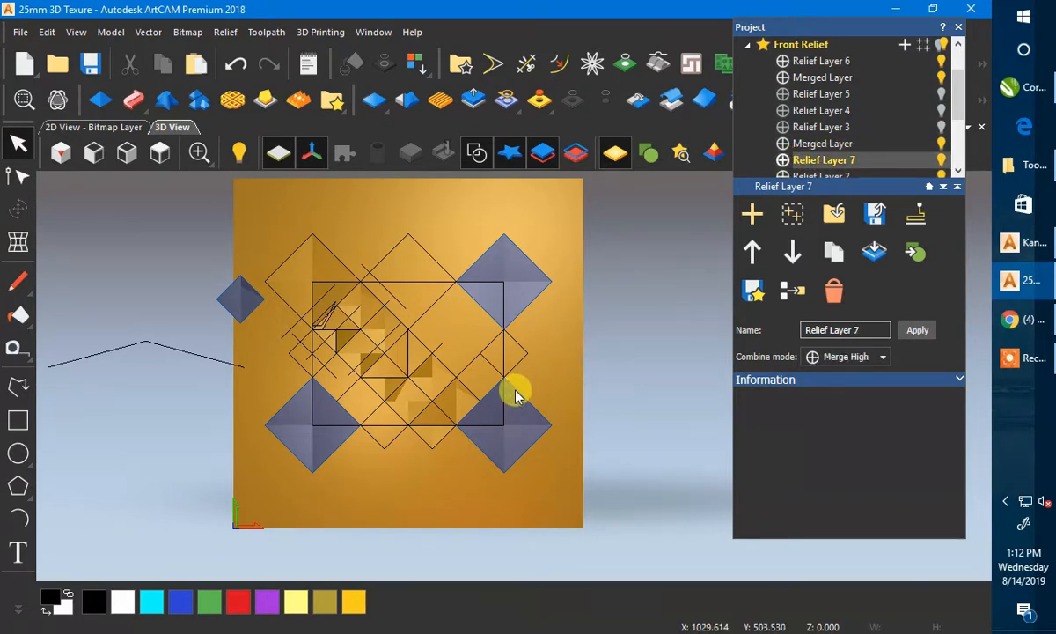
pyautogui.keyDown('shift'); pyautogui.click(538, 295); pyautogui.keyUp('shift')
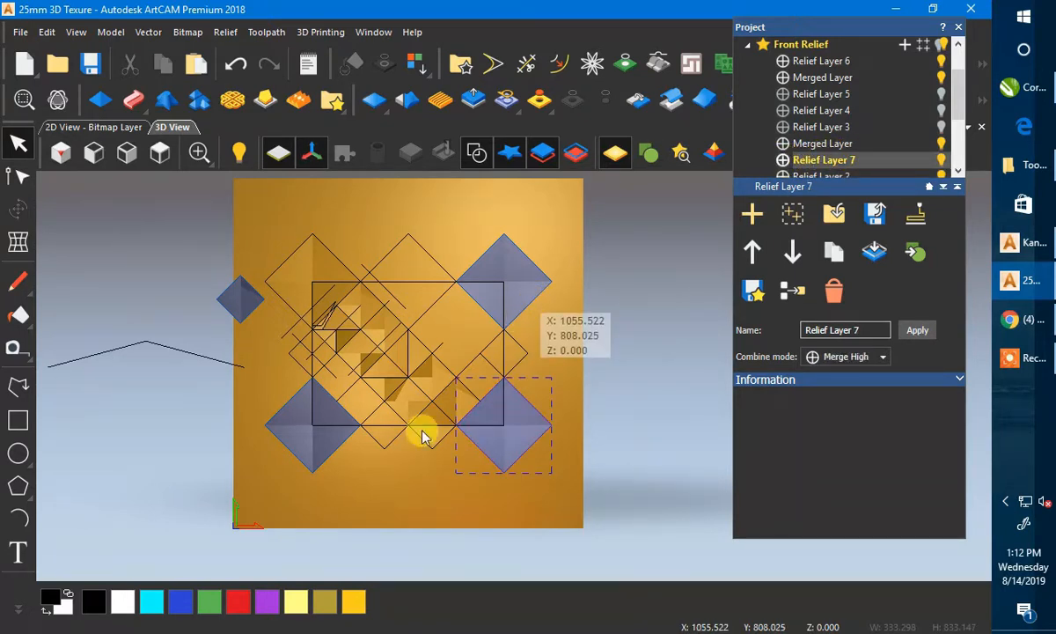
pyautogui.keyDown('shift'); pyautogui.click(293, 395); pyautogui.keyUp('shift')
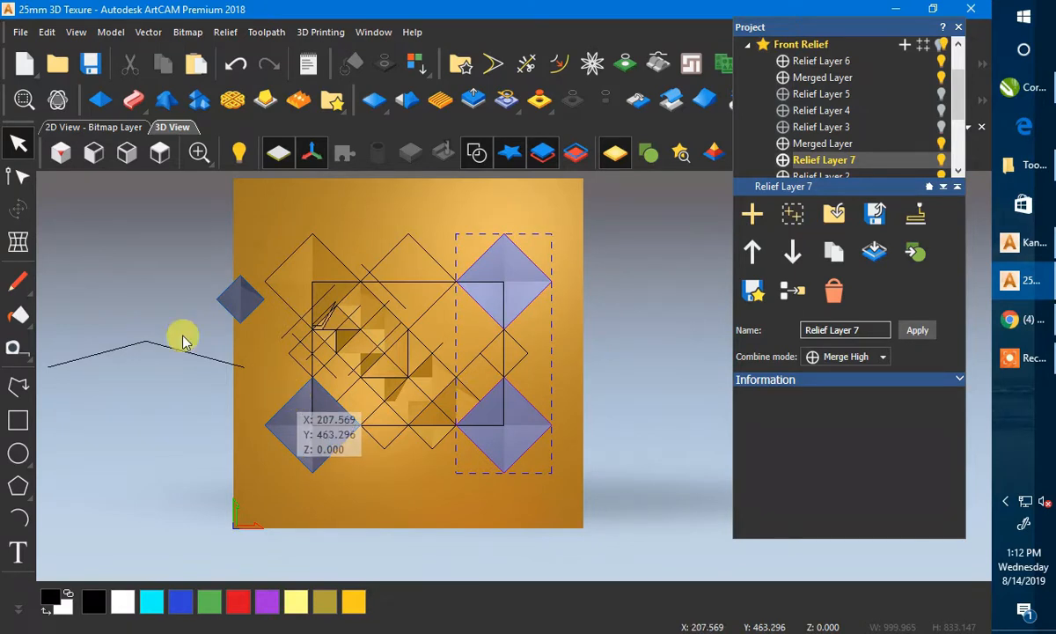
pyautogui.click(20, 209)
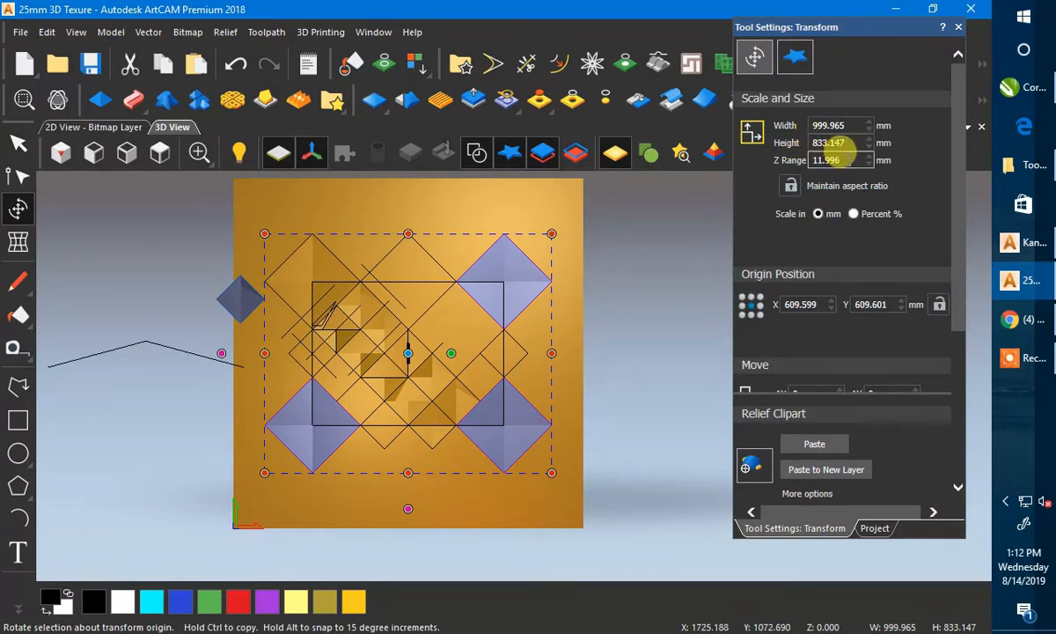
pyautogui.click(837, 157)
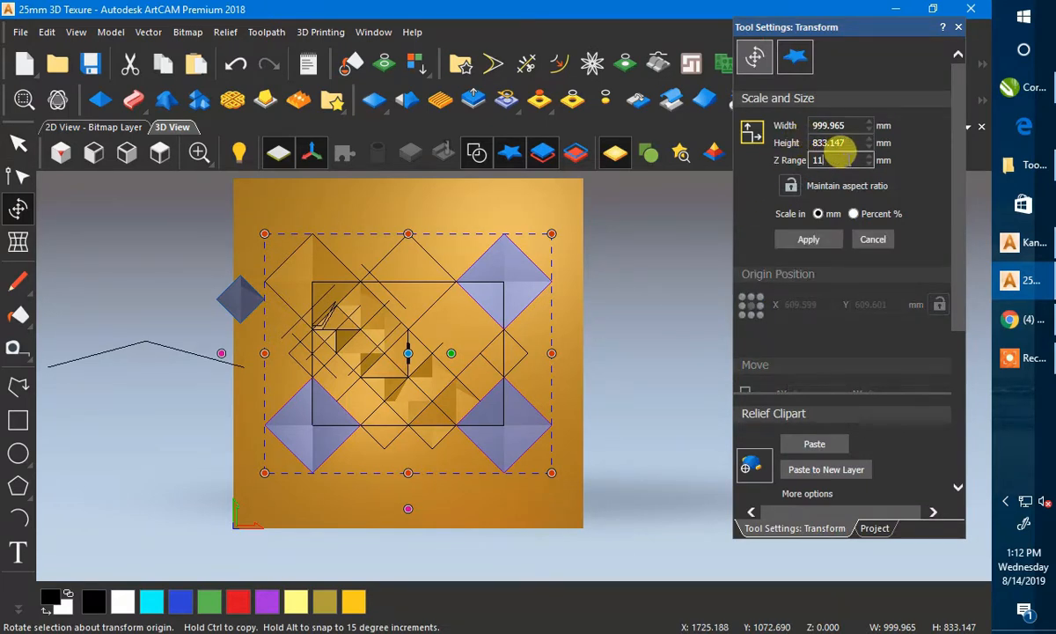
pyautogui.click(796, 242)
pyautogui.click(812, 444)
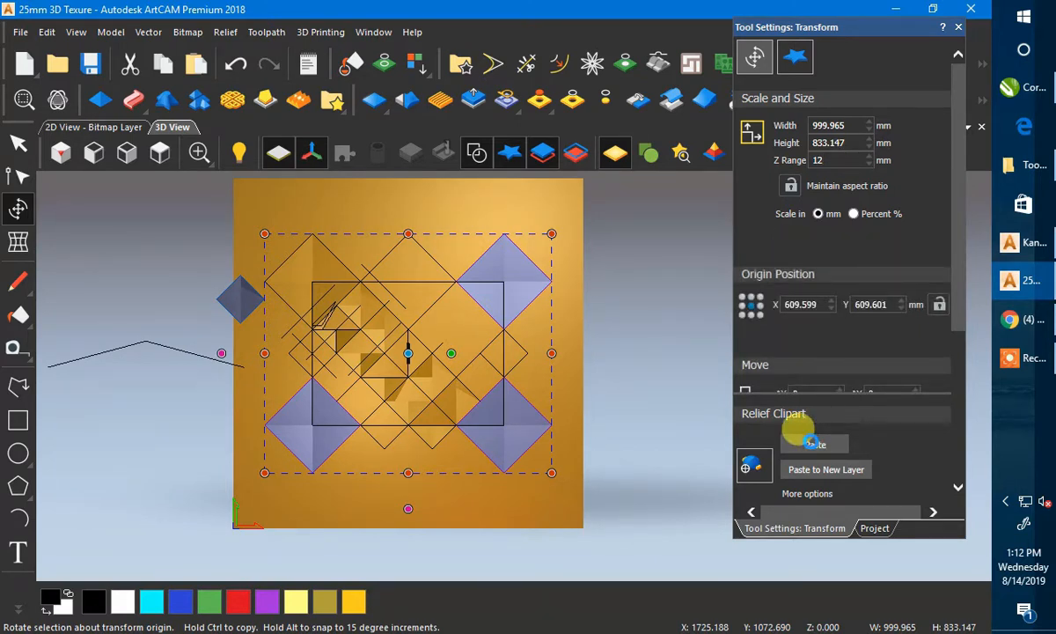
pyautogui.hotkey('ctrl', 's')
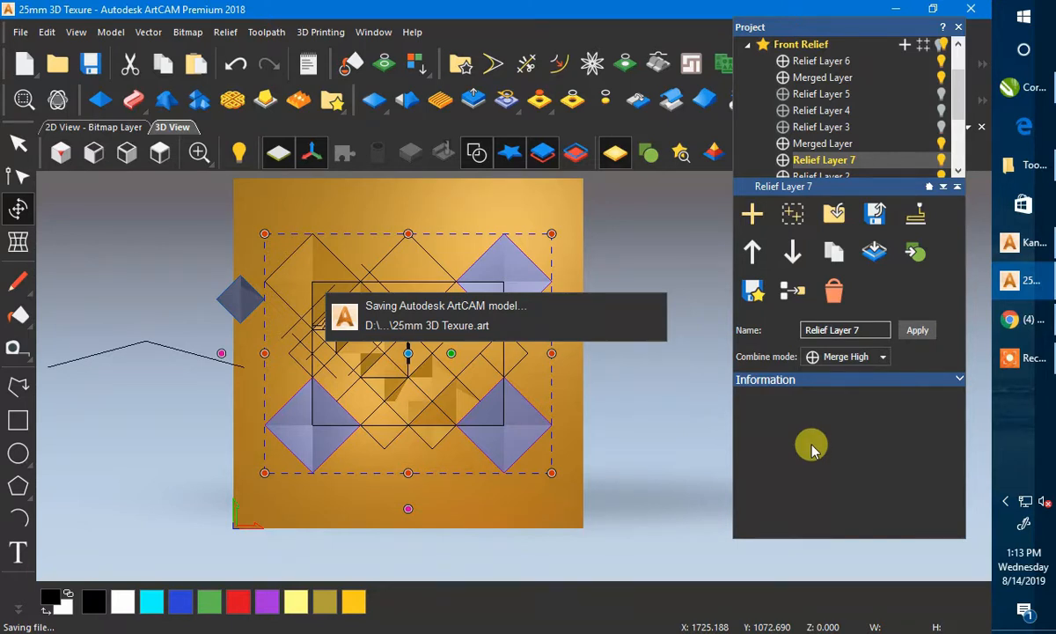
pyautogui.click(19, 144)
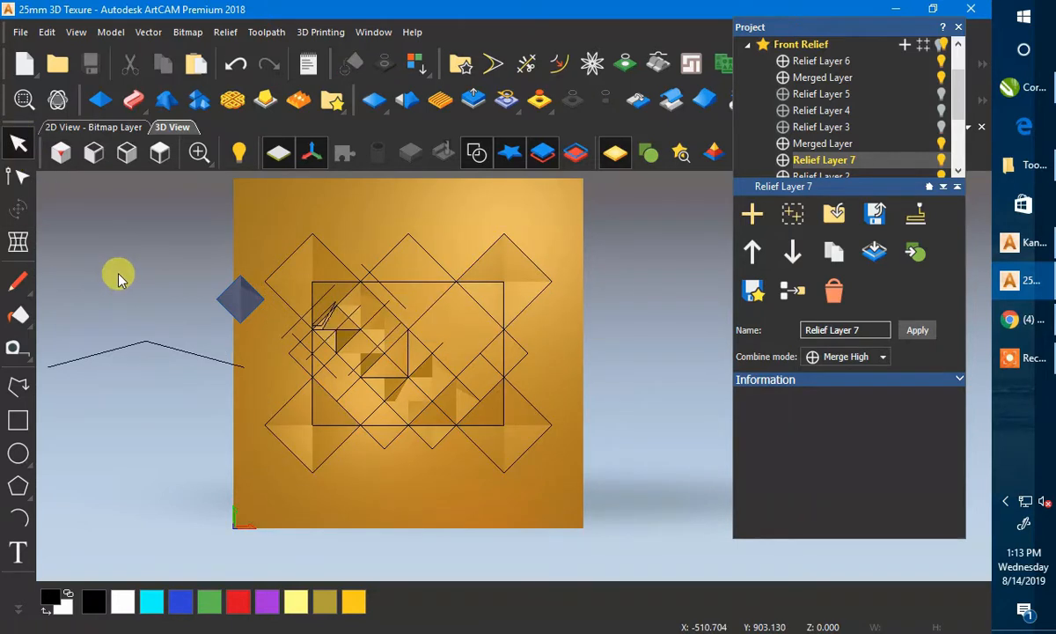
# - Examine the pyramids' shape and placement in a tilted 3D view, with the vectors hidden and shown again
pyautogui.scroll(1, 407, 425)
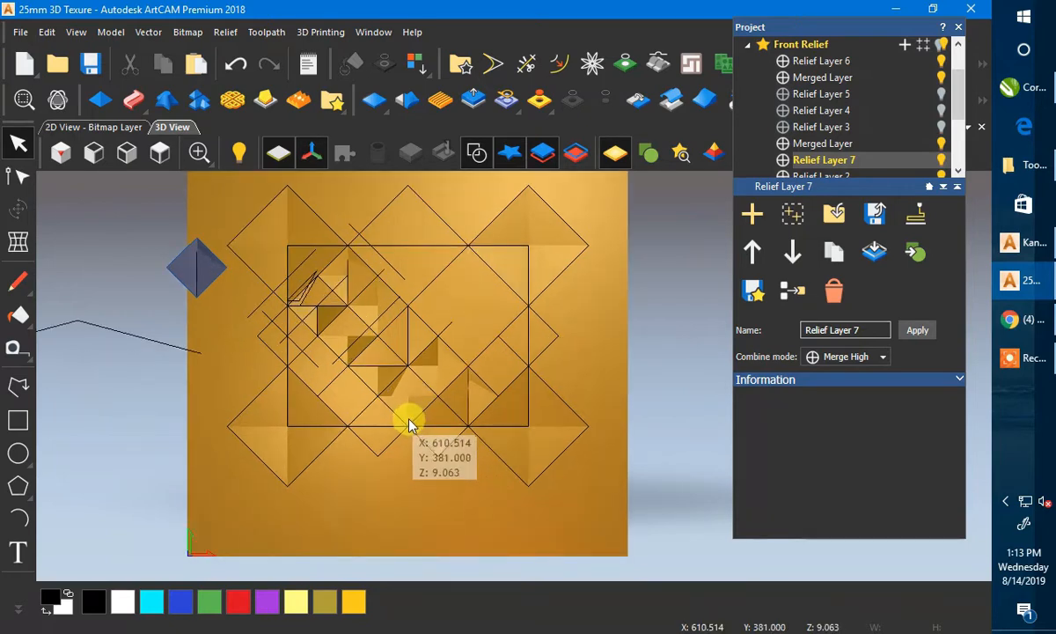
pyautogui.scroll(-1, 497, 372)
pyautogui.scroll(1, 330, 349)
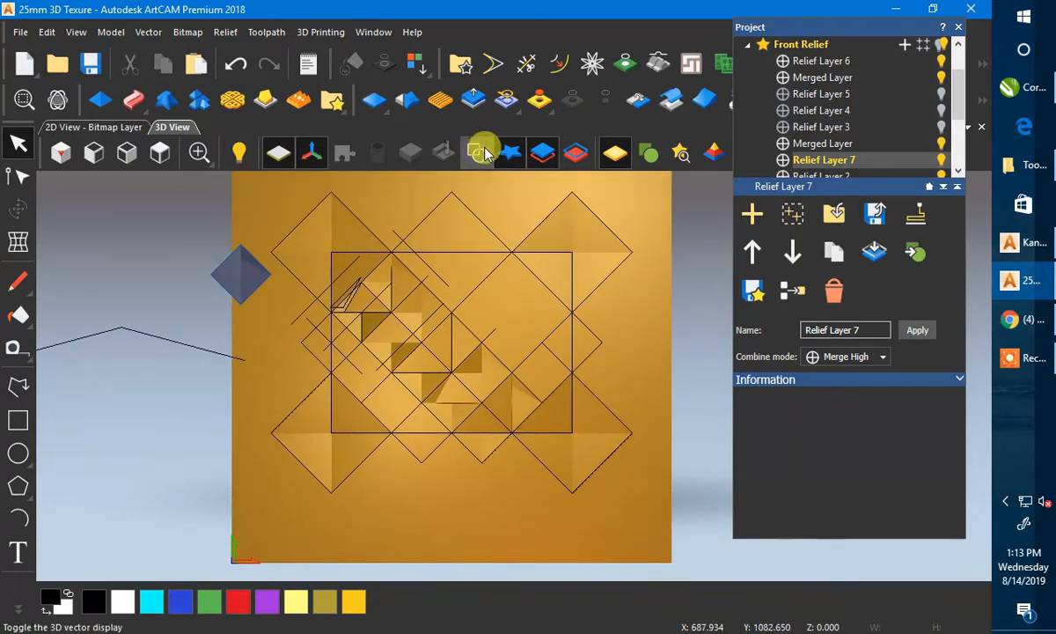
pyautogui.click(482, 154)
pyautogui.moveTo(518, 420); pyautogui.dragTo(566, 277)
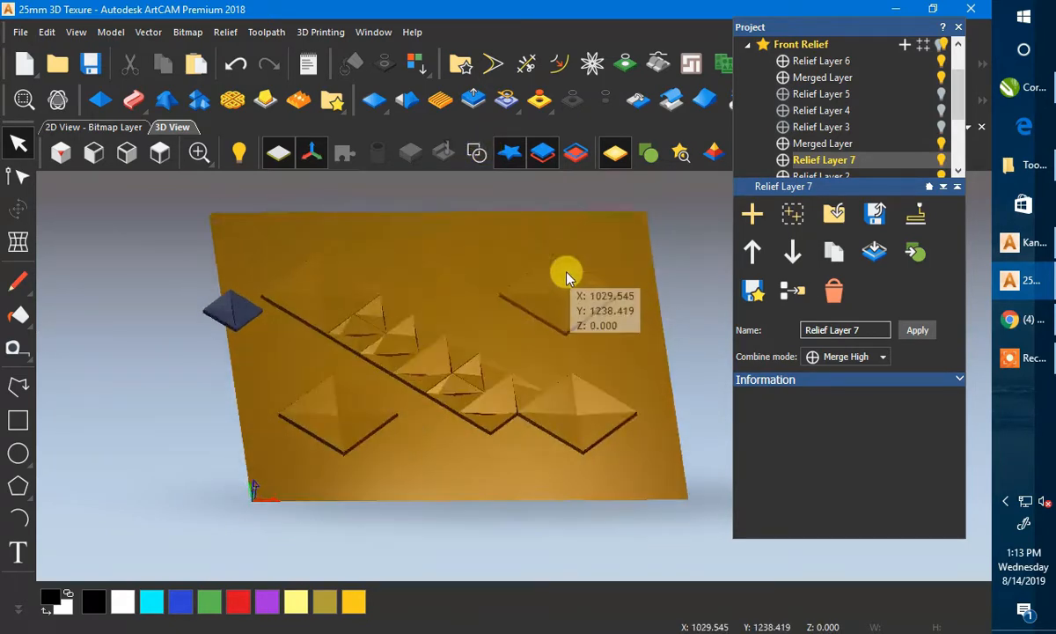
pyautogui.scroll(3, 477, 318)
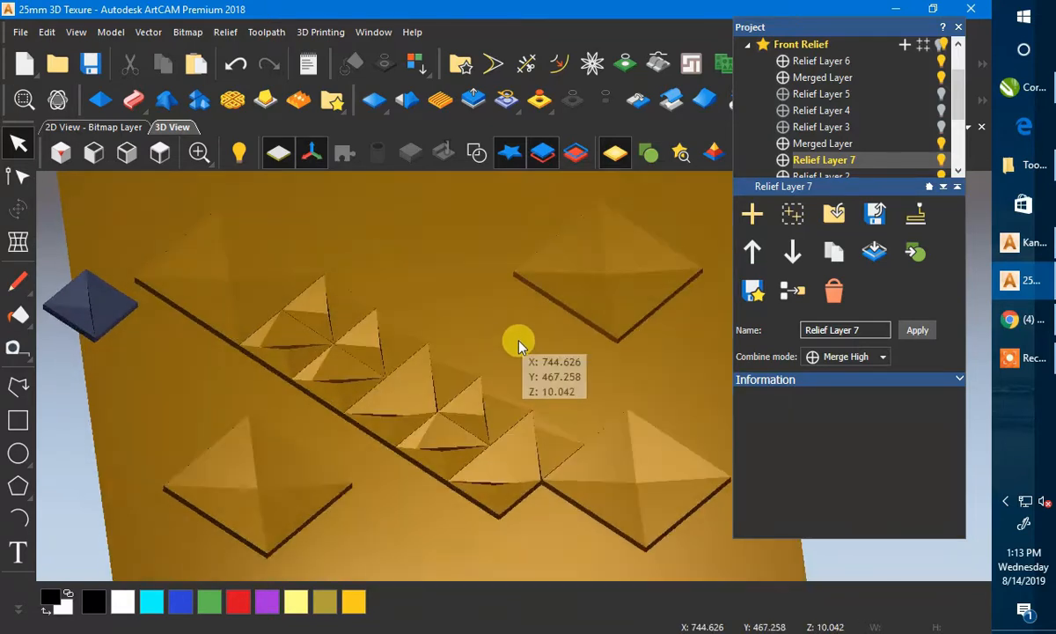
pyautogui.moveTo(518, 343); pyautogui.dragTo(473, 280)
pyautogui.click(476, 155)
pyautogui.scroll(-3, 479, 295)
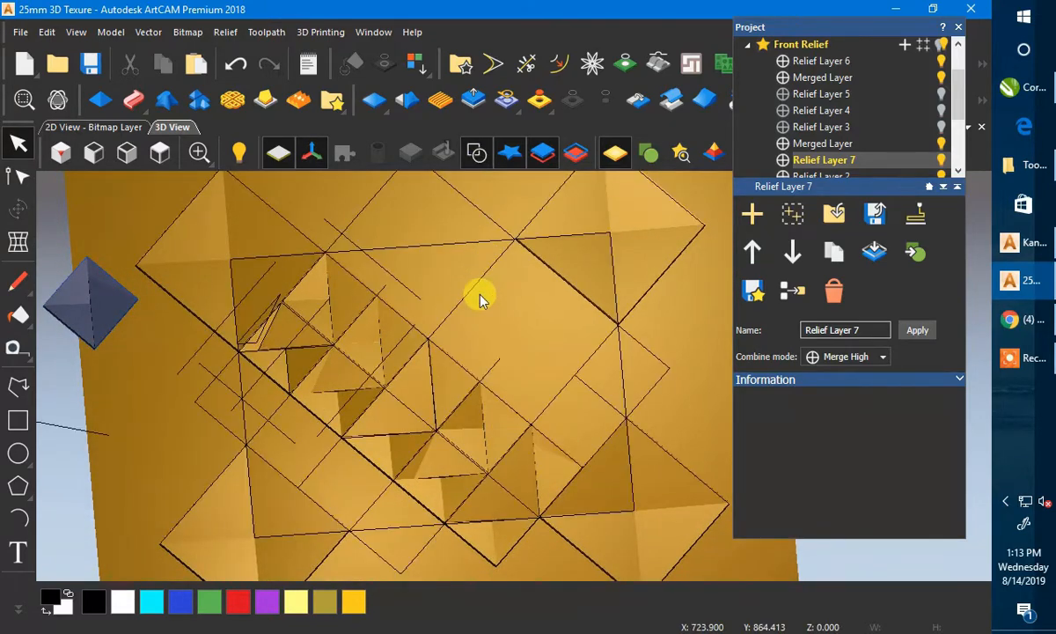
pyautogui.scroll(-3, 484, 297)
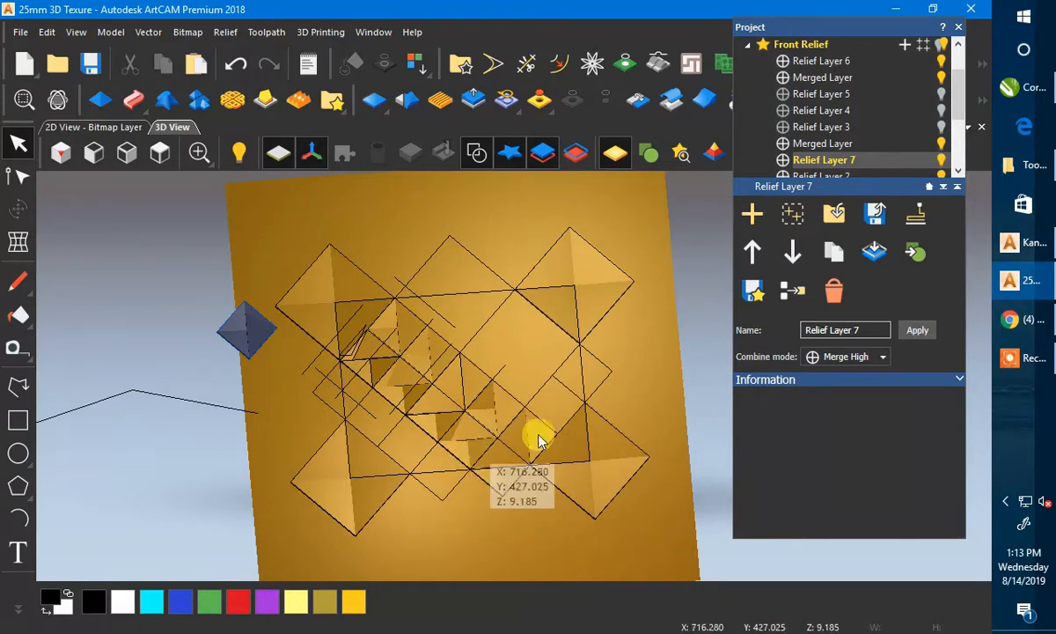
# - Check the pattern against the reference photo in CorelDRAW and return to the ArtCAM model
pyautogui.click(1026, 100)
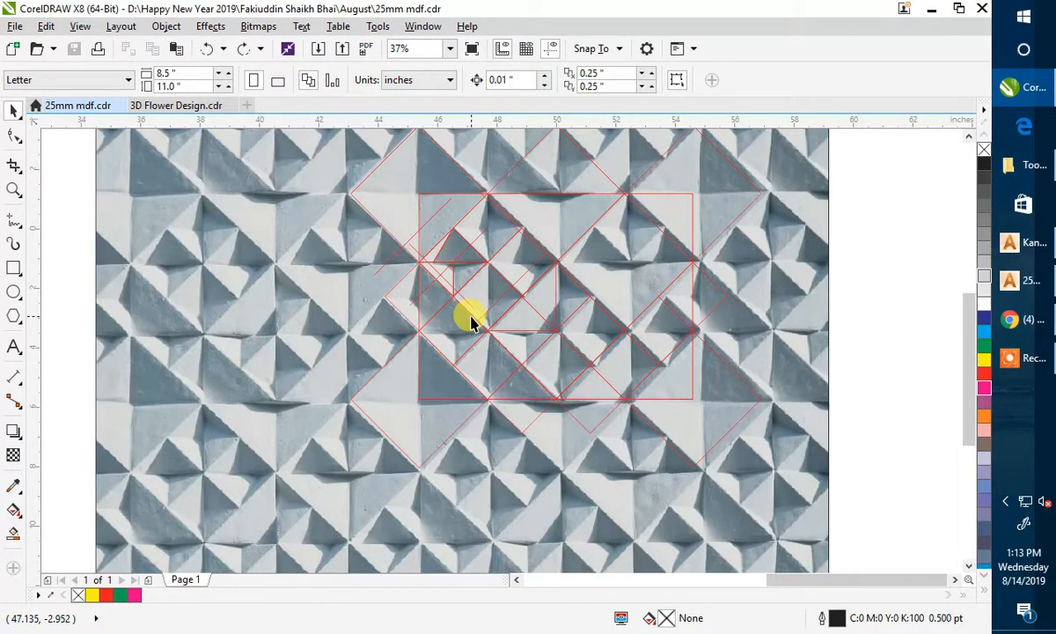
pyautogui.click(1017, 280)
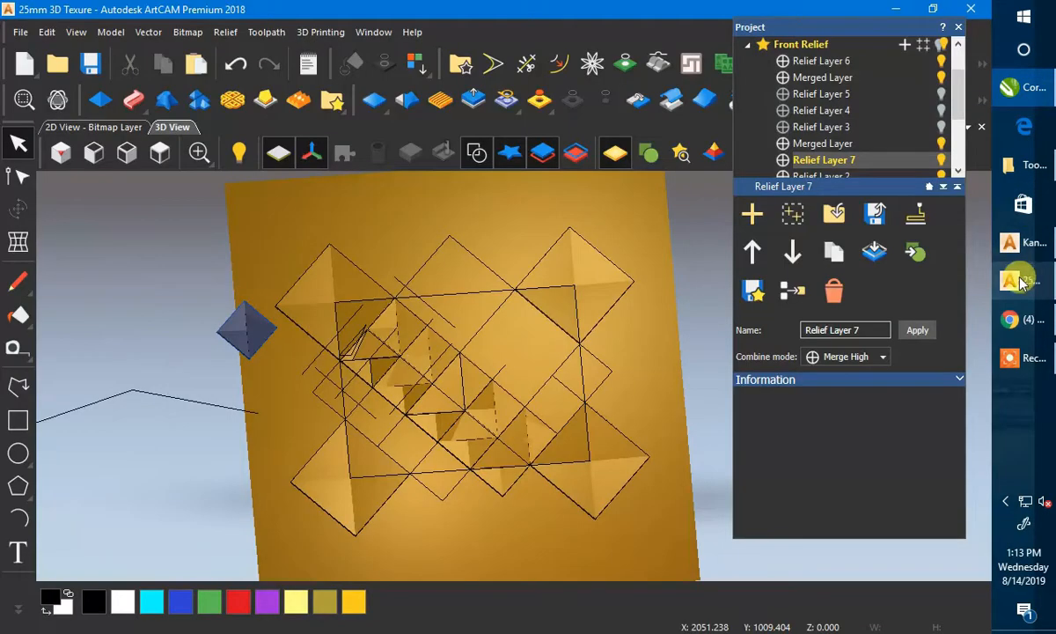
pyautogui.scroll(1, 841, 136)
pyautogui.scroll(-1, 832, 136)
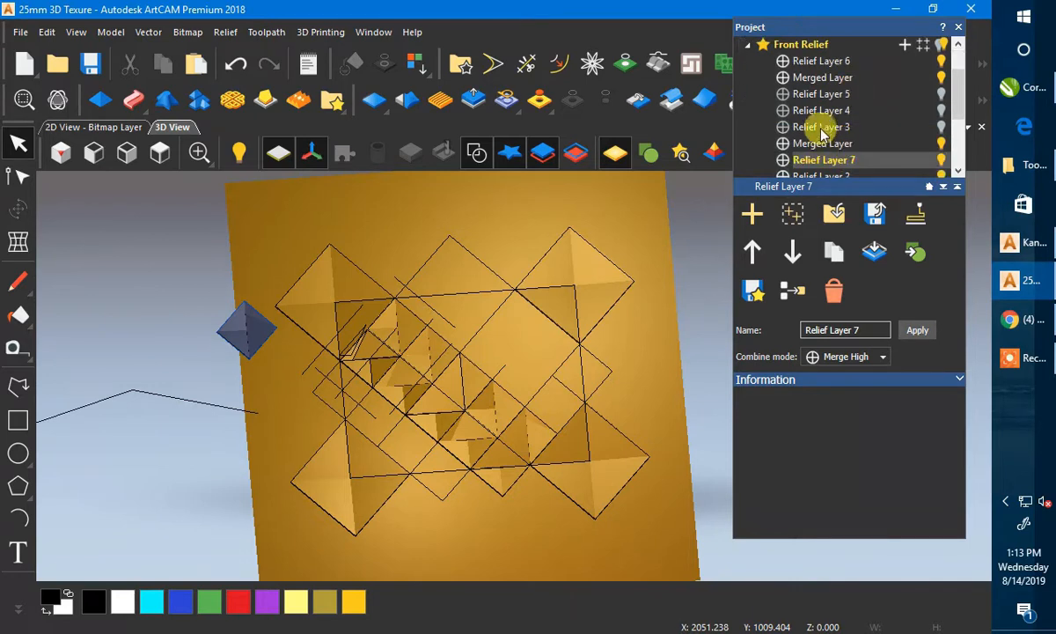
# - Copy the Merged Layer's double-pyramid clipart from the pattern's centre to its left side, and paste the original back into the layer
pyautogui.scroll(1, 823, 132)
pyautogui.click(903, 130)
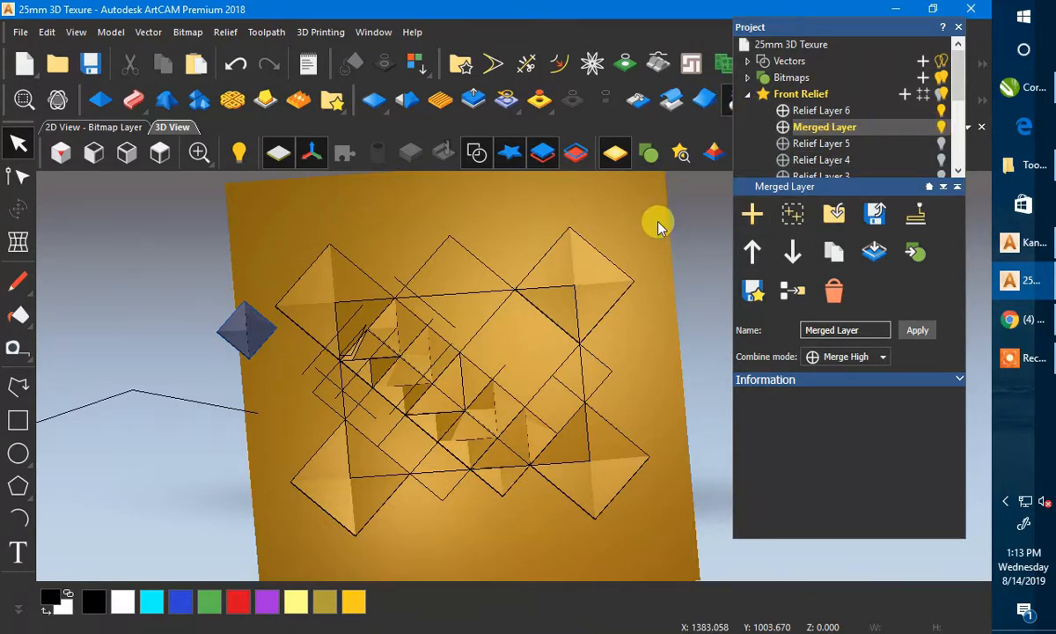
pyautogui.click(566, 342)
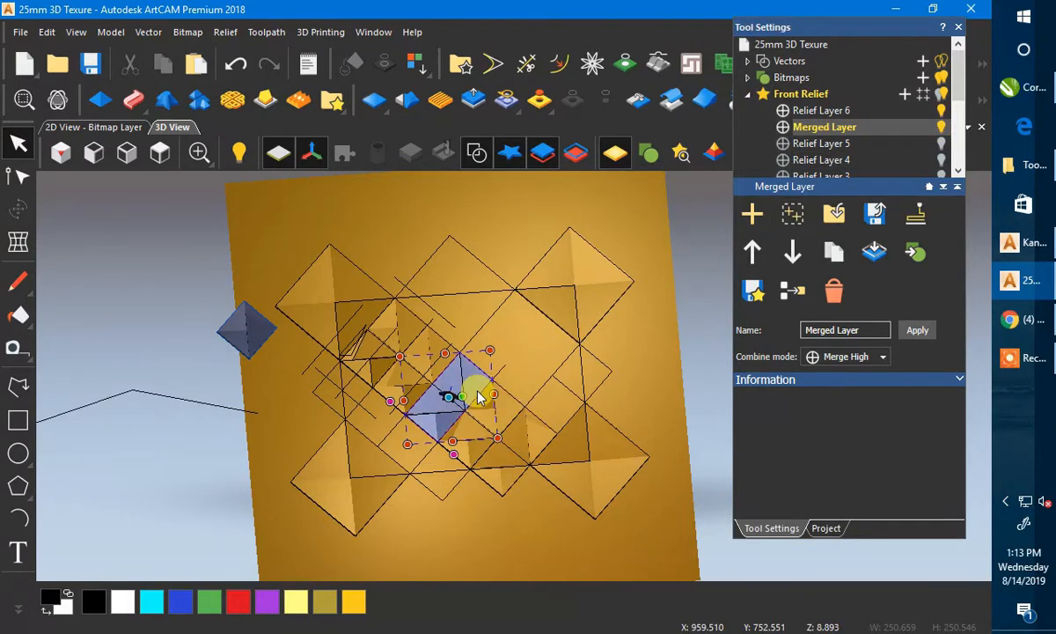
pyautogui.moveTo(465, 369); pyautogui.dragTo(292, 384)
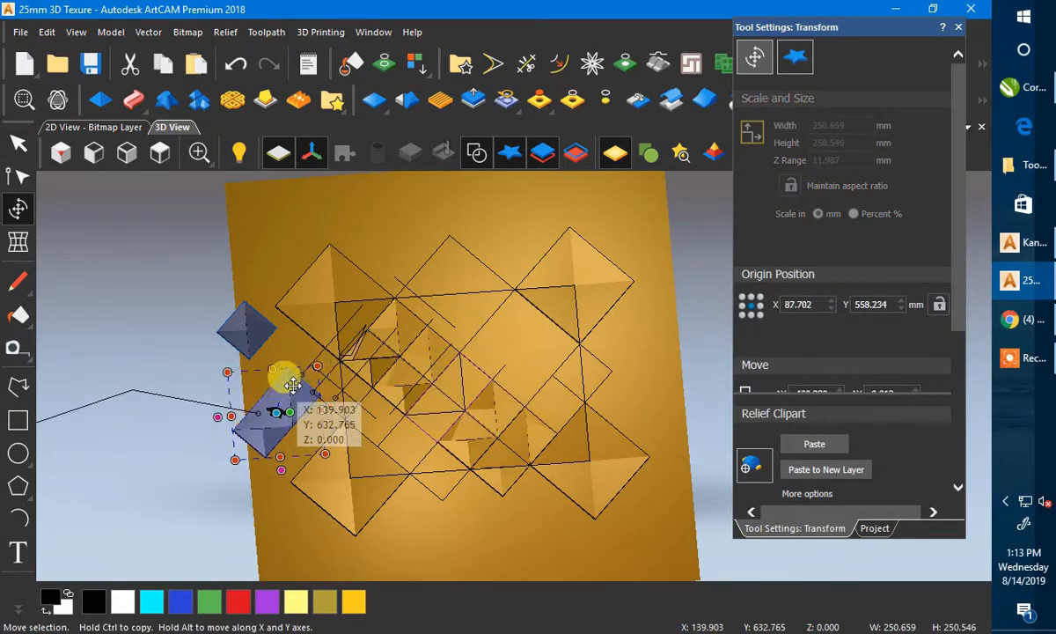
pyautogui.click(473, 368)
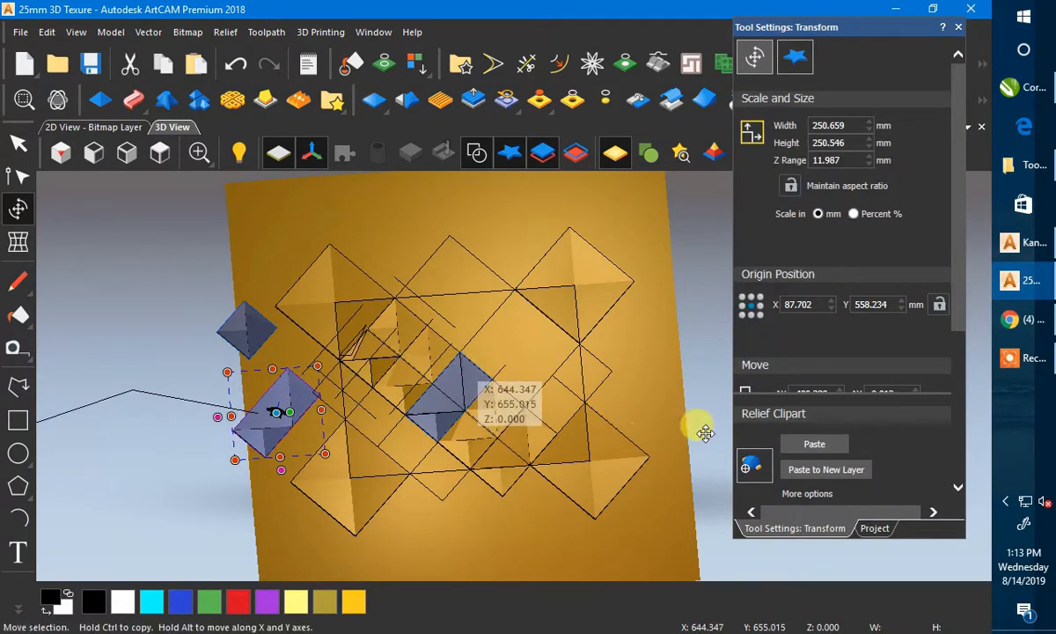
pyautogui.click(835, 447)
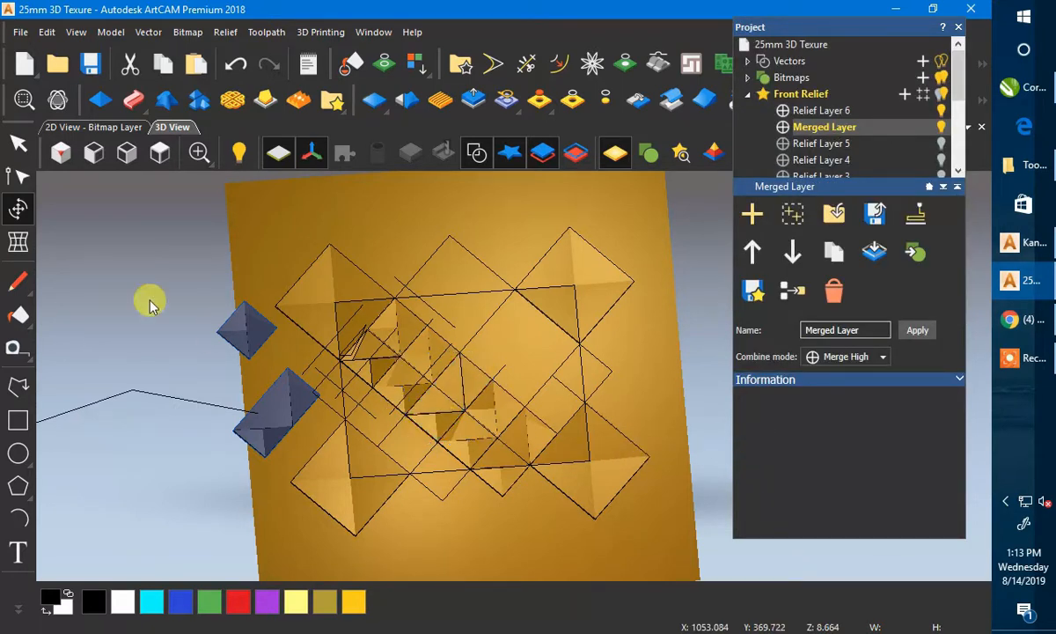
pyautogui.click(25, 148)
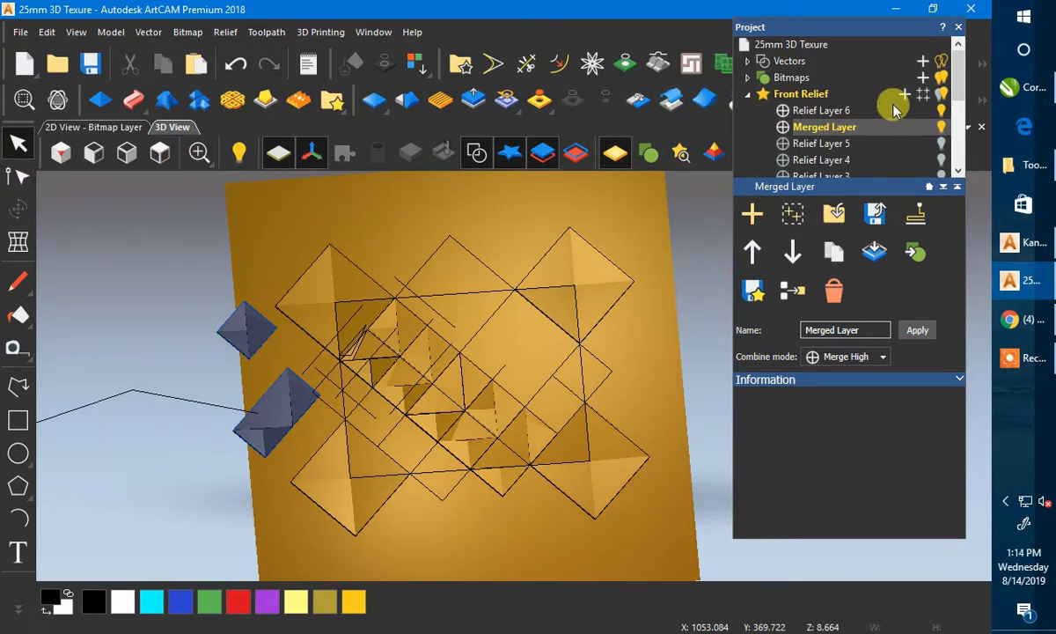
# - Add a new relief layer above Relief Layer 6 and set its combine mode to Merge High
pyautogui.click(823, 110)
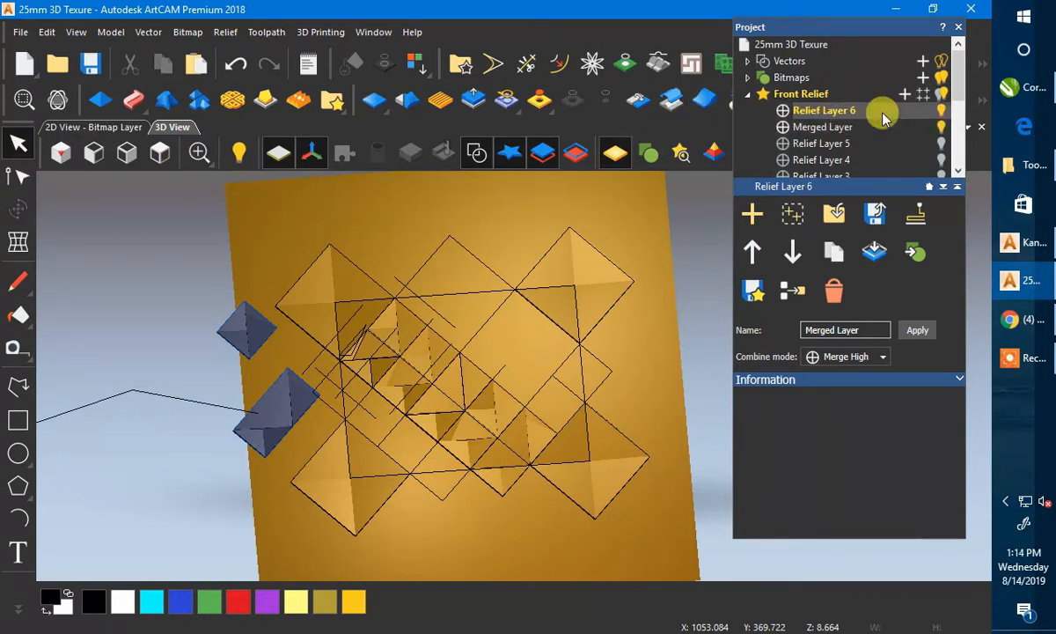
pyautogui.click(902, 93)
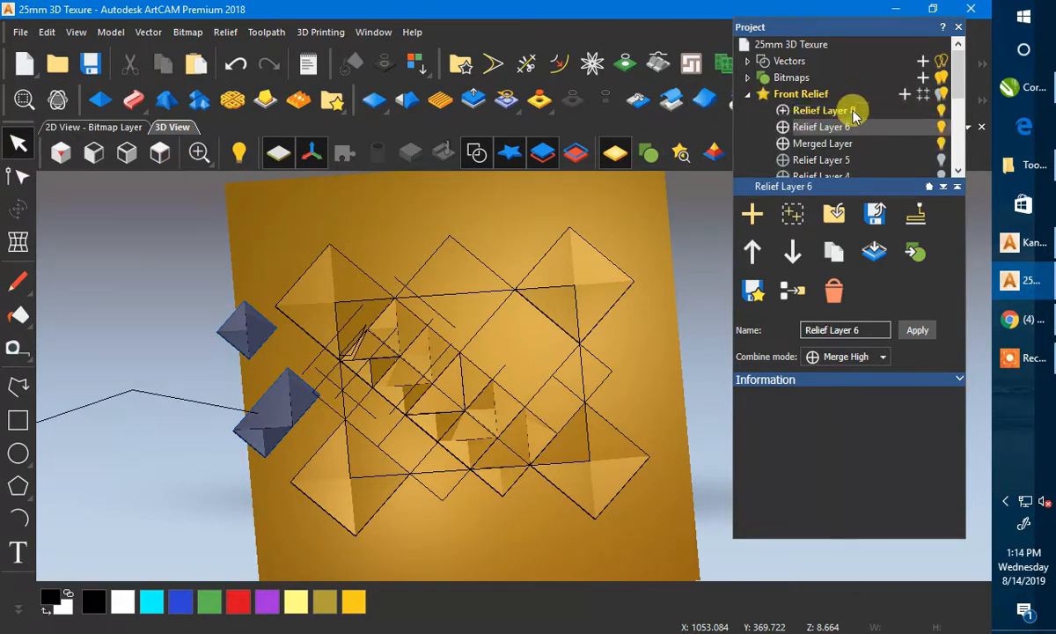
pyautogui.click(784, 112)
pyautogui.click(783, 115)
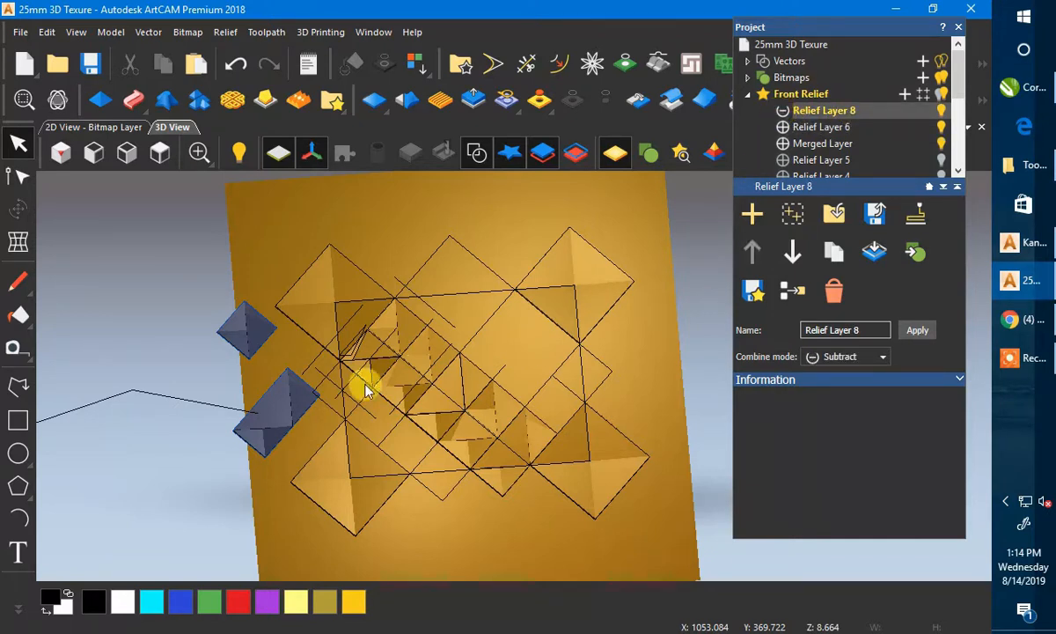
# - Rotate the double-pyramid clipart at the relief's left edge anticlockwise by 45 degrees twice
pyautogui.click(280, 369)
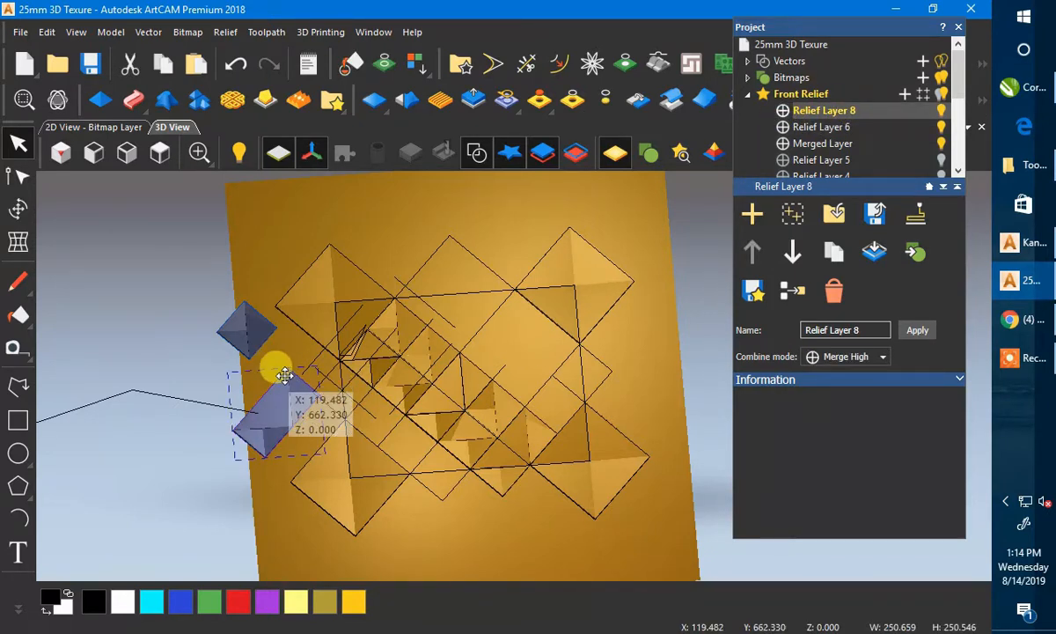
pyautogui.click(17, 208)
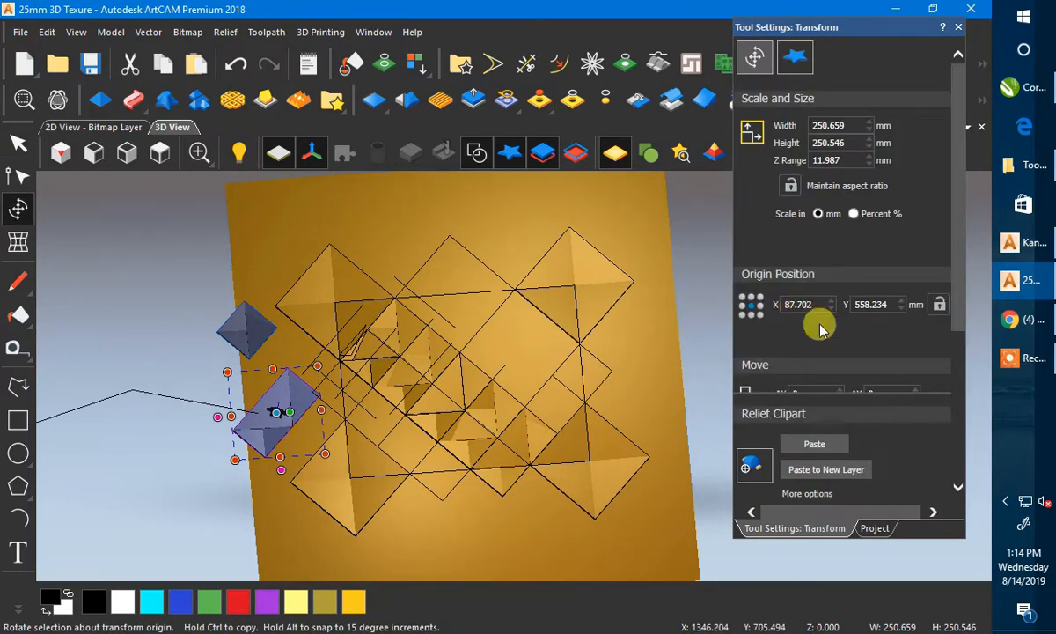
pyautogui.scroll(-3, 823, 331)
pyautogui.click(161, 153)
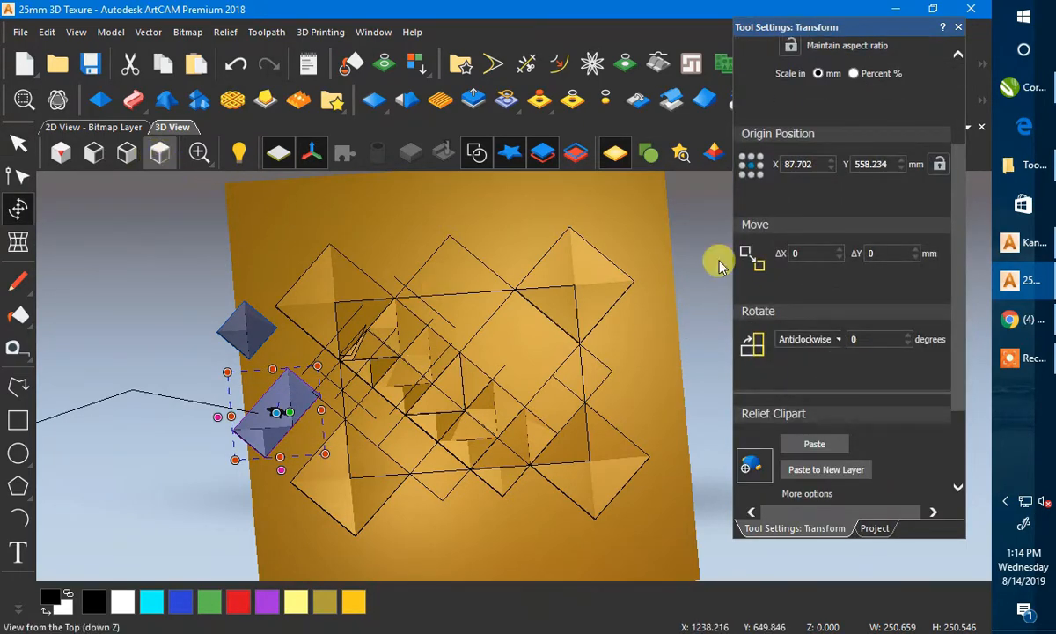
pyautogui.click(878, 338)
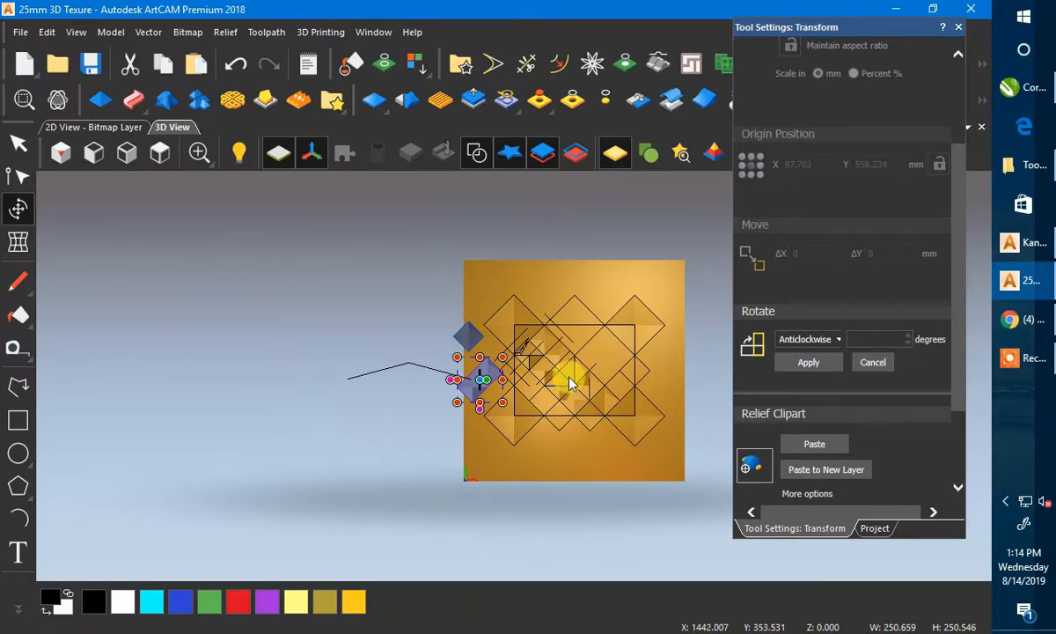
pyautogui.scroll(2, 579, 383)
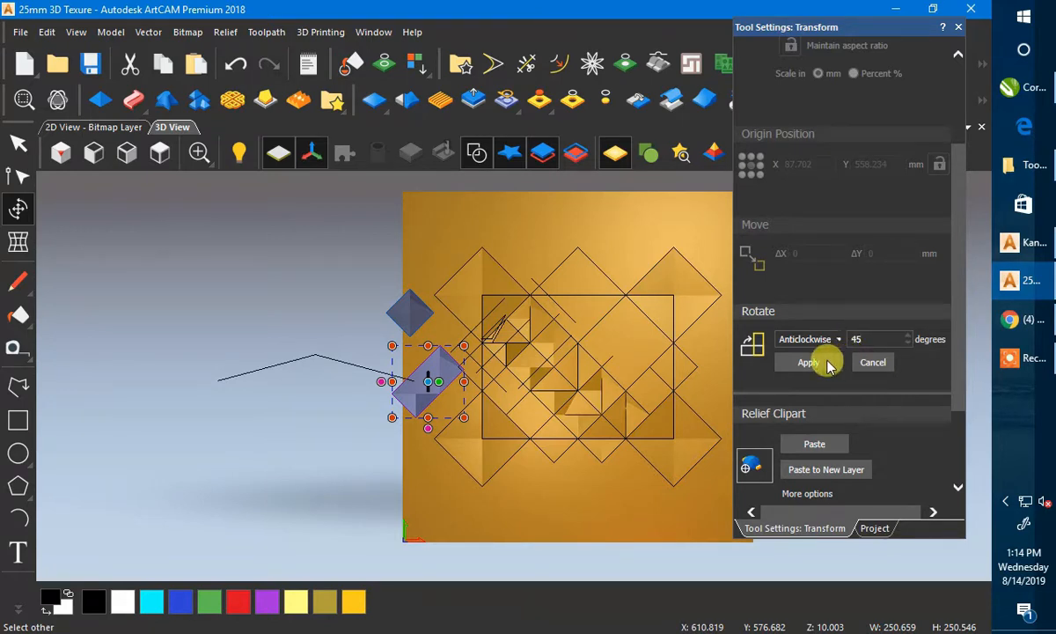
pyautogui.click(828, 364)
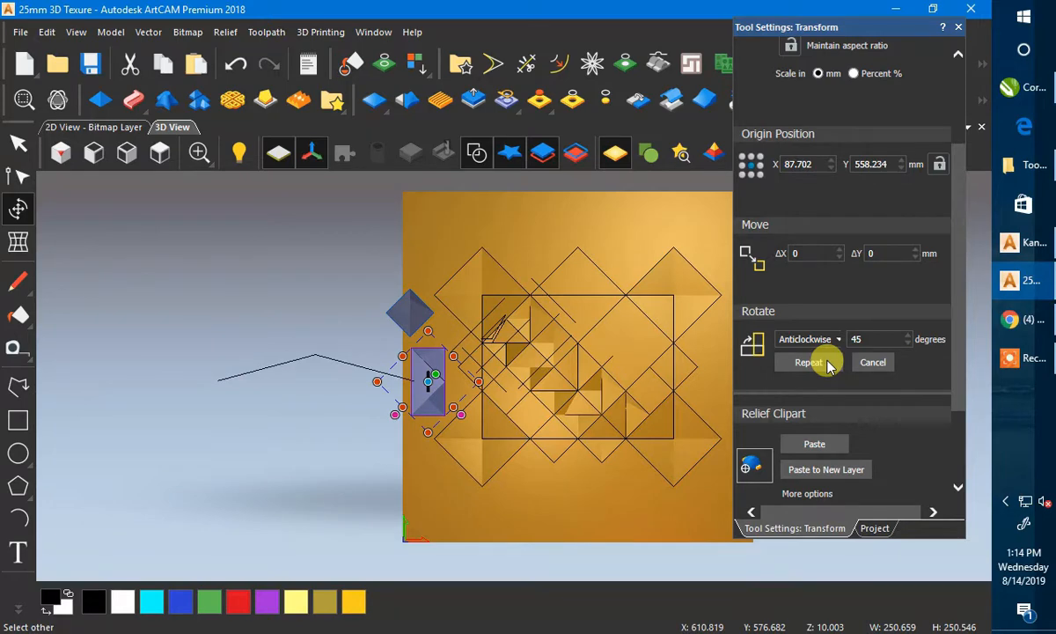
pyautogui.click(814, 364)
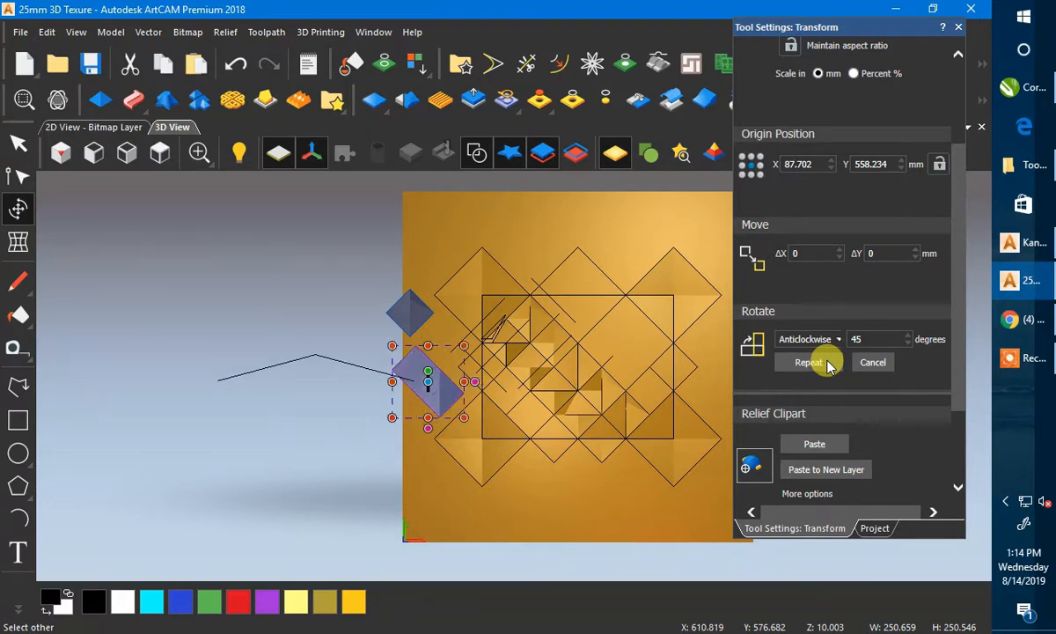
pyautogui.press('Escape')
# - Move the rotated double-pyramid clipart onto the diagonal at the left side of the central rectangle, and check its placement against the CorelDRAW reference photo
pyautogui.scroll(3, 490, 429)
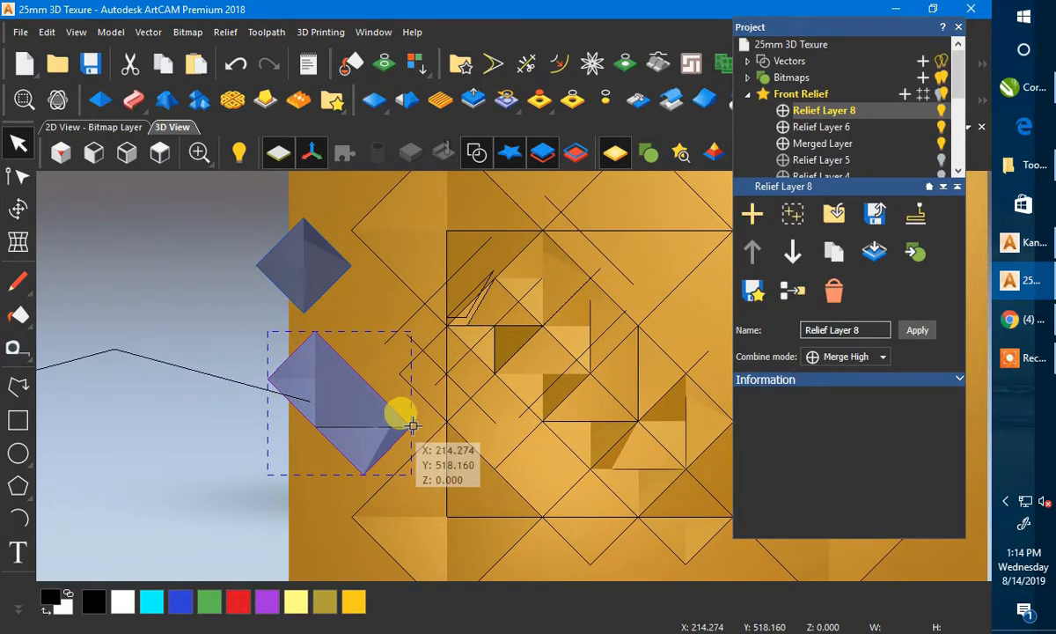
pyautogui.moveTo(413, 425); pyautogui.dragTo(542, 420)
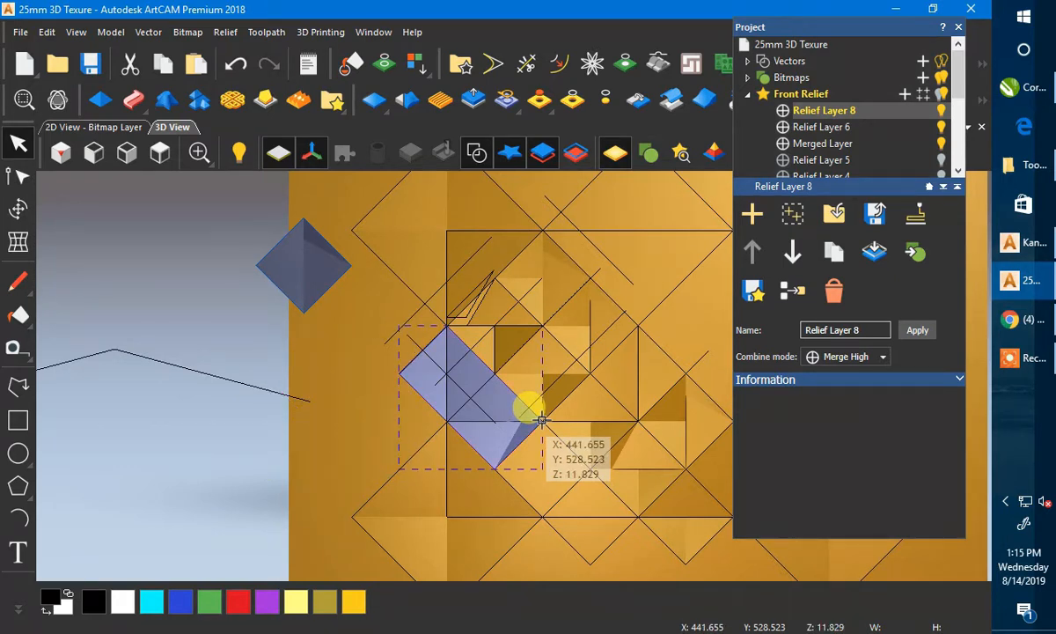
pyautogui.click(1024, 92)
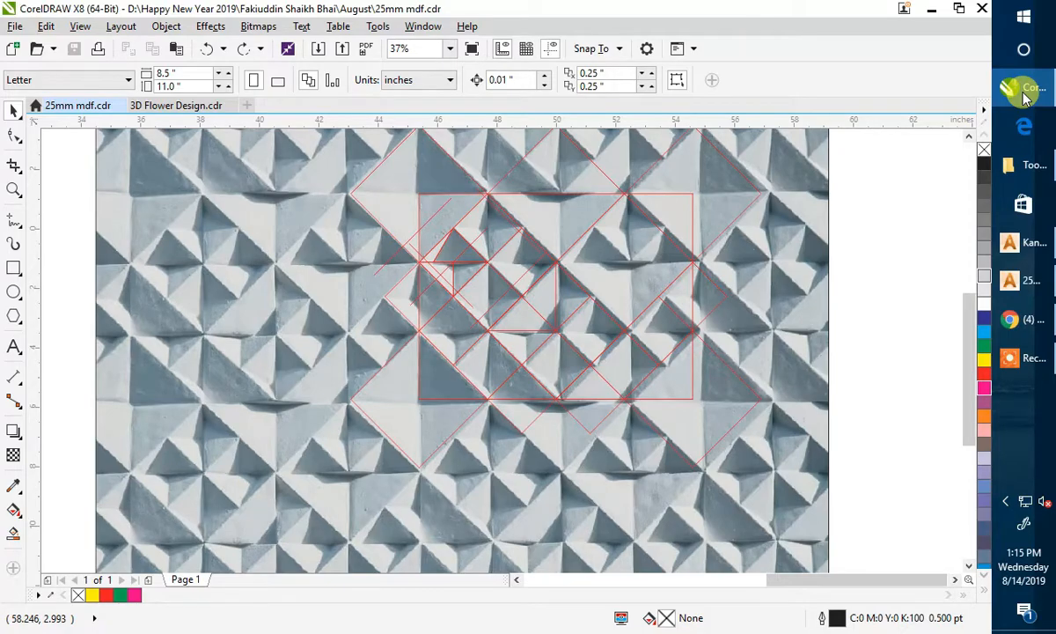
pyautogui.click(1024, 97)
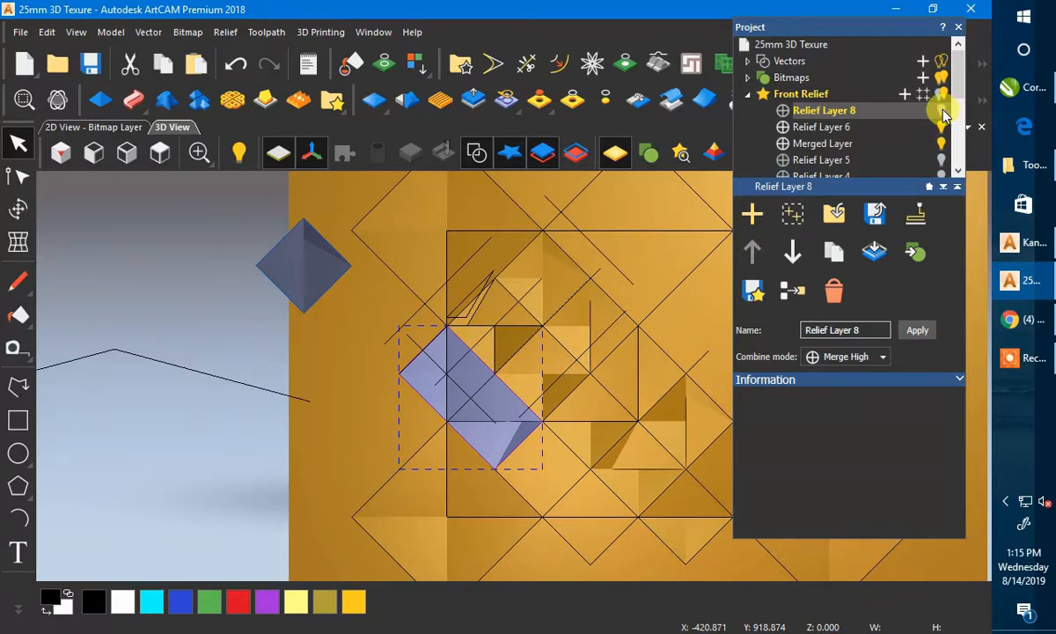
# - Try pasting the repositioned double-pyramid clipart into Relief Layer 8, and undo the paste after checking the reference photo
pyautogui.click(20, 208)
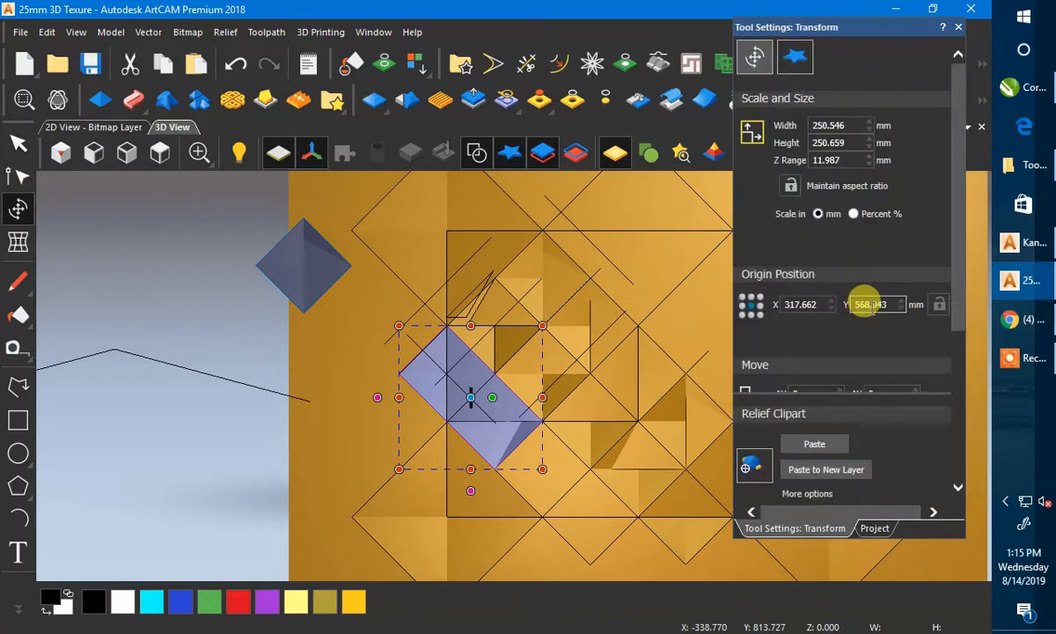
pyautogui.click(803, 445)
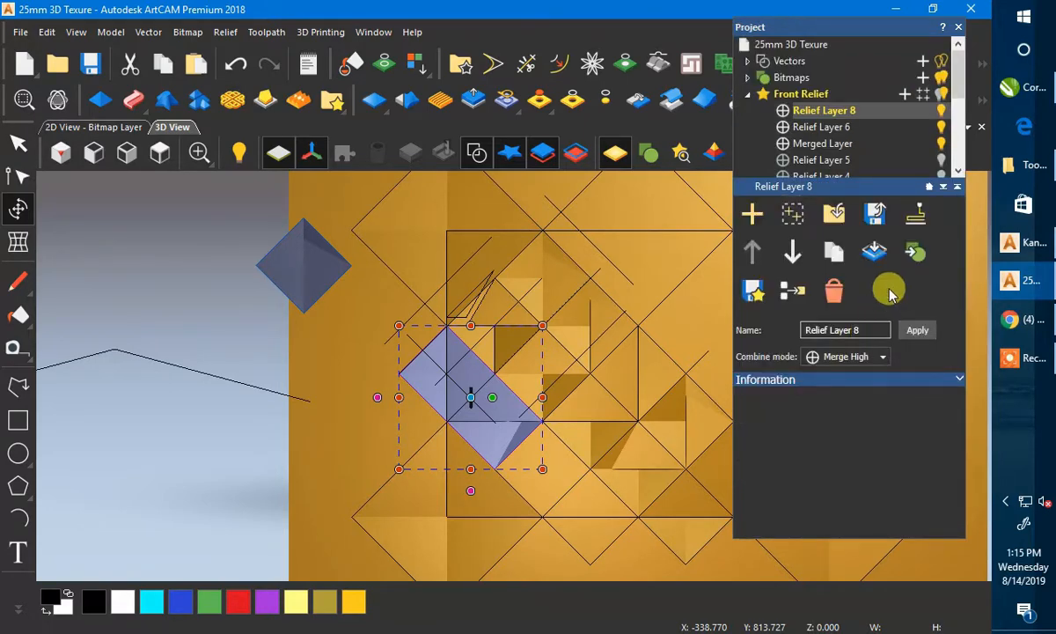
pyautogui.click(1012, 88)
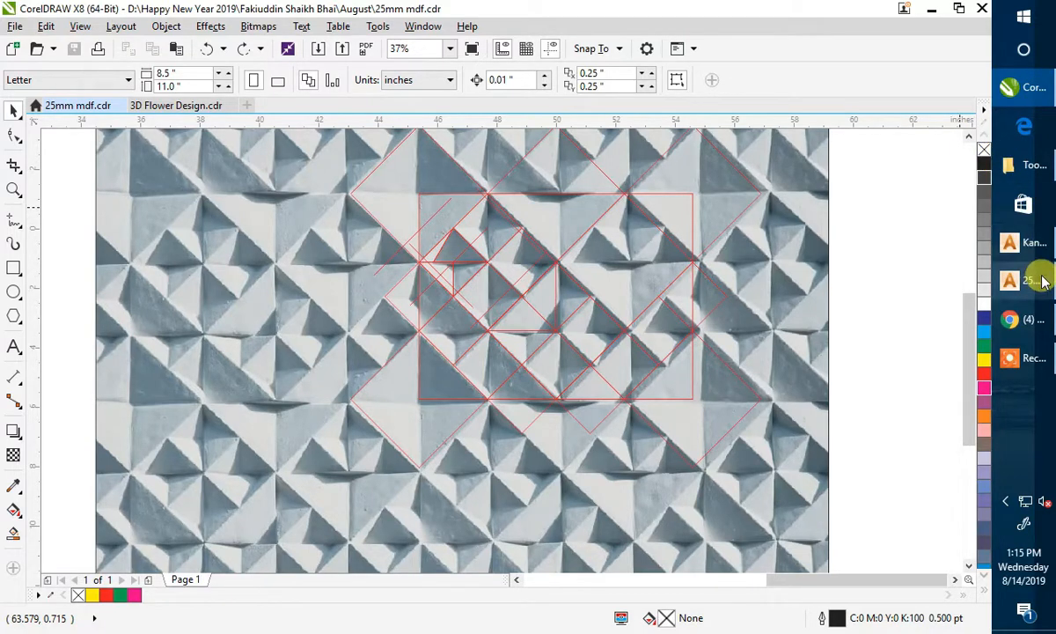
pyautogui.moveTo(1043, 275)
pyautogui.click(937, 295)
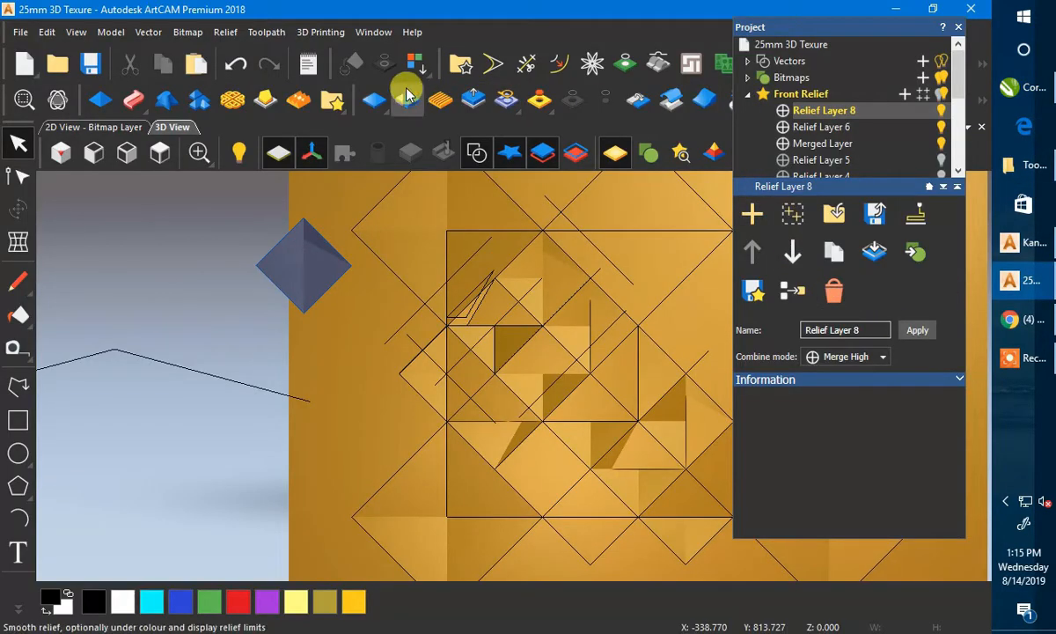
pyautogui.hotkey('ctrl', 'z')
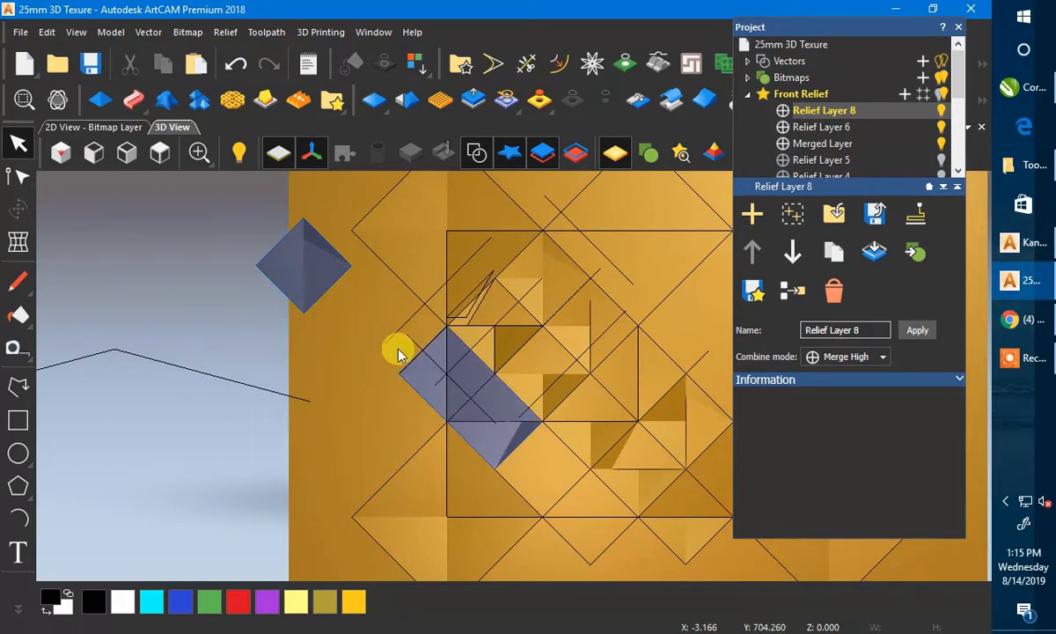
# - Copy the double-pyramid clipart diagonally down to the right, snapped end to end with the original, and check the placement against the reference photo
pyautogui.click(456, 339)
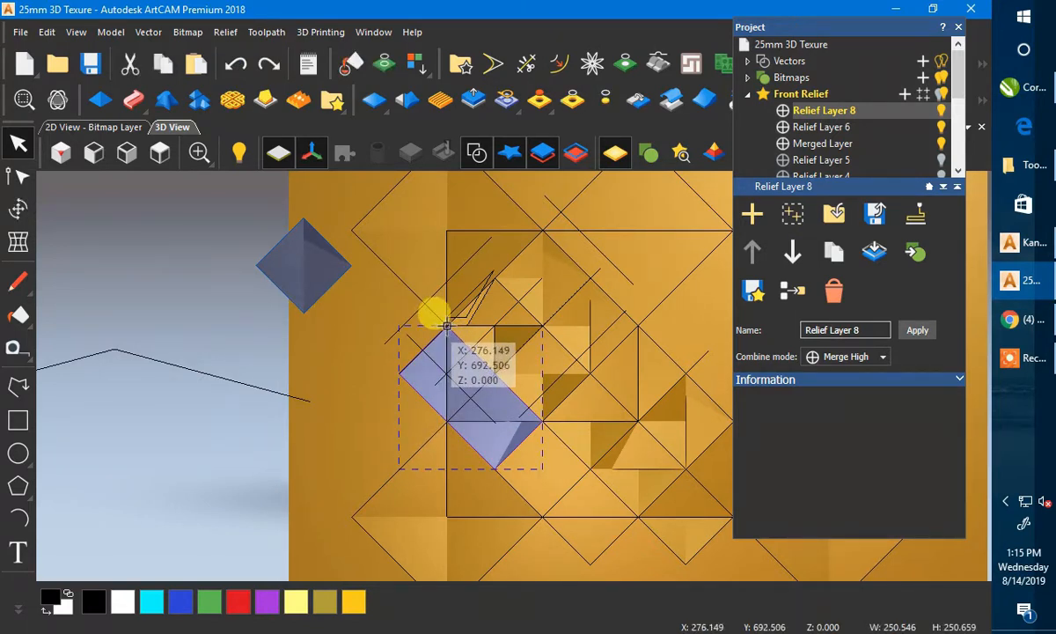
pyautogui.moveTo(448, 325); pyautogui.dragTo(541, 423)
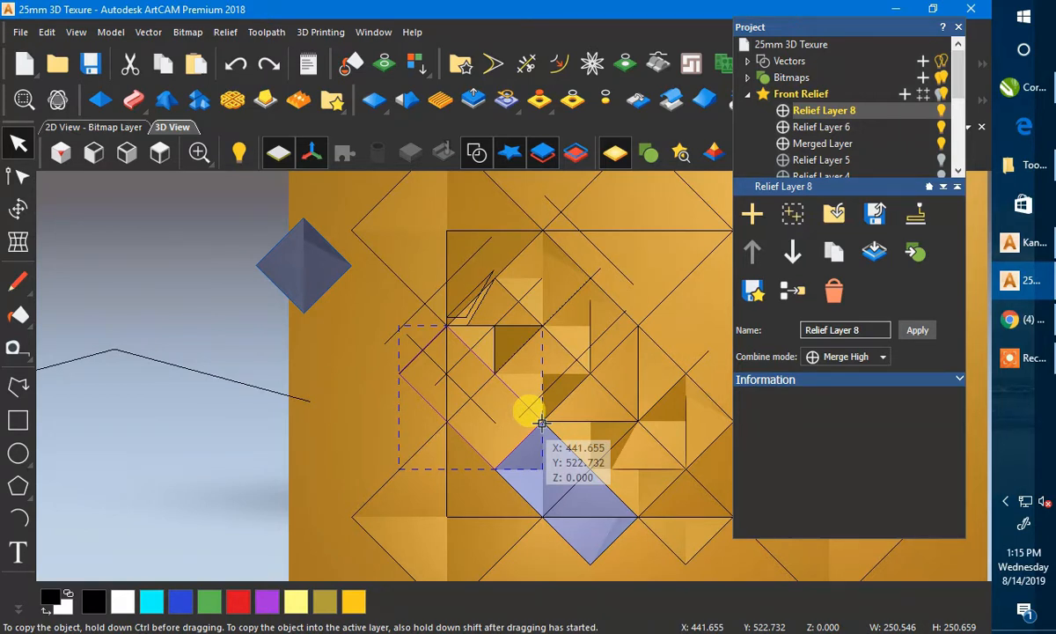
pyautogui.moveTo(542, 424); pyautogui.dragTo(541, 424)
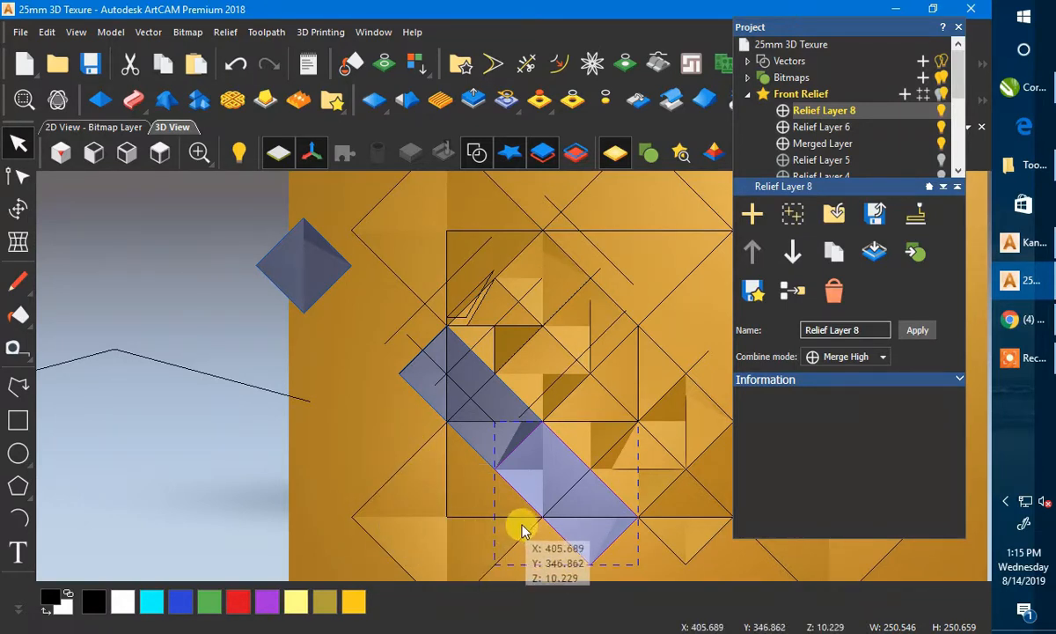
pyautogui.click(1017, 95)
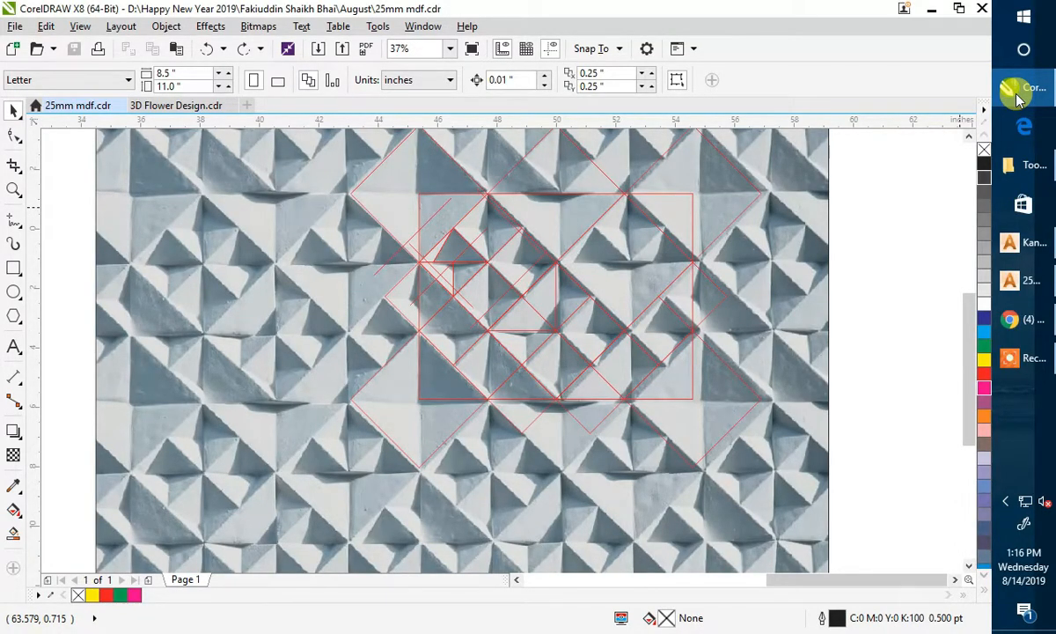
pyautogui.click(1017, 95)
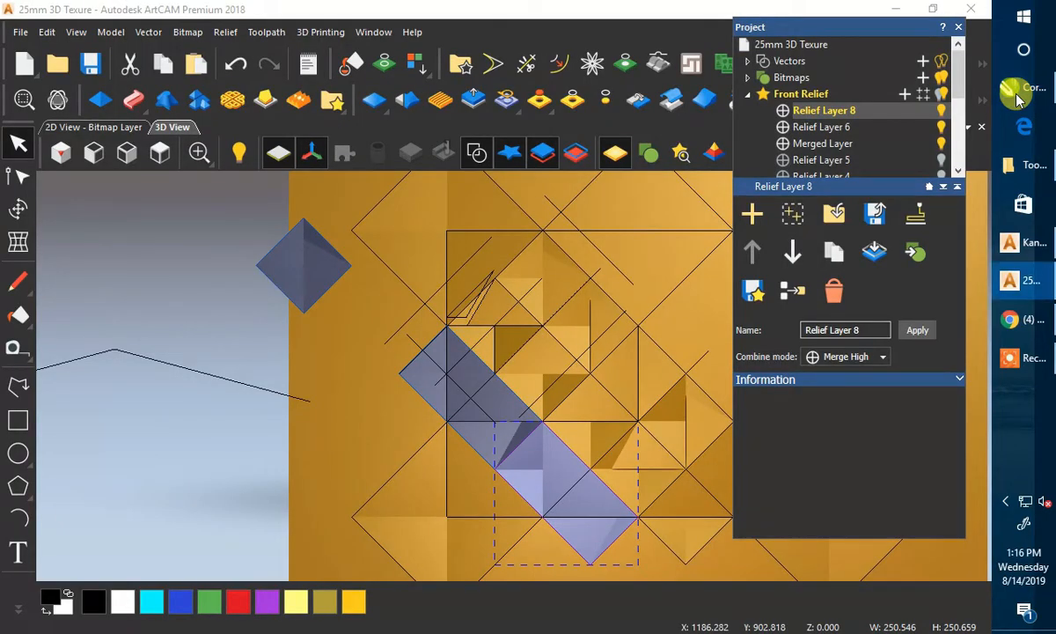
# - Paste both double-pyramid cliparts on the lower-left diagonal together into Relief Layer 8, and save the model
pyautogui.click(409, 370)
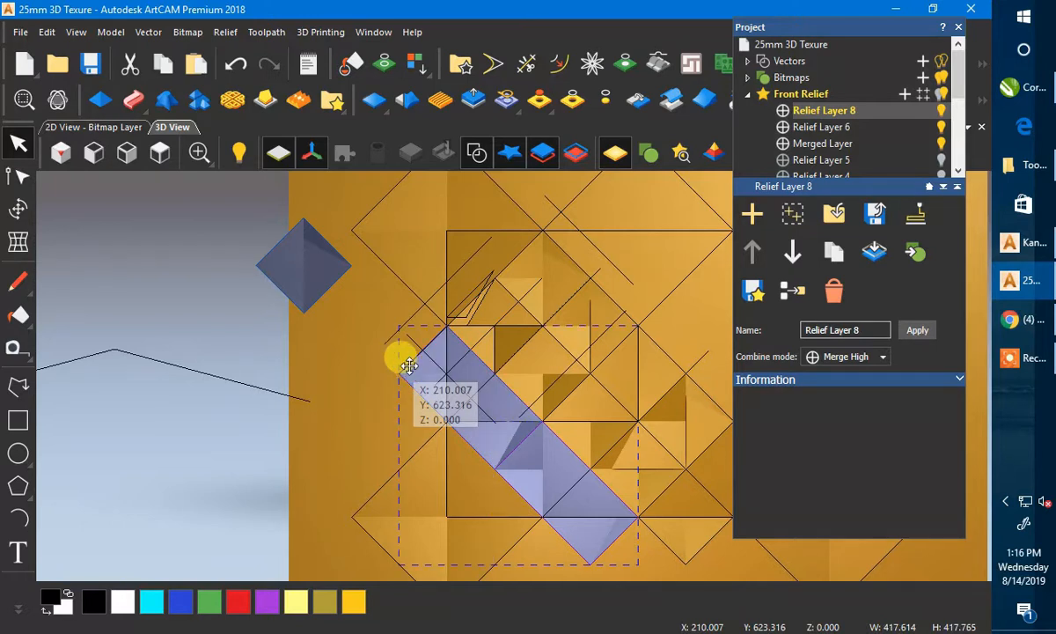
pyautogui.click(19, 210)
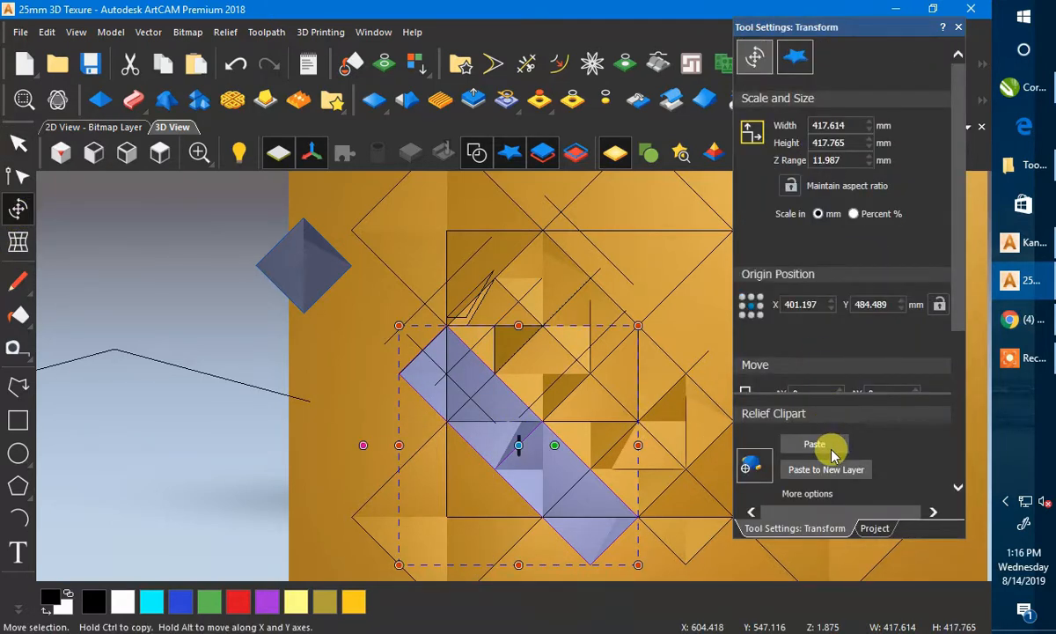
pyautogui.click(829, 445)
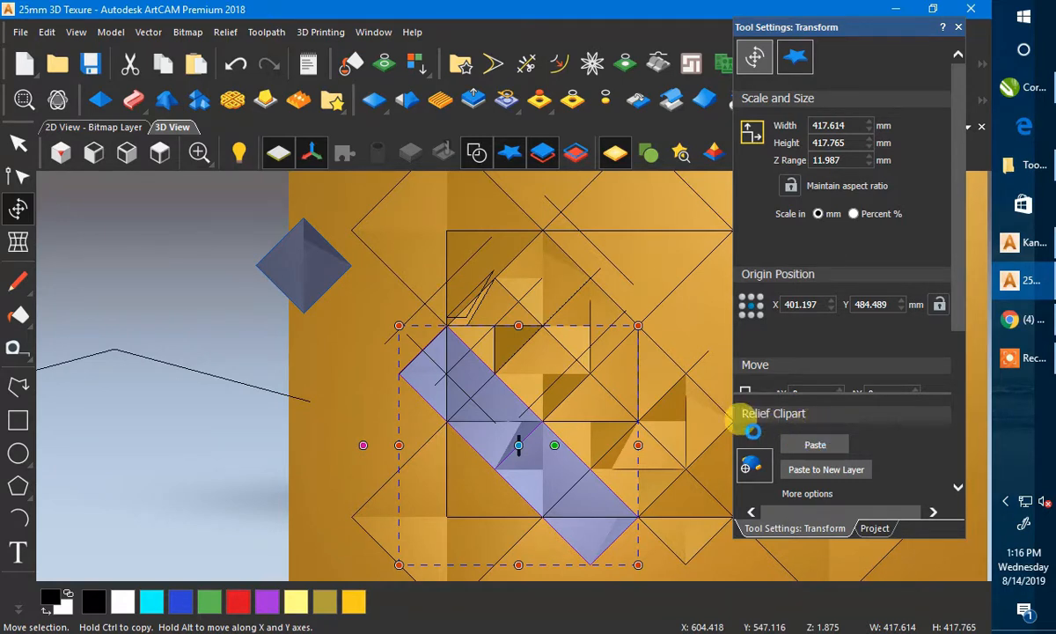
pyautogui.hotkey('ctrl', 's')
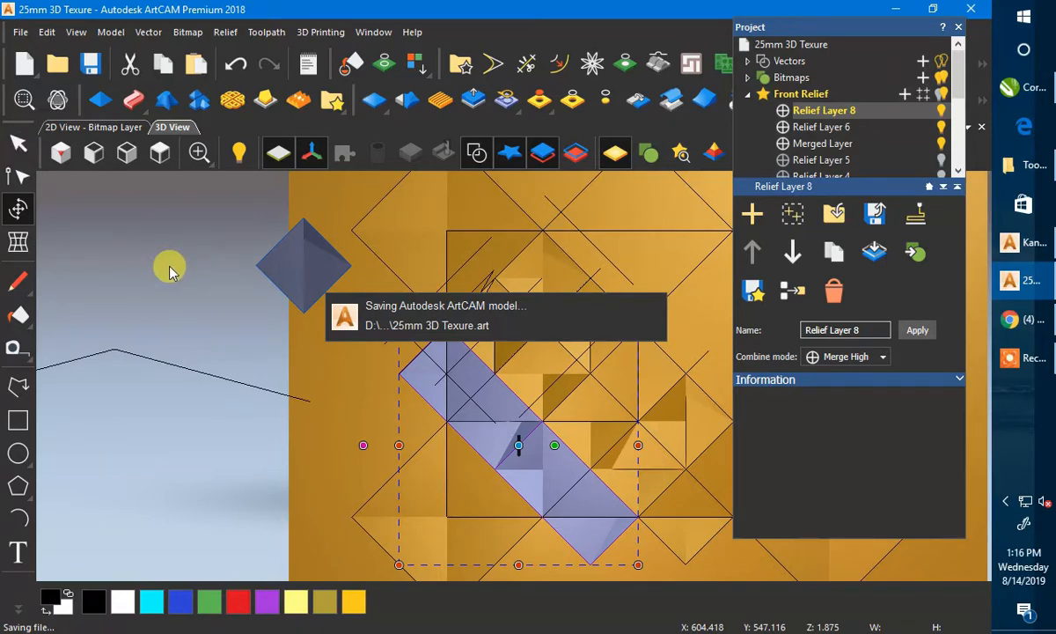
# - Check the reference photo's remaining pyramids in CorelDRAW and return to the ArtCAM model
pyautogui.click(1010, 87)
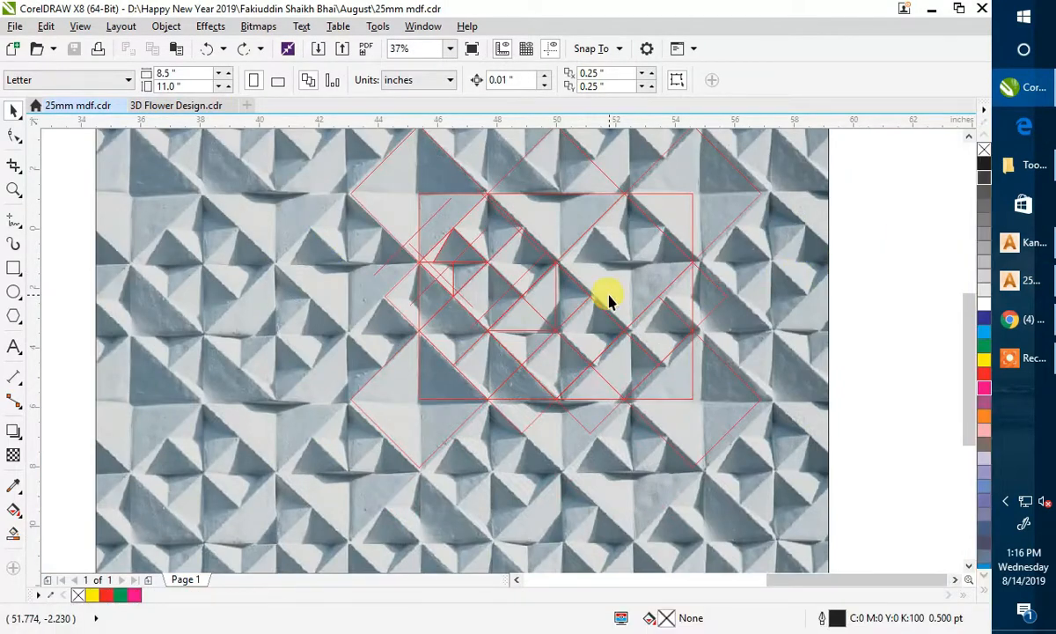
pyautogui.scroll(-1, 403, 333)
pyautogui.scroll(1, 530, 283)
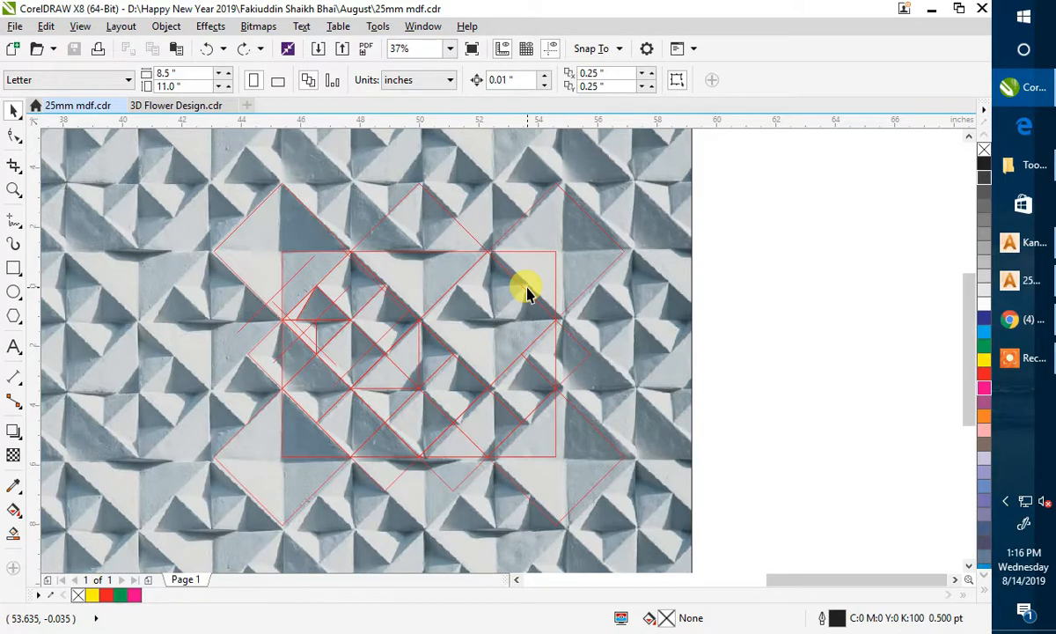
pyautogui.click(1021, 280)
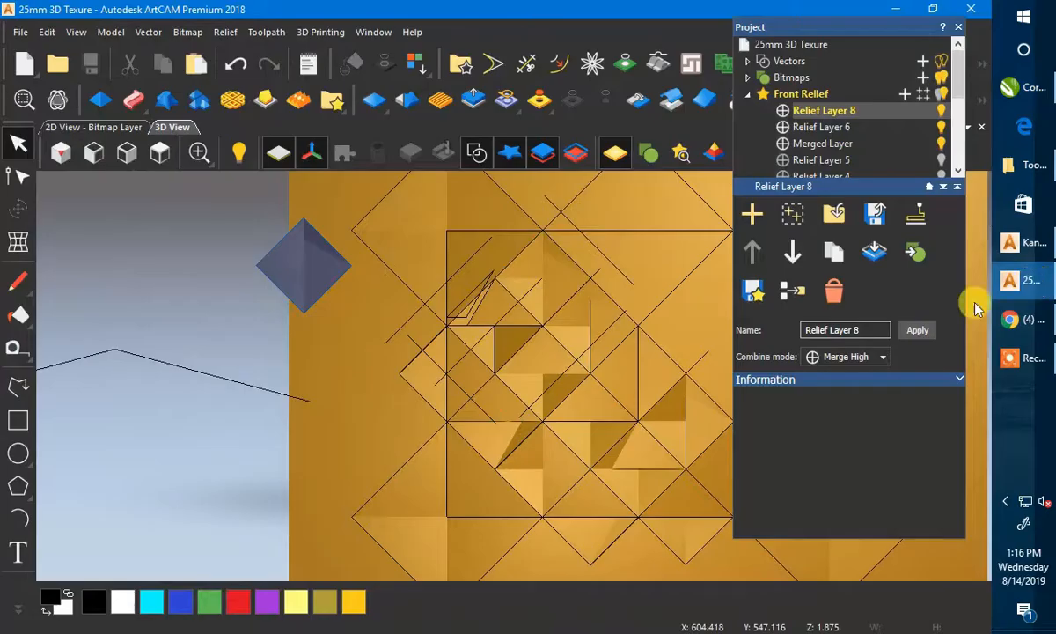
# - Examine the pasted pyramids in a tilted 3D view with the vectors hidden, and compare them with the CorelDRAW reference photo
pyautogui.scroll(-2, 642, 500)
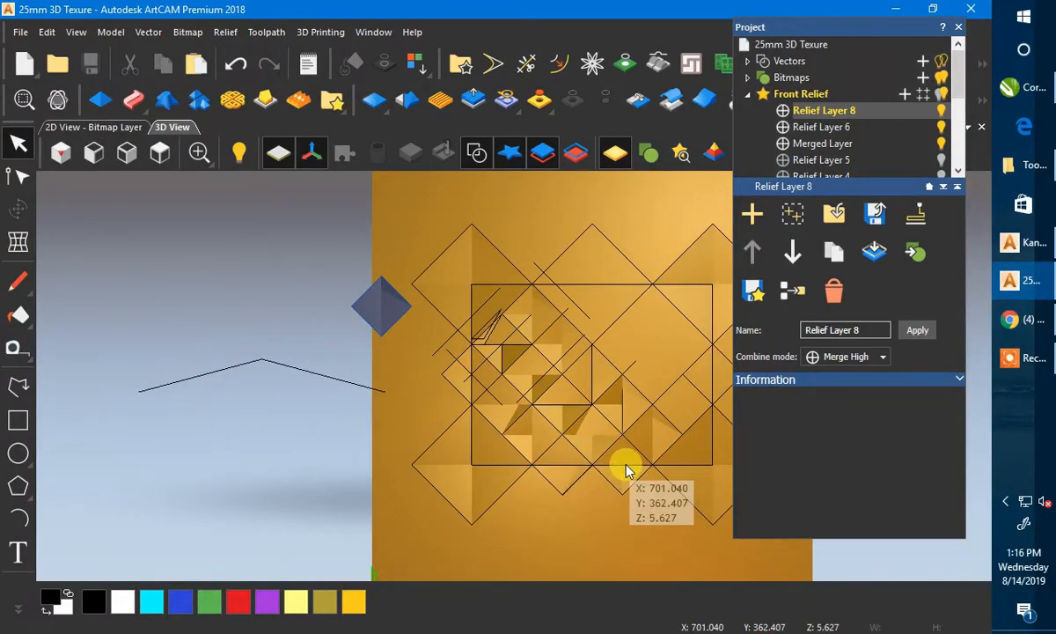
pyautogui.scroll(4, 555, 297)
pyautogui.click(476, 152)
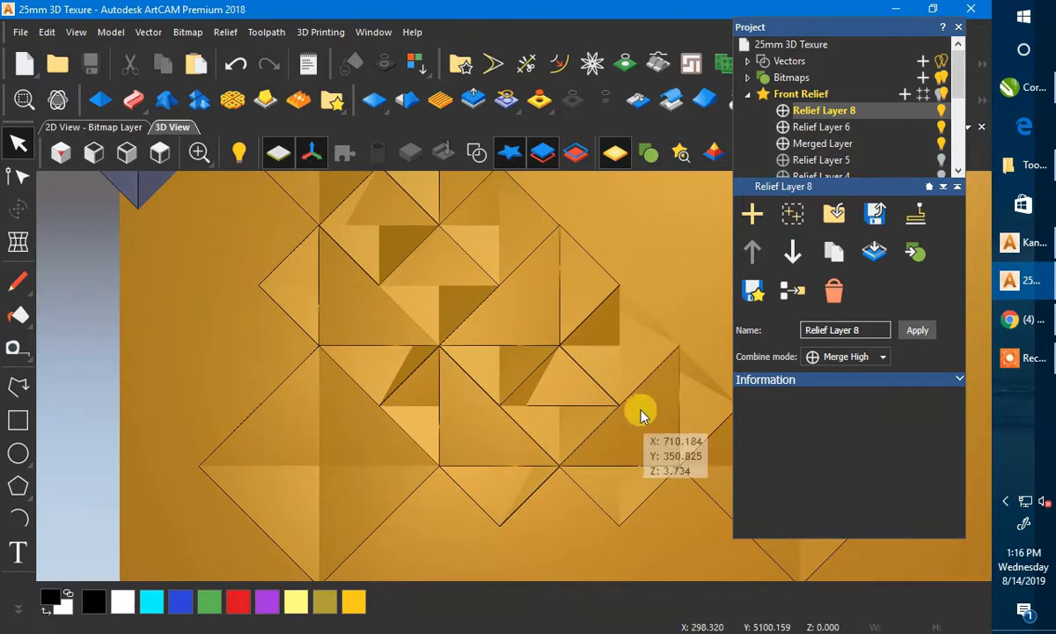
pyautogui.moveTo(642, 415); pyautogui.dragTo(488, 200)
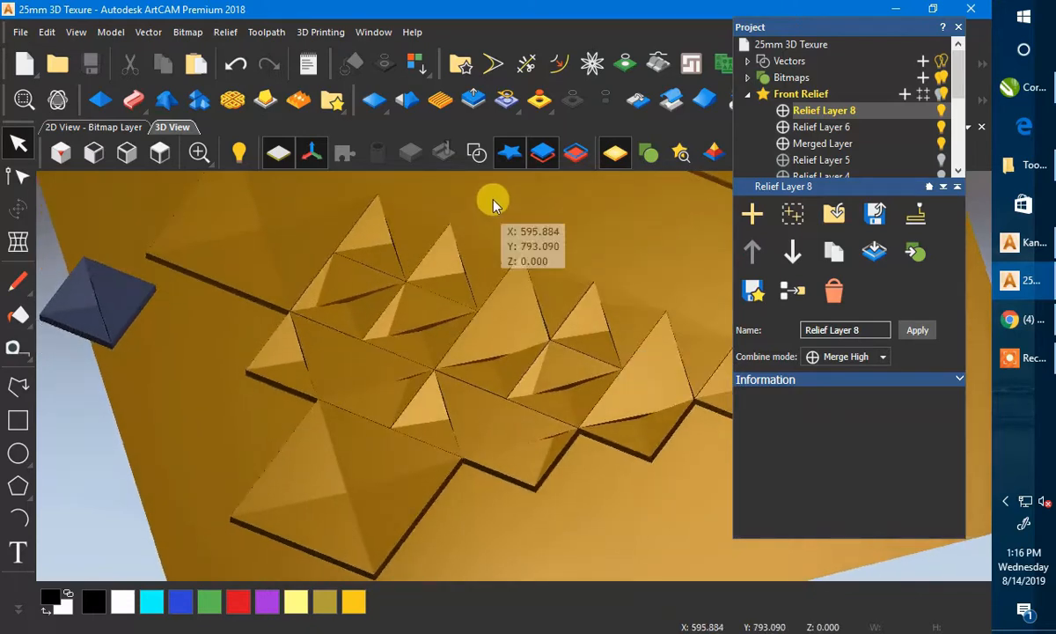
pyautogui.click(473, 152)
pyautogui.click(473, 152)
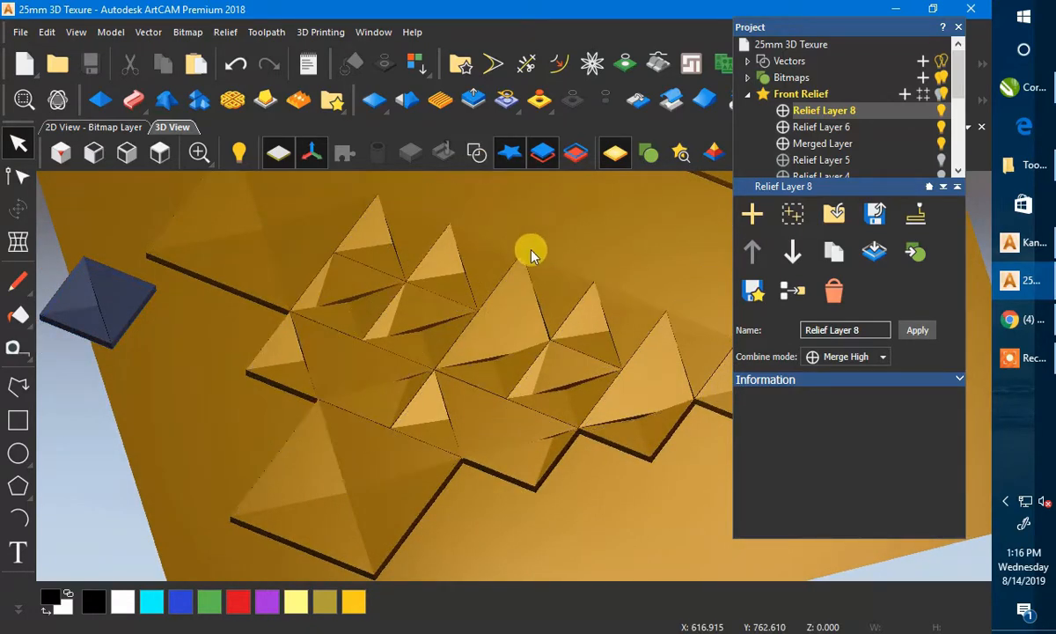
pyautogui.click(1011, 97)
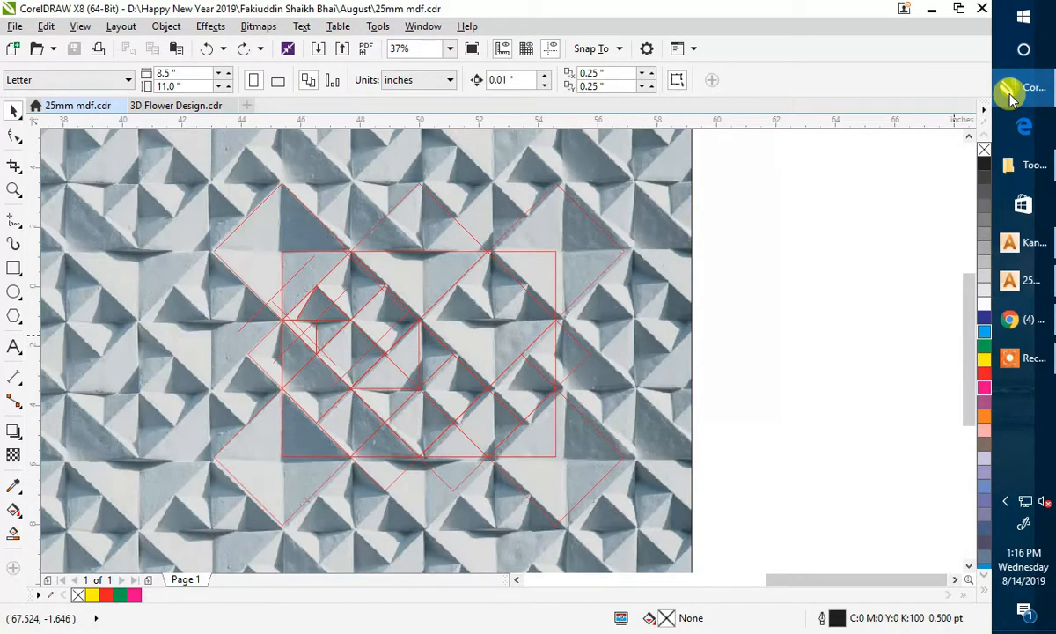
pyautogui.click(1011, 96)
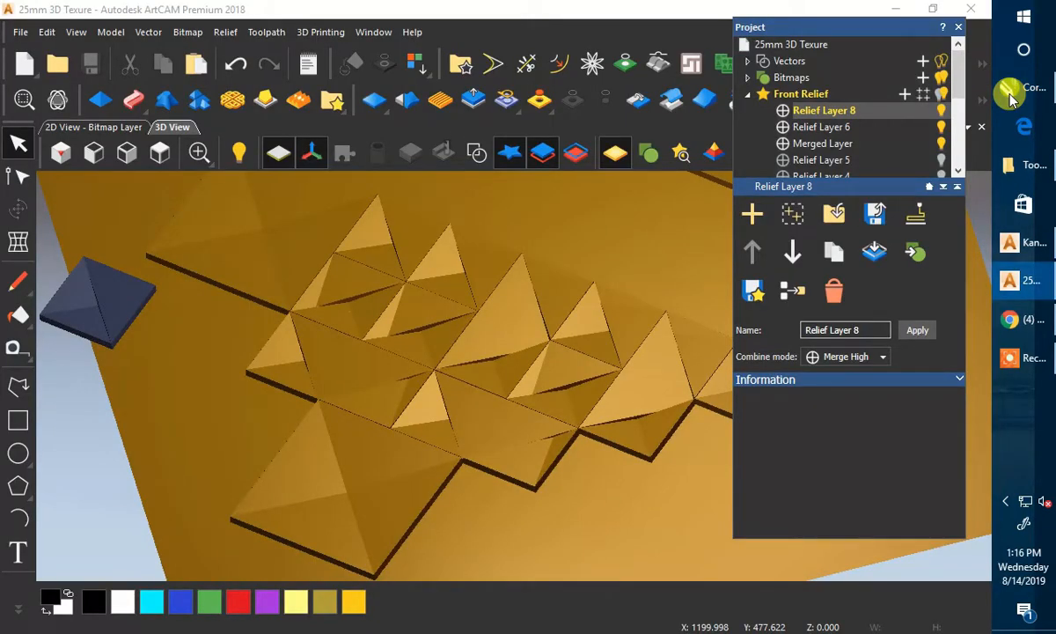
pyautogui.click(1010, 97)
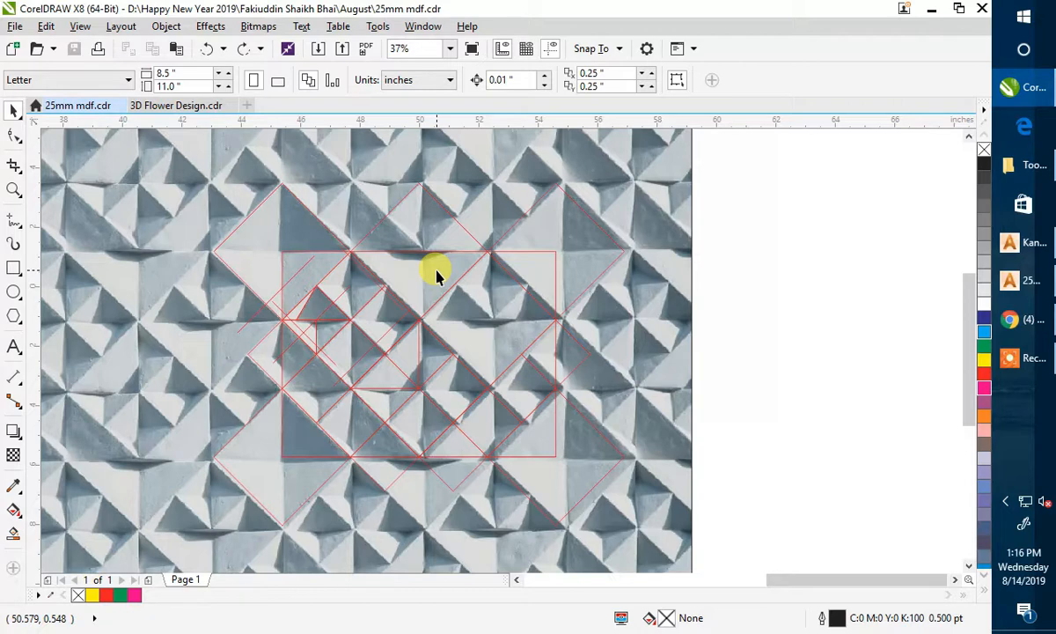
# - Switch back to the ArtCAM model and display the vectors over the relief
pyautogui.click(1010, 281)
pyautogui.click(147, 153)
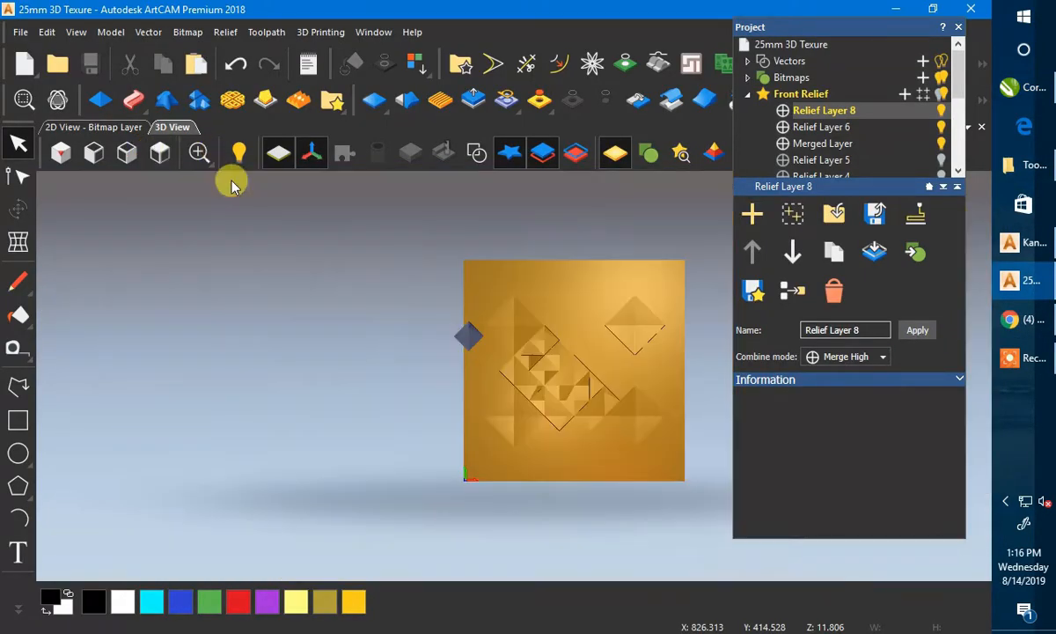
pyautogui.click(442, 153)
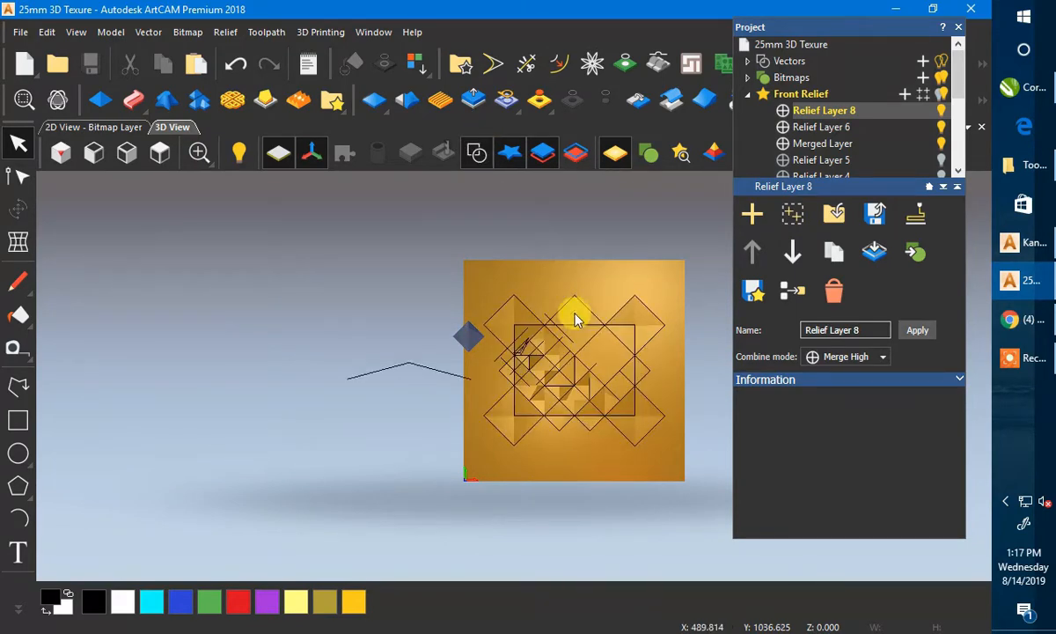
# - Draw a rectangle about 445 × 193 mm enclosing the upper half of the upper-left pyramid
pyautogui.scroll(3, 579, 353)
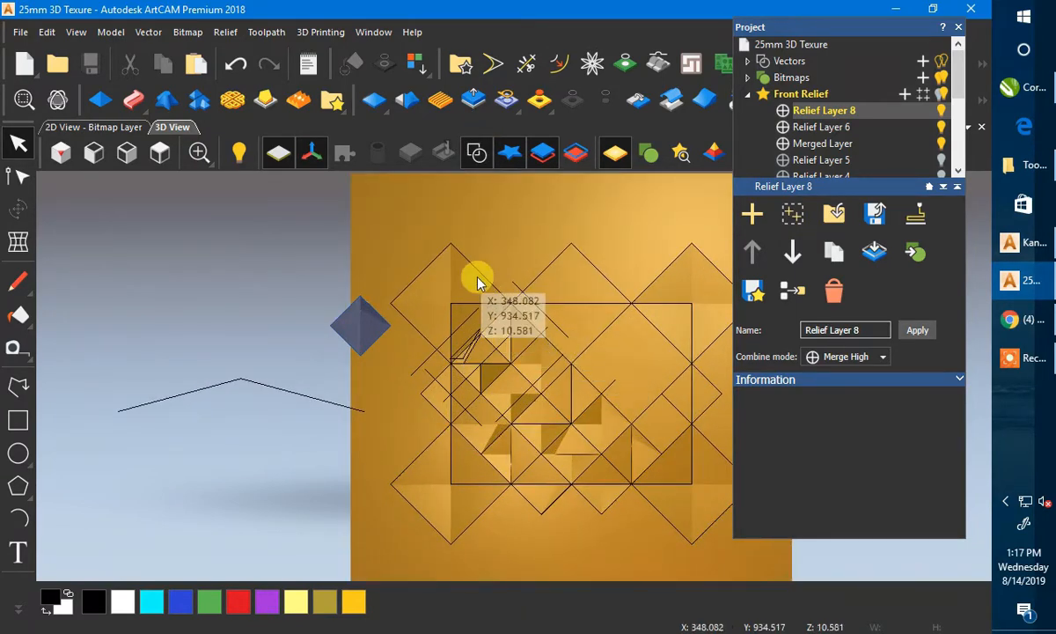
pyautogui.scroll(3, 496, 281)
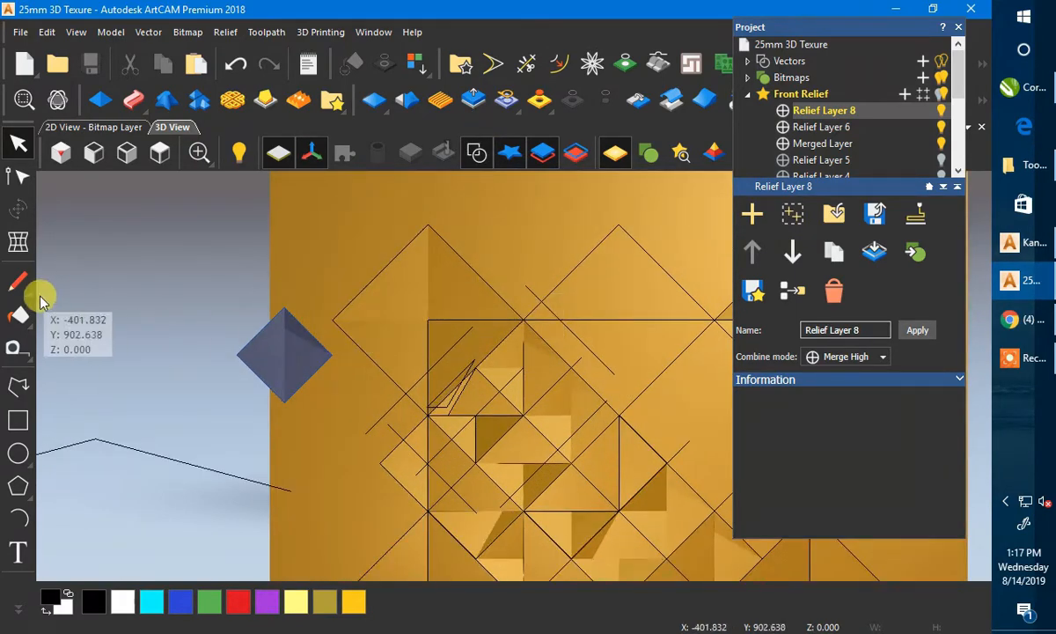
pyautogui.click(18, 420)
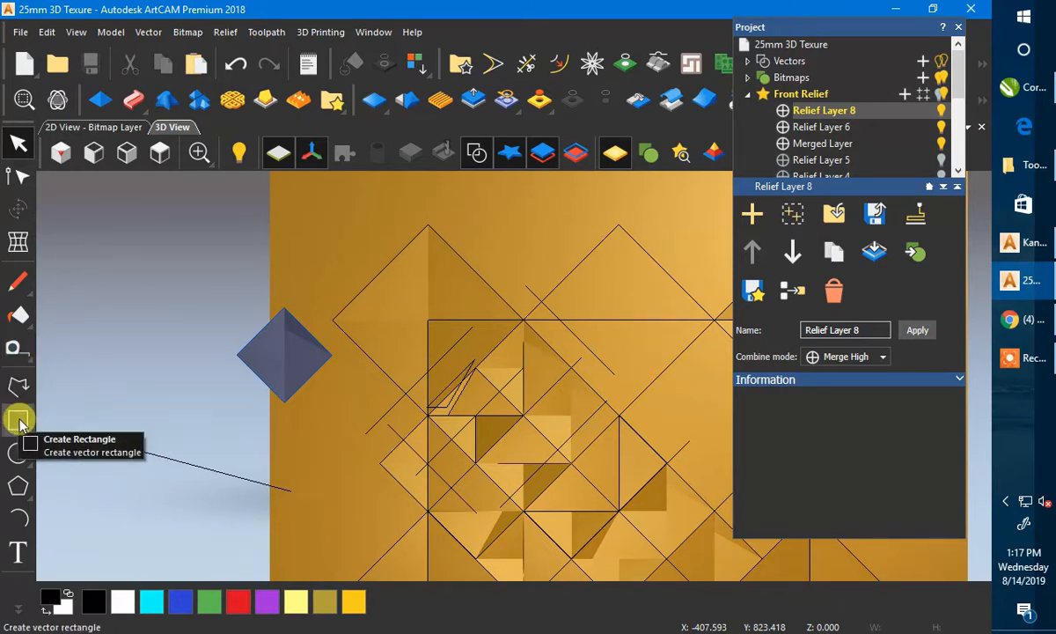
pyautogui.click(331, 319)
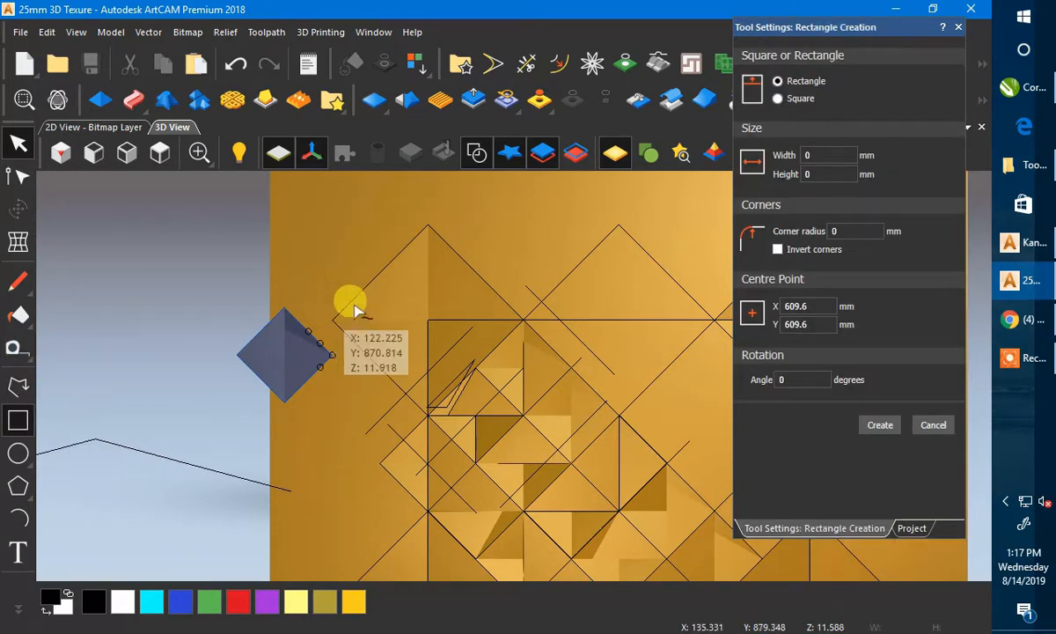
pyautogui.click(587, 210)
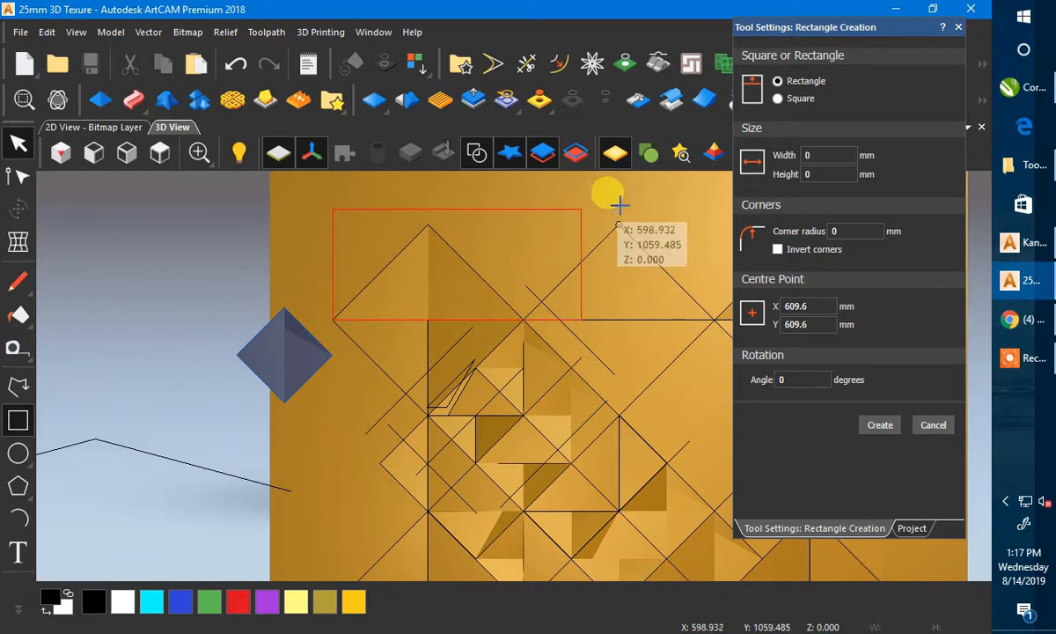
pyautogui.press('Escape')
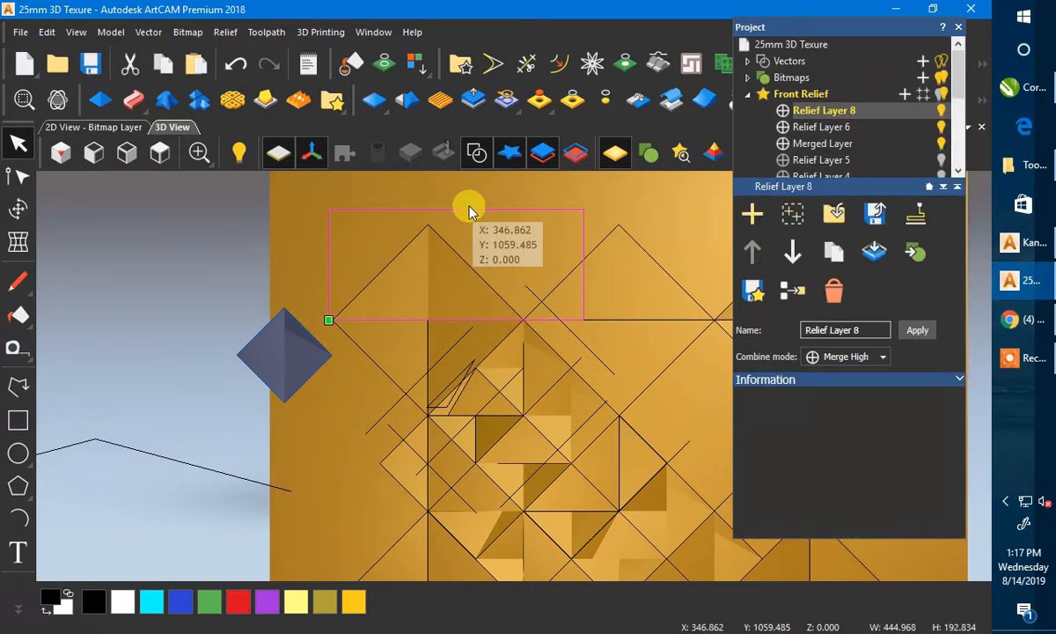
# - Cut the half pyramid under the rectangle out of Relief Layer 2 as a relief clipart with the Relief Cookie Cutter
pyautogui.scroll(-1, 271, 317)
pyautogui.scroll(-2, 427, 343)
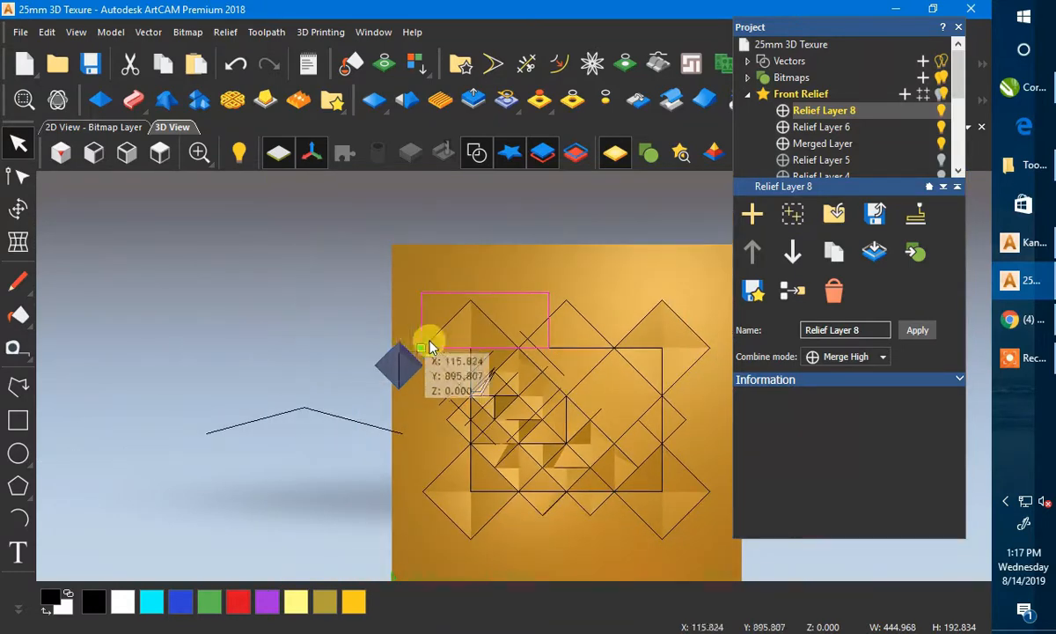
pyautogui.scroll(2, 559, 354)
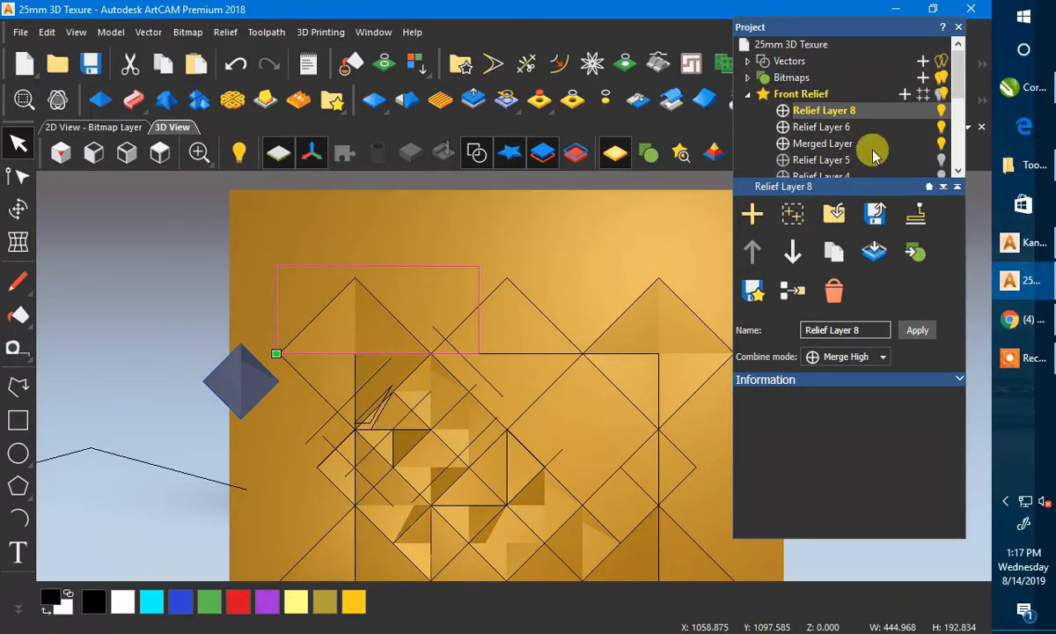
pyautogui.scroll(-1, 874, 155)
pyautogui.scroll(-2, 874, 155)
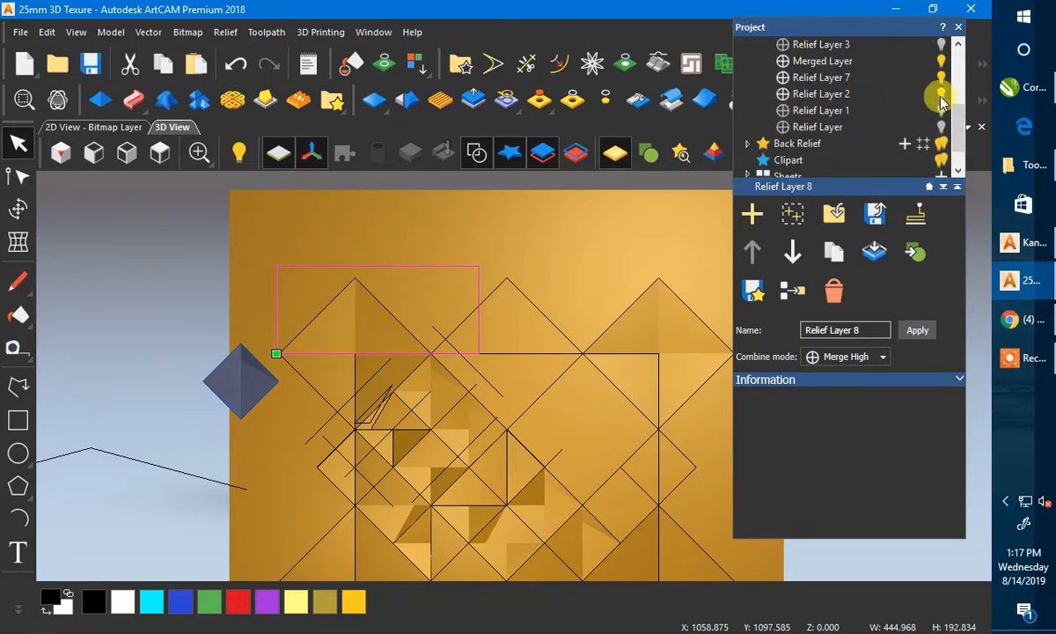
pyautogui.click(941, 102)
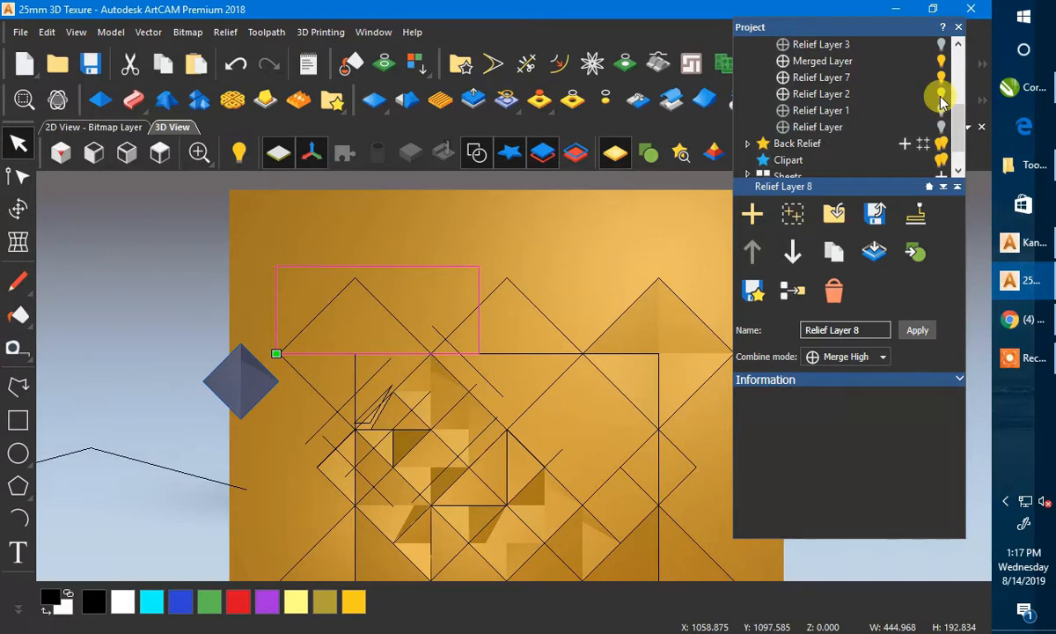
pyautogui.click(850, 95)
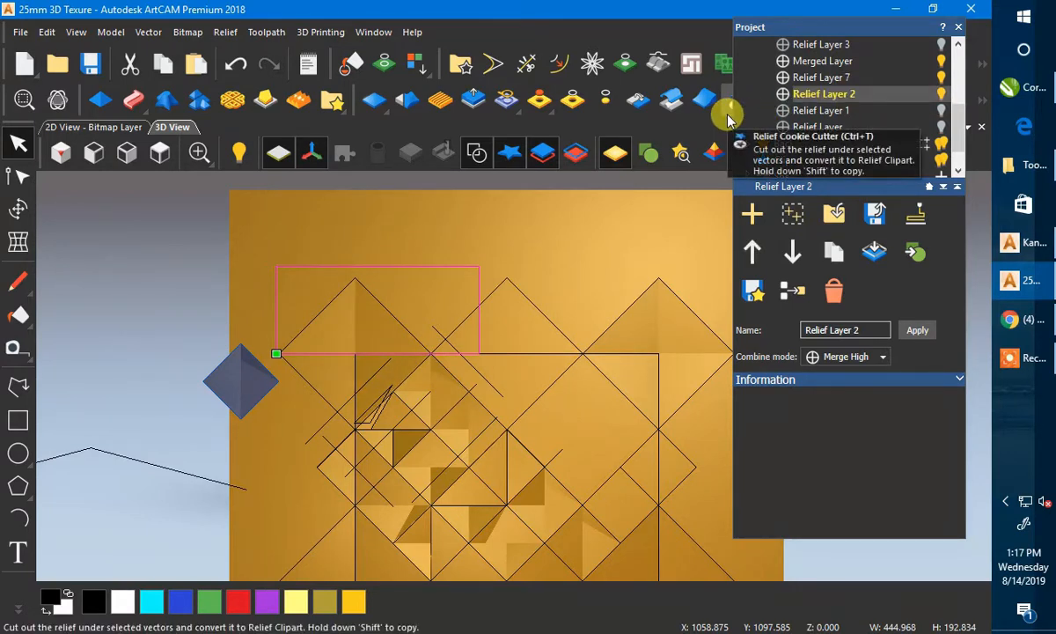
pyautogui.click(728, 113)
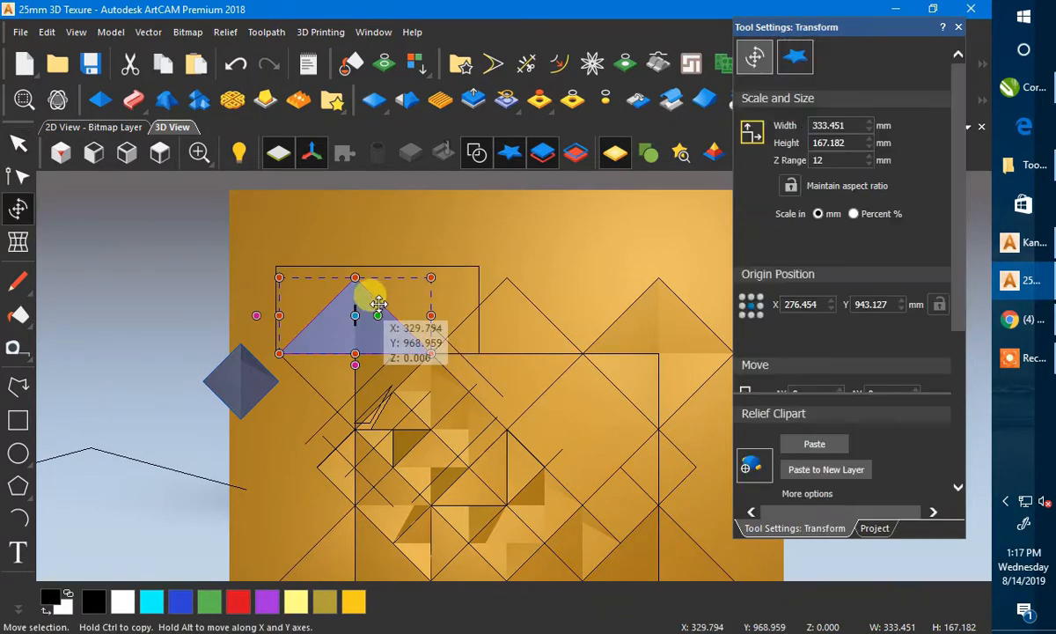
# - Copy the half-pyramid clipart up and to the right, paste the original back into Relief Layer 2, and check the relief with vectors hidden
pyautogui.moveTo(376, 304)
pyautogui.mouseDown()
pyautogui.moveTo(510, 233)
pyautogui.moveTo(523, 243)
pyautogui.moveTo(368, 295)
pyautogui.mouseUp()
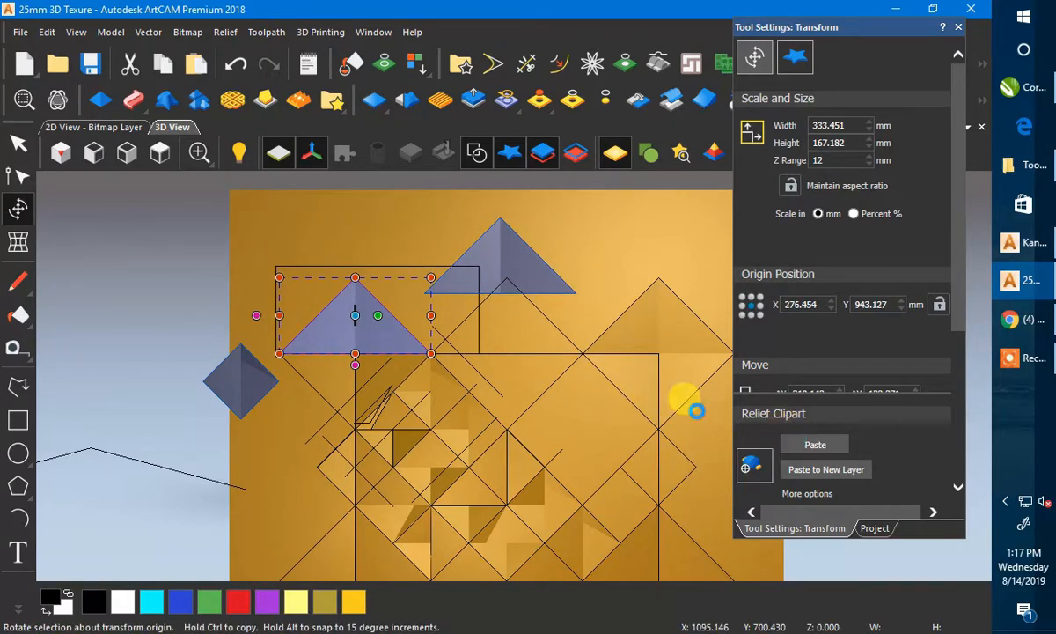
pyautogui.click(606, 254)
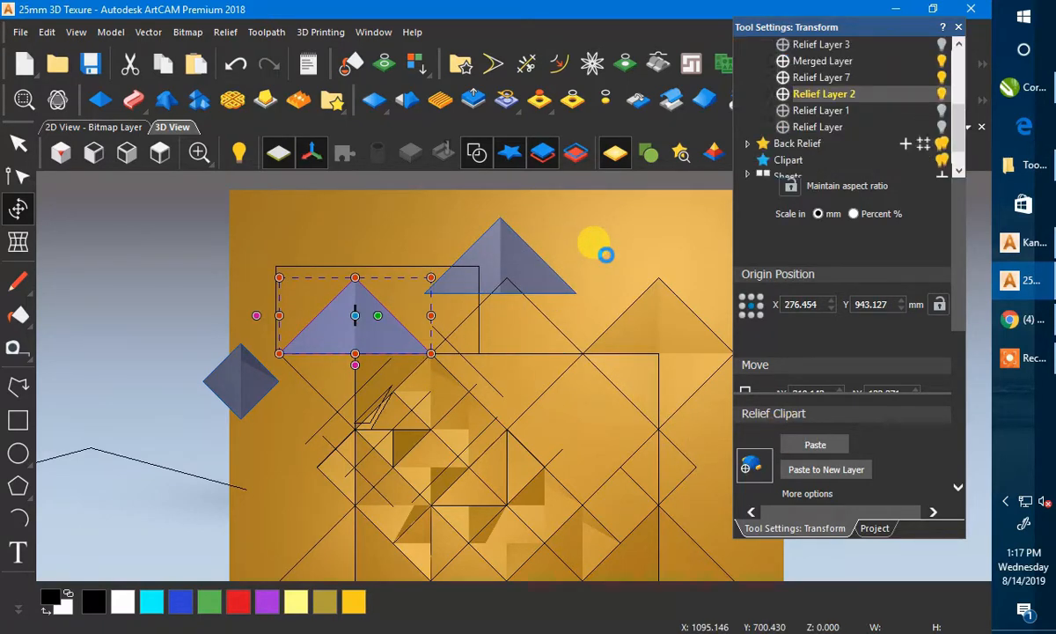
pyautogui.click(474, 154)
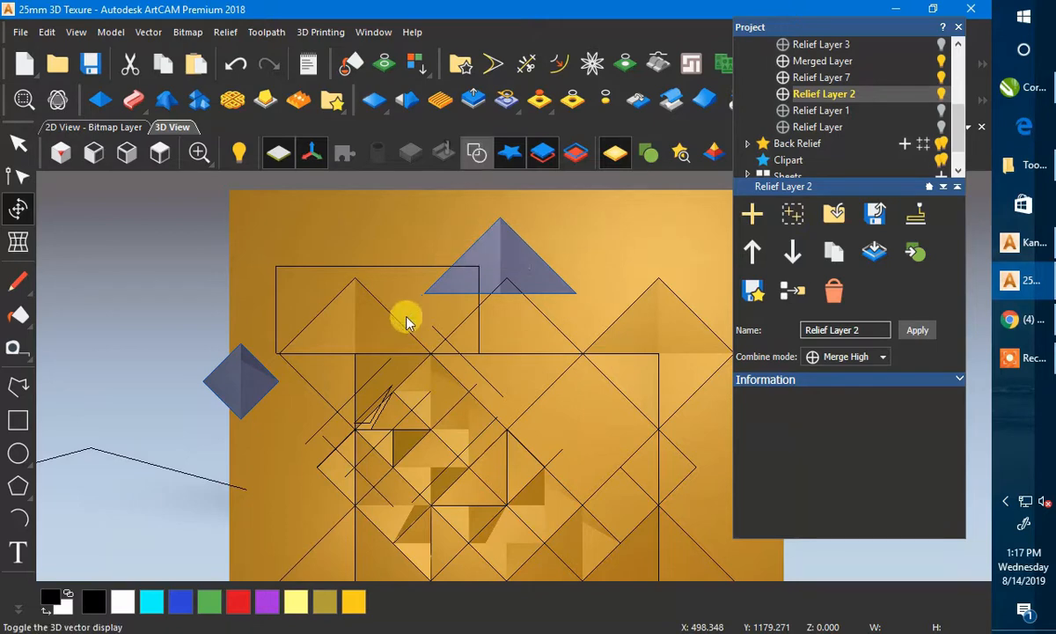
pyautogui.scroll(3, 401, 374)
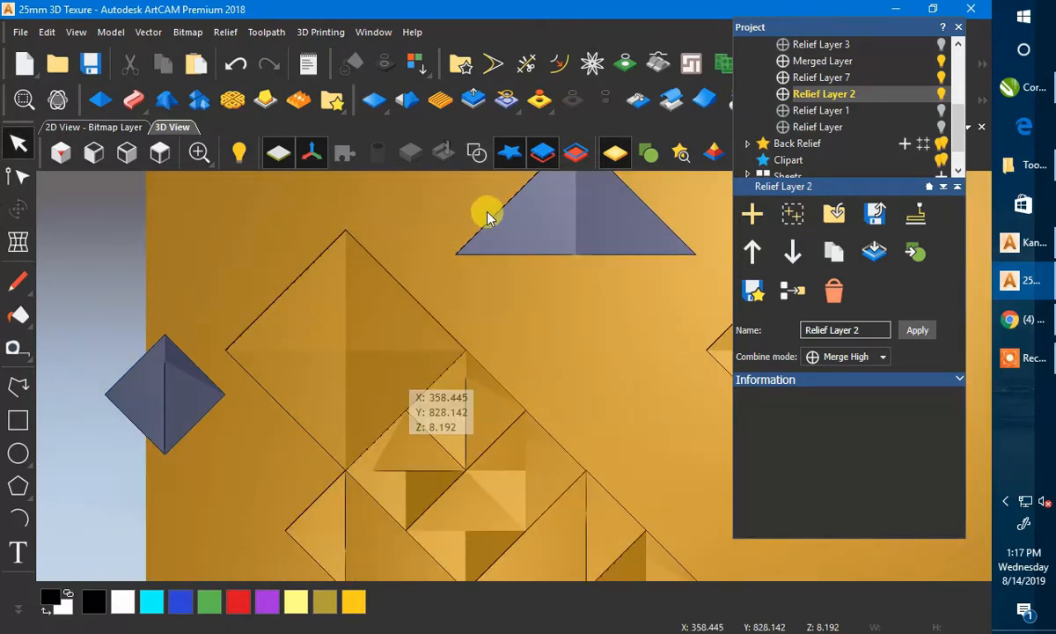
pyautogui.scroll(-2, 483, 148)
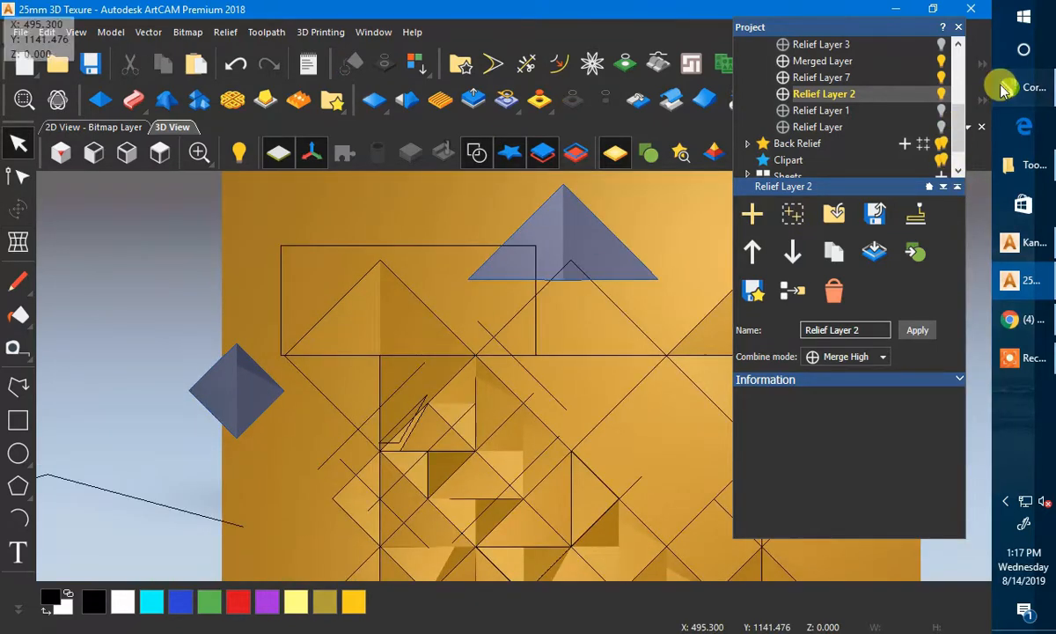
pyautogui.click(1004, 88)
pyautogui.click(1004, 88)
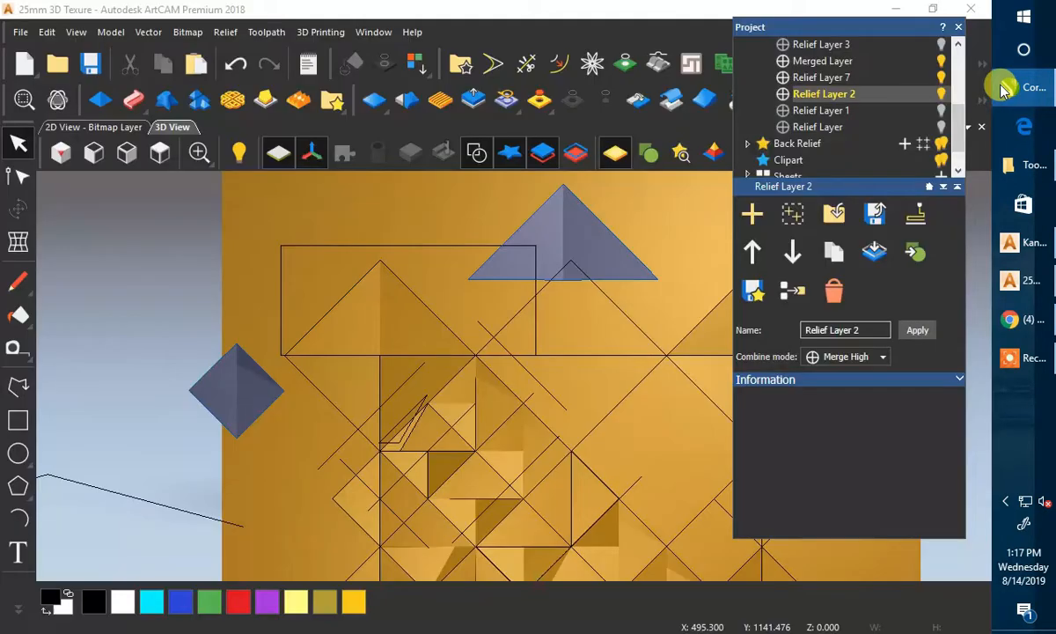
# - Mirror a copy of the half-pyramid clipart downward and snap it into the lower half of the upper middle diamond outline
pyautogui.click(574, 204)
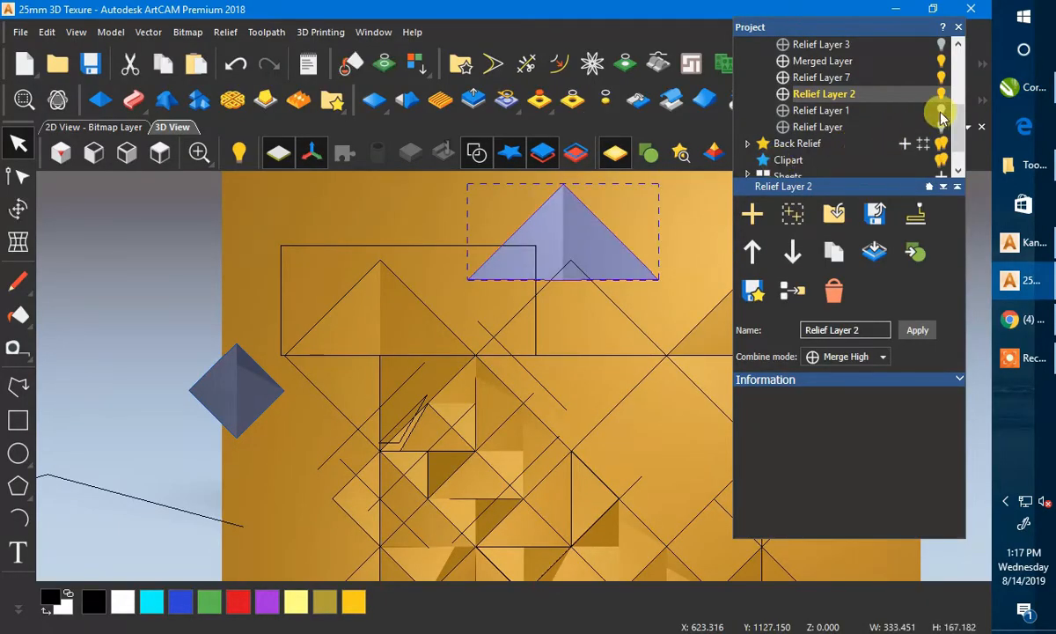
pyautogui.click(977, 99)
pyautogui.click(948, 137)
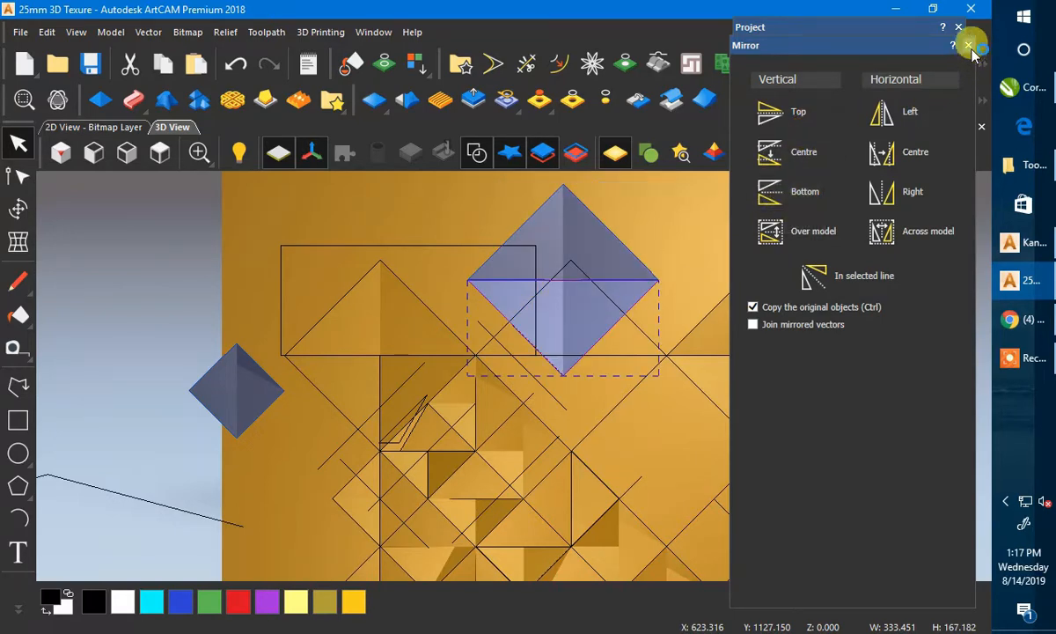
pyautogui.click(968, 45)
pyautogui.scroll(-1, 559, 370)
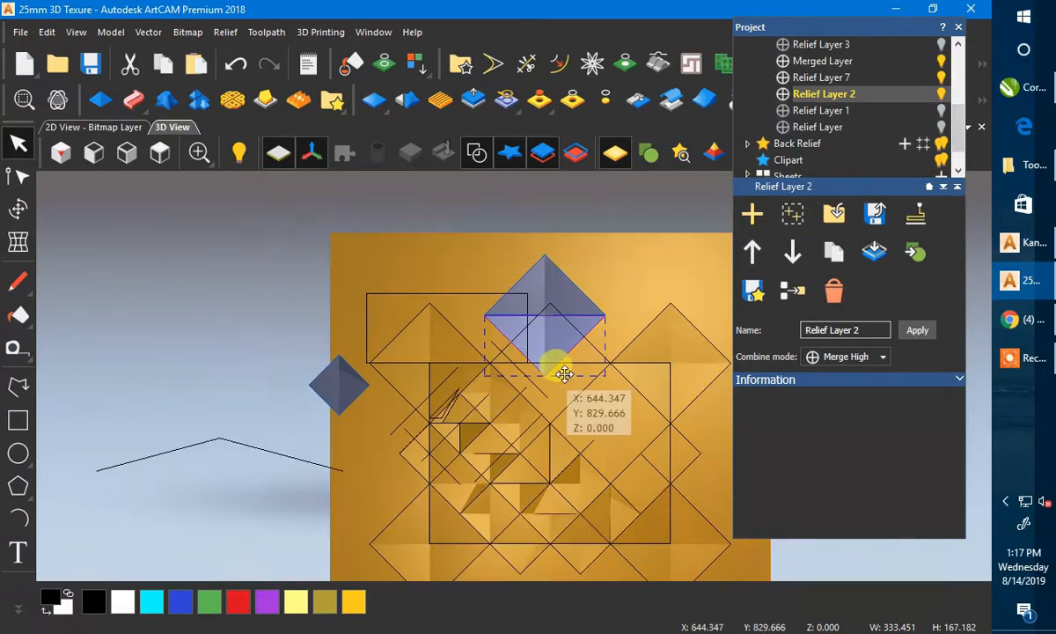
pyautogui.scroll(1, 563, 422)
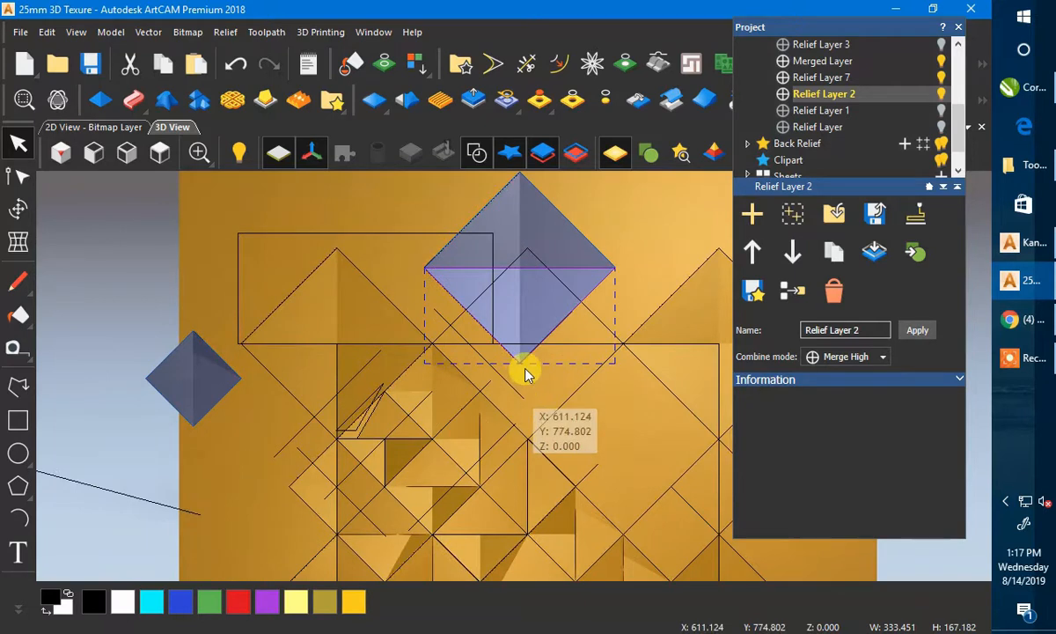
pyautogui.moveTo(523, 407); pyautogui.dragTo(530, 433)
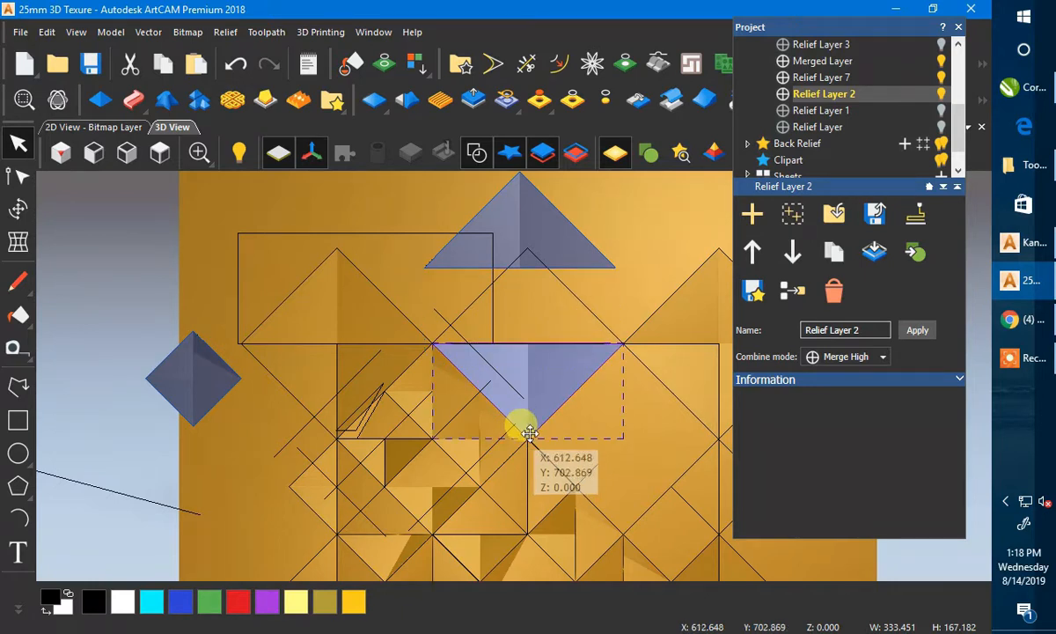
# - Create Relief Layer 9 above Relief Layer 8 and set its combine mode to Merge High
pyautogui.scroll(2, 841, 119)
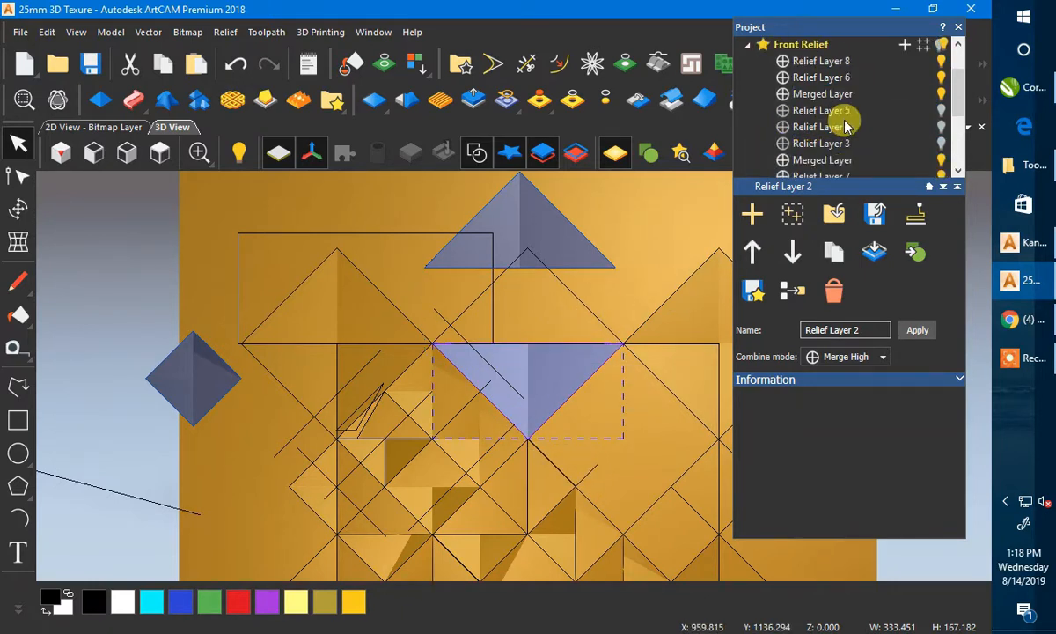
pyautogui.click(832, 64)
pyautogui.scroll(1, 845, 97)
pyautogui.click(904, 93)
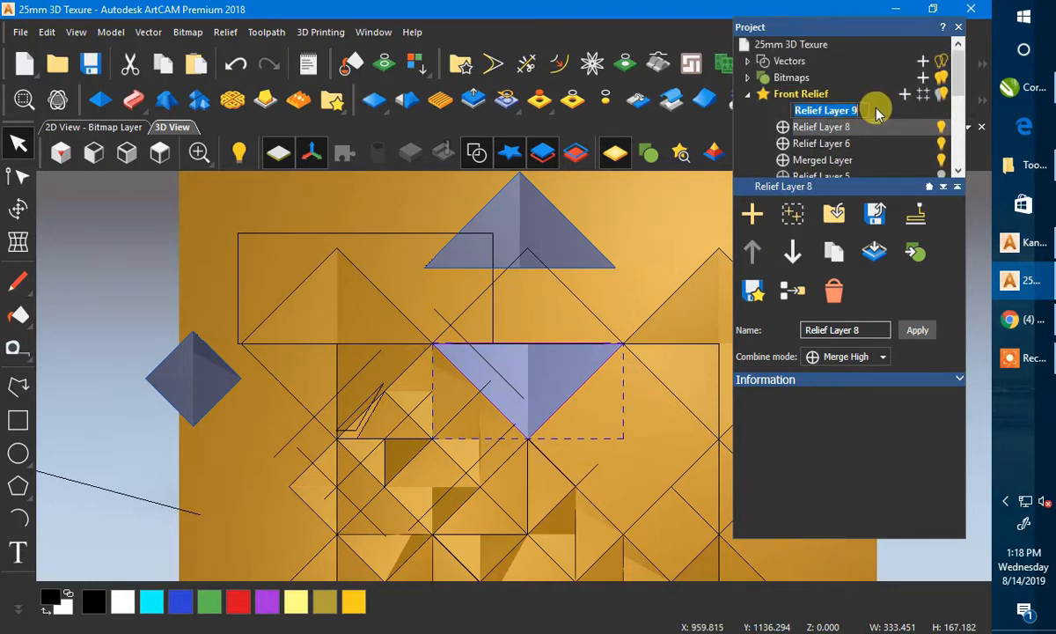
pyautogui.click(782, 110)
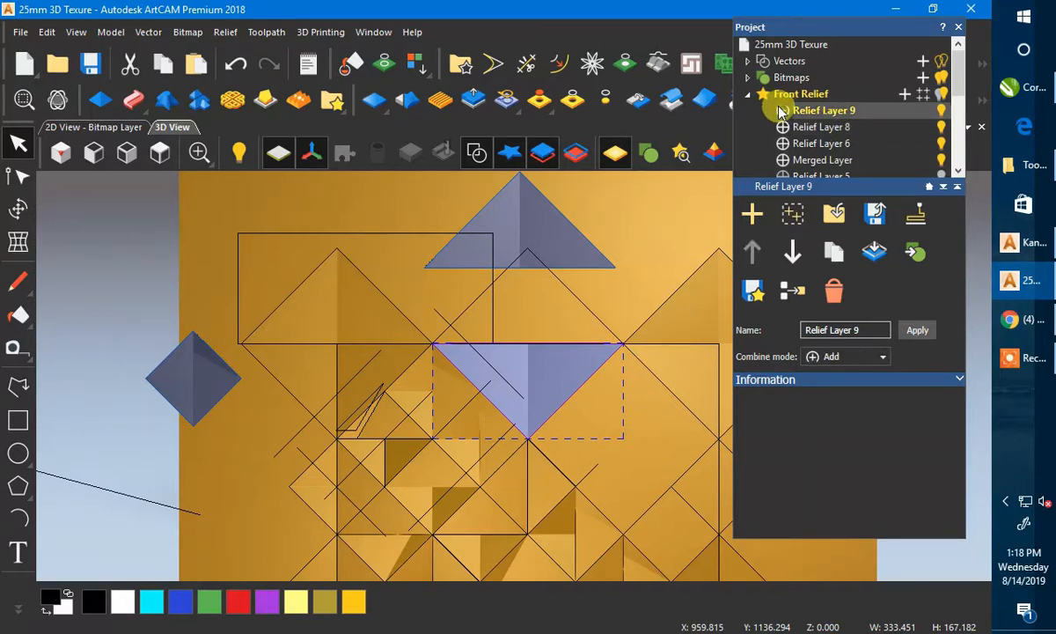
pyautogui.click(780, 111)
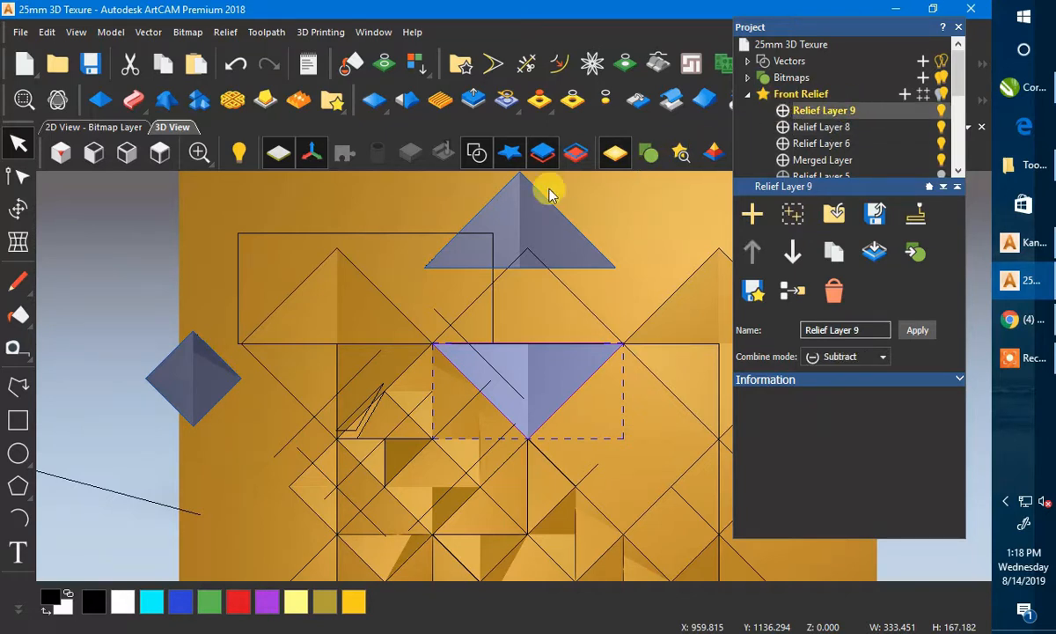
# - Paste the mirrored half-pyramid clipart into Relief Layer 9 and compare the relief with the reference photo in CorelDRAW
pyautogui.click(19, 208)
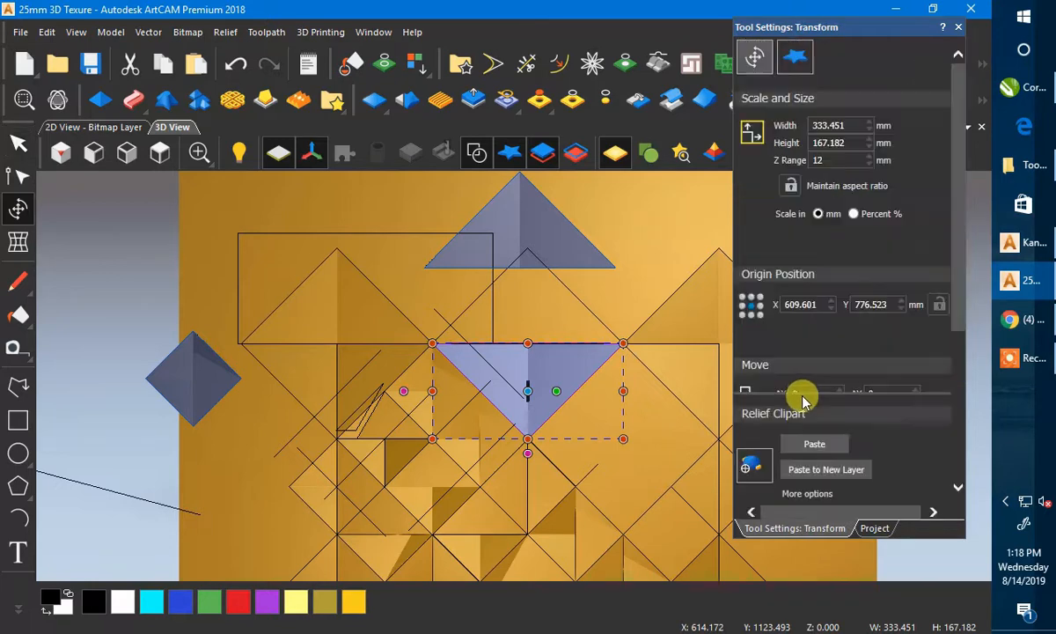
pyautogui.click(816, 442)
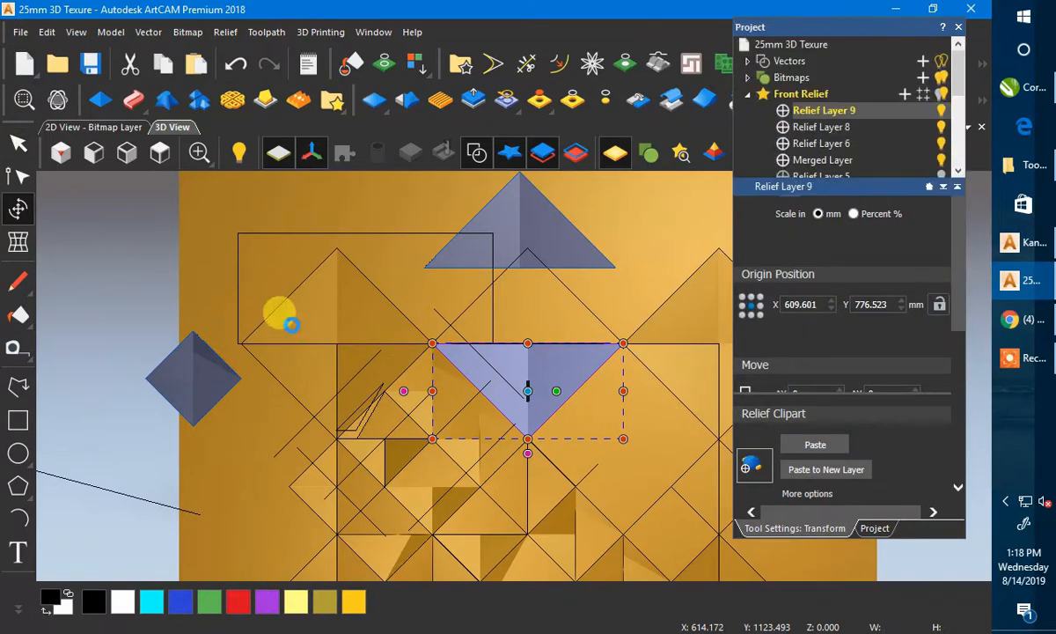
pyautogui.click(18, 145)
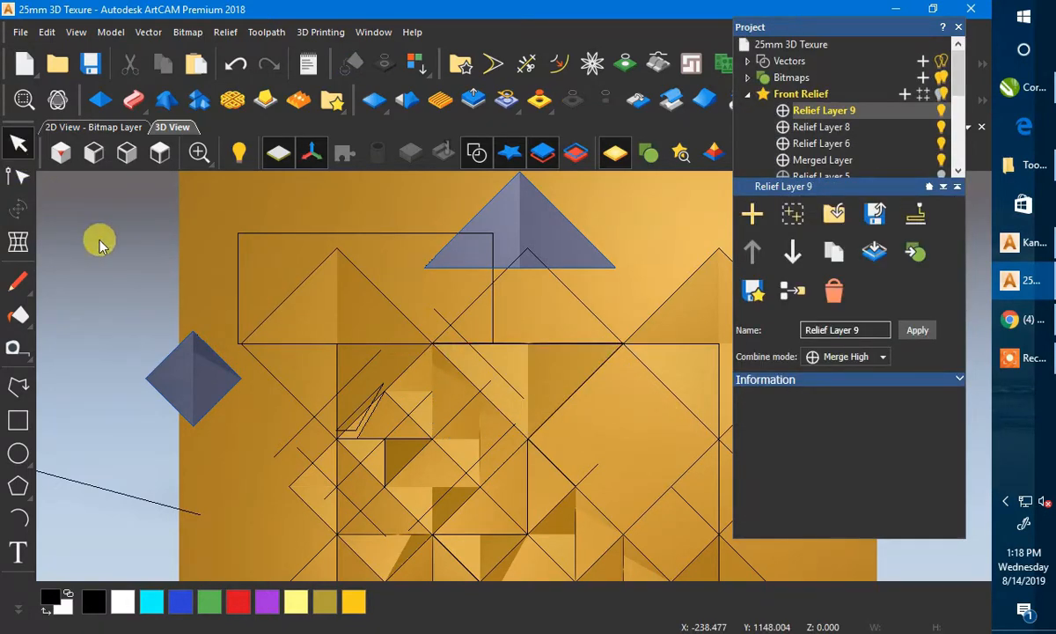
pyautogui.scroll(-3, 342, 275)
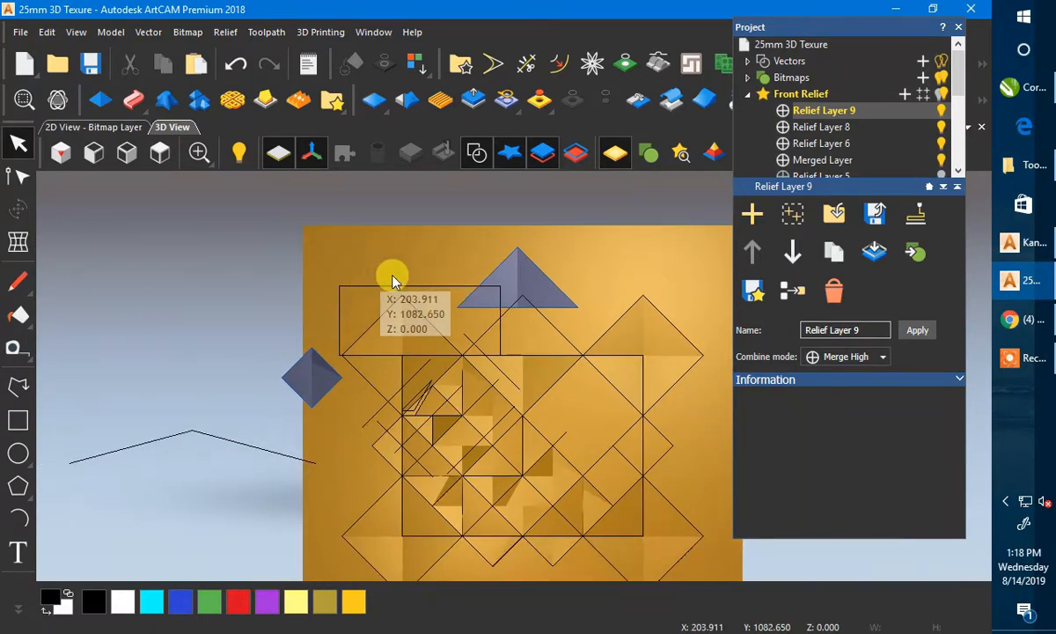
pyautogui.scroll(2, 637, 442)
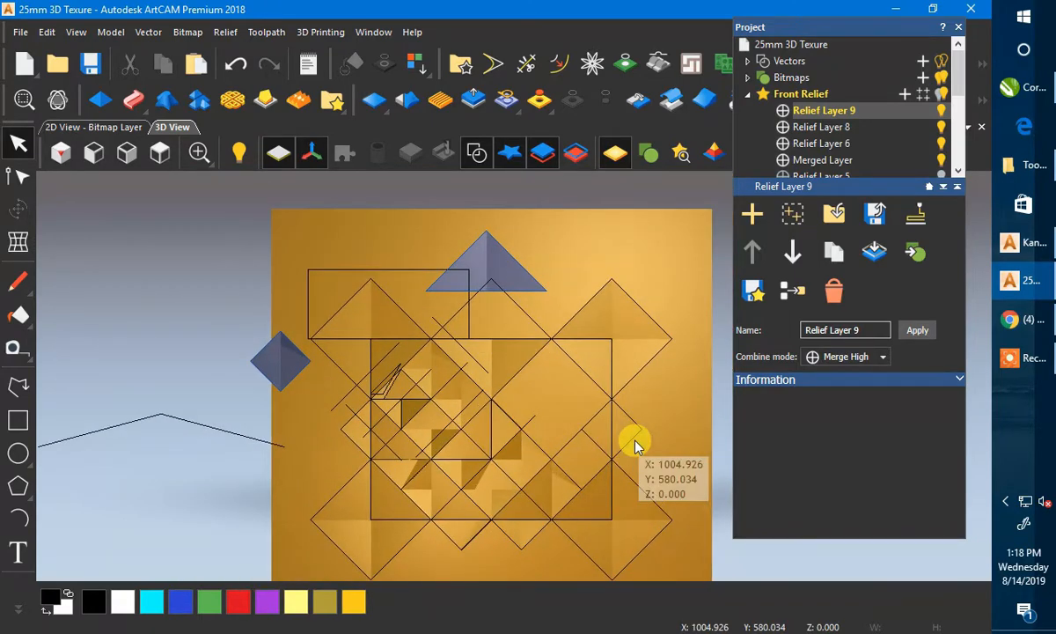
pyautogui.click(1021, 91)
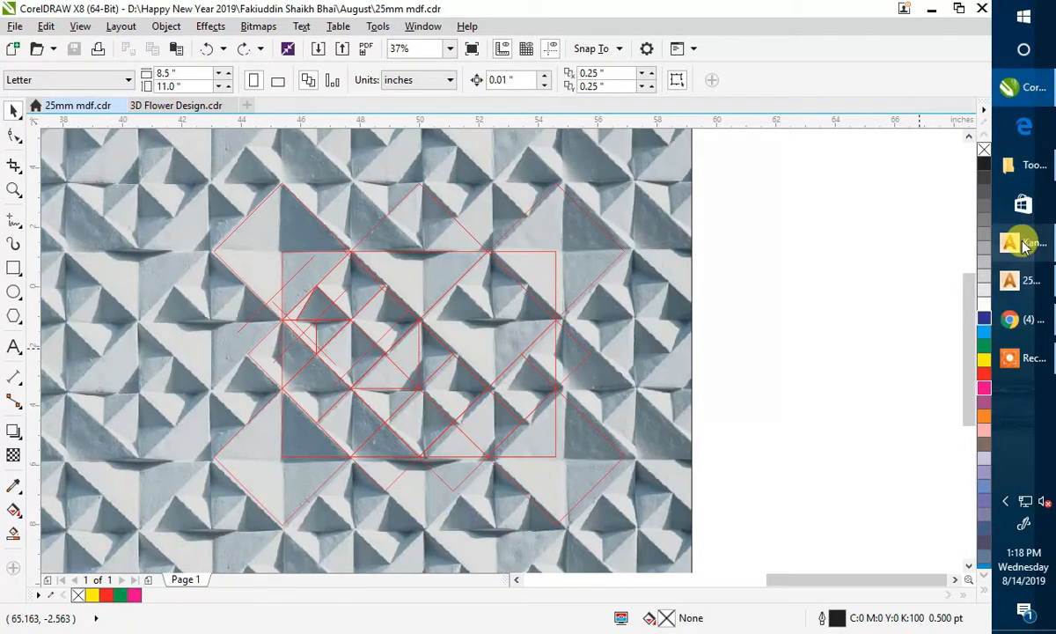
# - Compare the pyramid relief in ArtCAM with the outlined reference photo in CorelDRAW, switching back and forth between them
pyautogui.click(1032, 282)
pyautogui.scroll(-1, 559, 343)
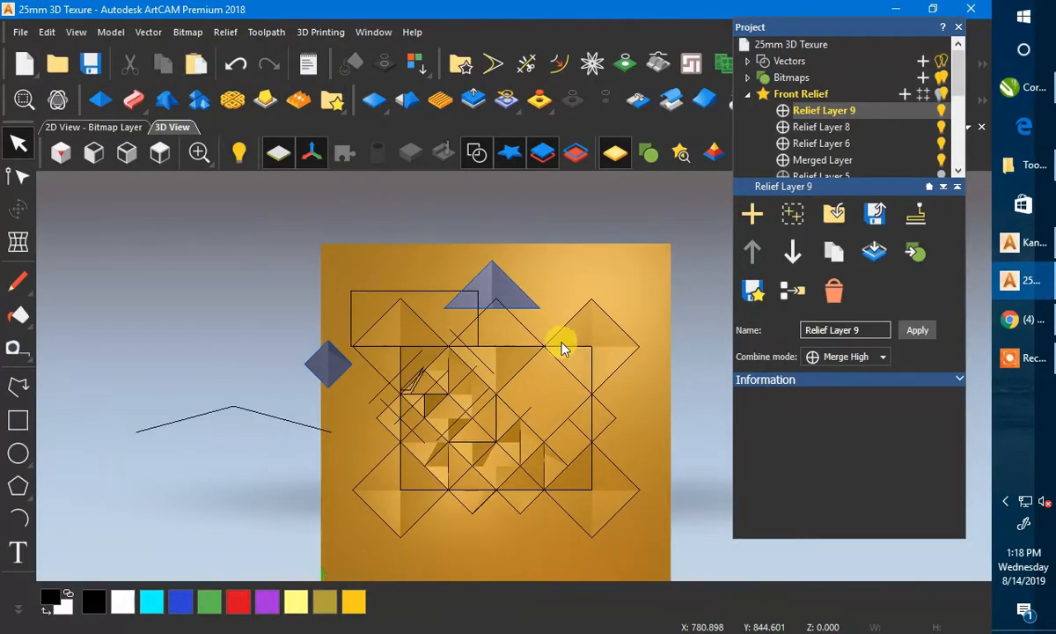
pyautogui.scroll(1, 523, 546)
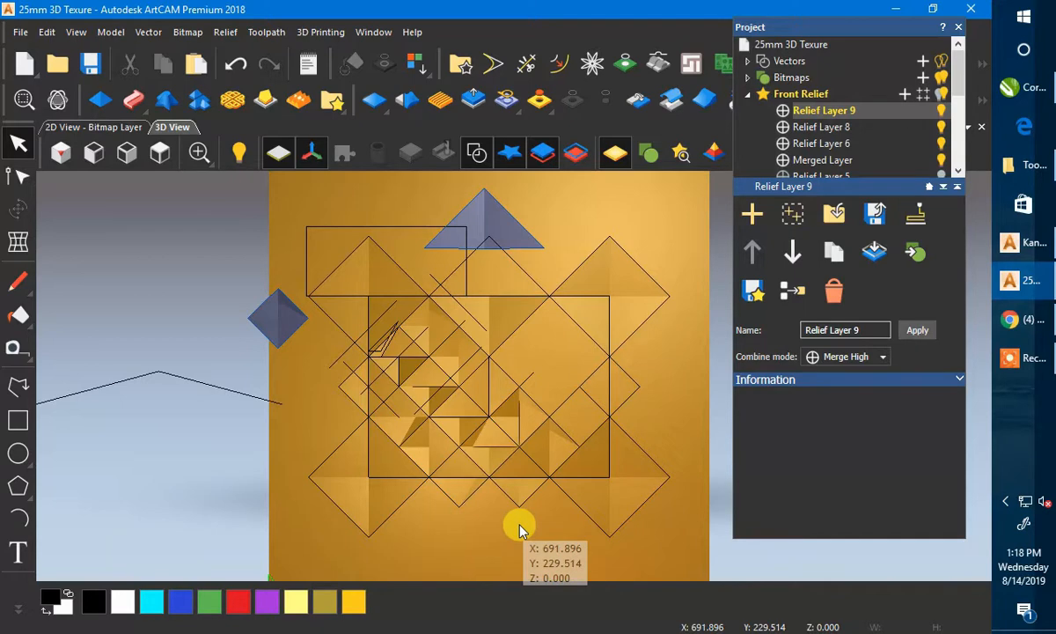
pyautogui.scroll(-1, 523, 400)
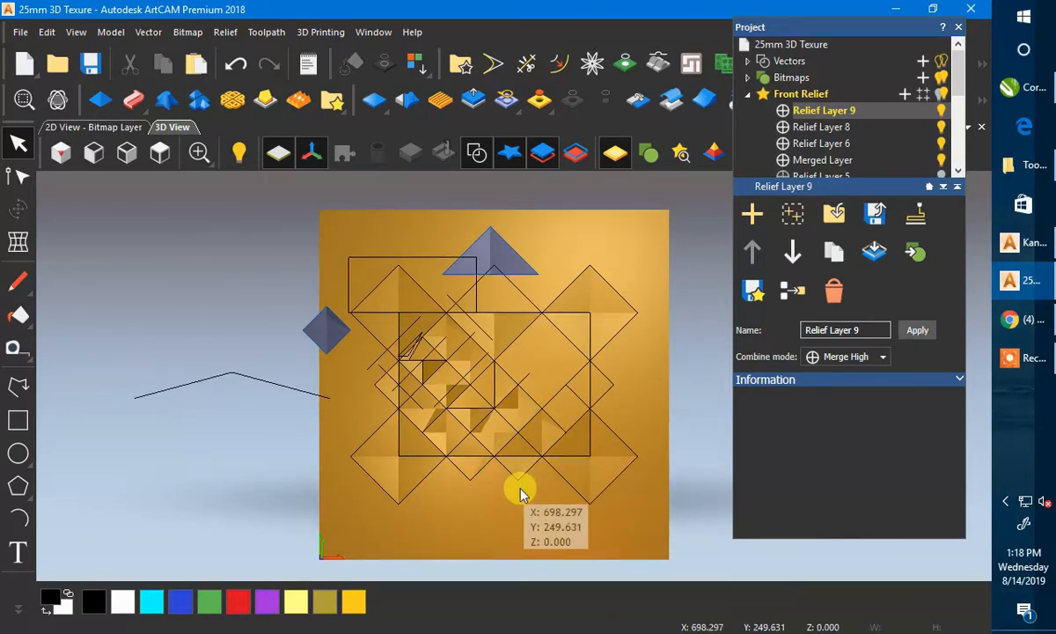
pyautogui.scroll(1, 520, 493)
pyautogui.click(1032, 93)
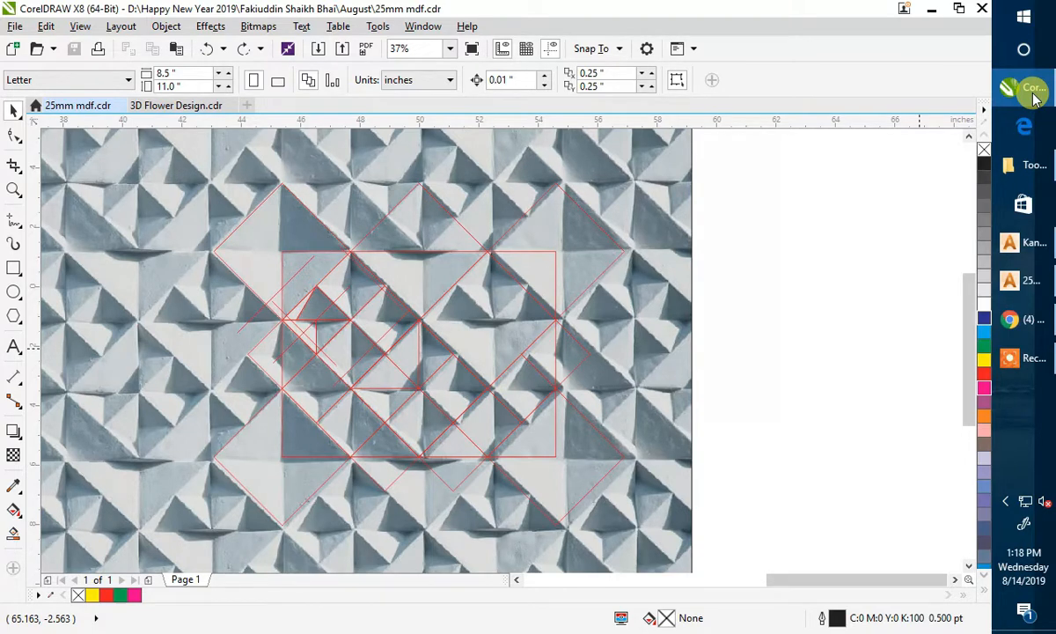
pyautogui.click(1034, 98)
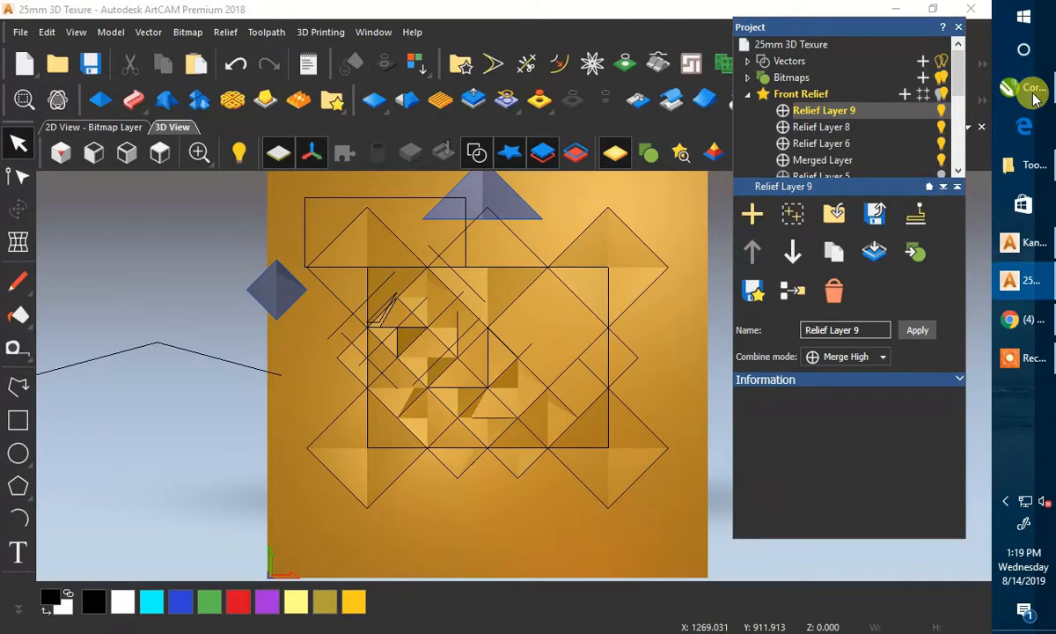
pyautogui.click(1034, 99)
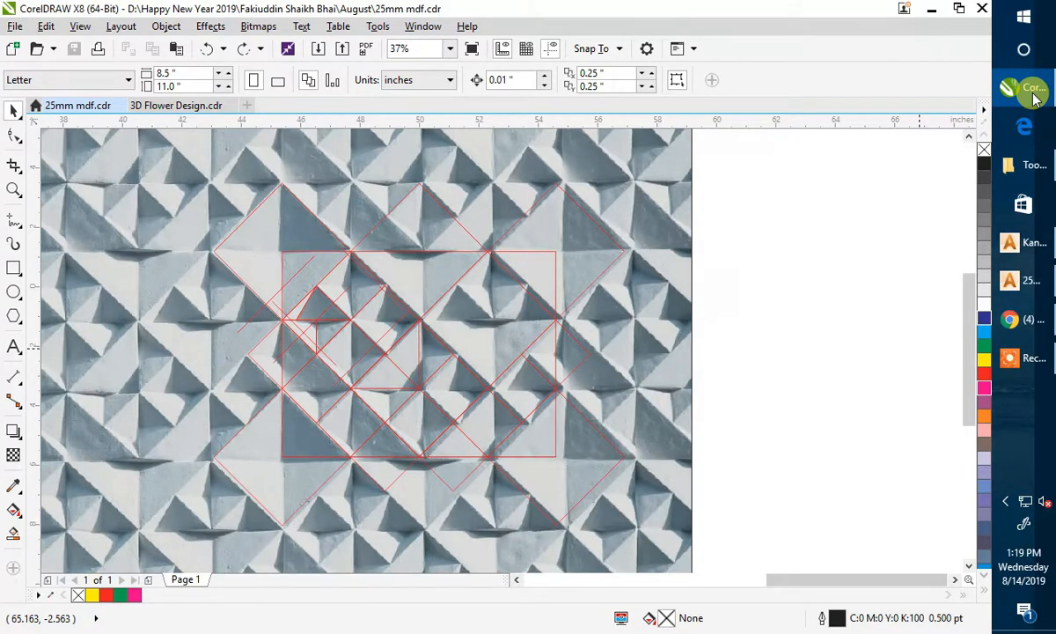
pyautogui.click(1034, 99)
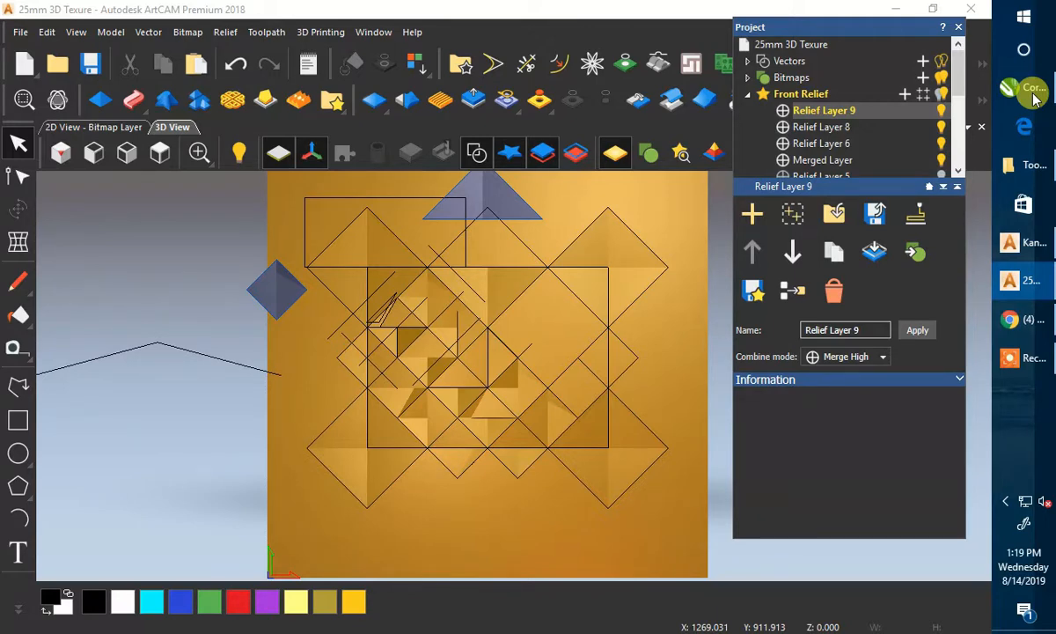
pyautogui.click(1031, 89)
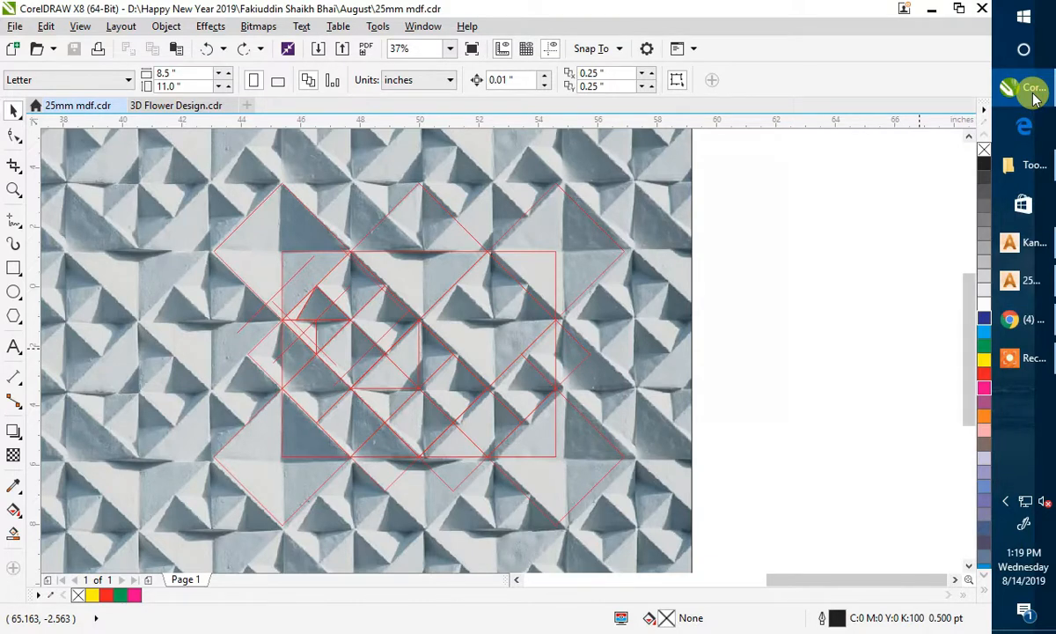
pyautogui.click(1034, 91)
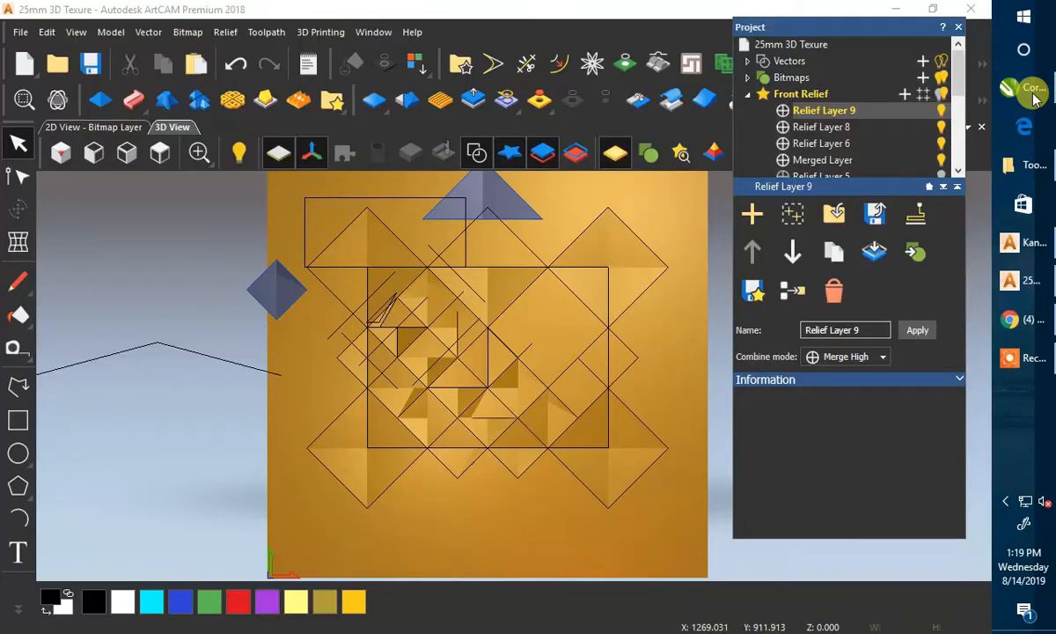
# - Examine the tilted relief without vectors against the reference photo, and restore the vectors and the top view
pyautogui.click(483, 150)
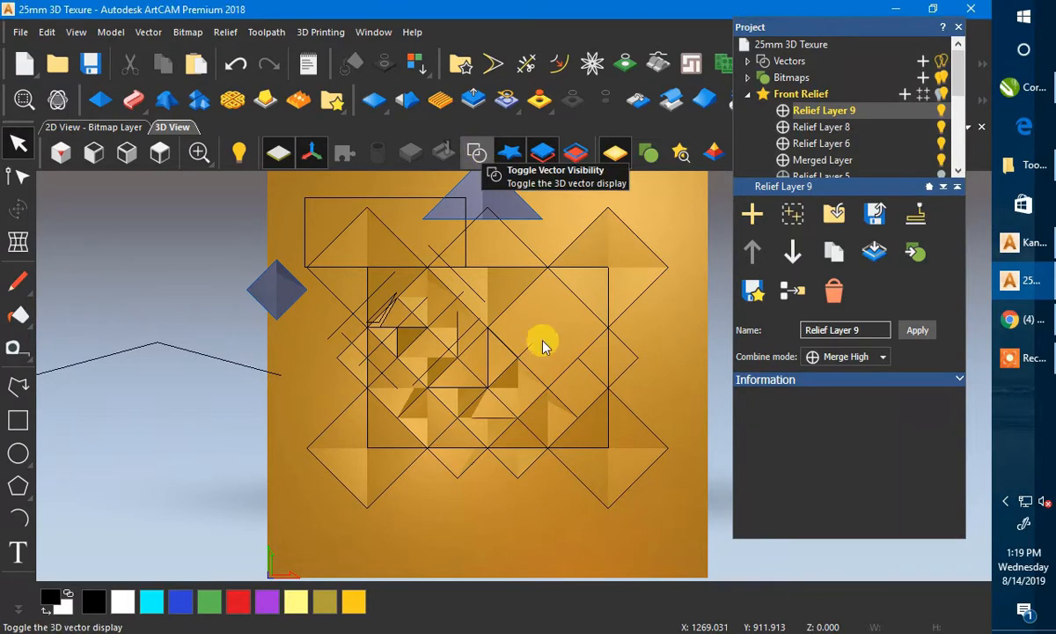
pyautogui.moveTo(606, 404); pyautogui.dragTo(625, 358)
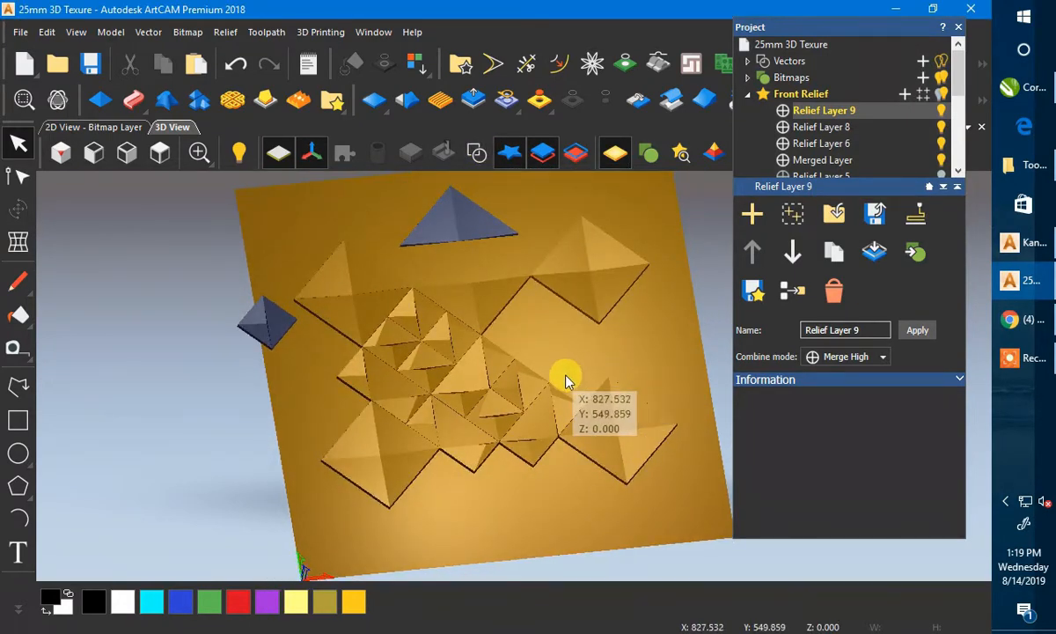
pyautogui.scroll(3, 538, 389)
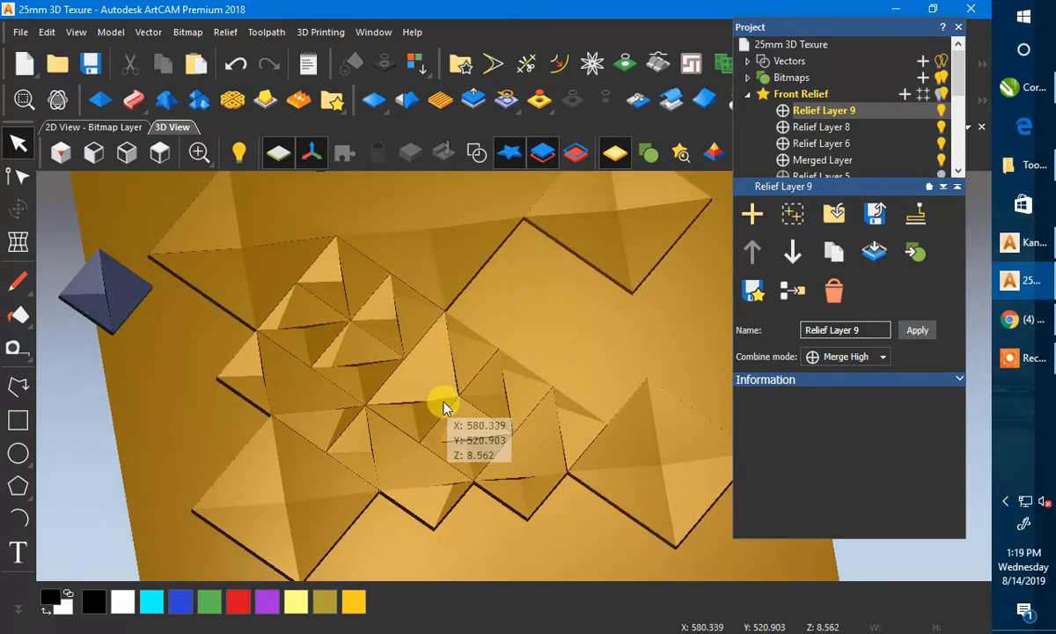
pyautogui.click(1024, 90)
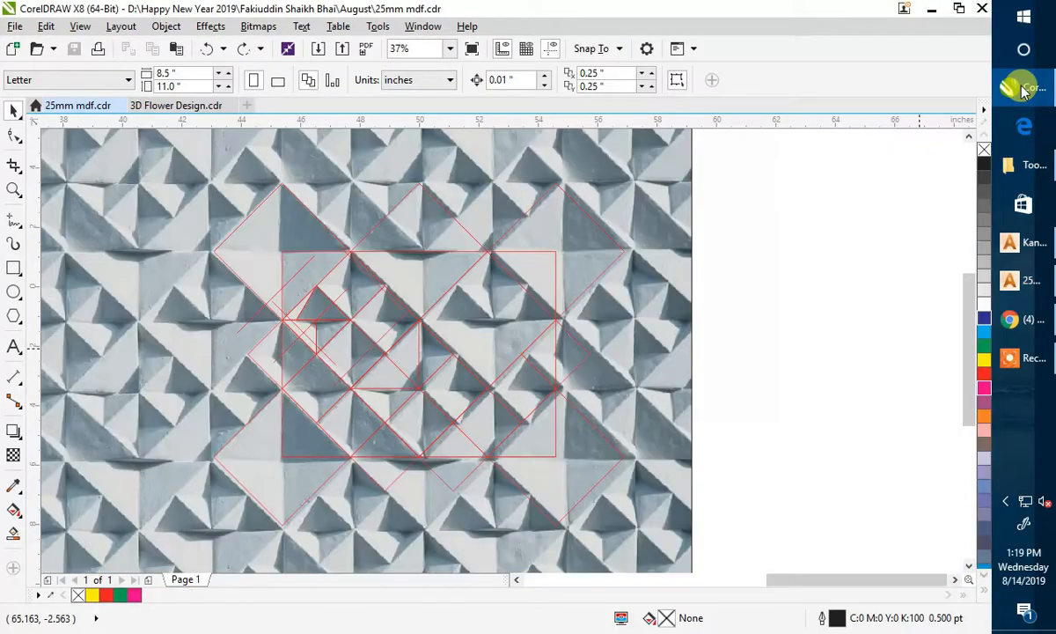
pyautogui.click(1024, 90)
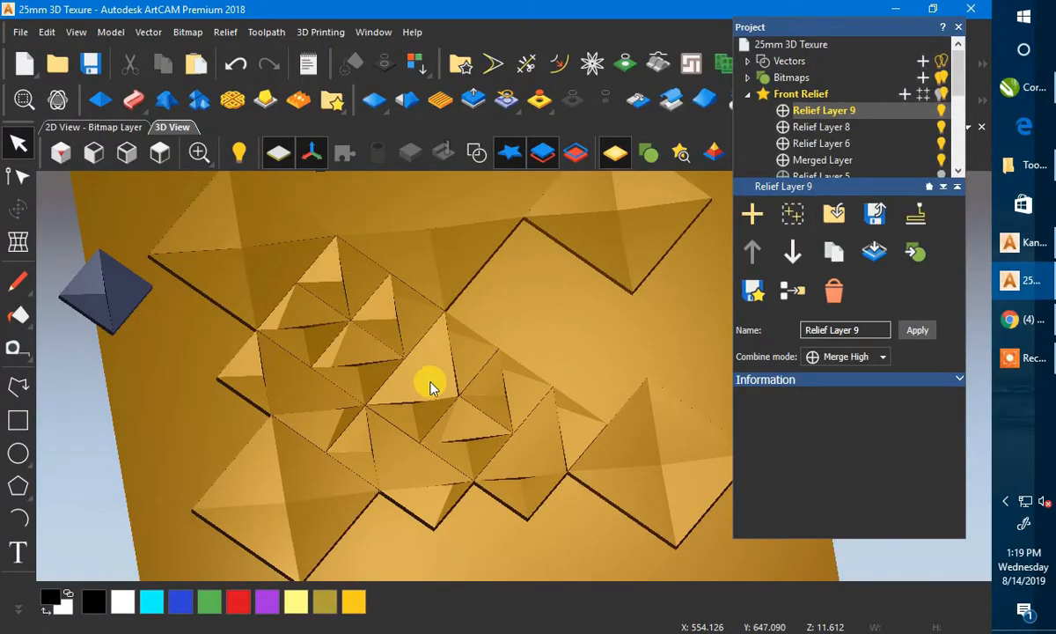
pyautogui.click(475, 153)
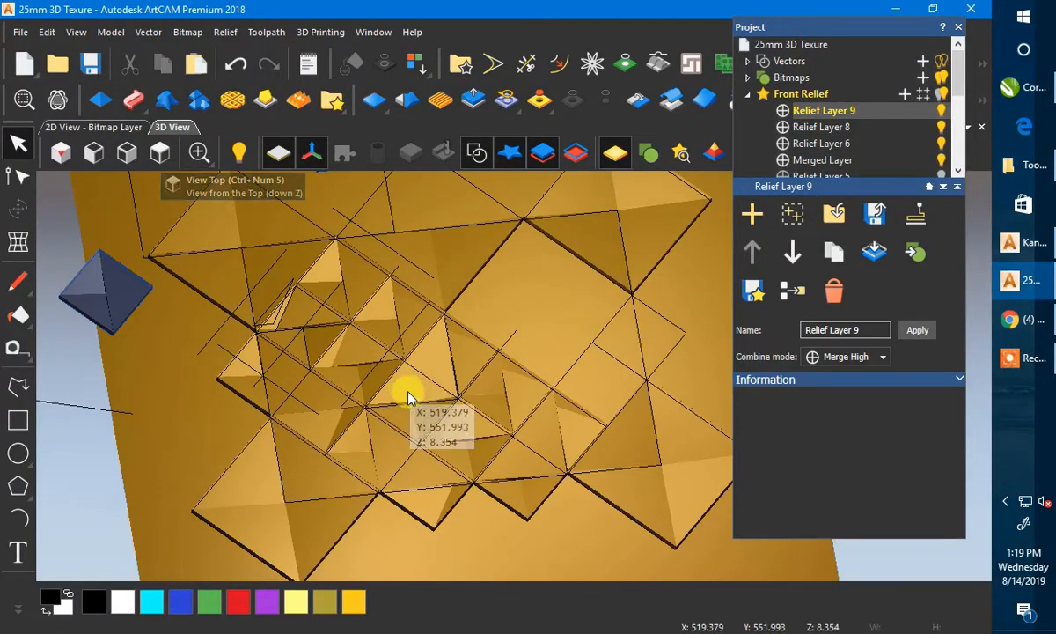
pyautogui.click(169, 161)
pyautogui.scroll(2, 555, 410)
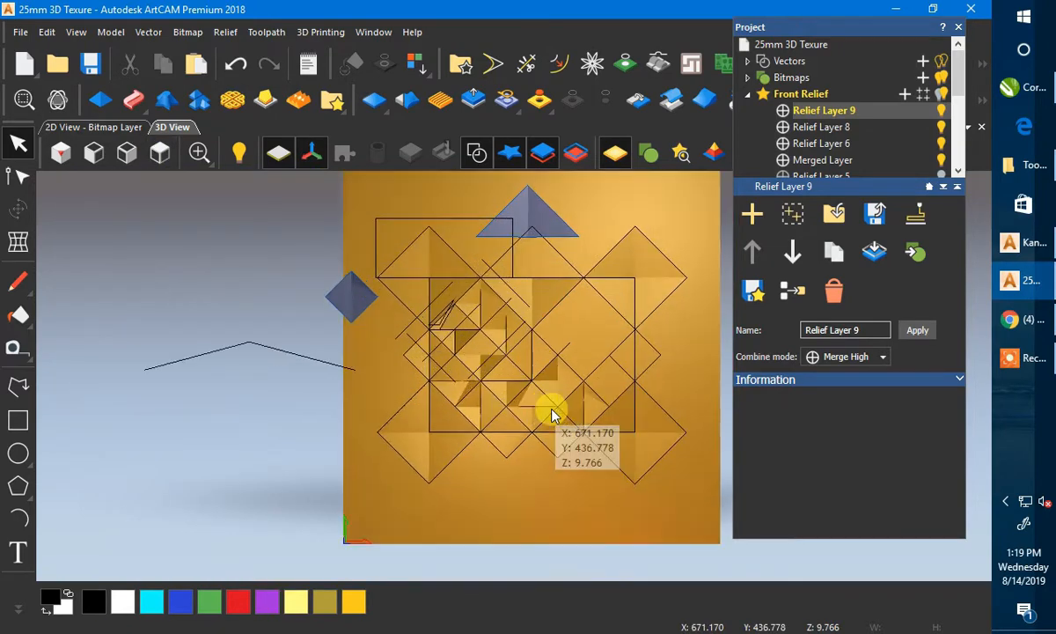
pyautogui.scroll(2, 554, 412)
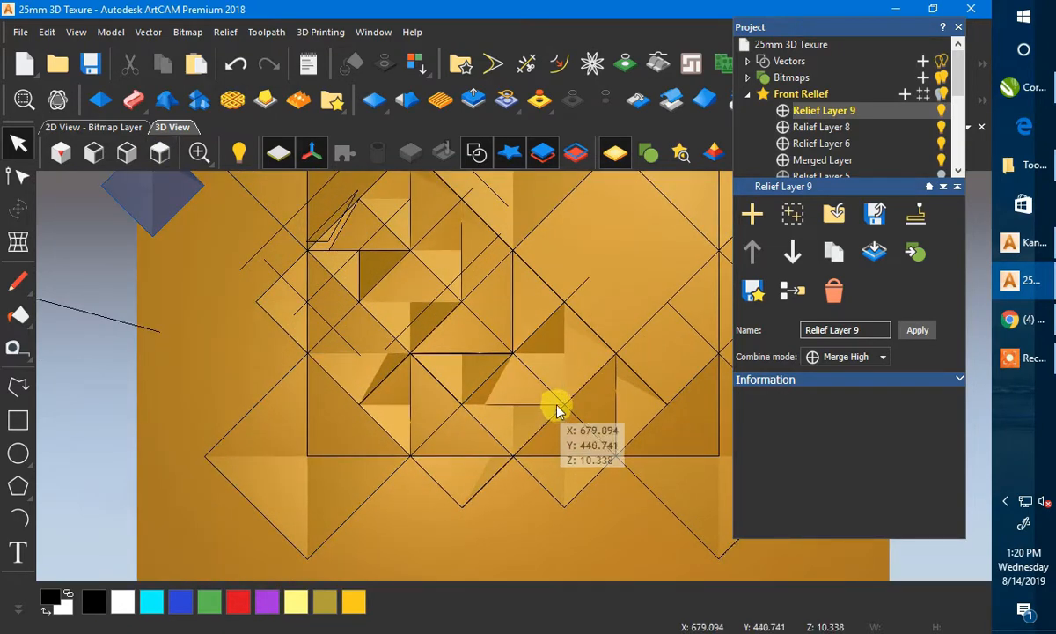
# - Highlight the active Relief Layer 9 content and examine which pyramid area it covers from the top
pyautogui.click(474, 317)
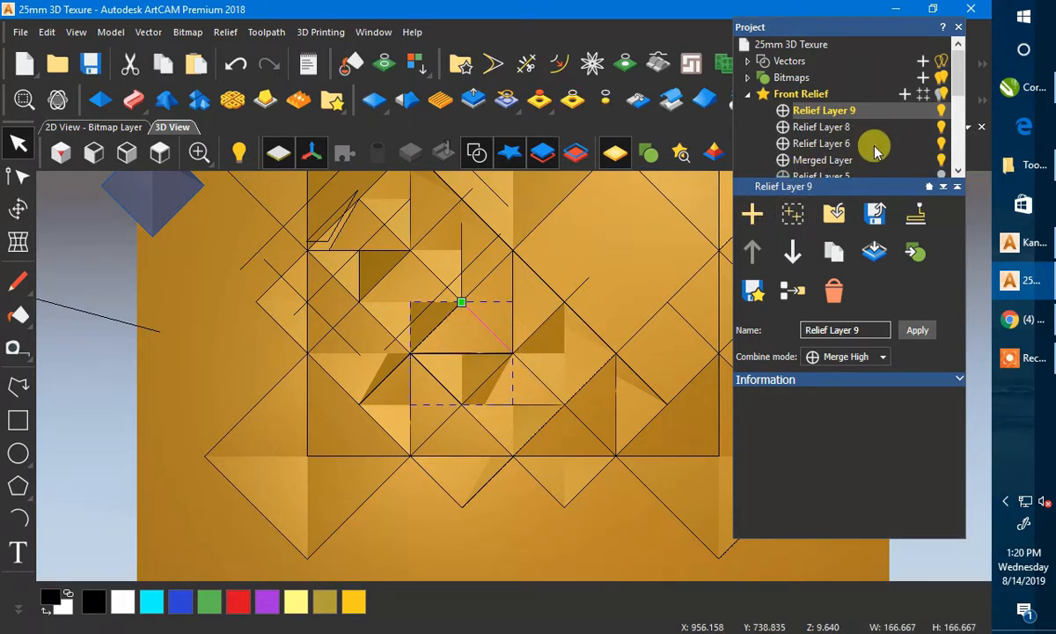
pyautogui.click(691, 156)
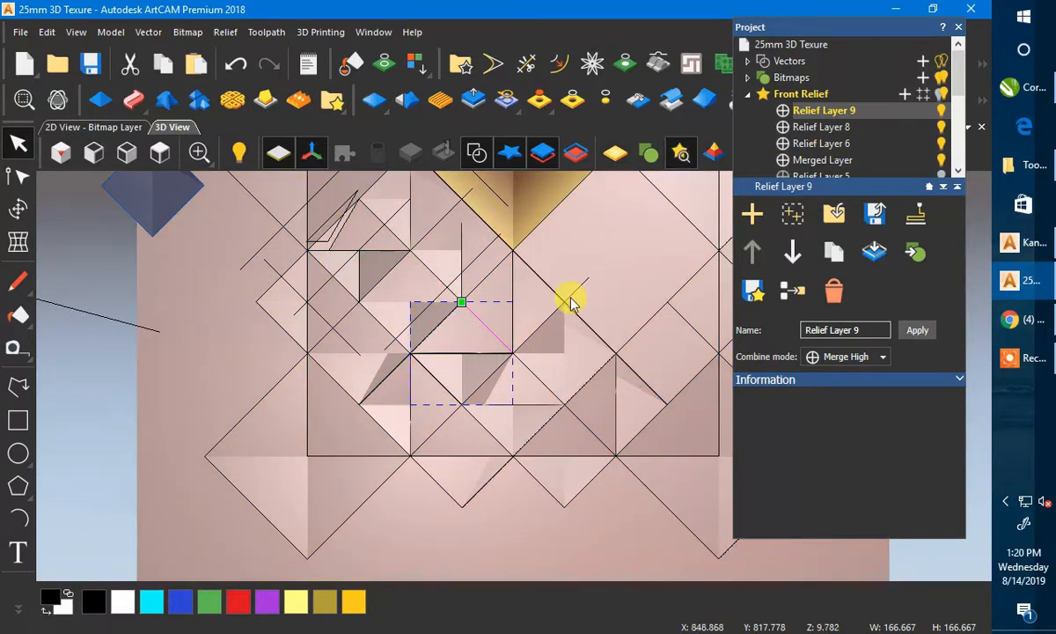
pyautogui.click(160, 153)
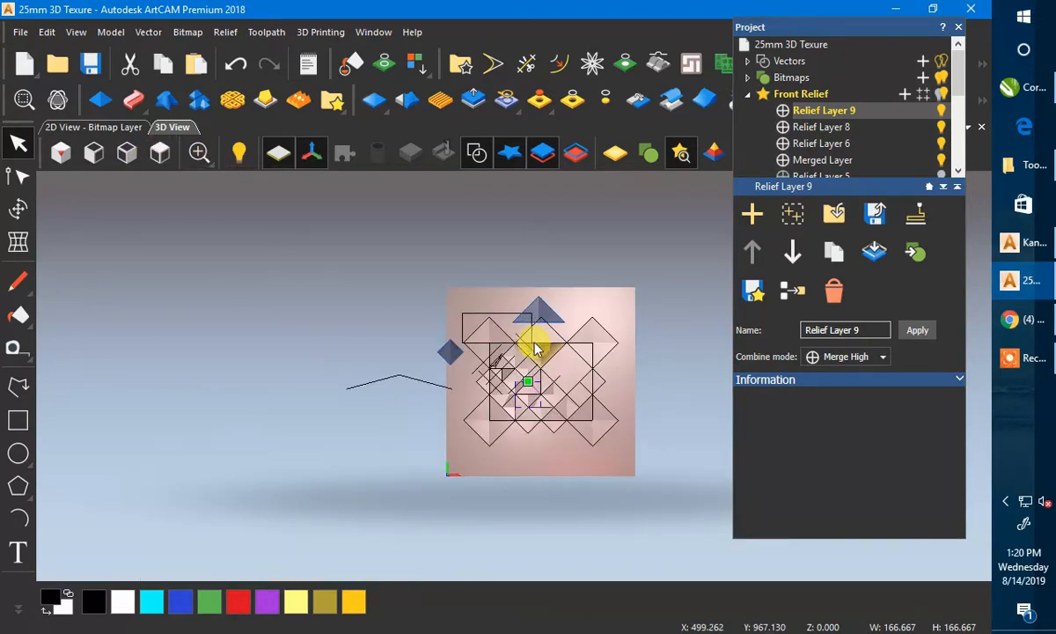
pyautogui.scroll(1, 574, 368)
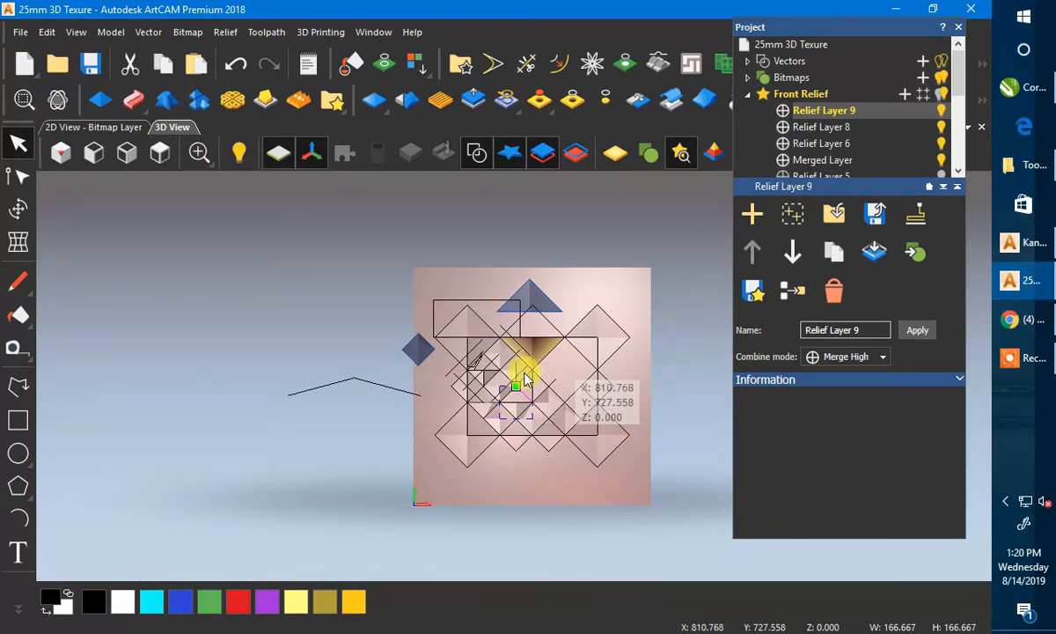
pyautogui.scroll(1, 524, 370)
pyautogui.scroll(1, 559, 368)
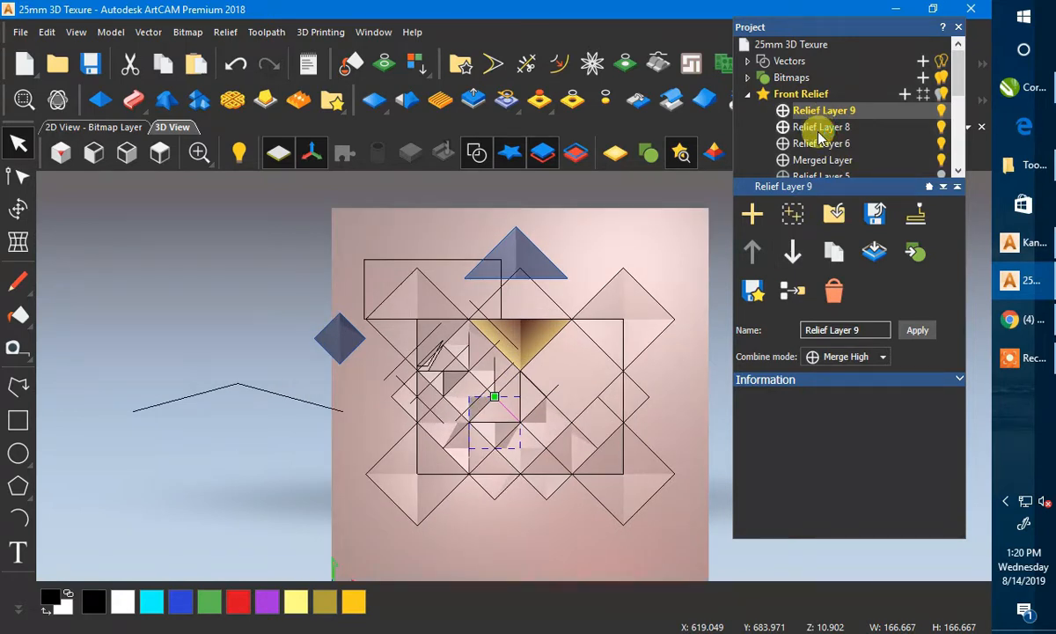
# - Make Relief Layer 8 active, examine its highlighted area, and restore the plain material shading
pyautogui.click(821, 132)
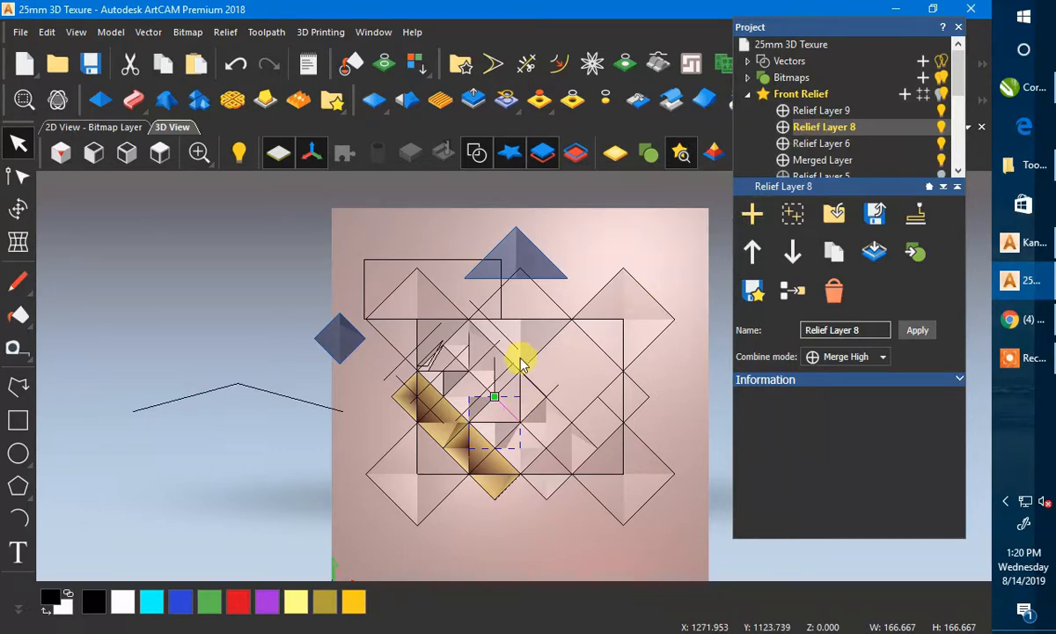
pyautogui.scroll(1, 421, 415)
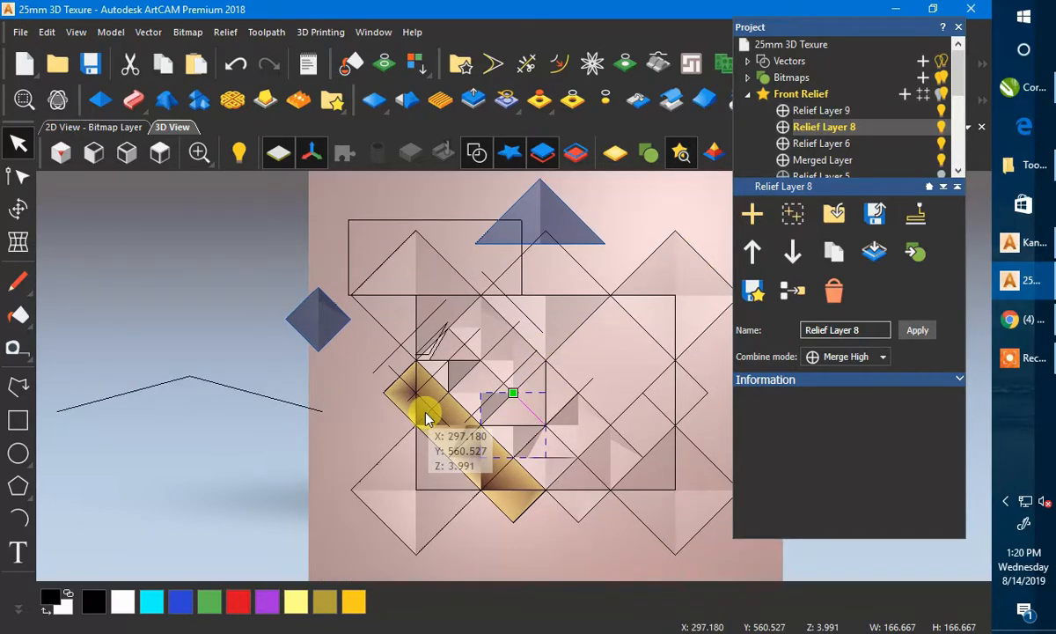
pyautogui.scroll(2, 427, 415)
pyautogui.scroll(1, 427, 415)
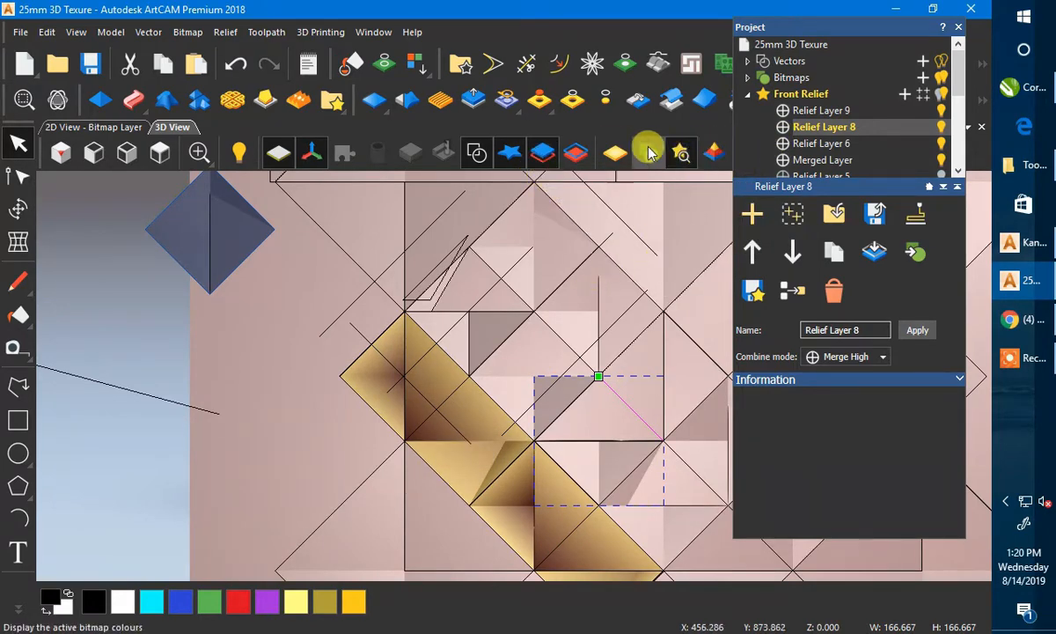
pyautogui.click(617, 155)
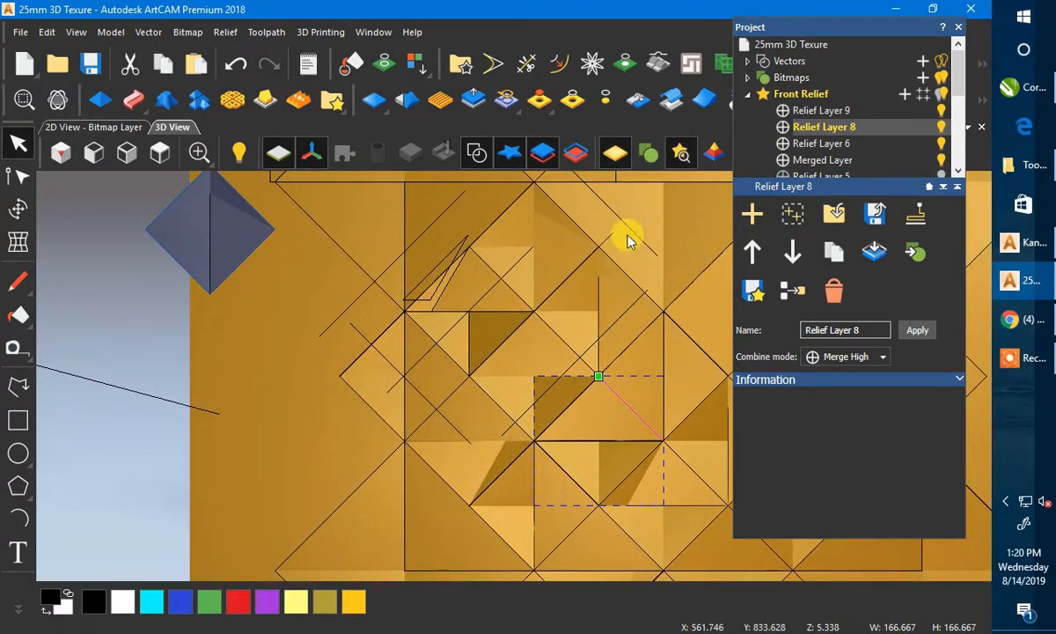
# - Try to cut a relief clipart from Relief Layer 8 using the small diamond outline beside the left edge of the central rectangle
pyautogui.click(355, 363)
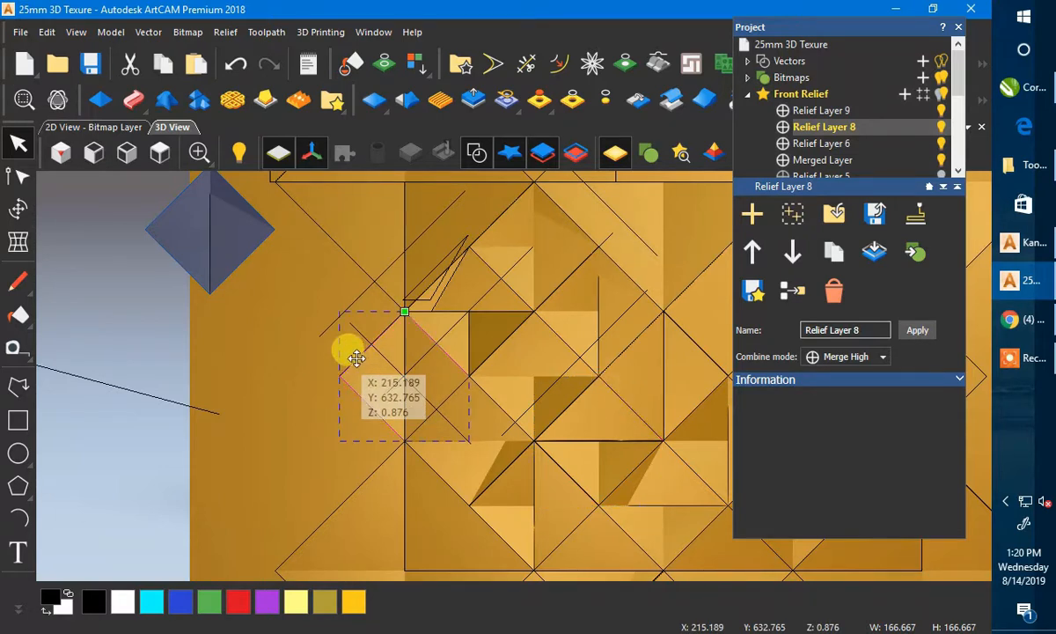
pyautogui.click(475, 153)
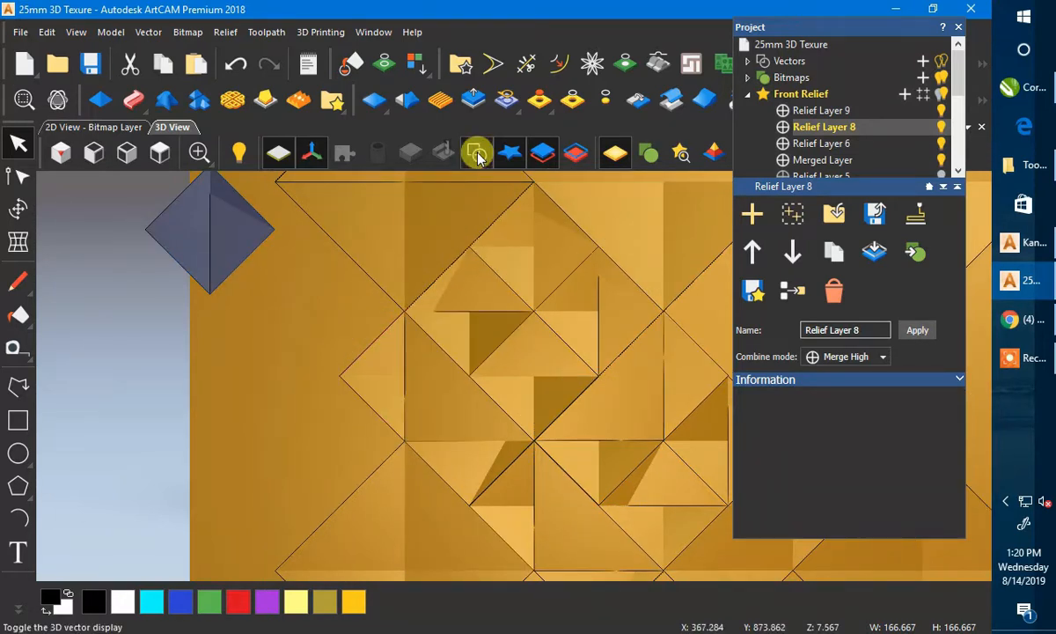
pyautogui.click(476, 155)
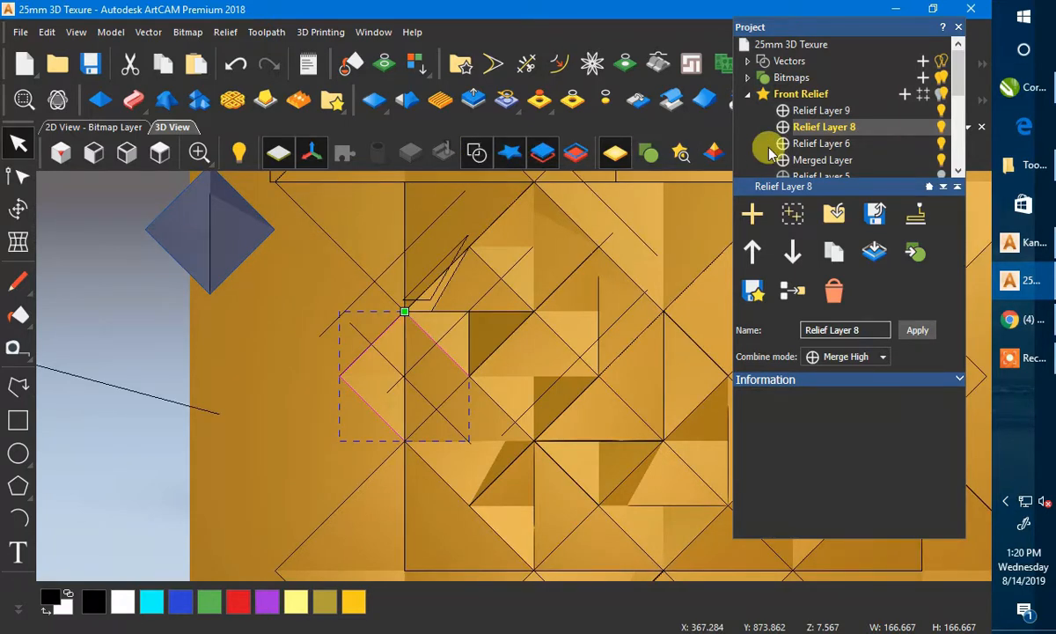
pyautogui.click(730, 107)
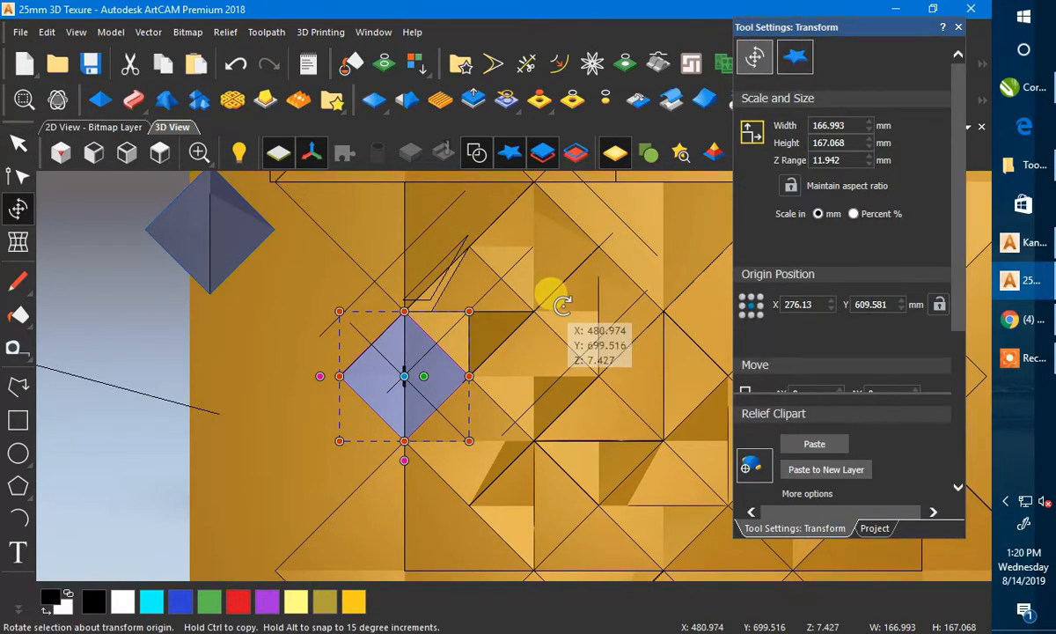
pyautogui.click(18, 143)
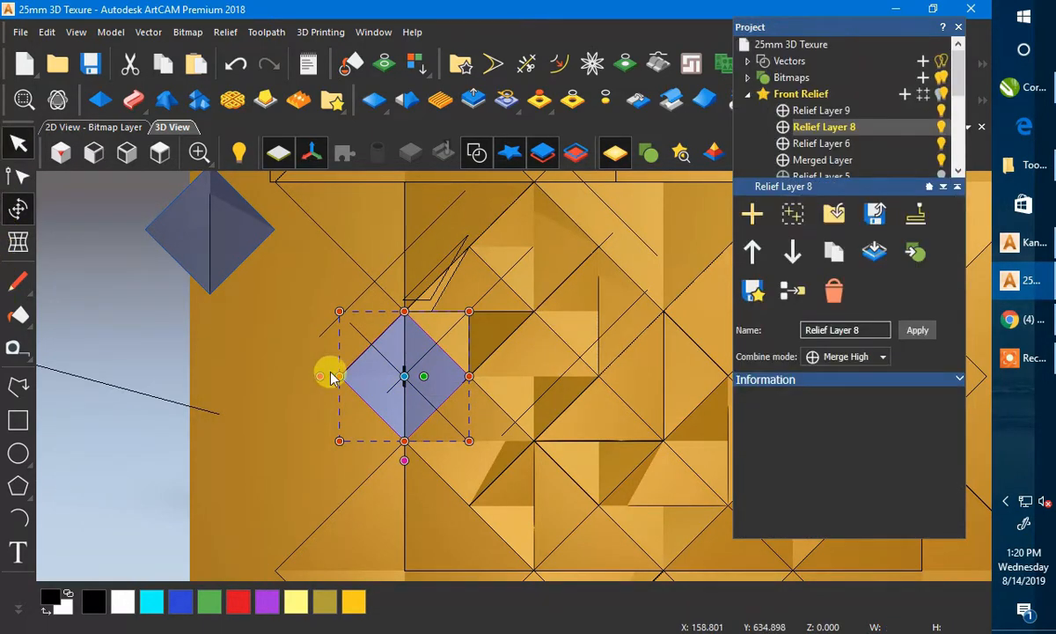
pyautogui.click(18, 208)
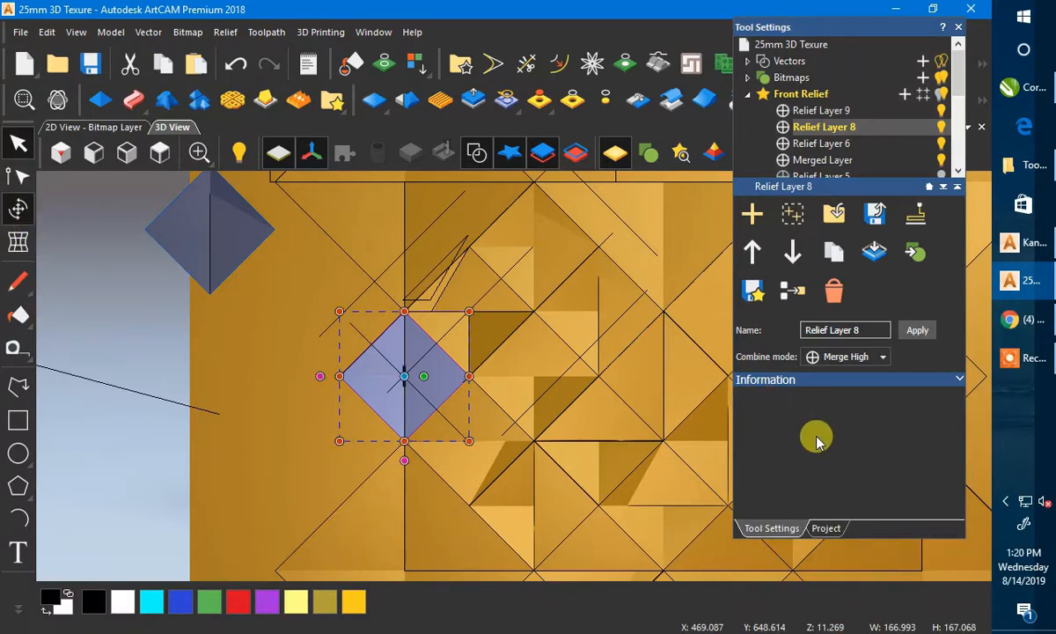
pyautogui.click(18, 141)
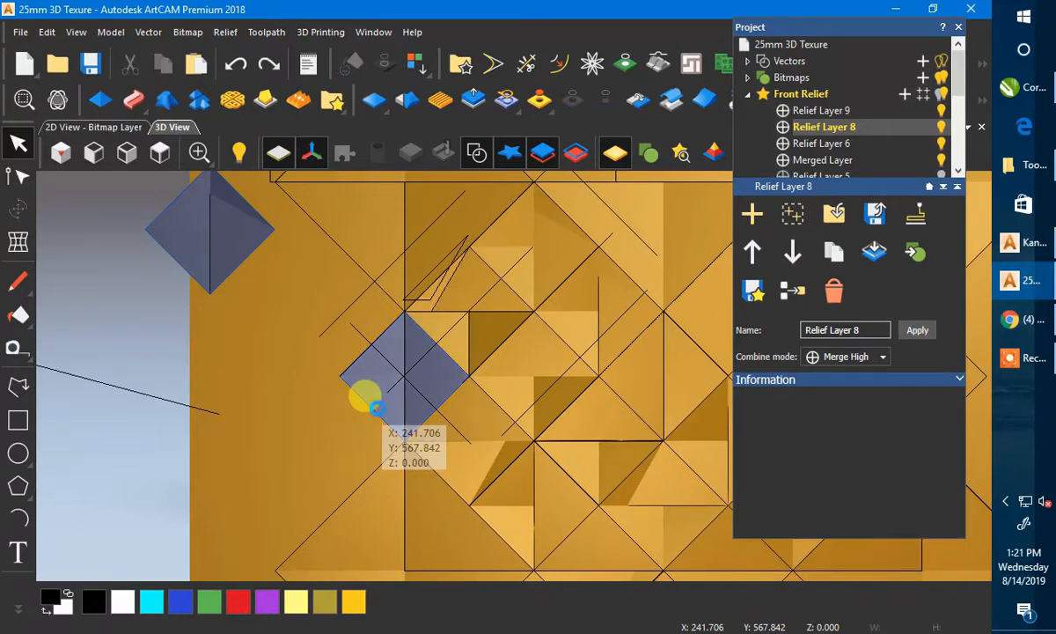
# - Undo the clipart made from the small left diamond outline on Relief Layer 8
pyautogui.hotkey('ctrl', 'z')
pyautogui.scroll(-5, 255, 325)
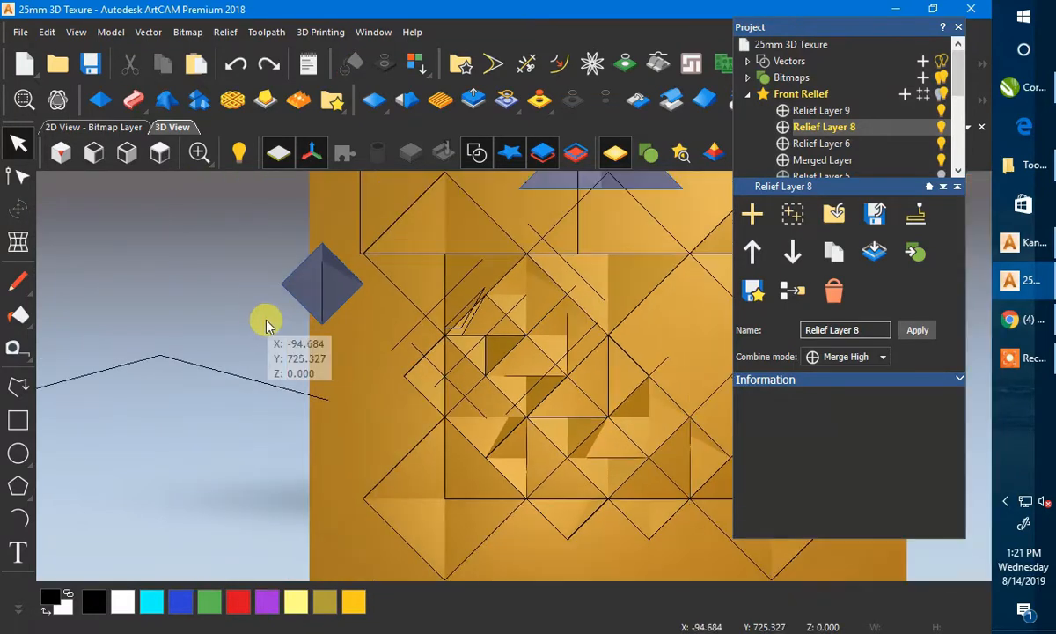
pyautogui.scroll(1, 590, 429)
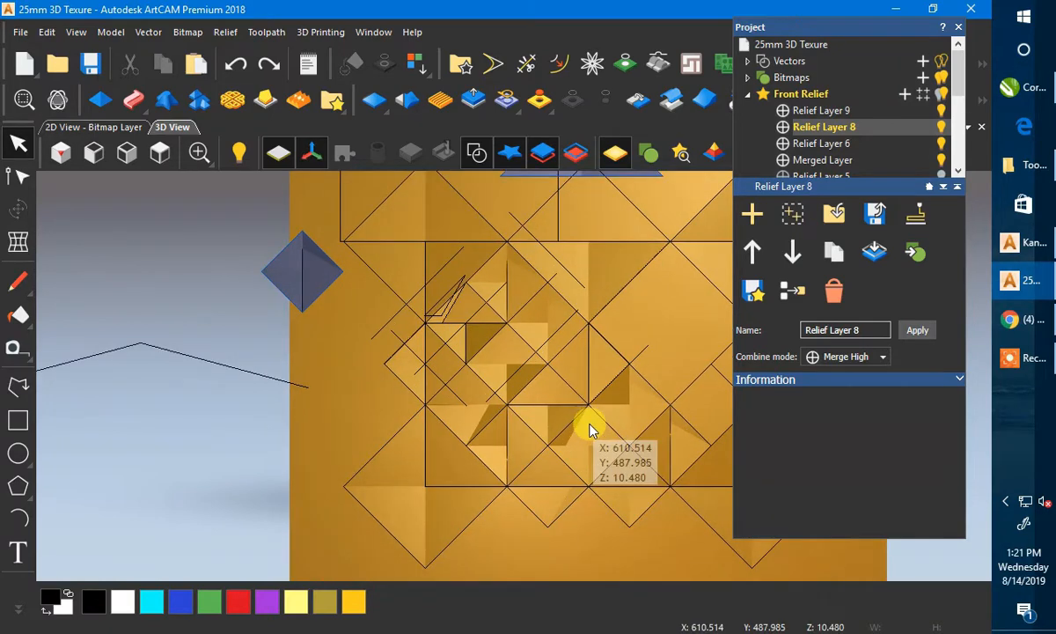
# - Preview Relief Layer 8, then make Relief Layer 6 active and examine which pyramids it covers
pyautogui.click(476, 153)
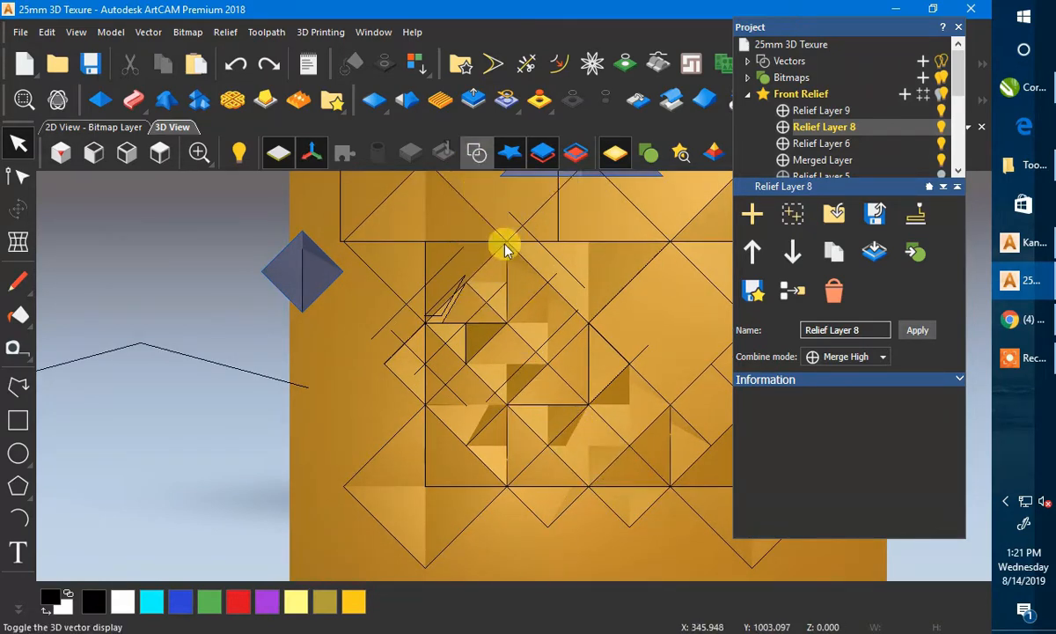
pyautogui.moveTo(585, 370); pyautogui.dragTo(590, 340)
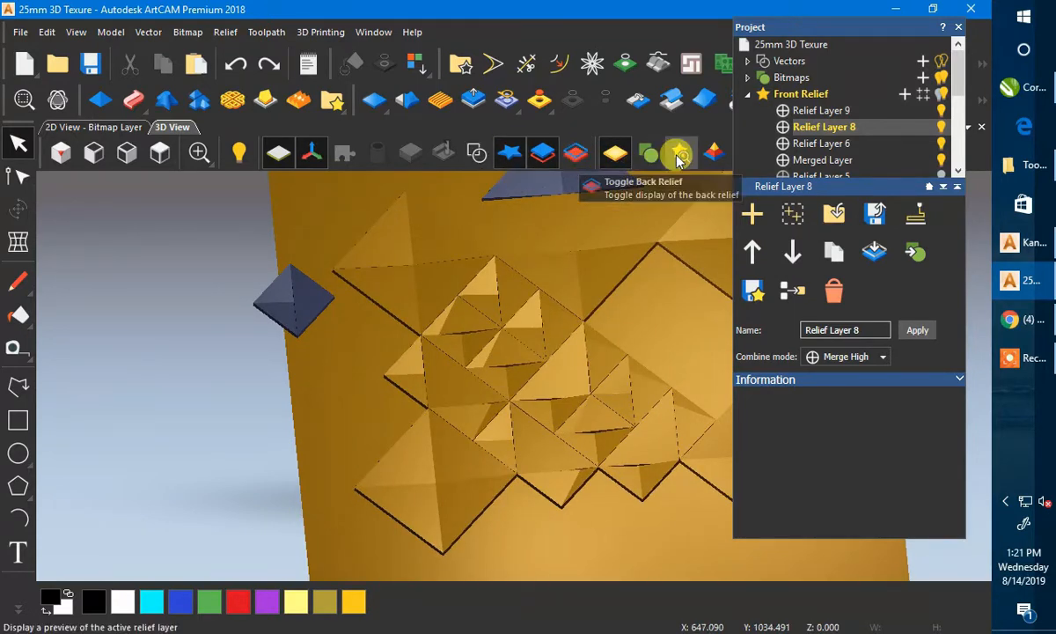
pyautogui.click(785, 220)
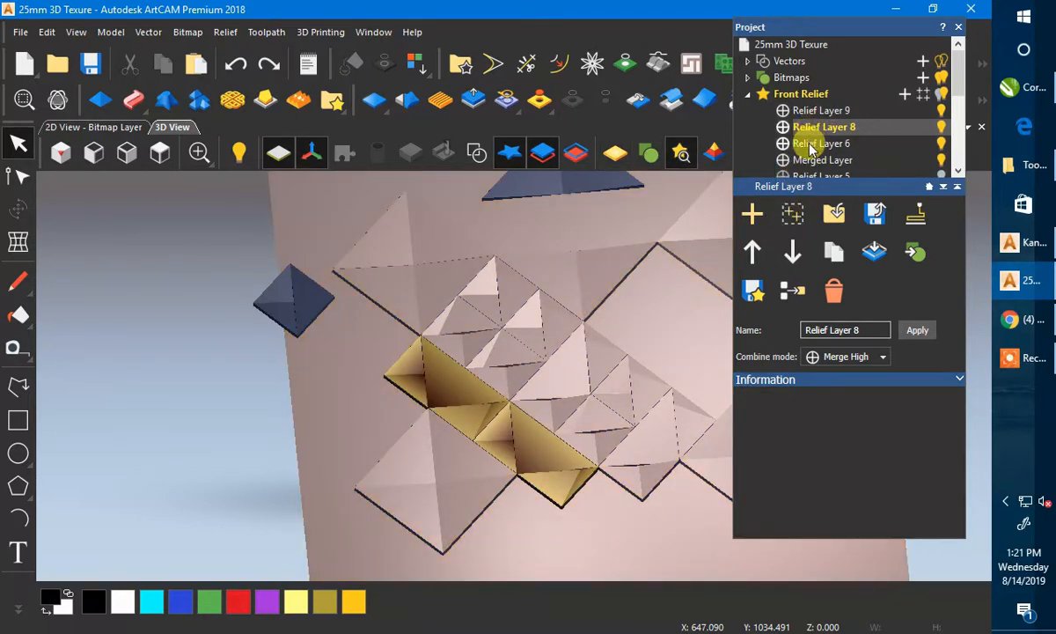
pyautogui.click(810, 143)
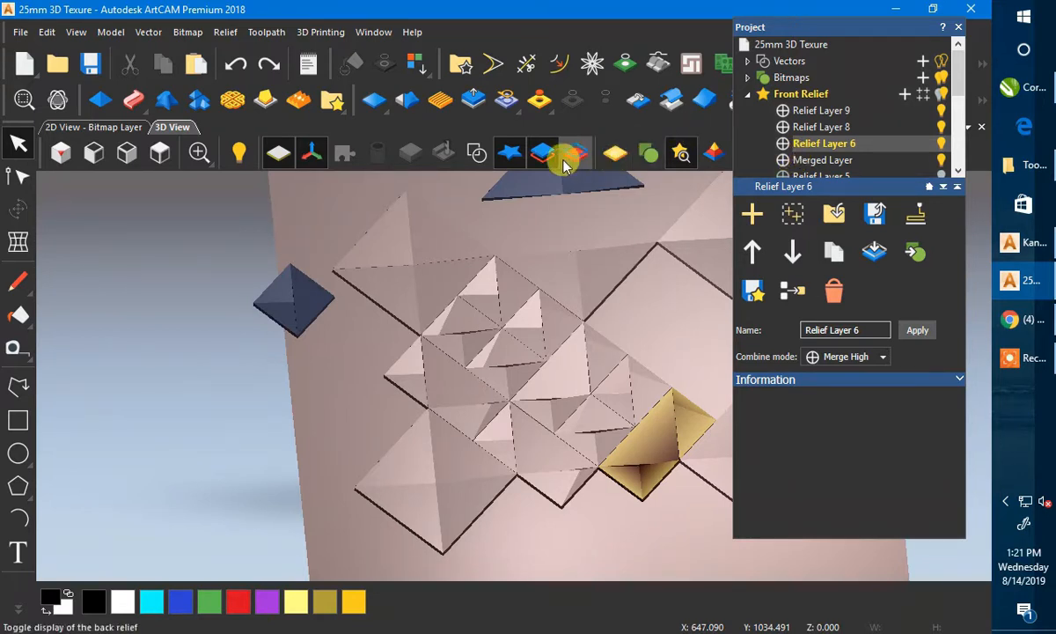
pyautogui.click(161, 153)
# - Cut a relief clipart from Relief Layer 6 using the small diamond outline straddling the lower edge of the central rectangle
pyautogui.scroll(5, 571, 424)
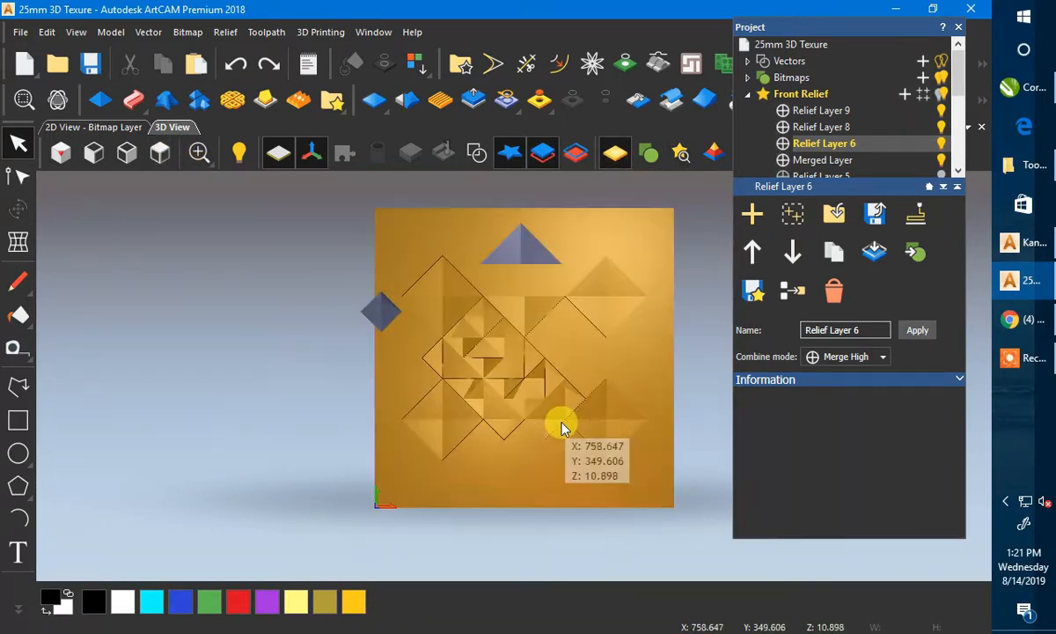
pyautogui.click(476, 154)
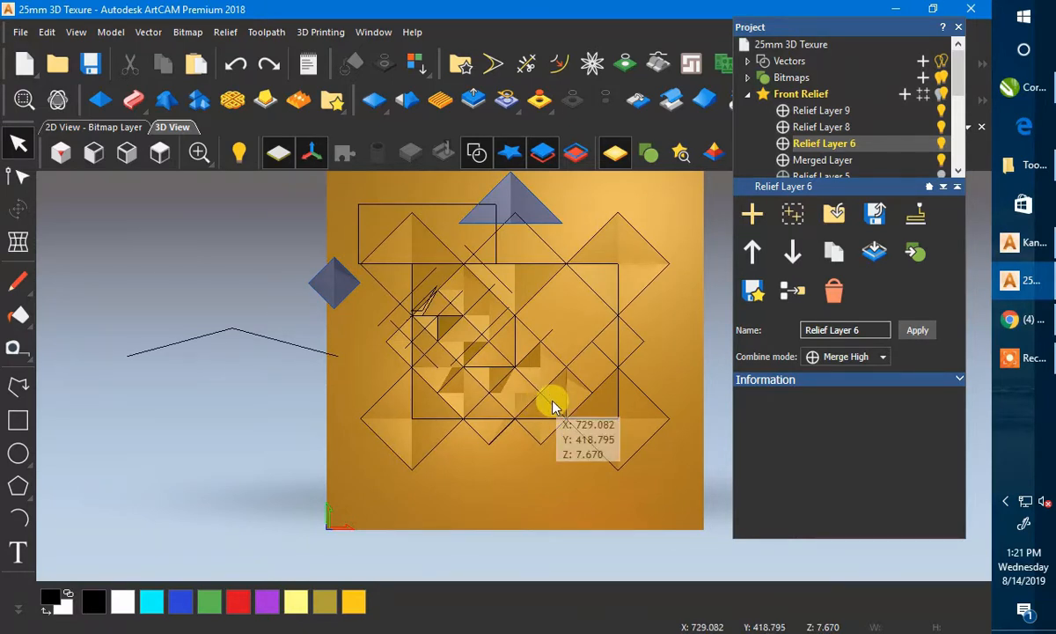
pyautogui.click(553, 409)
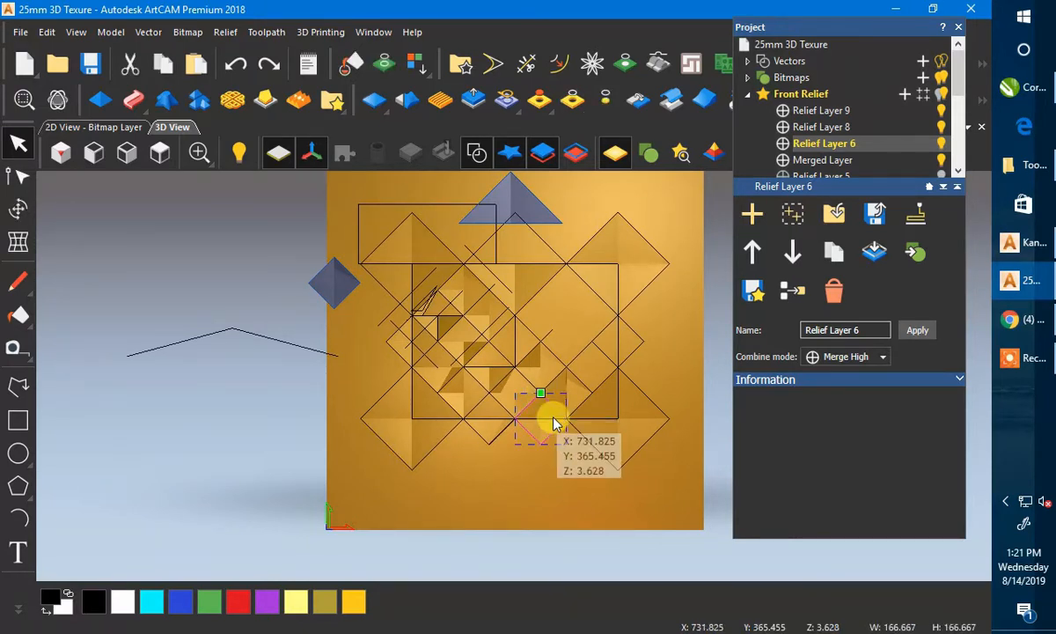
pyautogui.scroll(2, 553, 424)
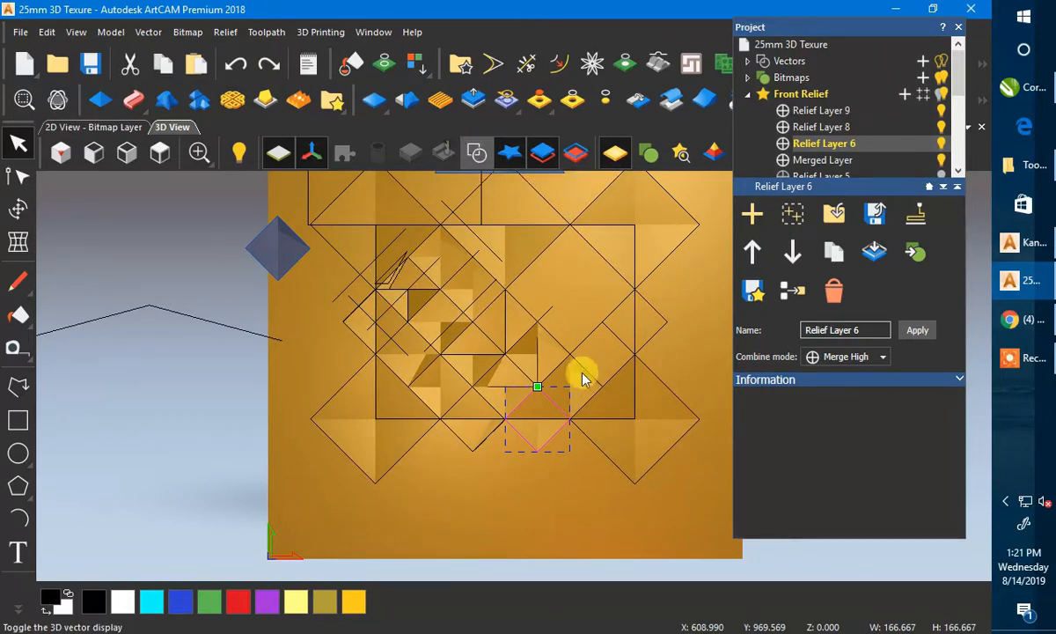
pyautogui.moveTo(575, 416); pyautogui.dragTo(590, 387, button='middle')
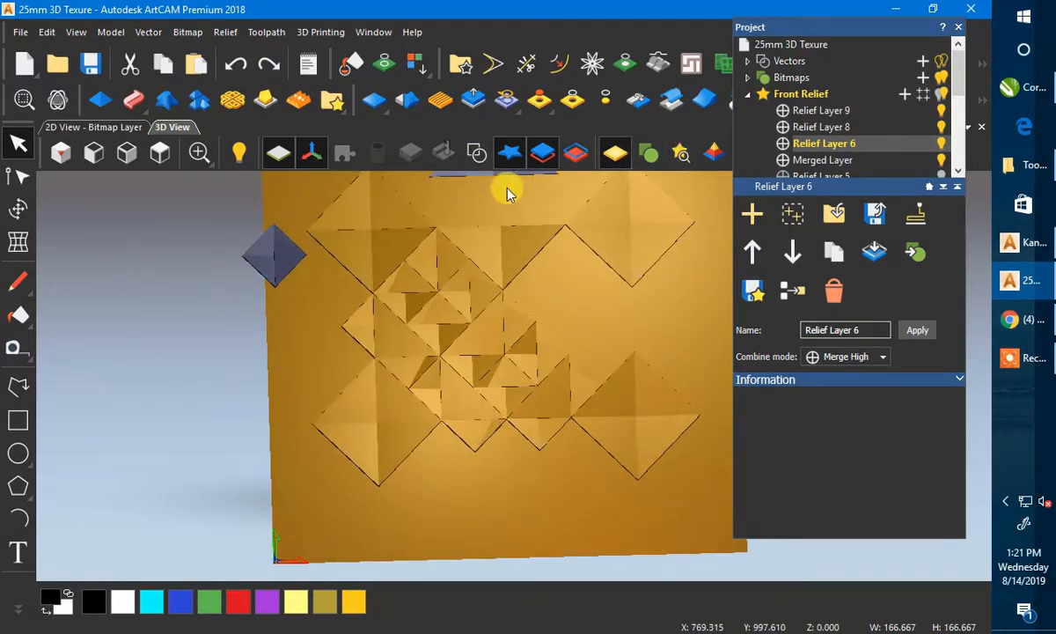
pyautogui.click(730, 107)
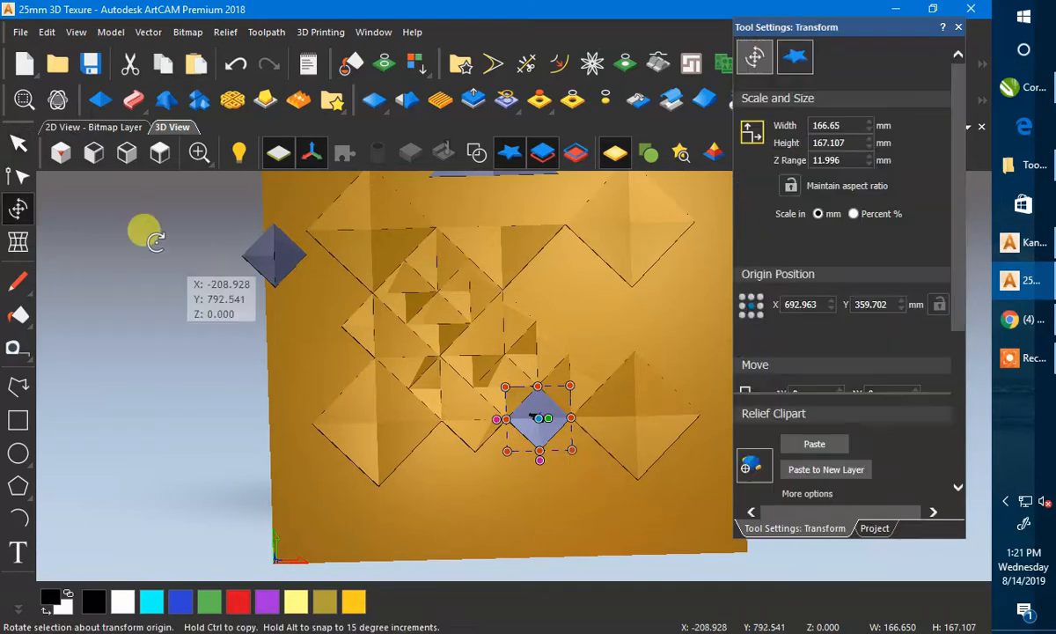
pyautogui.click(23, 147)
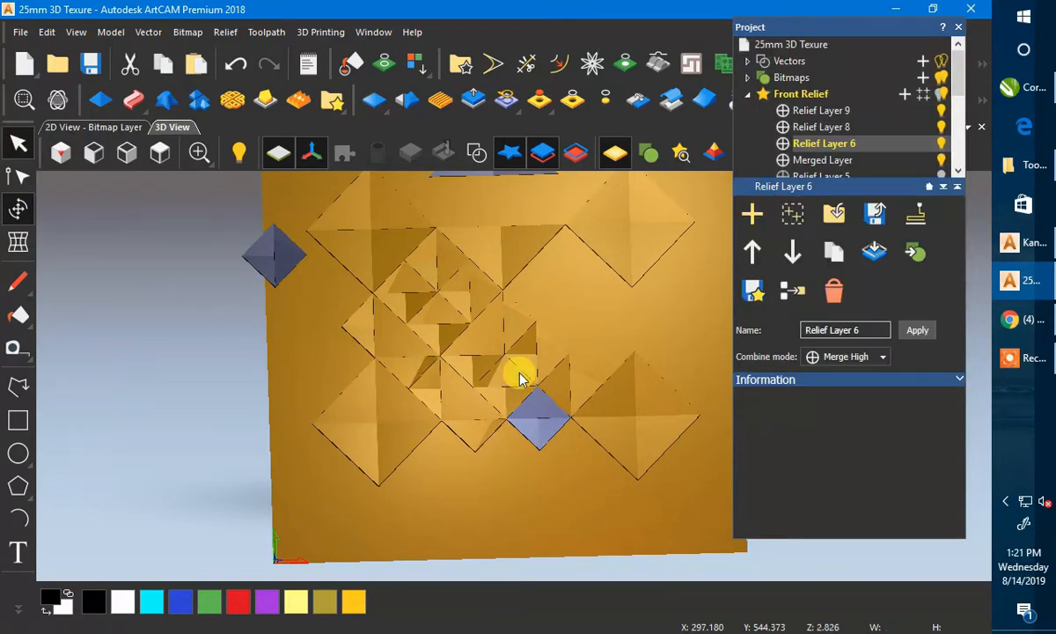
pyautogui.click(21, 208)
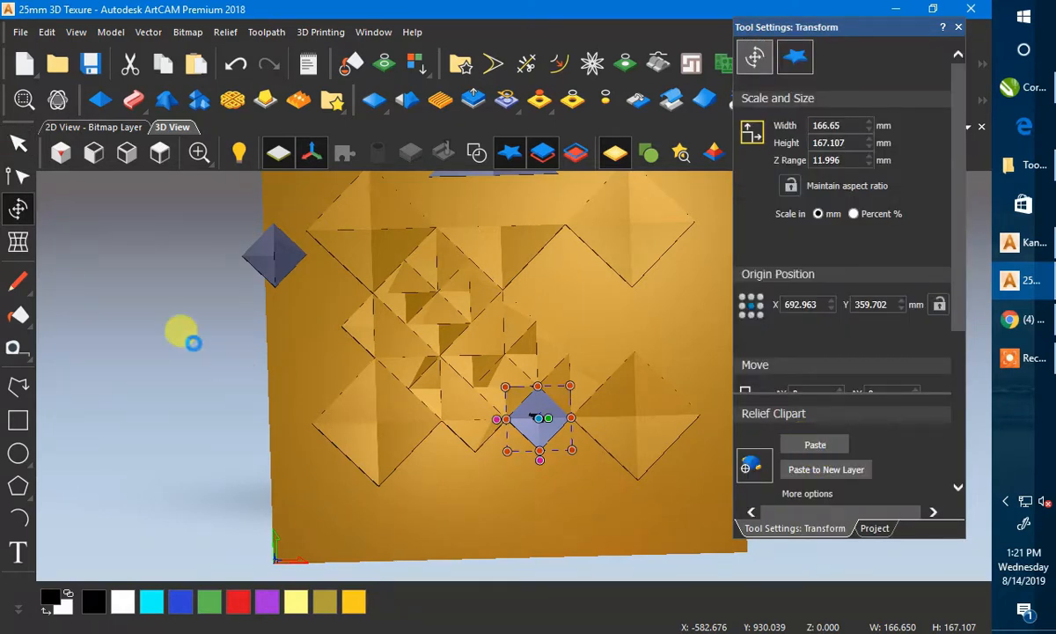
pyautogui.click(19, 143)
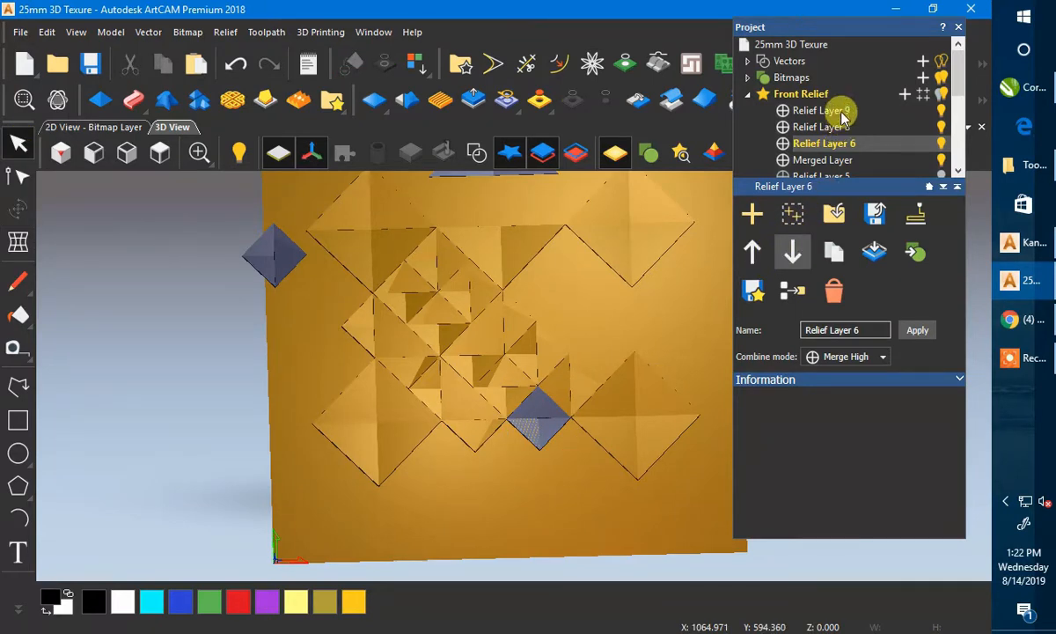
# - Add a new relief layer above Relief Layer 9 and set its combine mode to Merge High
pyautogui.click(895, 110)
pyautogui.click(906, 94)
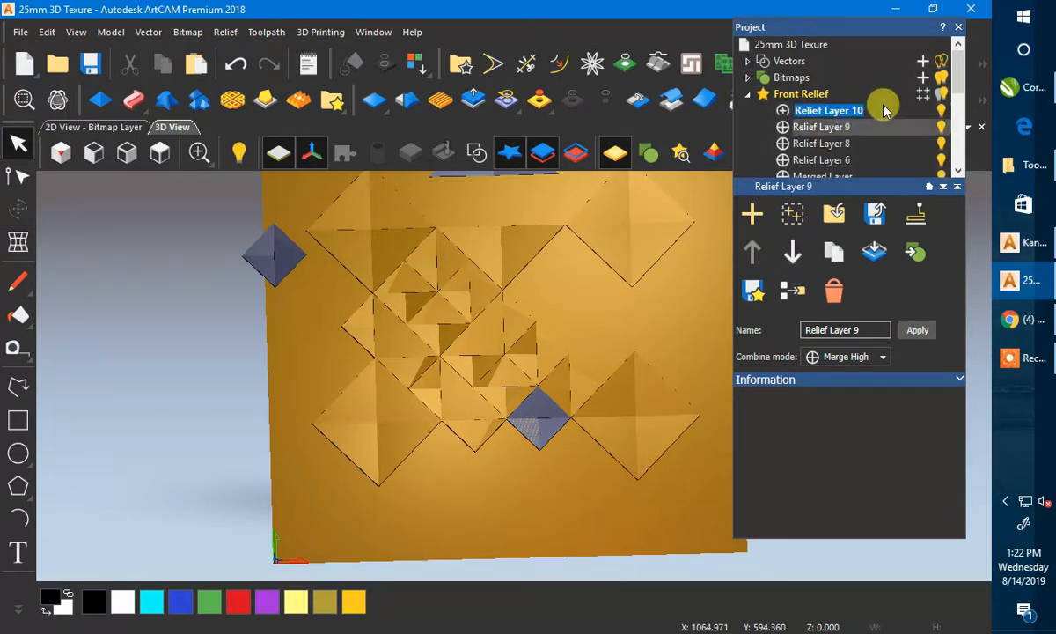
pyautogui.click(780, 110)
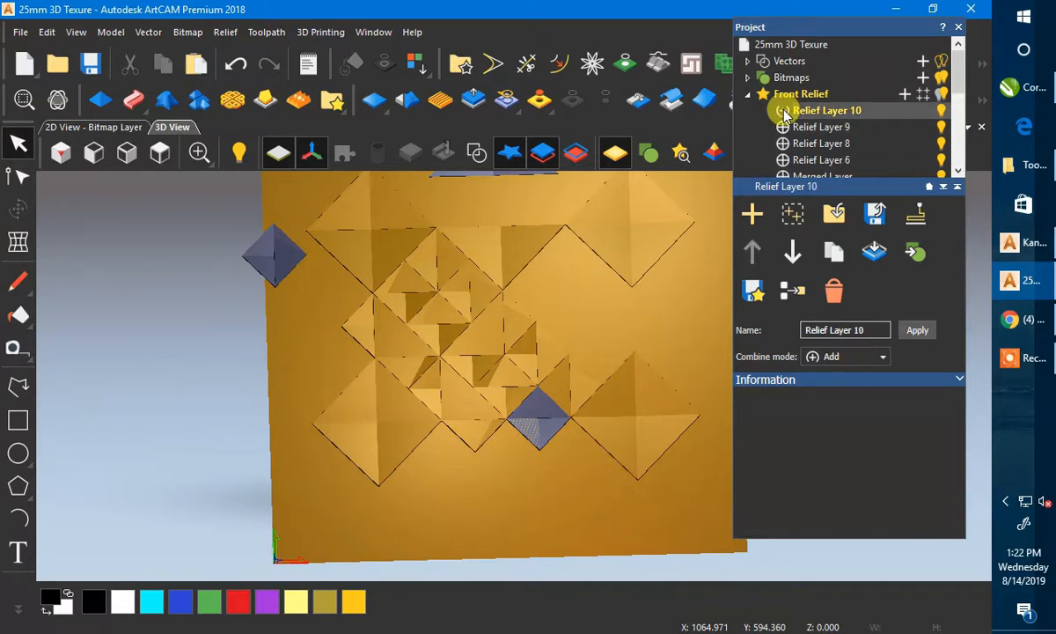
# - Check the reference photo in CorelDRAW and move the small diamond clipart beyond the rectangle's right edge, to about X 1076, Y 658 mm
pyautogui.click(473, 161)
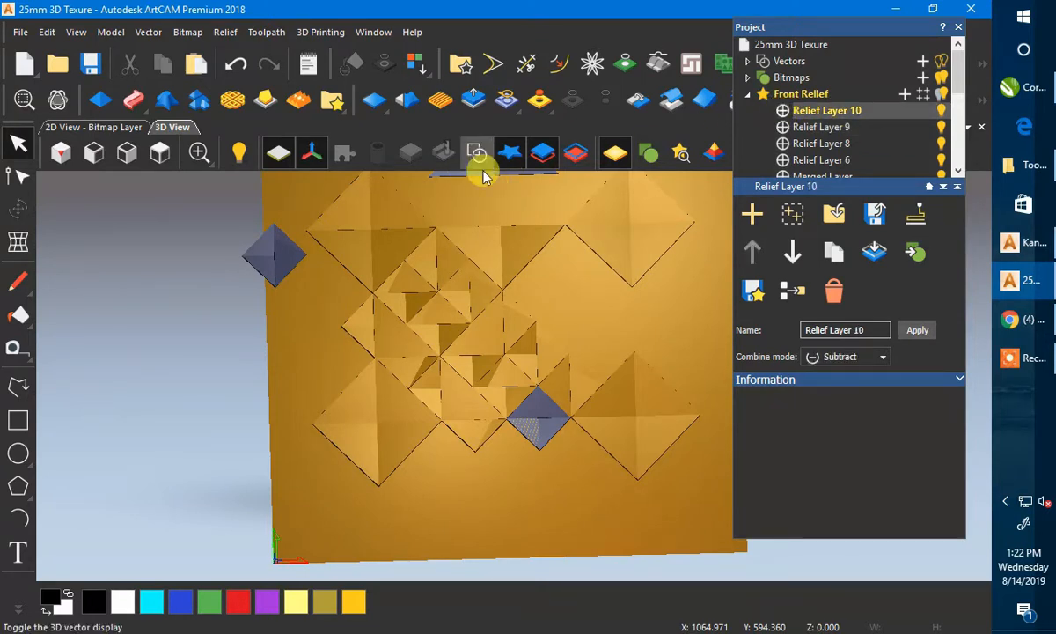
pyautogui.click(547, 398)
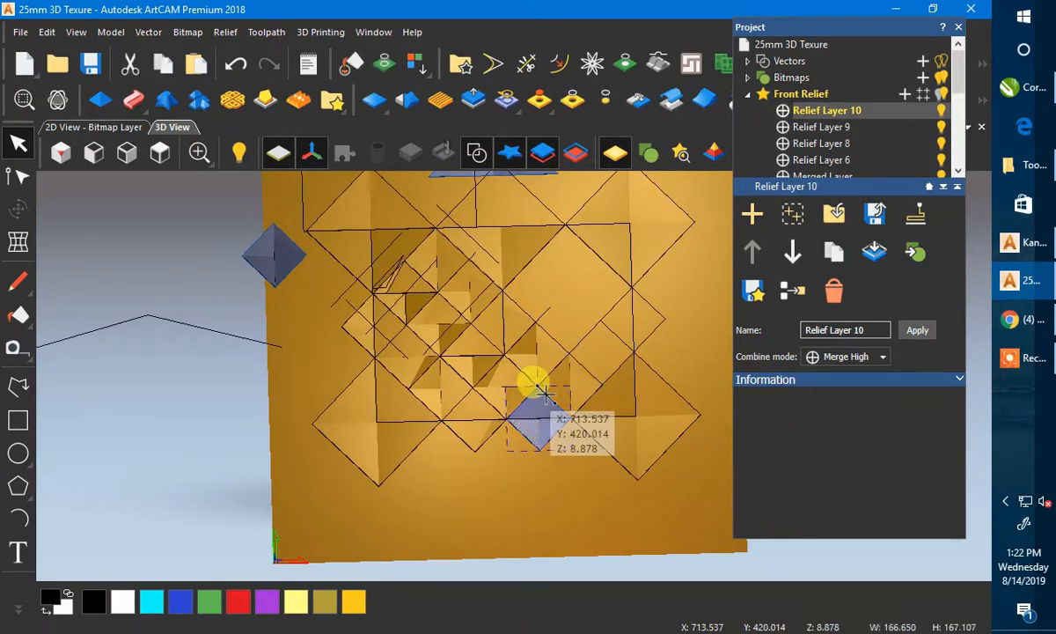
pyautogui.click(160, 153)
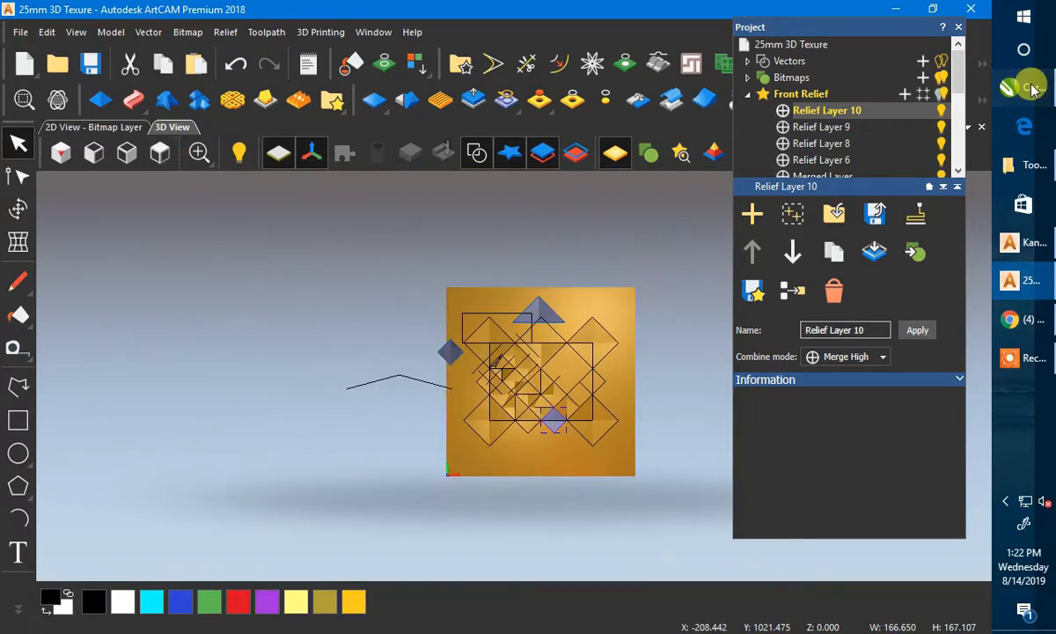
pyautogui.click(1034, 91)
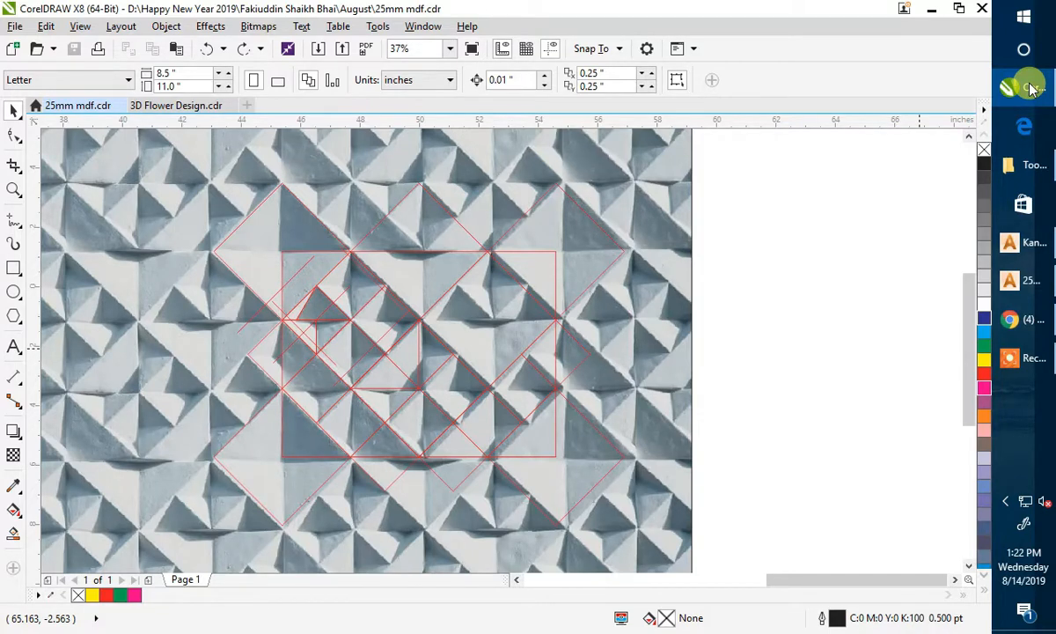
pyautogui.click(1031, 88)
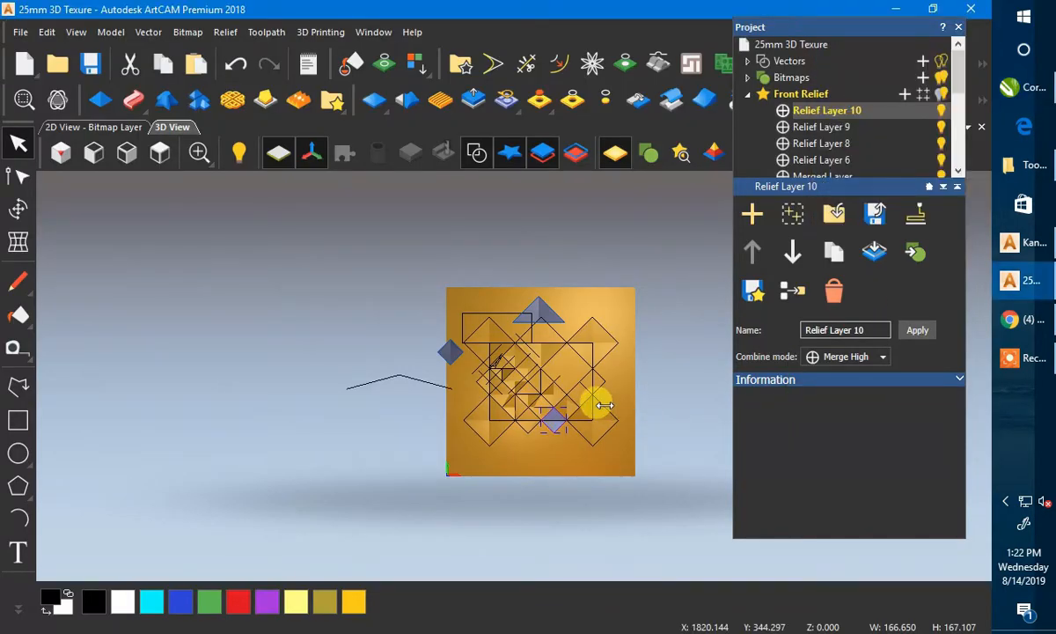
pyautogui.scroll(5, 595, 405)
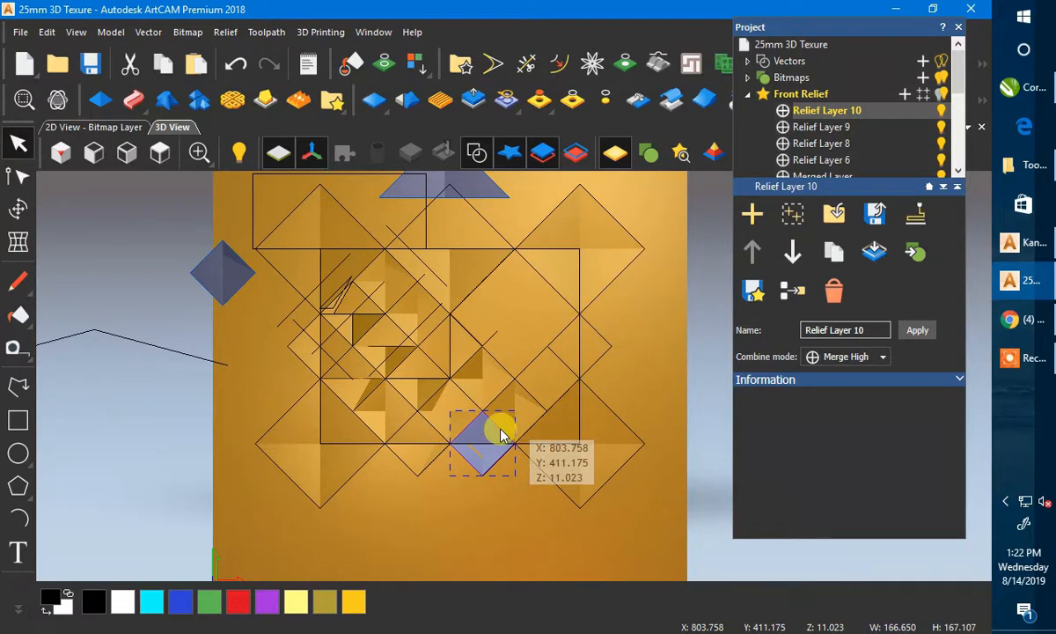
pyautogui.moveTo(597, 365); pyautogui.dragTo(650, 329)
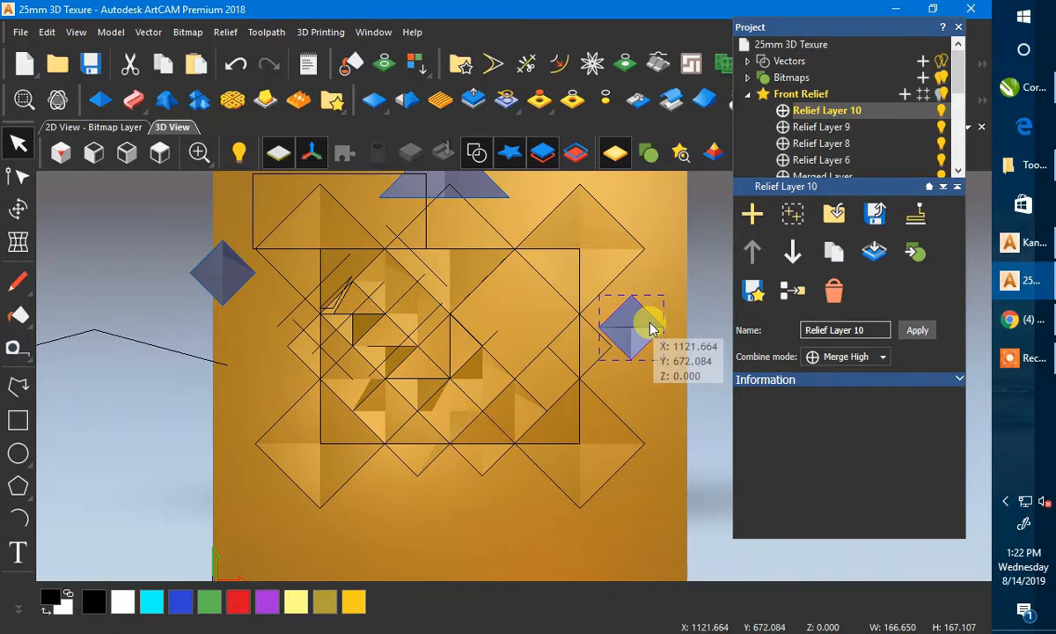
# - Compare the moved diamond clipart with the CorelDRAW reference photo and rotate it 45 degrees anticlockwise twice
pyautogui.scroll(2, 649, 329)
pyautogui.click(18, 209)
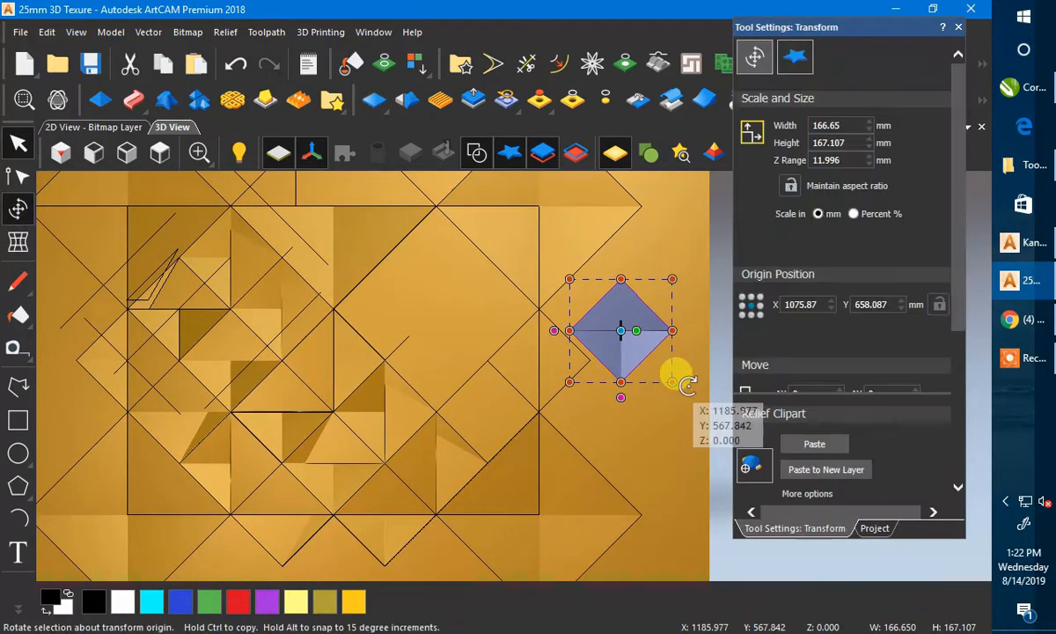
pyautogui.click(1019, 85)
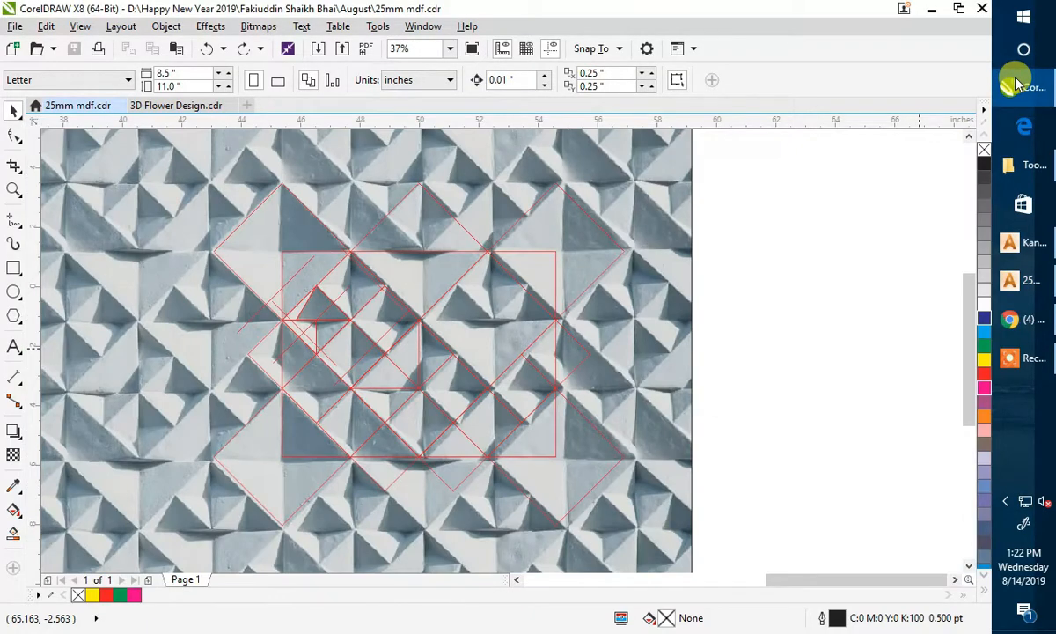
pyautogui.click(1019, 84)
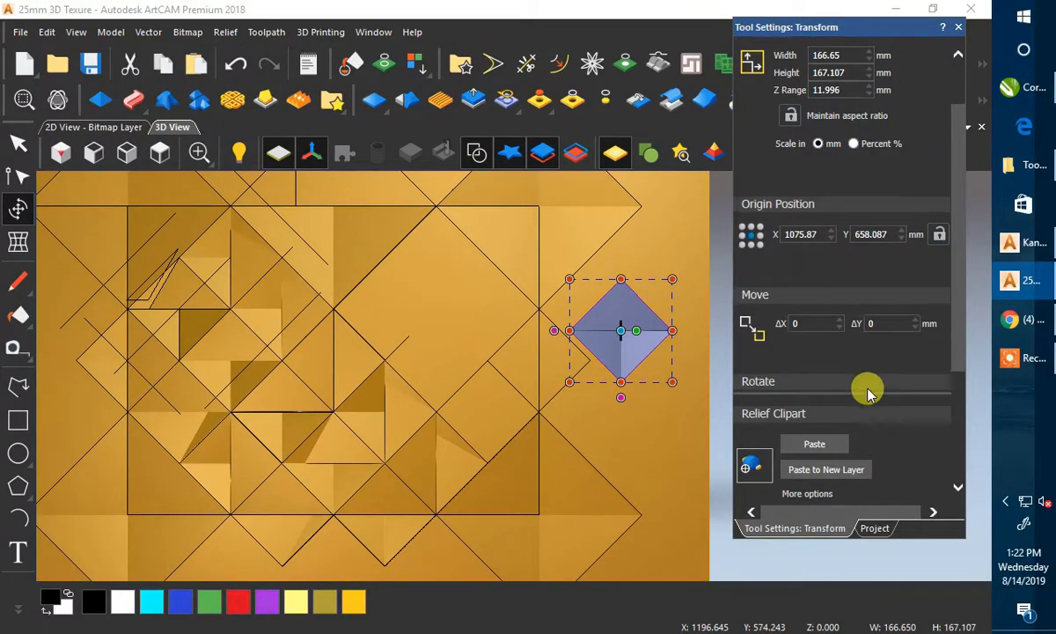
pyautogui.click(867, 388)
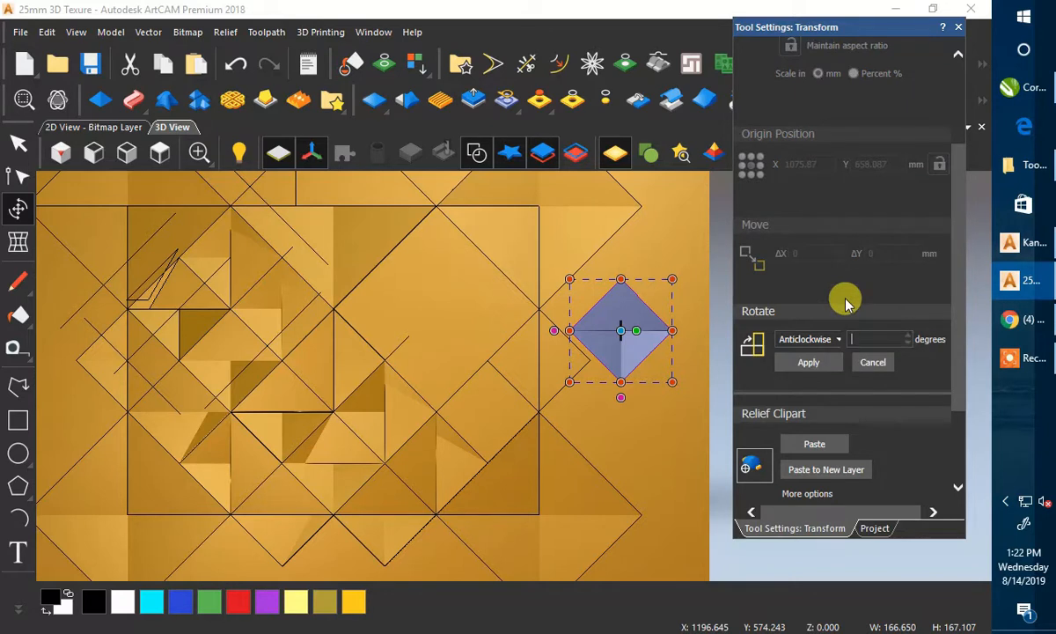
pyautogui.click(809, 363)
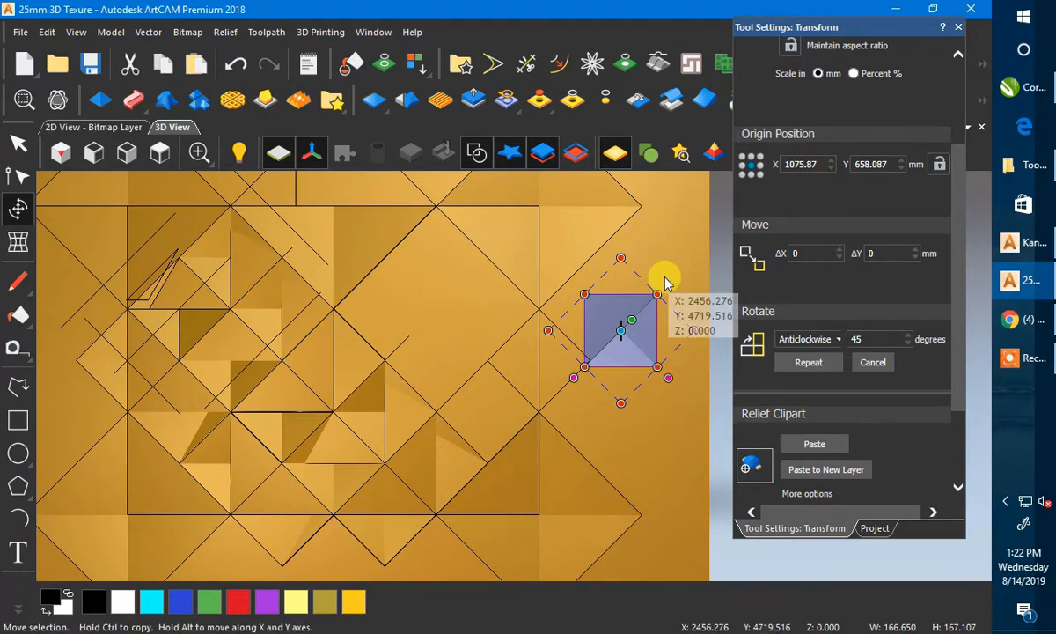
pyautogui.moveTo(667, 284); pyautogui.dragTo(666, 282, button='middle')
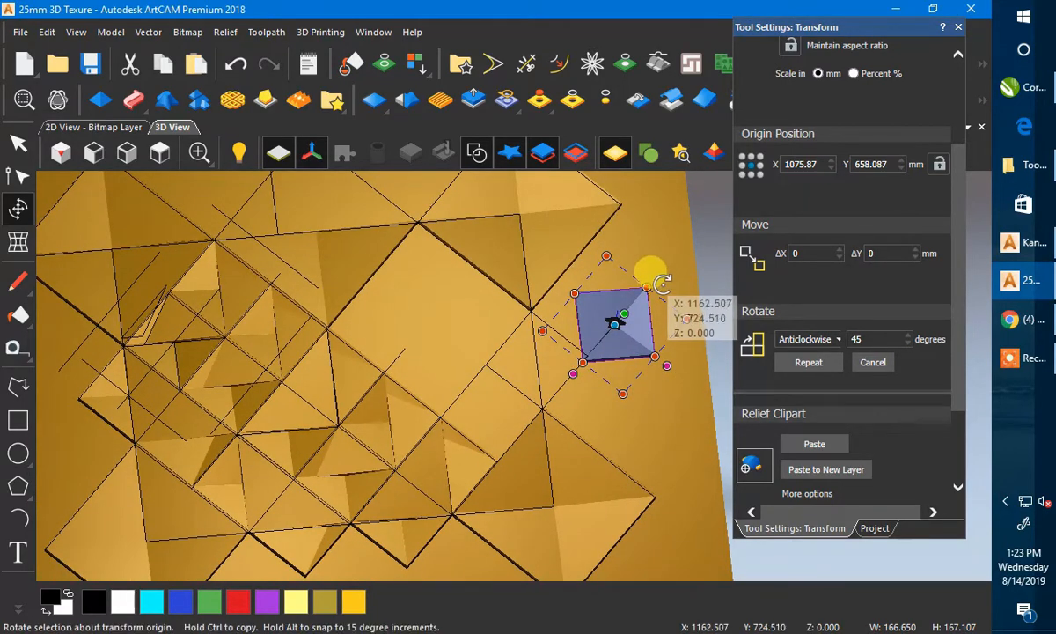
pyautogui.click(792, 368)
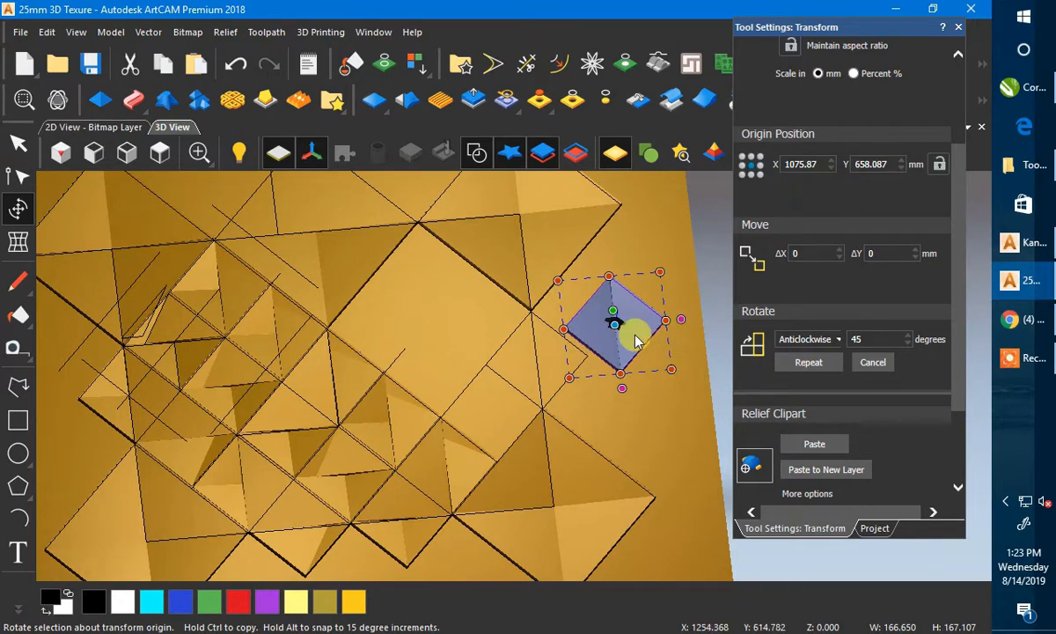
# - Rotate the diamond clipart anticlockwise by a further two 45-degree turns, checking its facets from the top
pyautogui.click(157, 154)
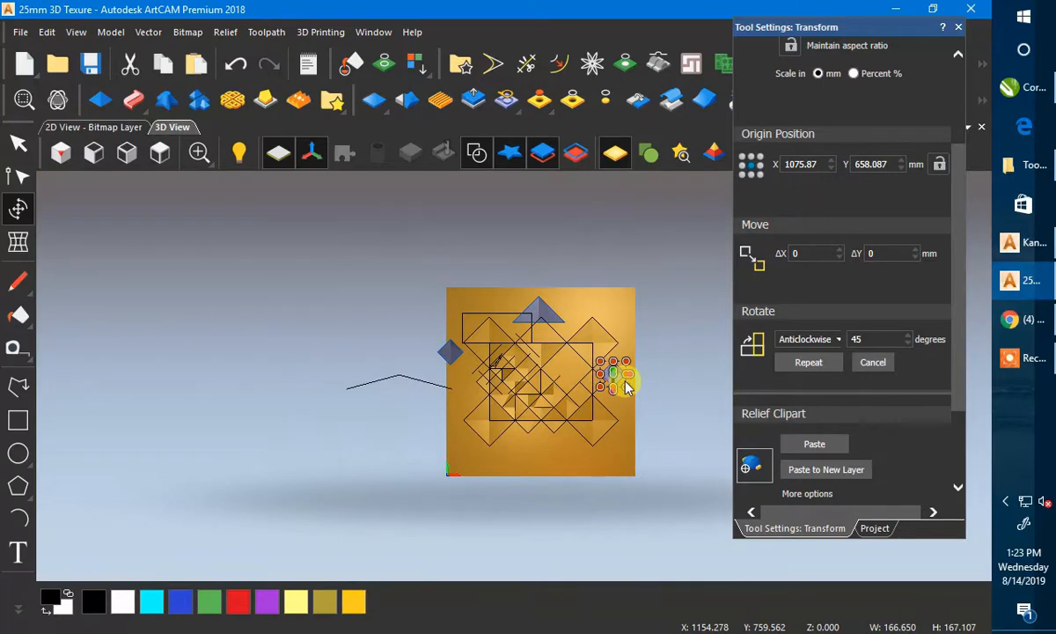
pyautogui.scroll(5, 618, 377)
pyautogui.scroll(1, 620, 377)
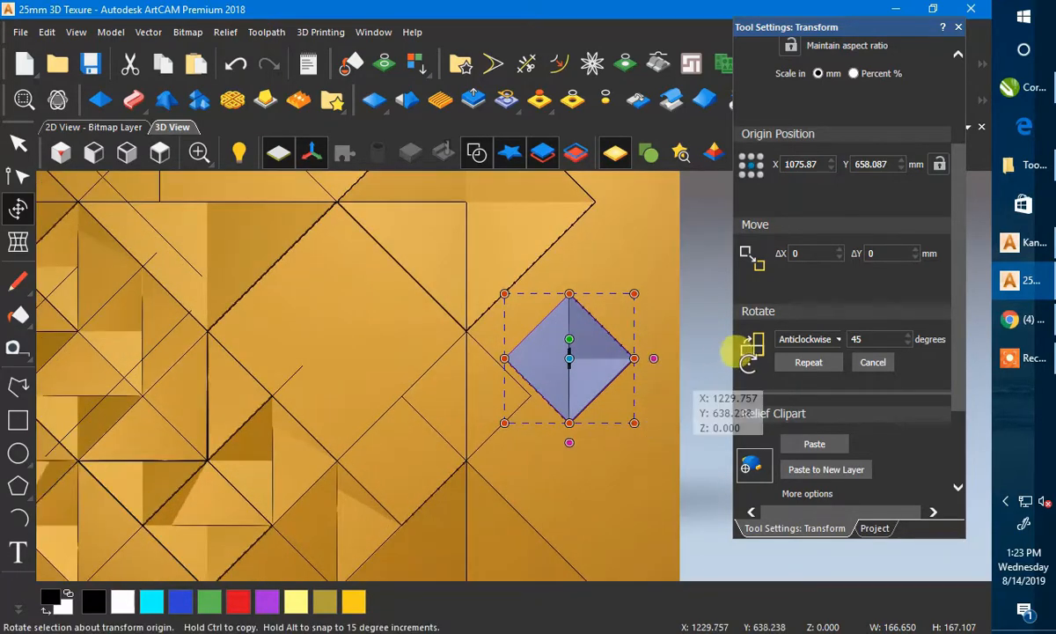
pyautogui.click(790, 368)
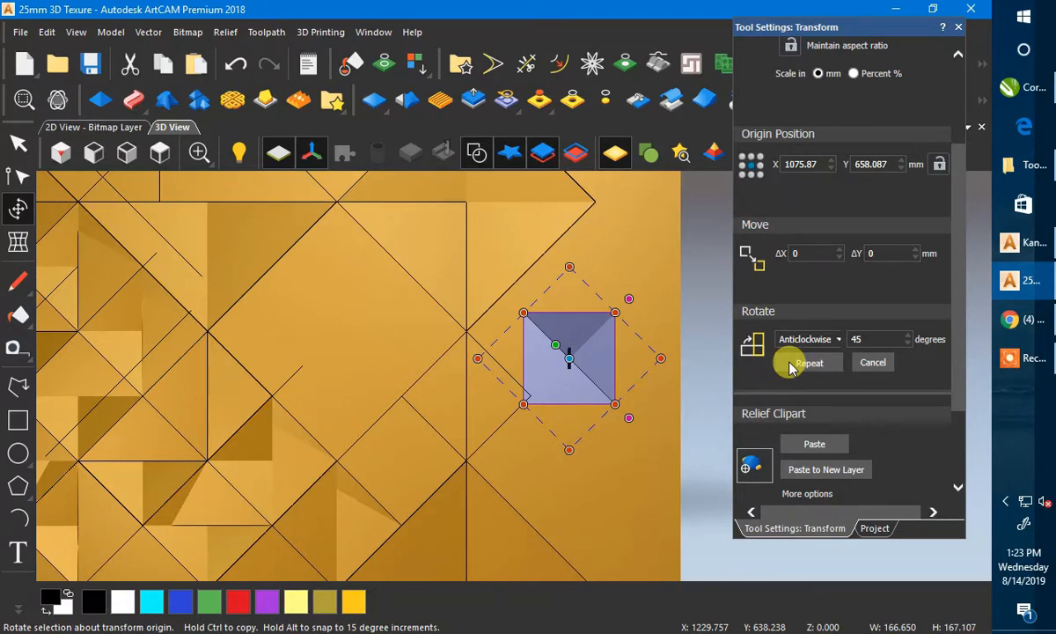
pyautogui.click(789, 368)
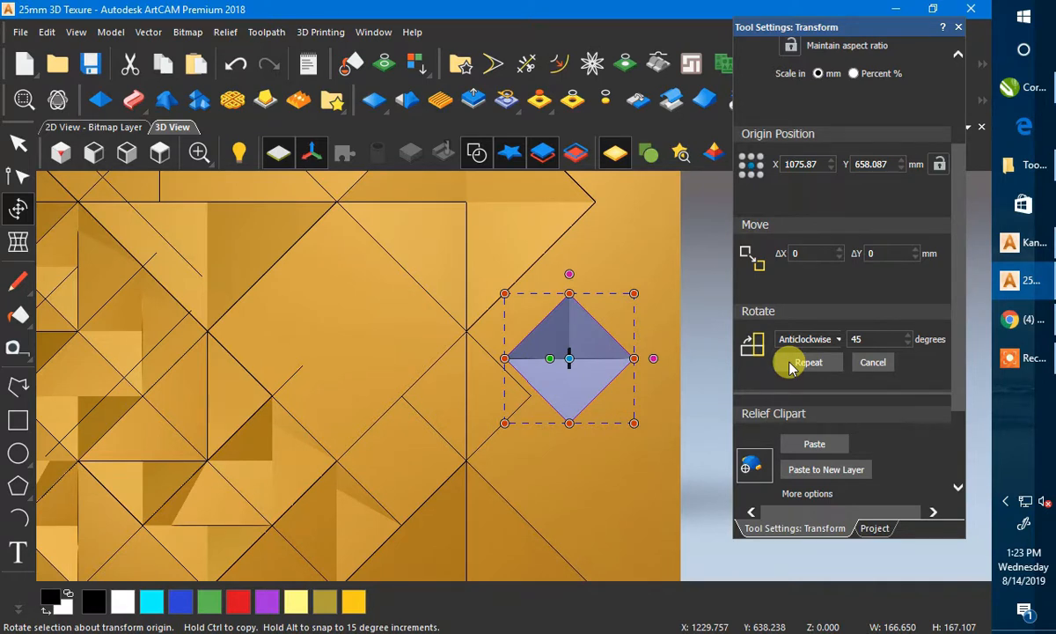
# - Mirror the rotated diamond clipart vertically about its bottom edge, keeping the original
pyautogui.click(980, 104)
pyautogui.click(907, 132)
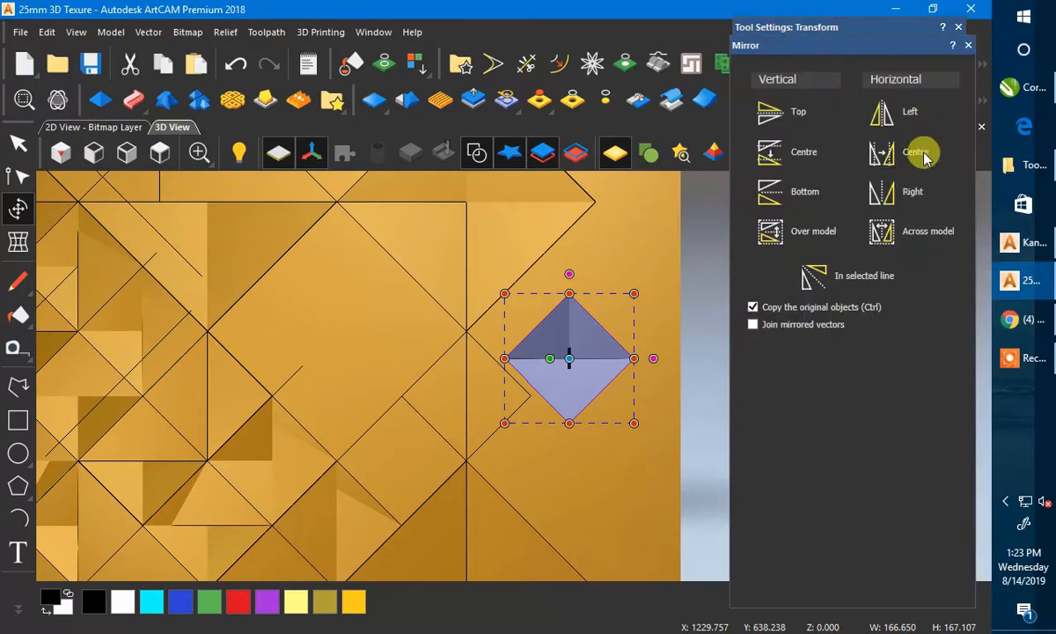
pyautogui.click(788, 195)
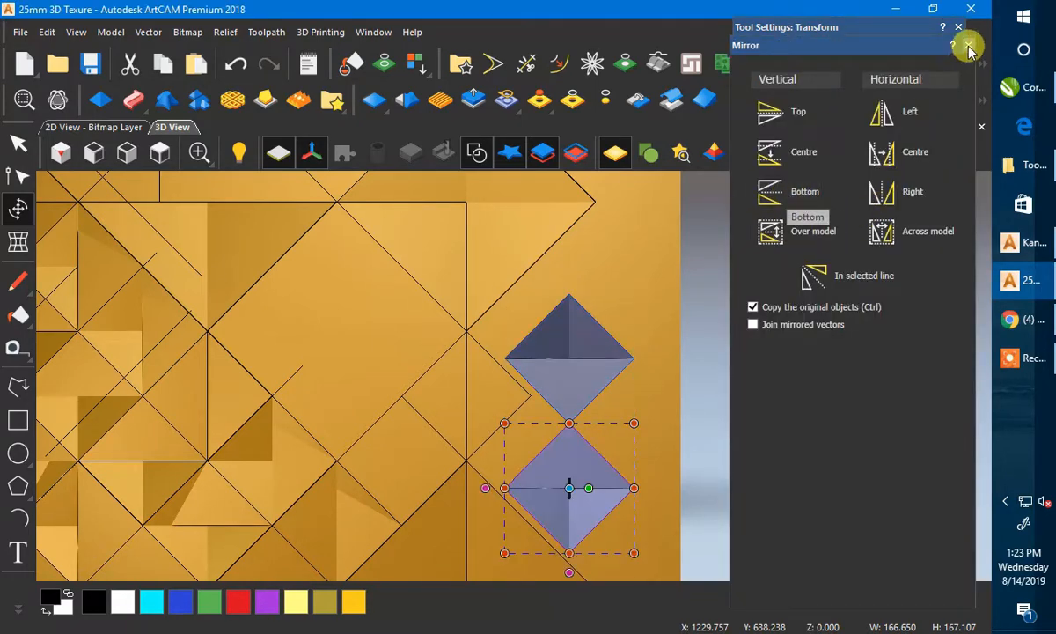
# - Rotate the lower diamond clipart anticlockwise by four 45-degree turns, checking its facets in a tilted view
pyautogui.click(968, 45)
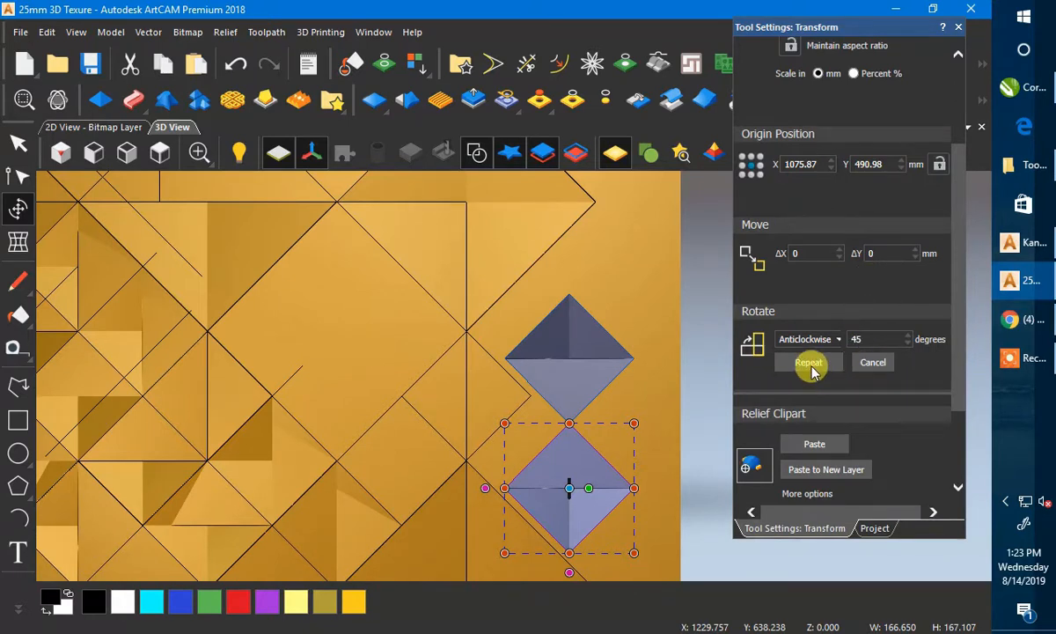
pyautogui.click(810, 366)
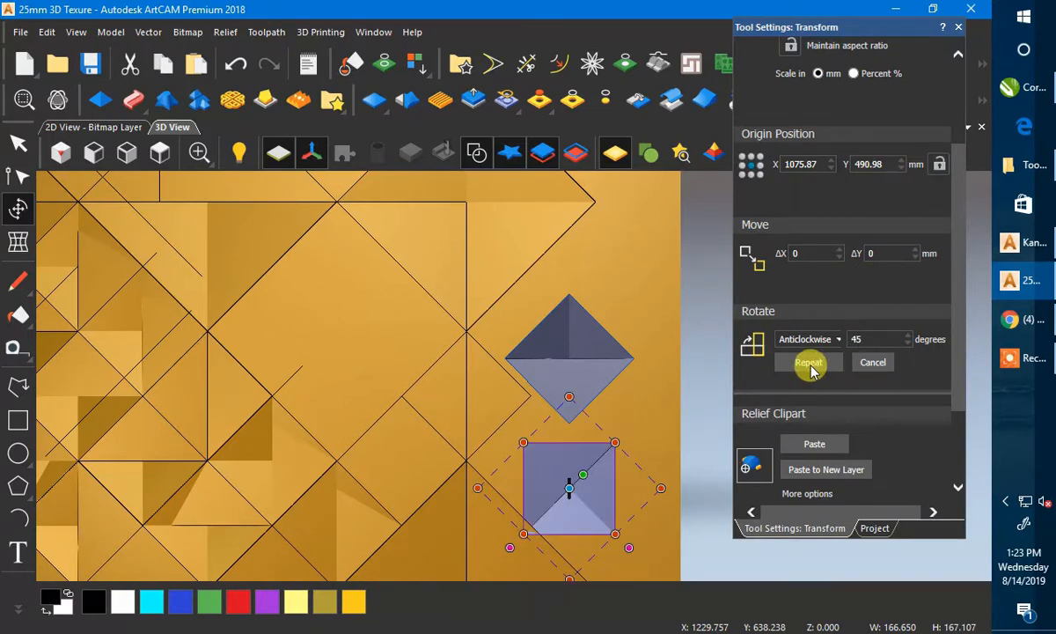
pyautogui.click(810, 365)
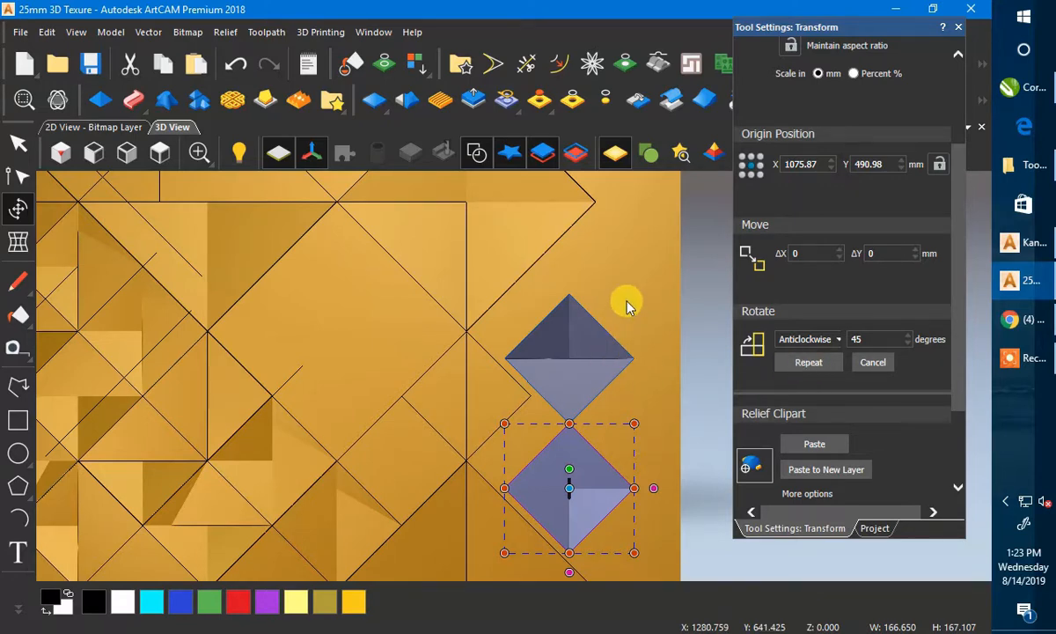
pyautogui.moveTo(628, 297); pyautogui.dragTo(632, 291, button='middle')
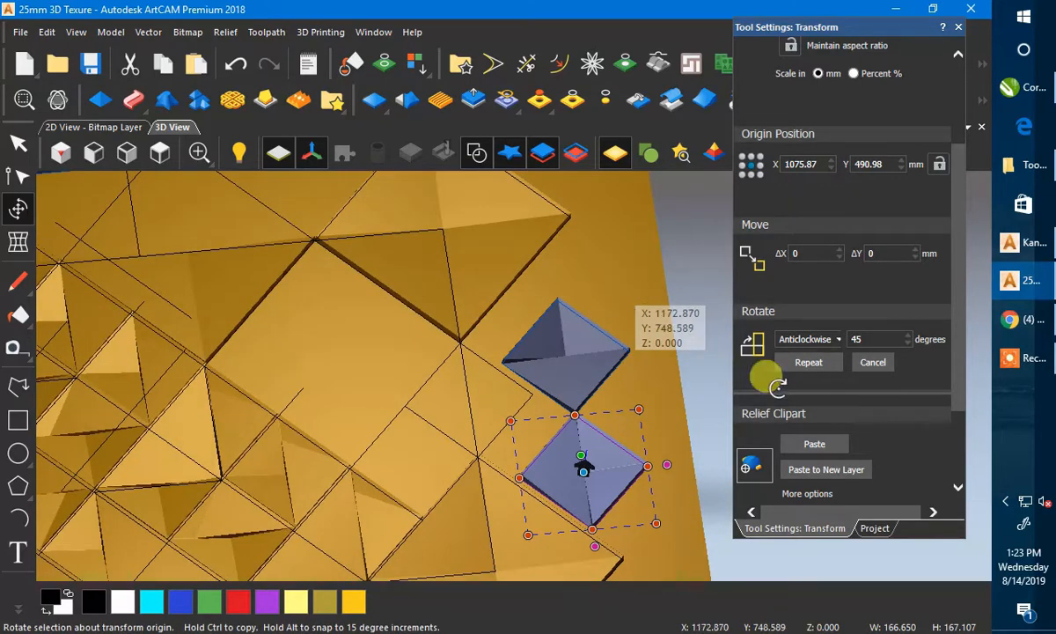
pyautogui.click(809, 363)
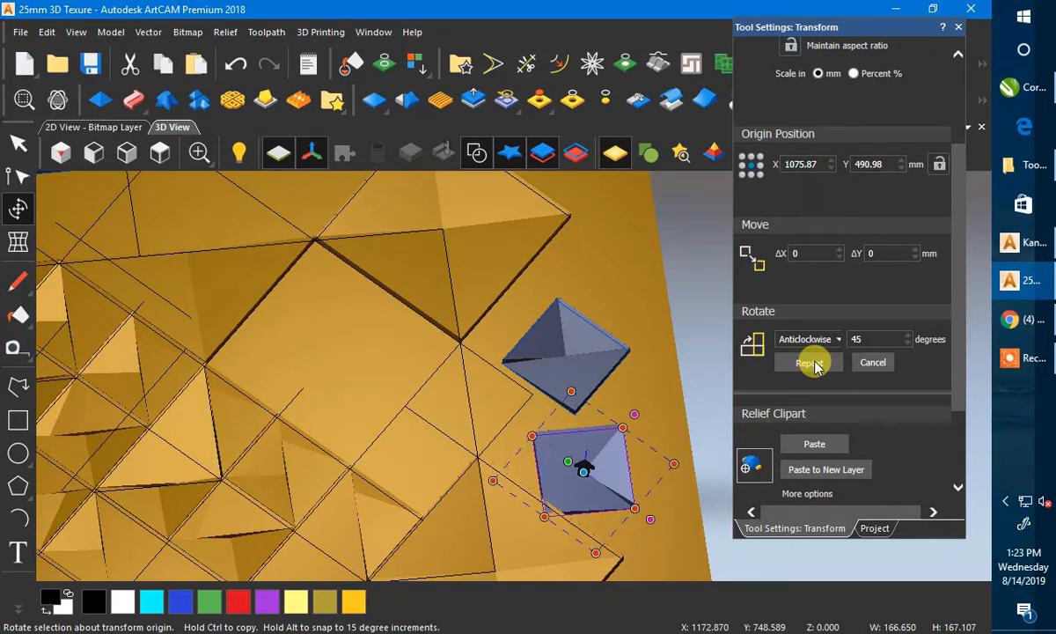
pyautogui.click(813, 364)
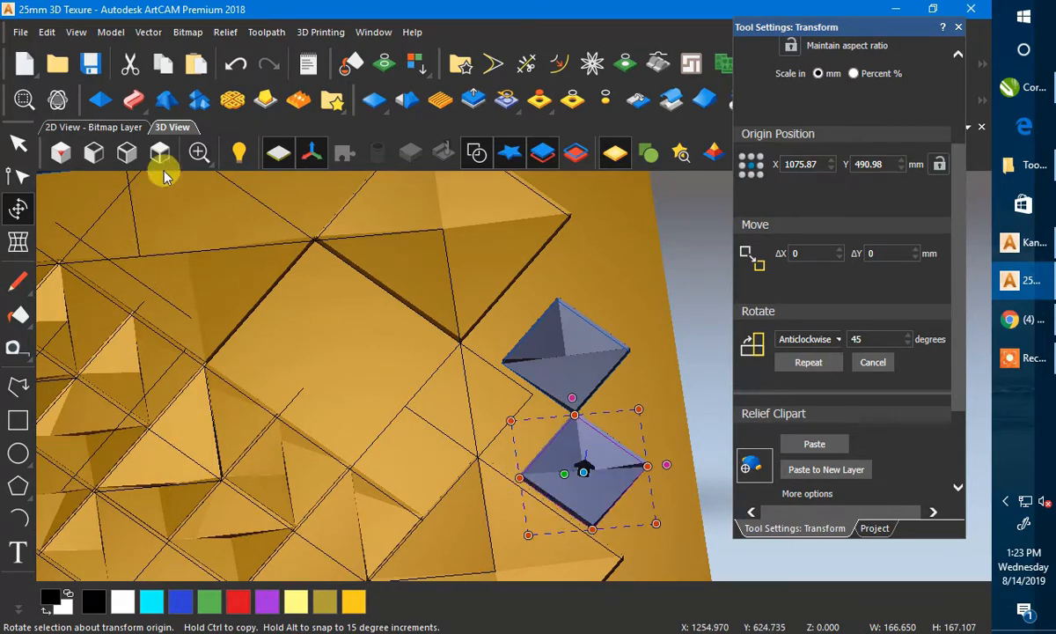
pyautogui.click(18, 143)
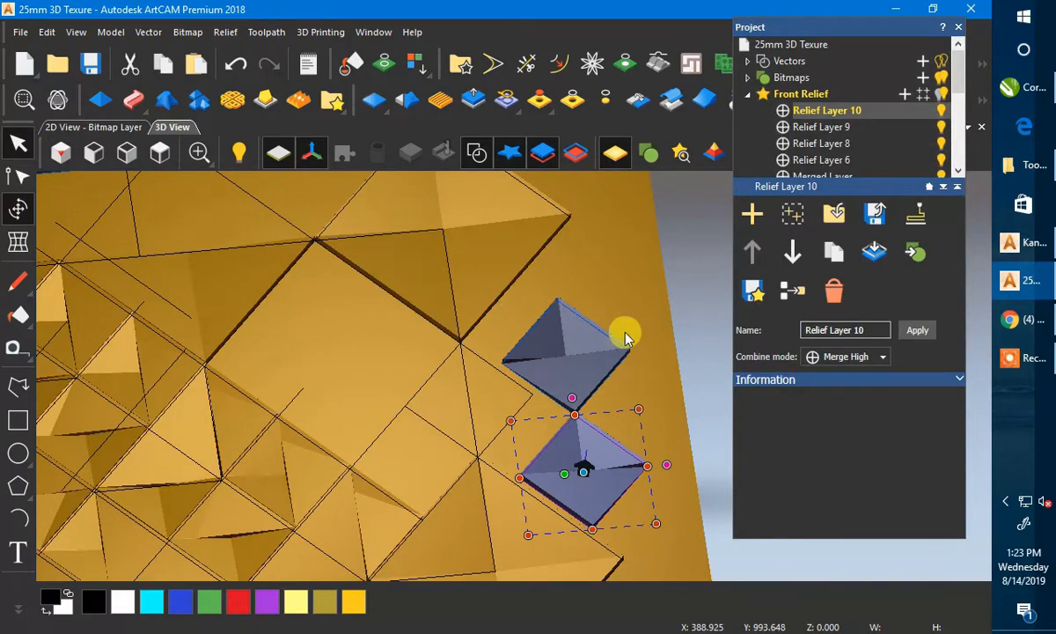
# - Rotate the upper of the two diamond cliparts beyond the rectangle's right edge anticlockwise by 30 degrees three times
pyautogui.press('F3')
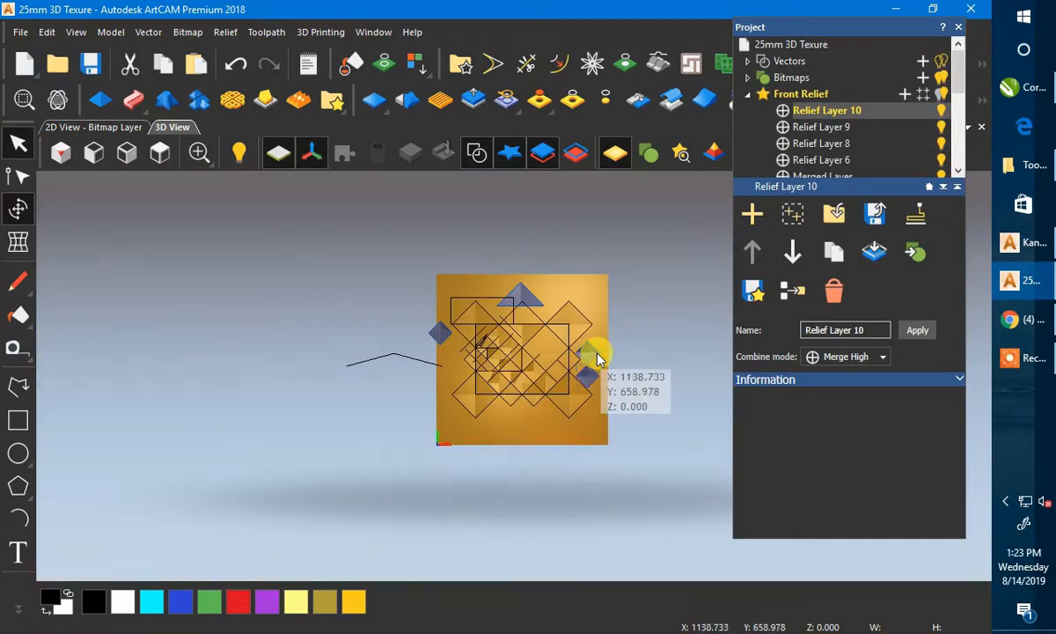
pyautogui.scroll(5, 592, 358)
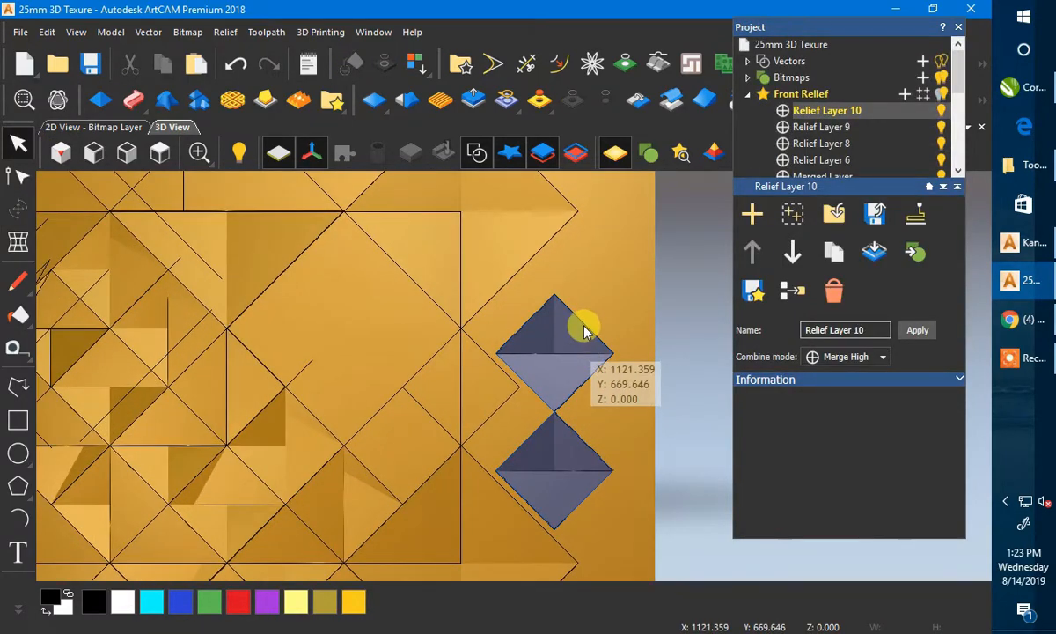
pyautogui.click(581, 322)
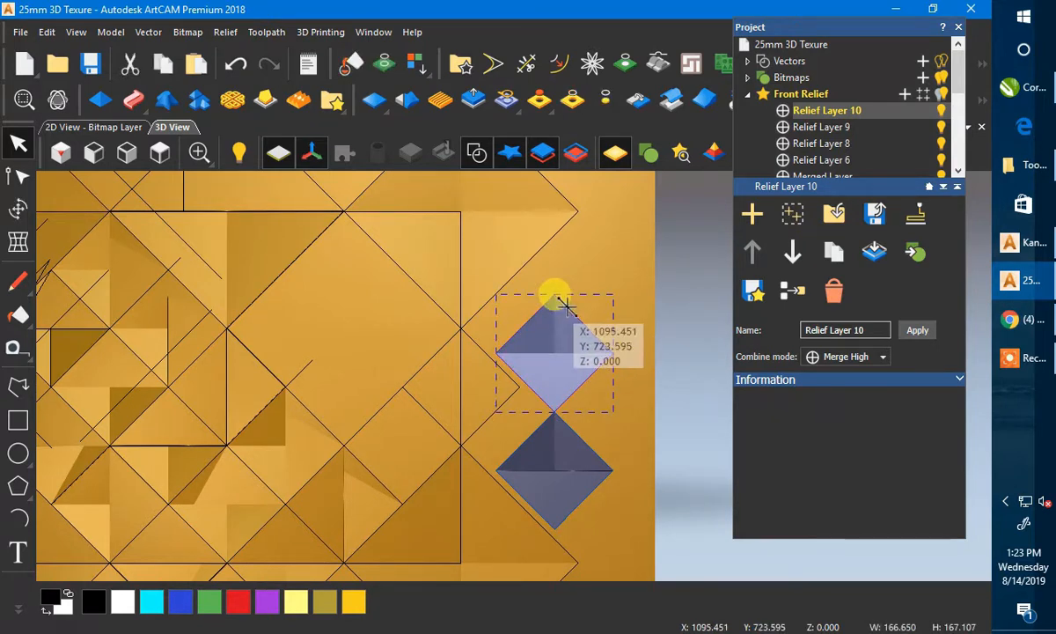
pyautogui.click(19, 208)
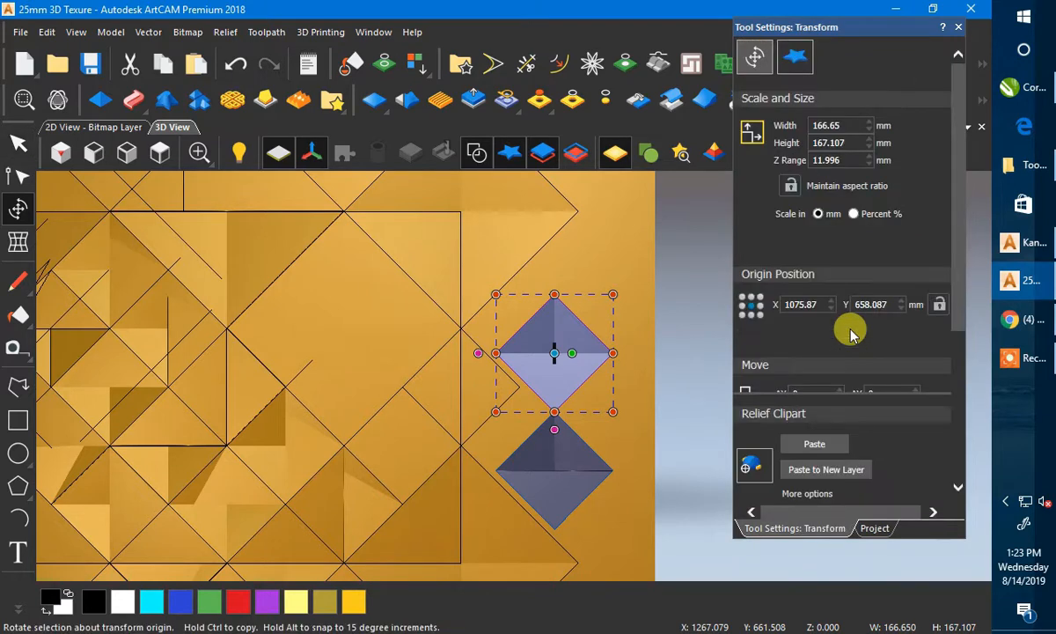
pyautogui.scroll(-5, 849, 330)
pyautogui.click(867, 268)
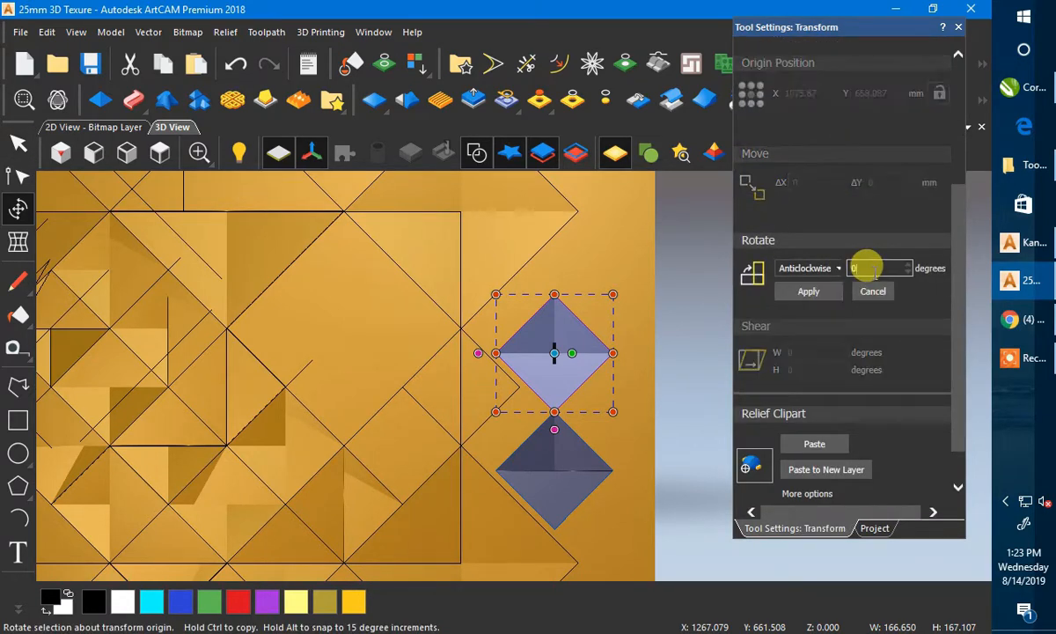
pyautogui.write('30')
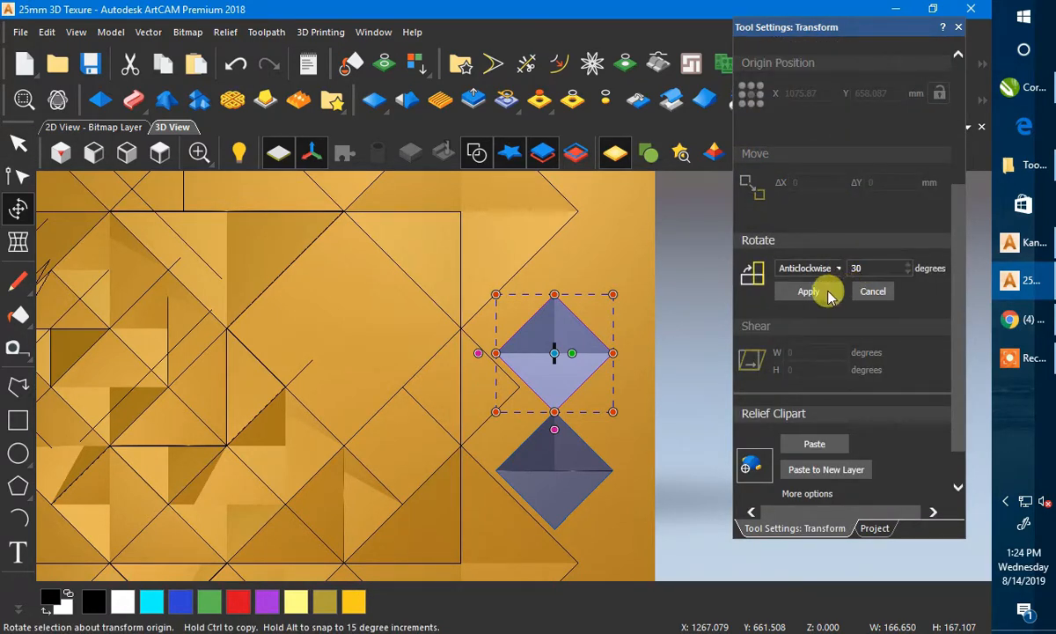
pyautogui.click(809, 291)
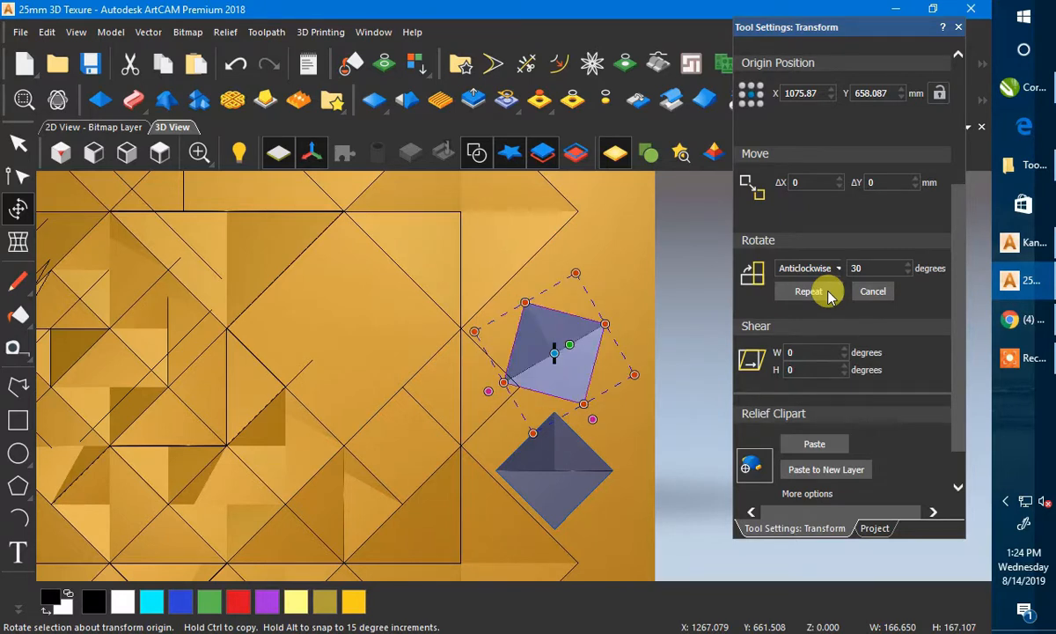
pyautogui.click(809, 291)
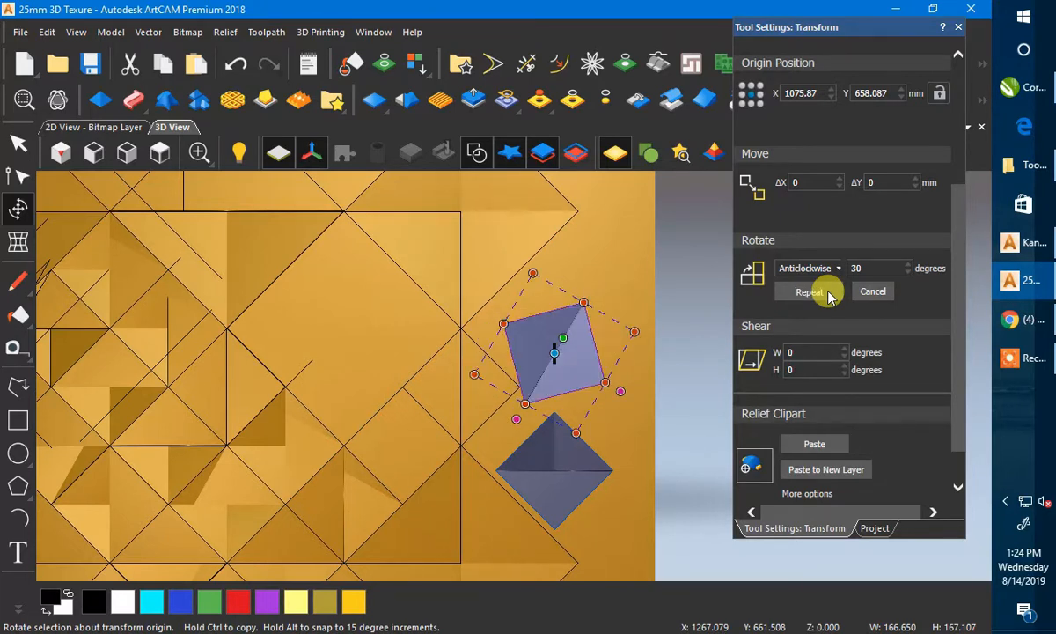
pyautogui.click(828, 295)
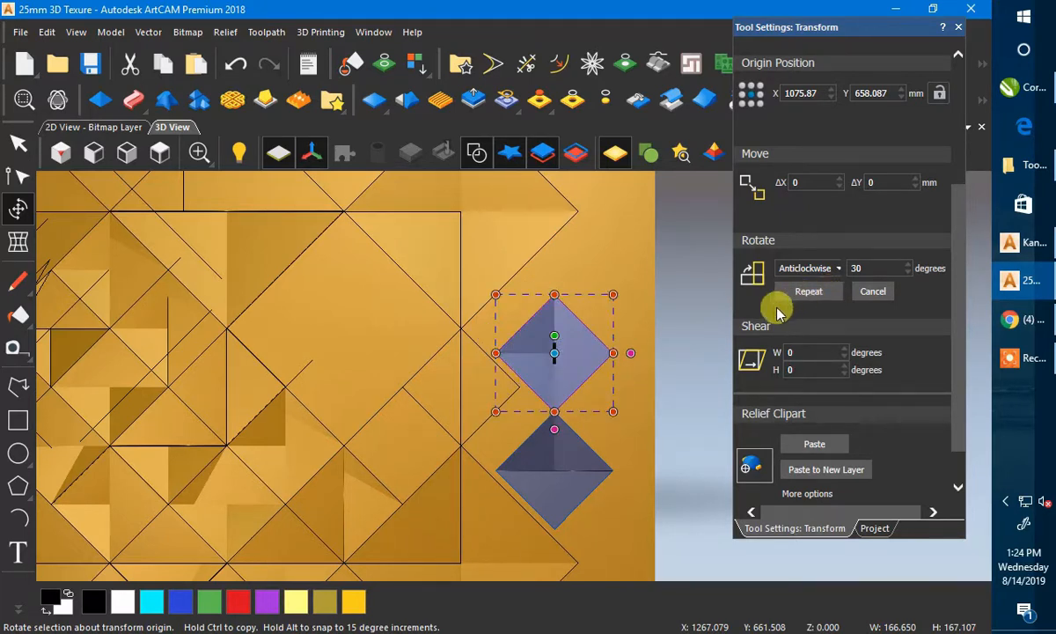
pyautogui.press('Escape')
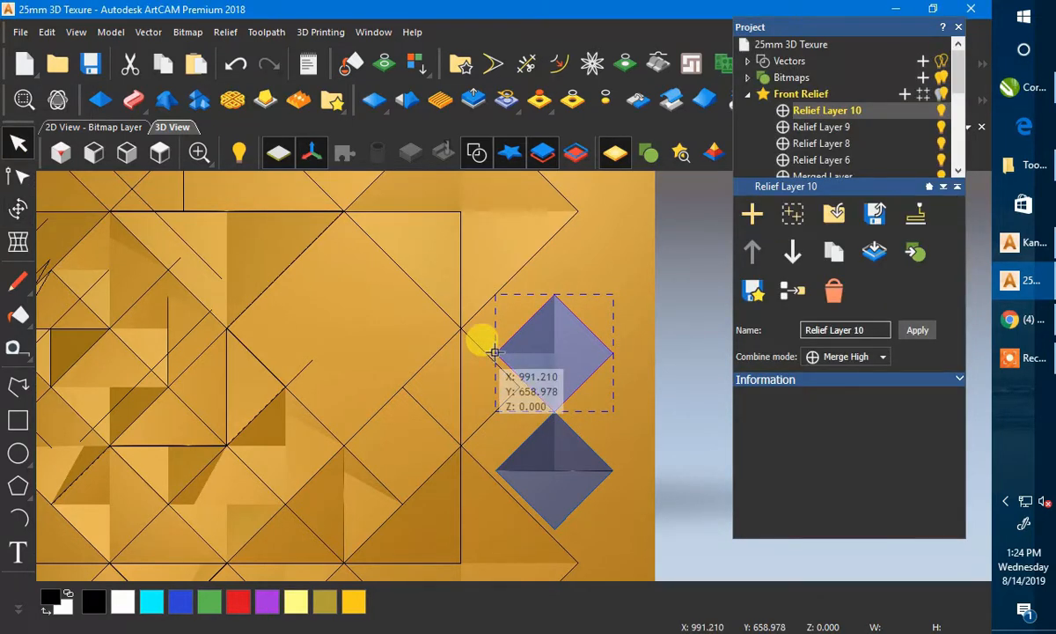
# - Move the upper diamond clipart onto the small diamond outline on the rectangle's right edge and park the lower one beyond the relief's right edge
pyautogui.moveTo(495, 352); pyautogui.dragTo(403, 386)
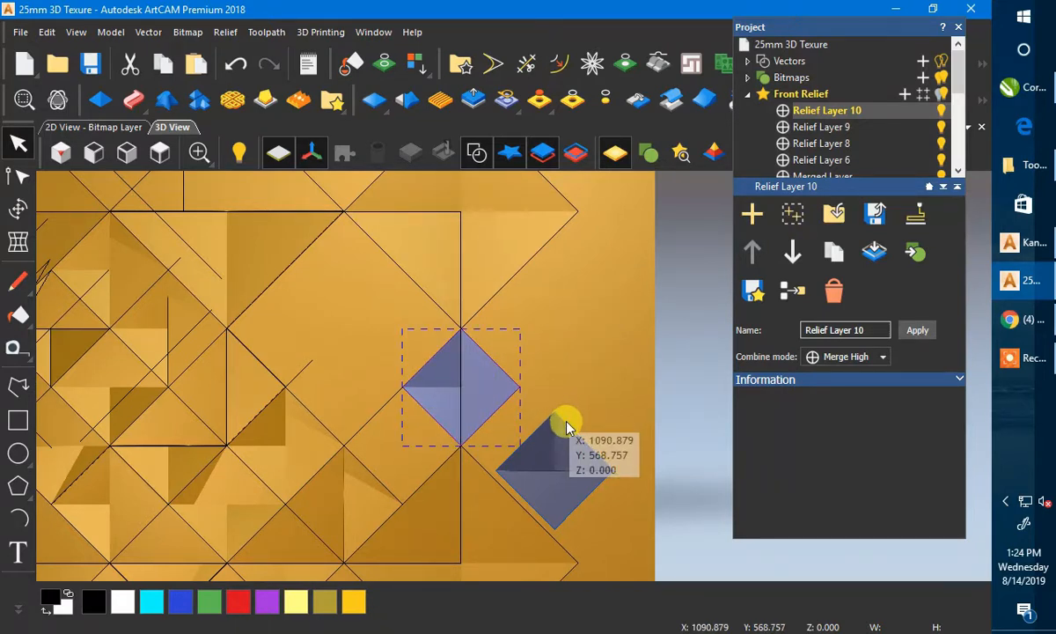
pyautogui.click(564, 425)
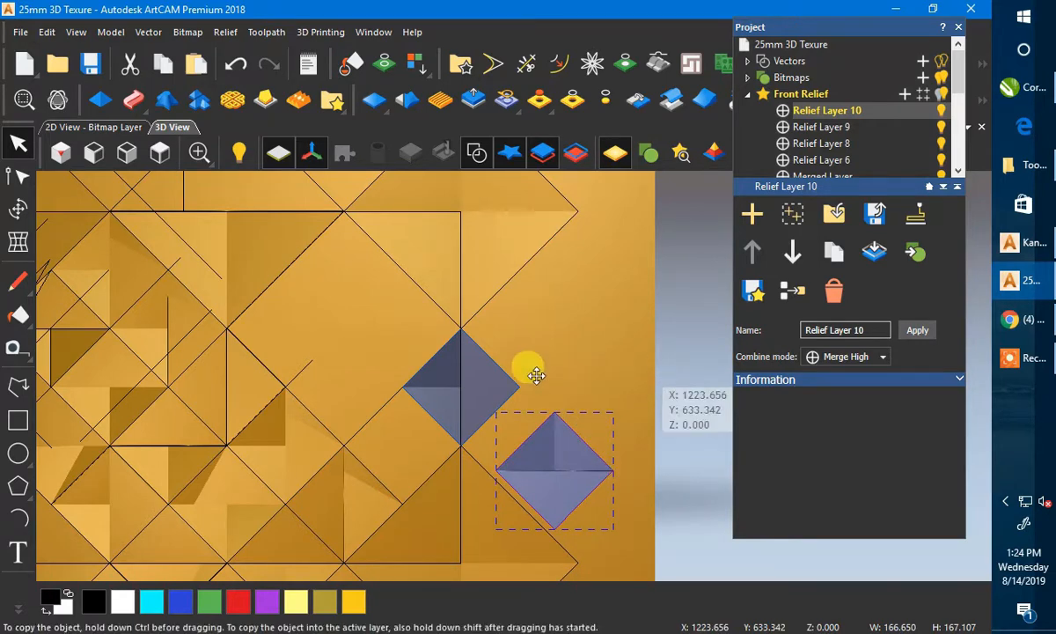
pyautogui.click(487, 354)
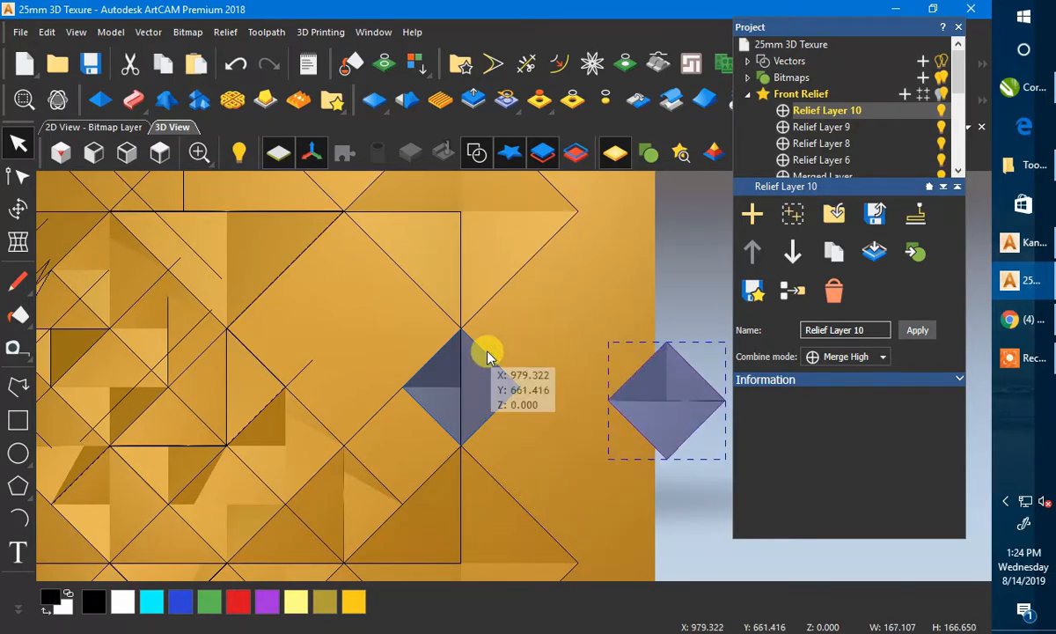
# - Paste the diamond clipart placed on the rectangle's right edge onto Relief Layer 10 and save the model
pyautogui.click(160, 152)
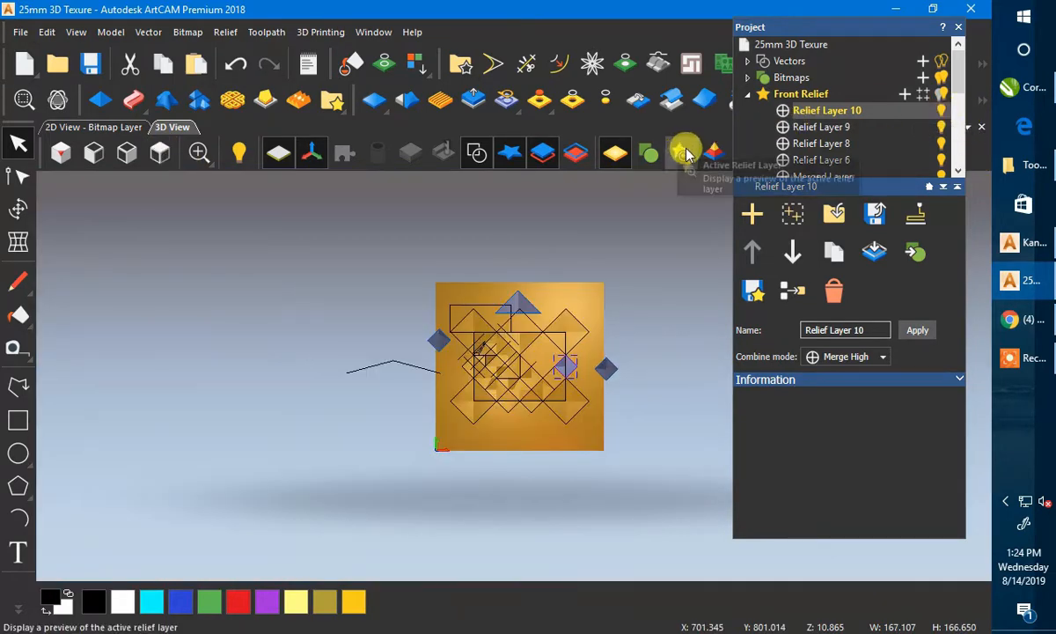
pyautogui.click(616, 155)
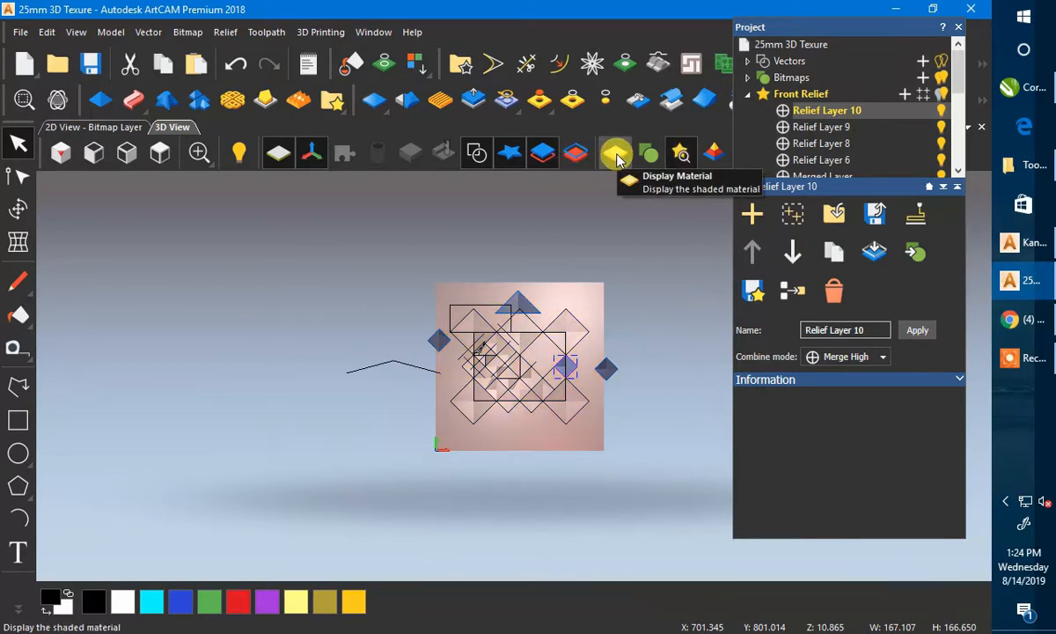
pyautogui.click(17, 209)
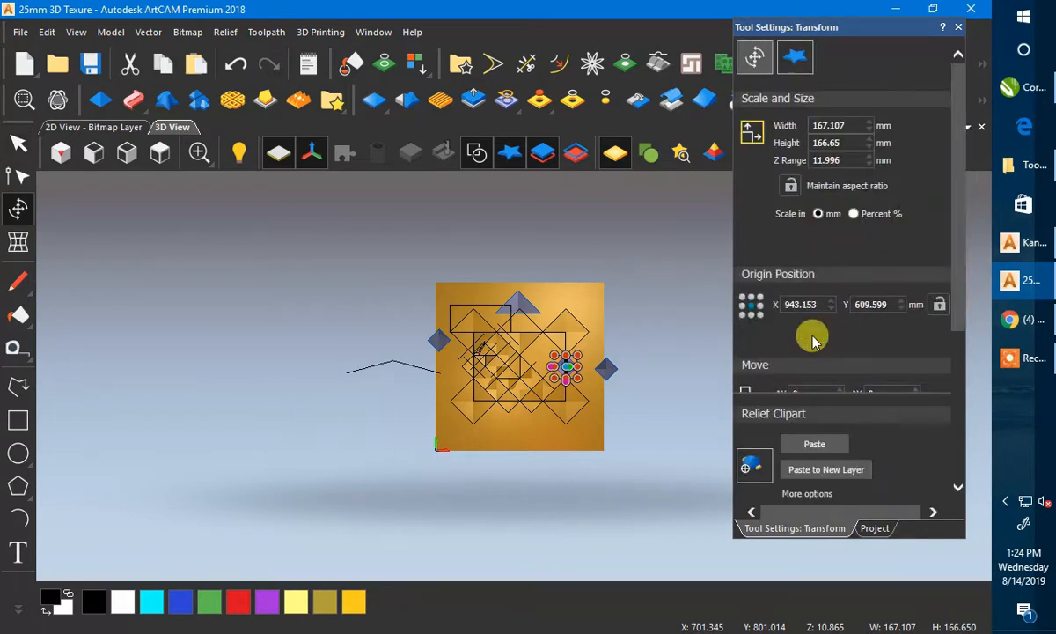
pyautogui.click(803, 444)
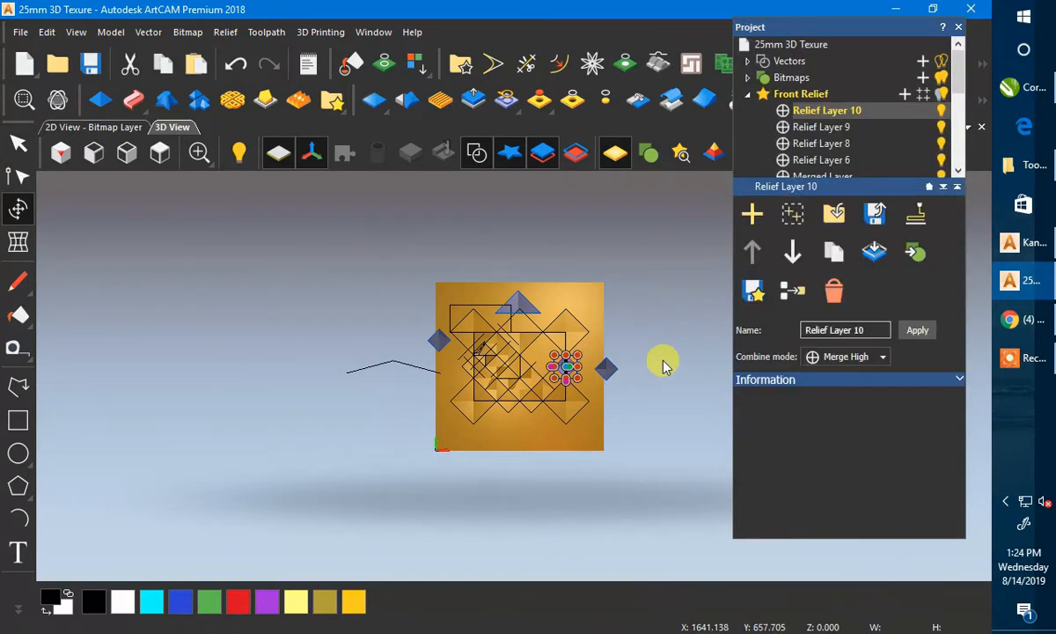
pyautogui.hotkey('ctrl', 's')
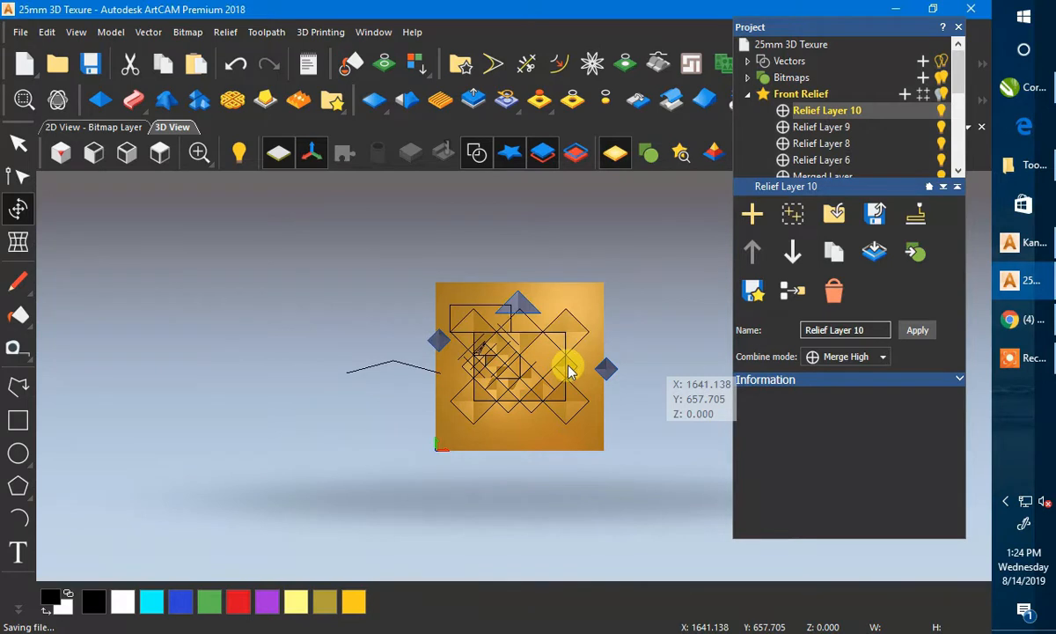
# - Inspect the pasted diamond with the vectors hidden and compare the relief with the reference photo in CorelDRAW
pyautogui.scroll(4, 570, 361)
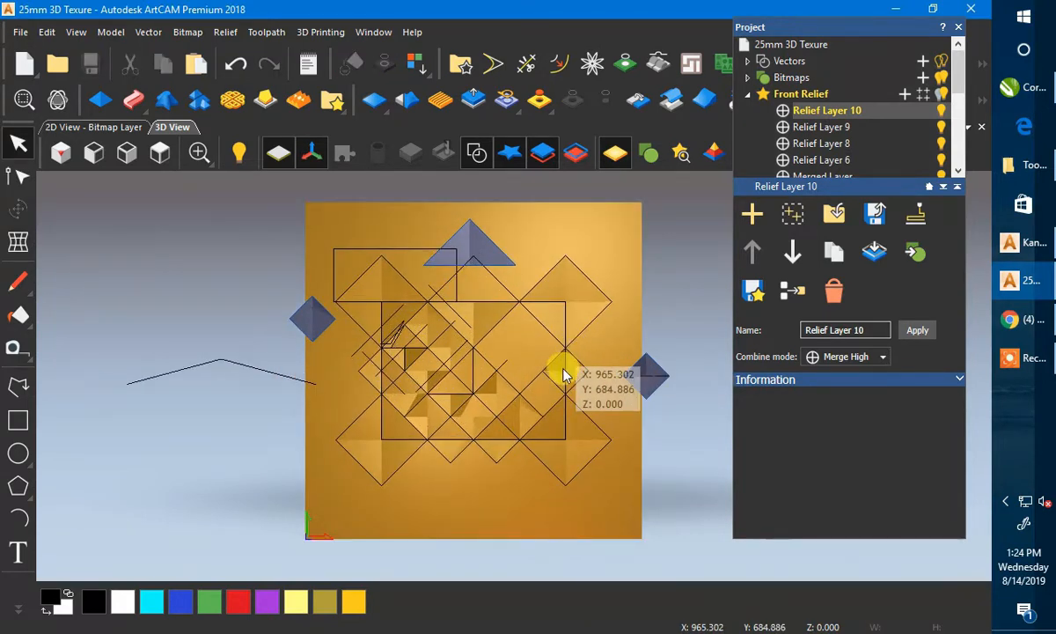
pyautogui.scroll(2, 563, 374)
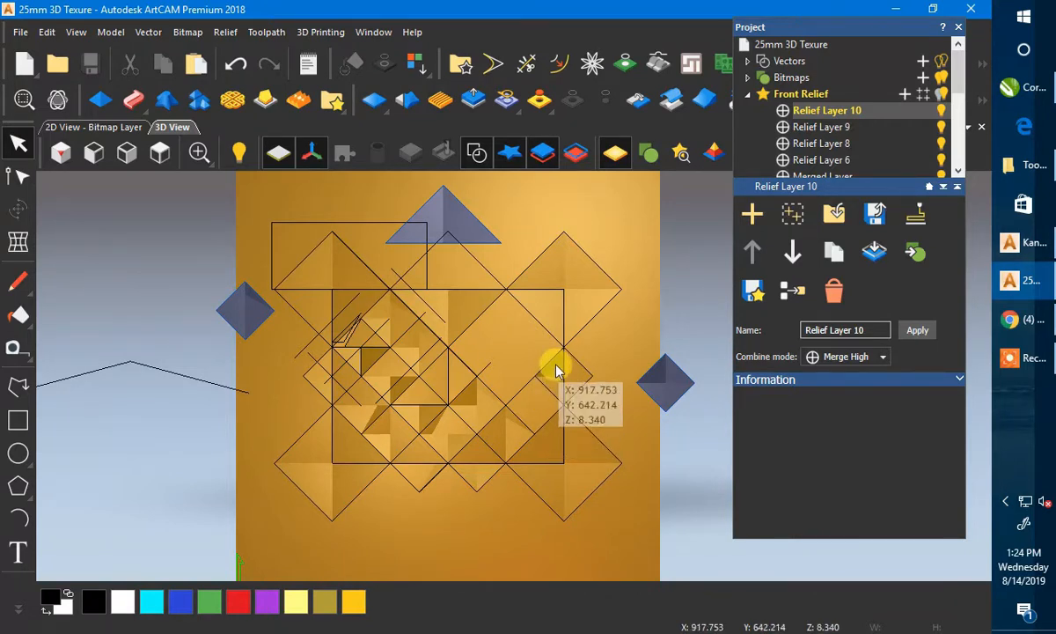
pyautogui.click(475, 155)
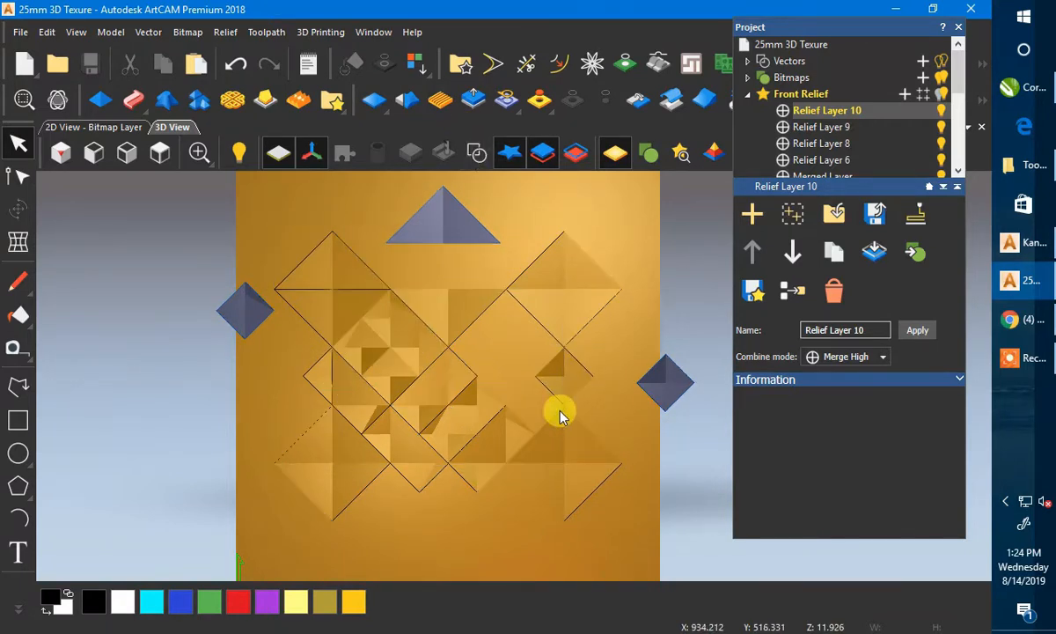
pyautogui.click(1012, 89)
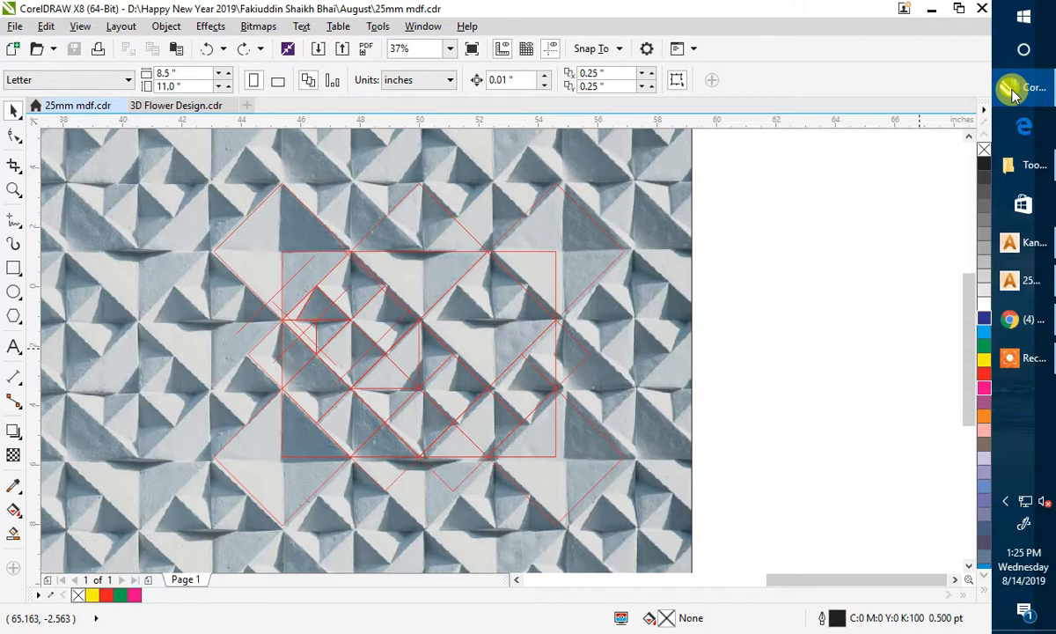
pyautogui.click(1013, 89)
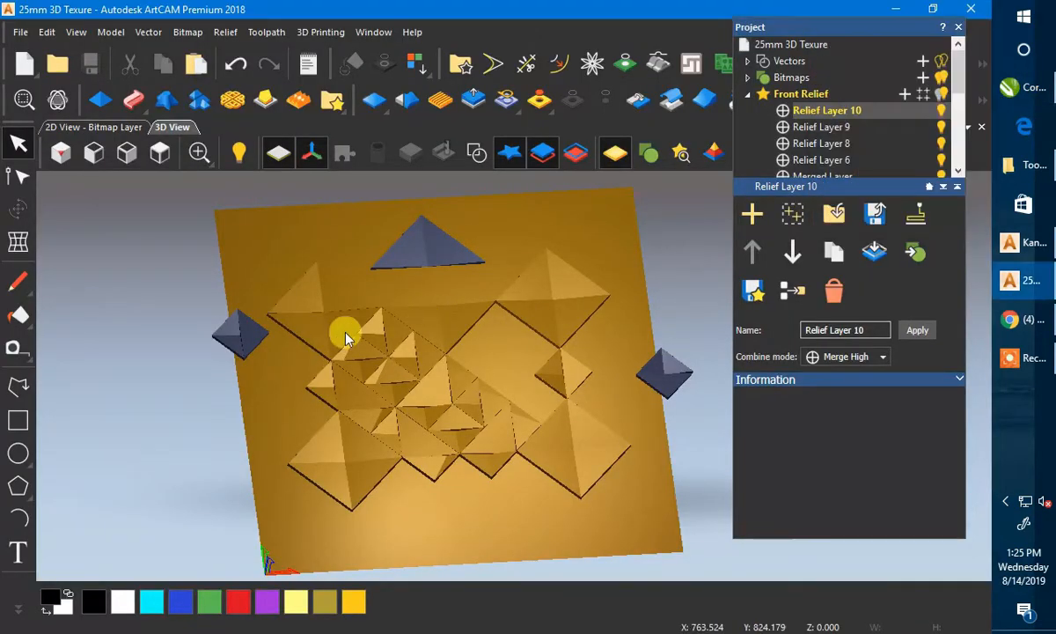
pyautogui.click(446, 151)
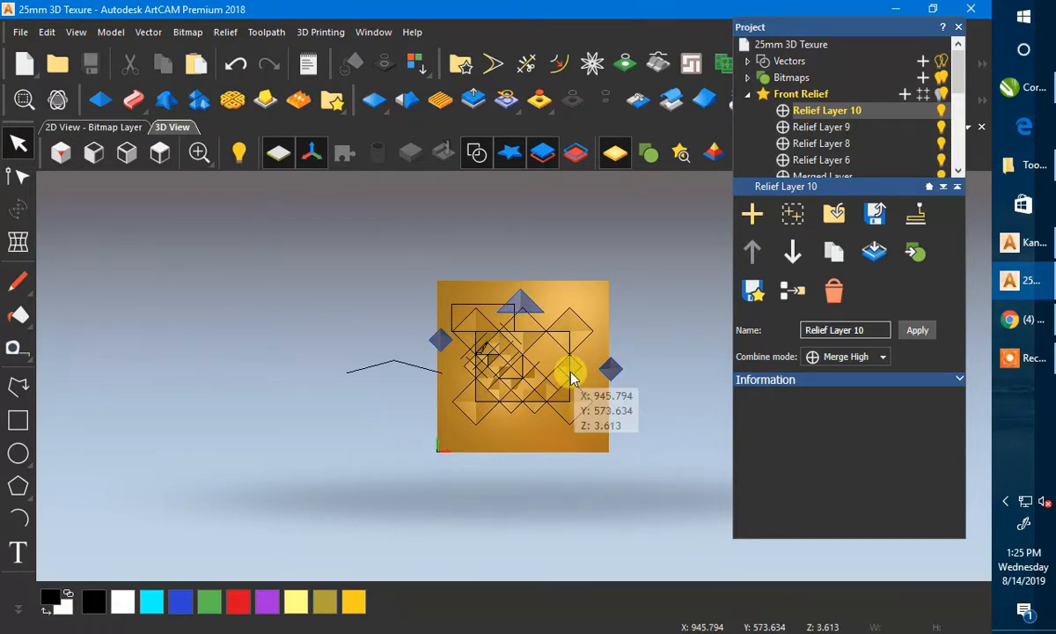
# - Move the diamond clipart from the relief's left edge onto the small diamond outline inside the rectangle's lower-right corner
pyautogui.scroll(3, 570, 376)
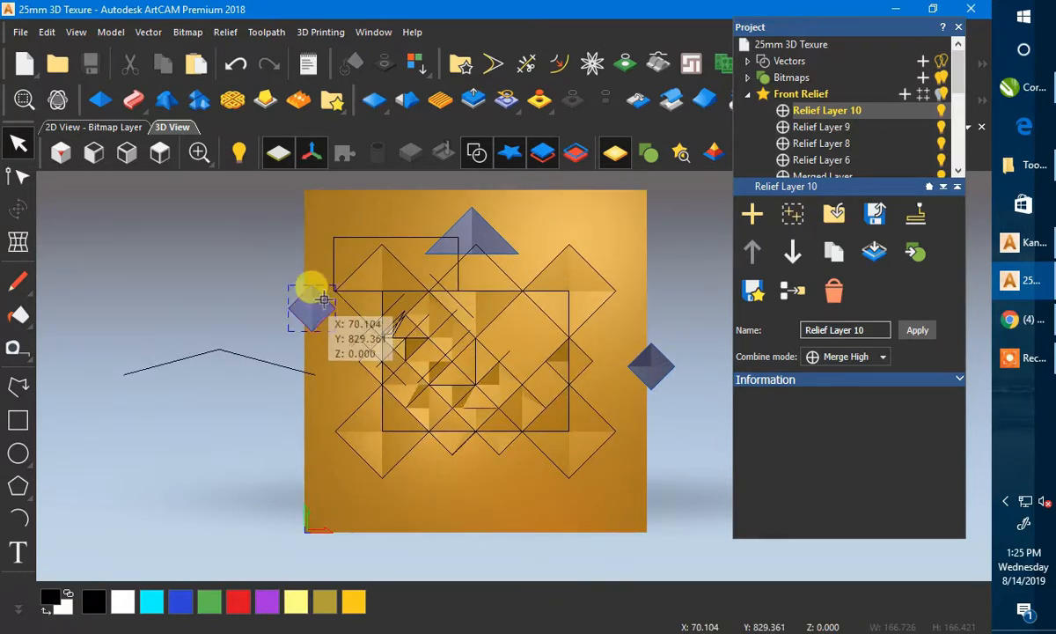
pyautogui.moveTo(318, 302); pyautogui.dragTo(562, 382)
pyautogui.scroll(4, 563, 387)
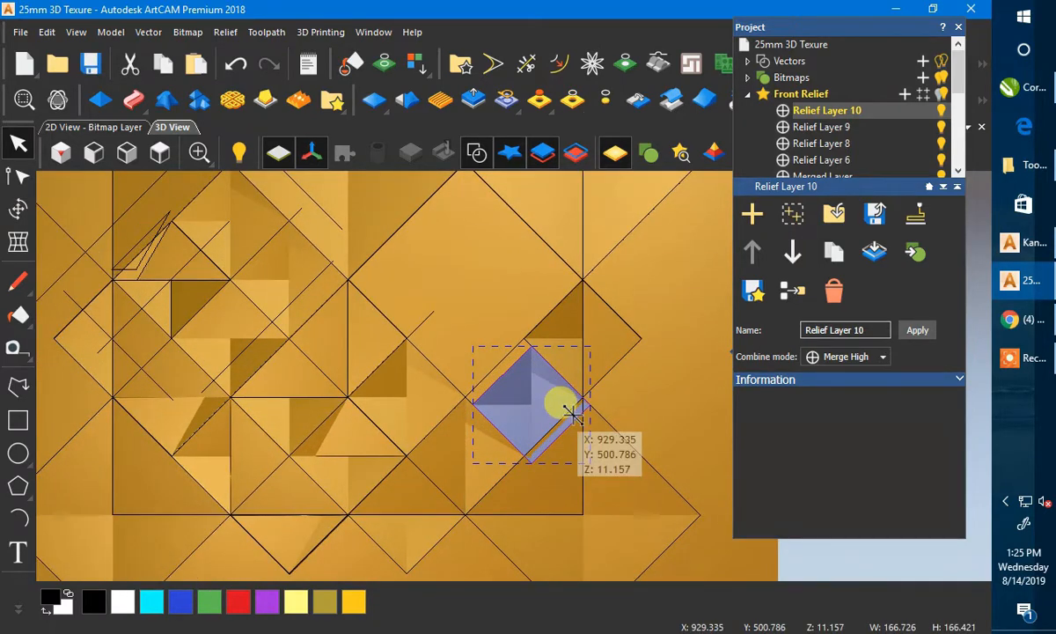
# - Check the reference photo in CorelDRAW and rotate the diamond clipart anticlockwise by 30 degrees three times
pyautogui.click(17, 208)
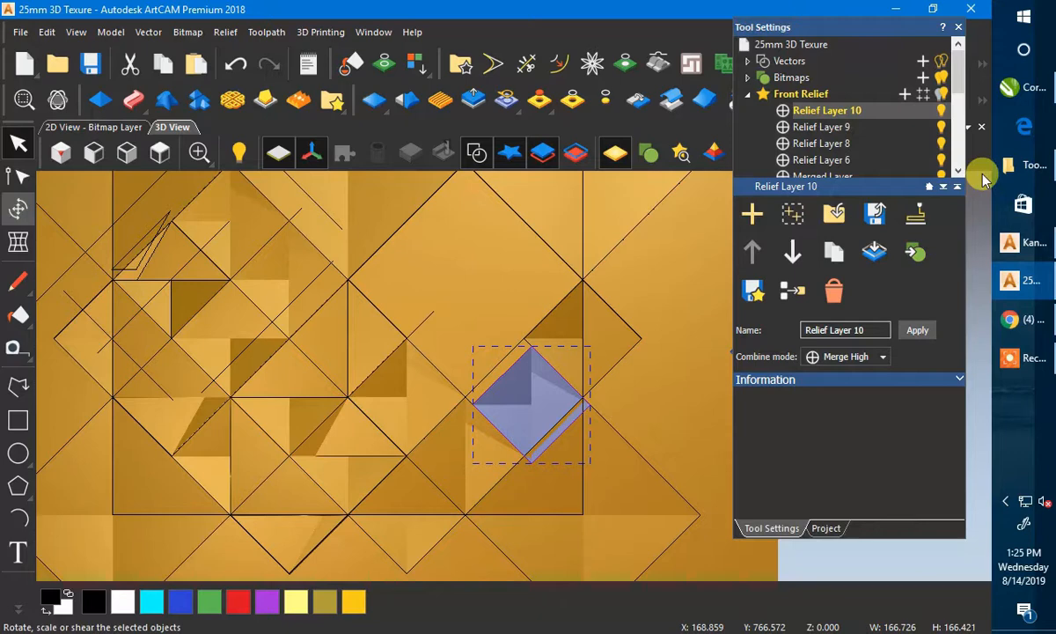
pyautogui.click(1009, 88)
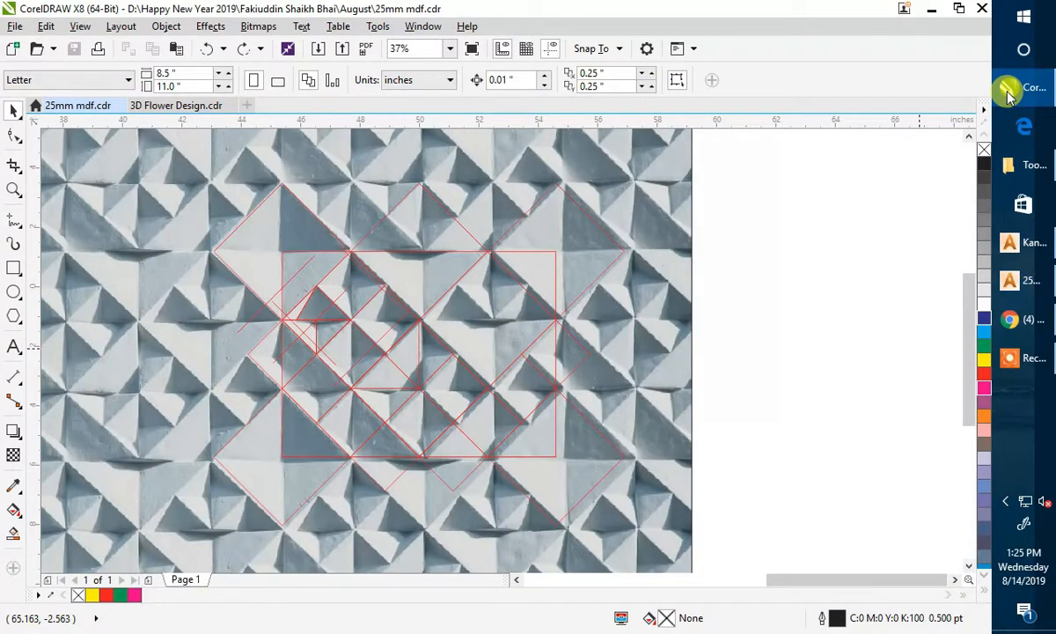
pyautogui.click(1018, 93)
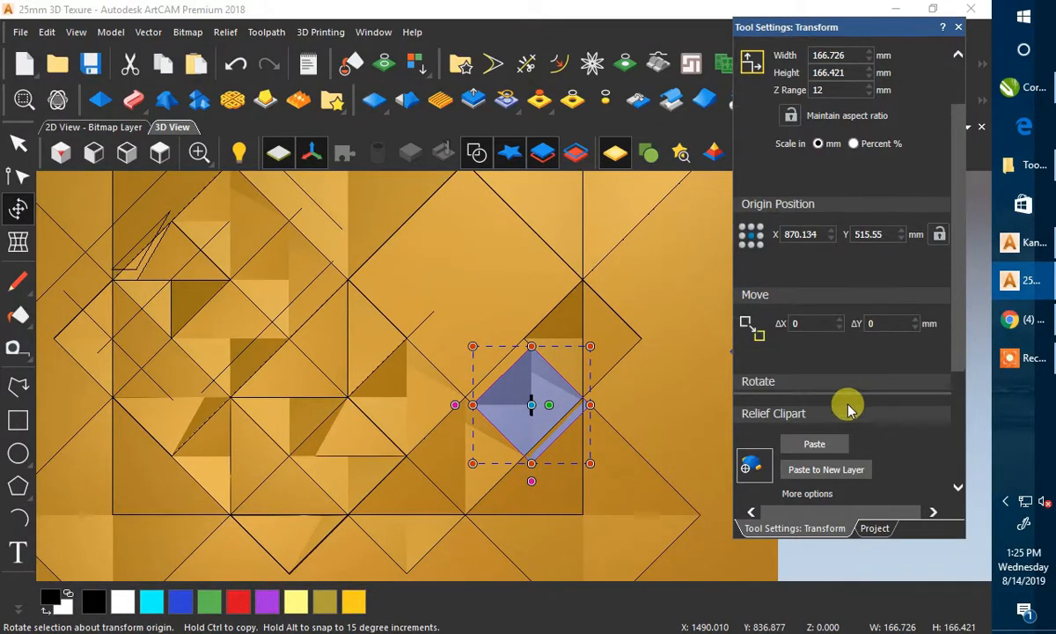
pyautogui.click(845, 384)
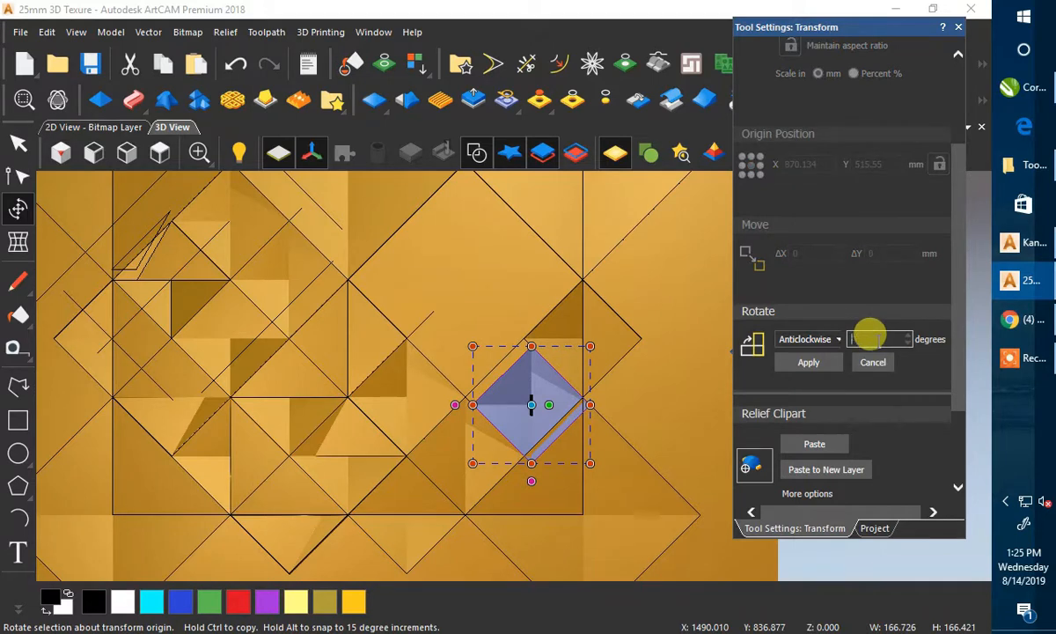
pyautogui.click(808, 365)
pyautogui.click(807, 364)
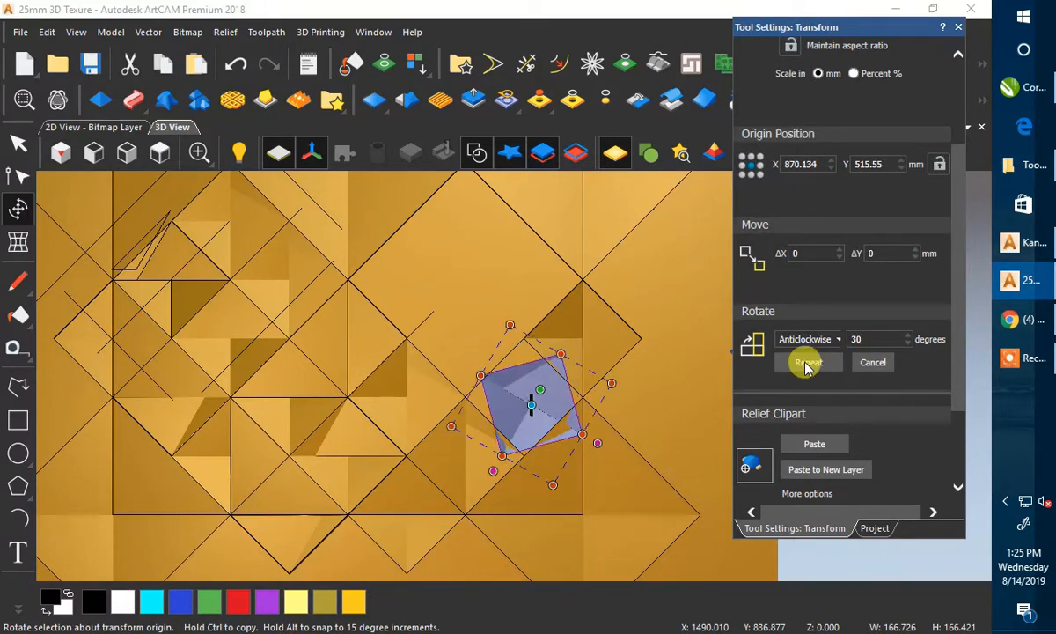
pyautogui.click(807, 364)
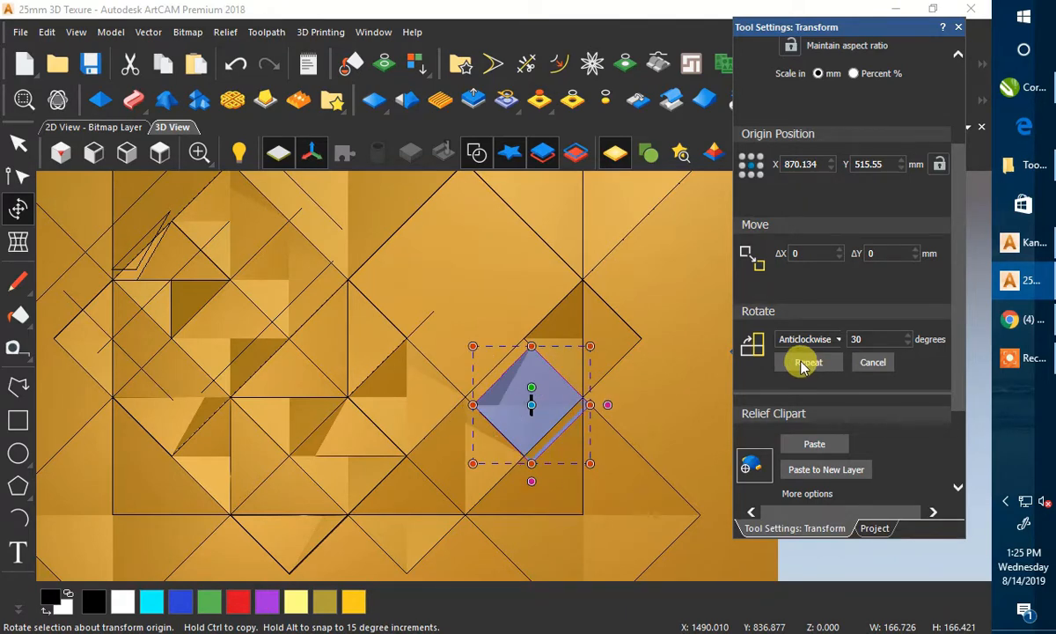
# - Recheck the reference photo and align the rotated diamond clipart's left corner with the vector crossing at its outline's left corner
pyautogui.click(22, 148)
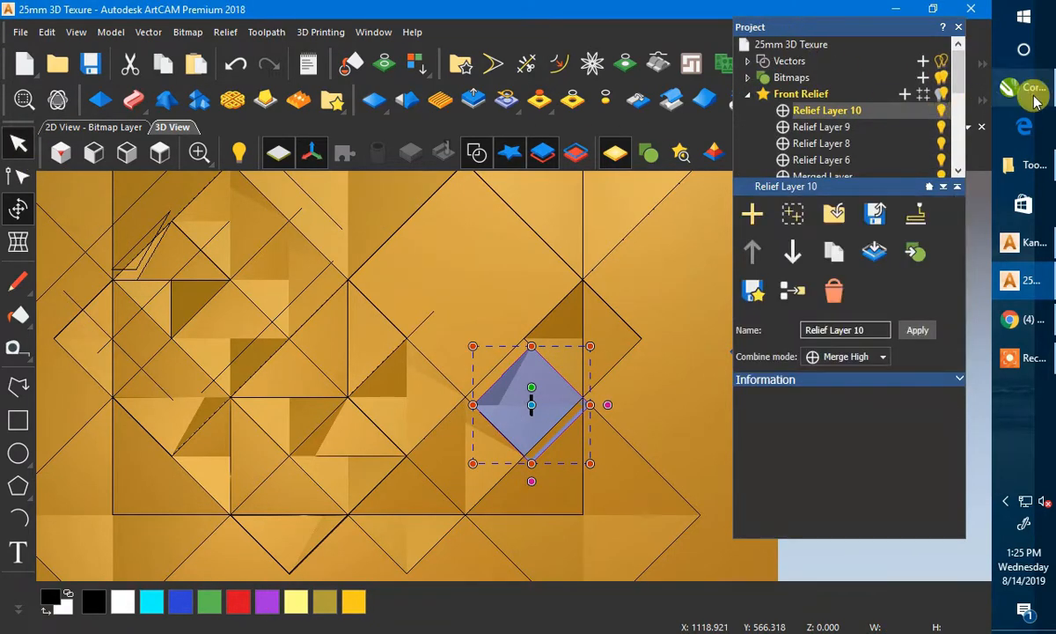
pyautogui.click(1035, 93)
pyautogui.click(1035, 93)
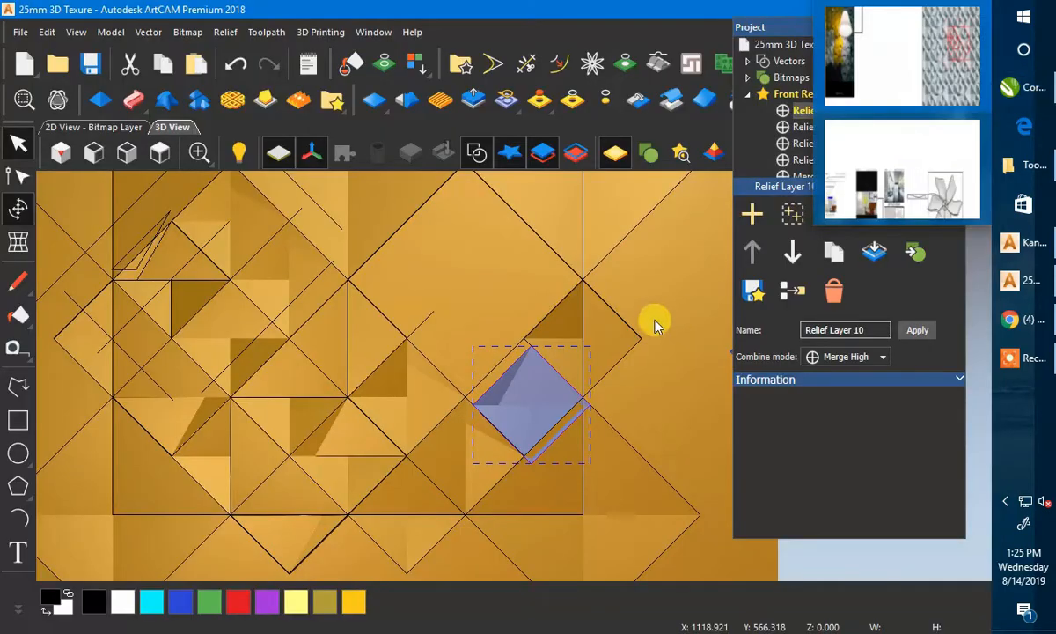
pyautogui.scroll(5, 469, 412)
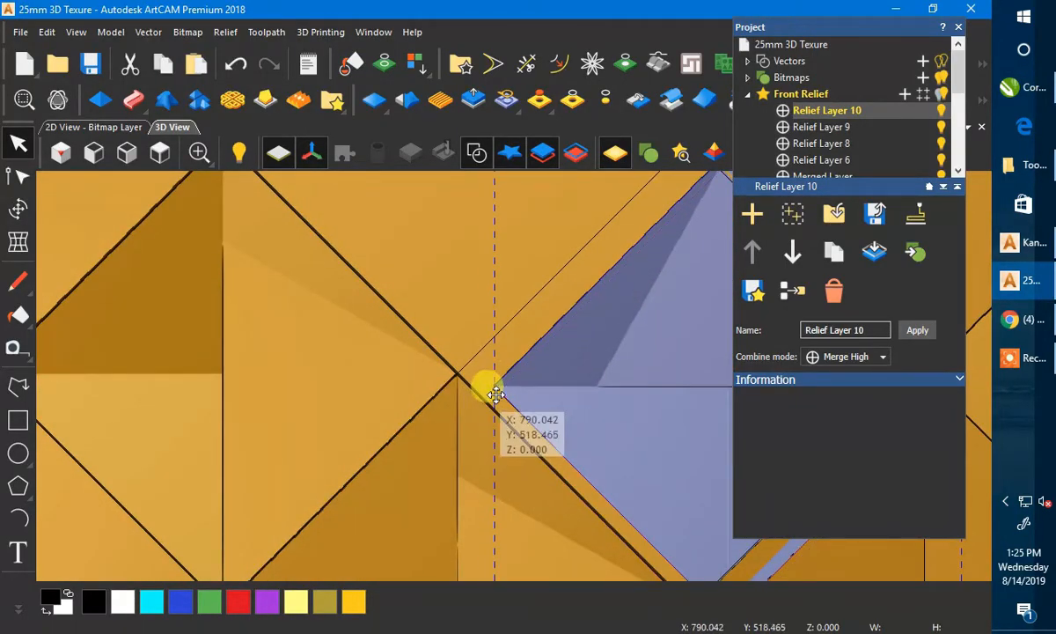
pyautogui.moveTo(459, 380)
pyautogui.mouseDown()
pyautogui.moveTo(450, 364)
pyautogui.moveTo(456, 373)
pyautogui.mouseUp()
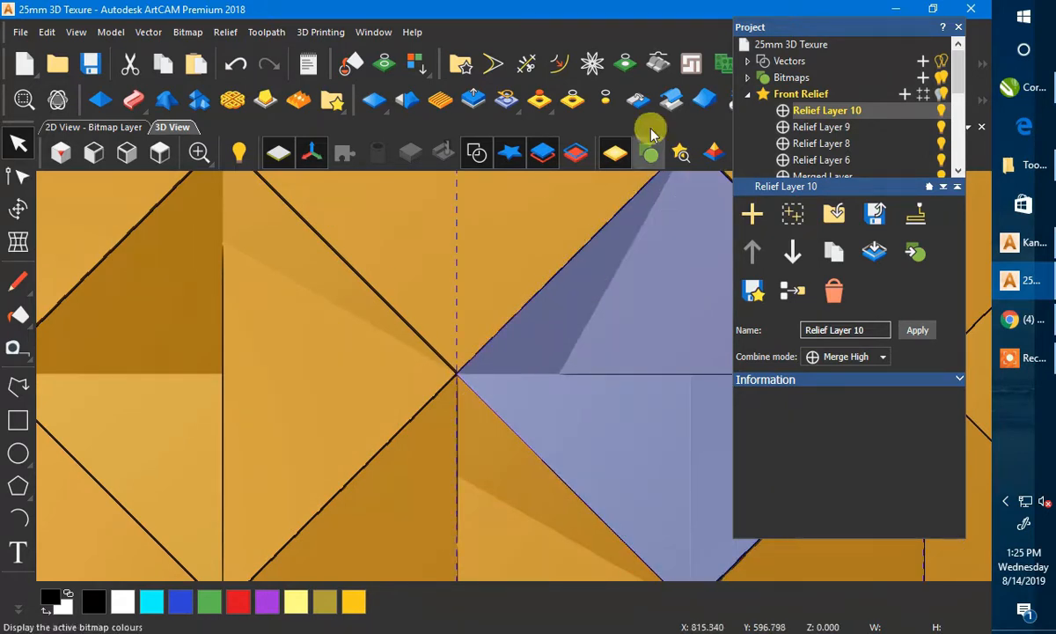
# - Add Relief Layer 11, set its combine mode to Merge High and paste the aligned diamond clipart onto it
pyautogui.click(906, 94)
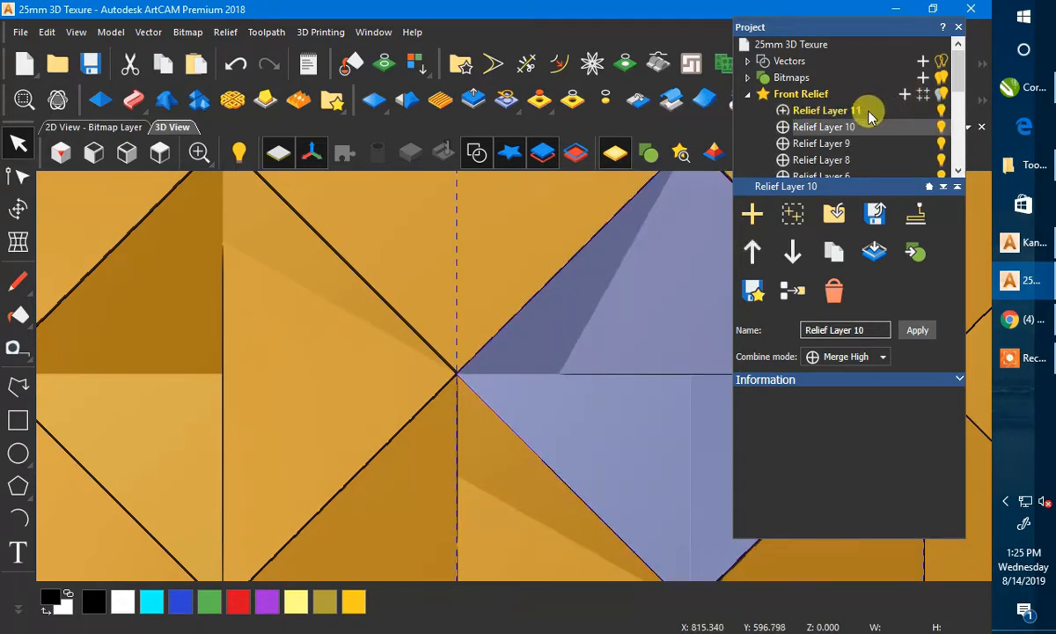
pyautogui.click(786, 109)
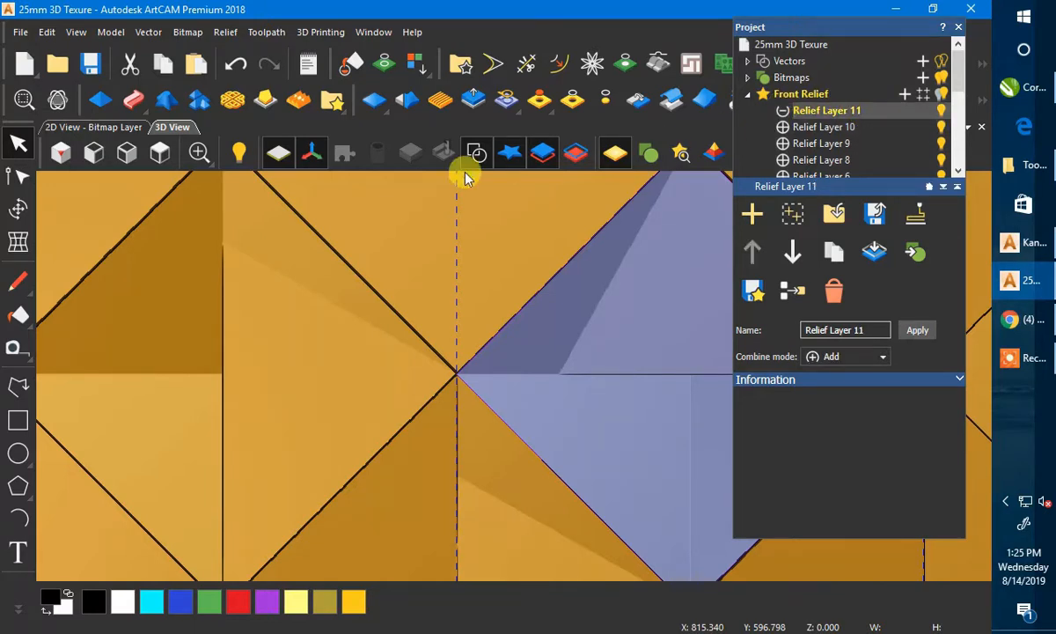
pyautogui.click(19, 208)
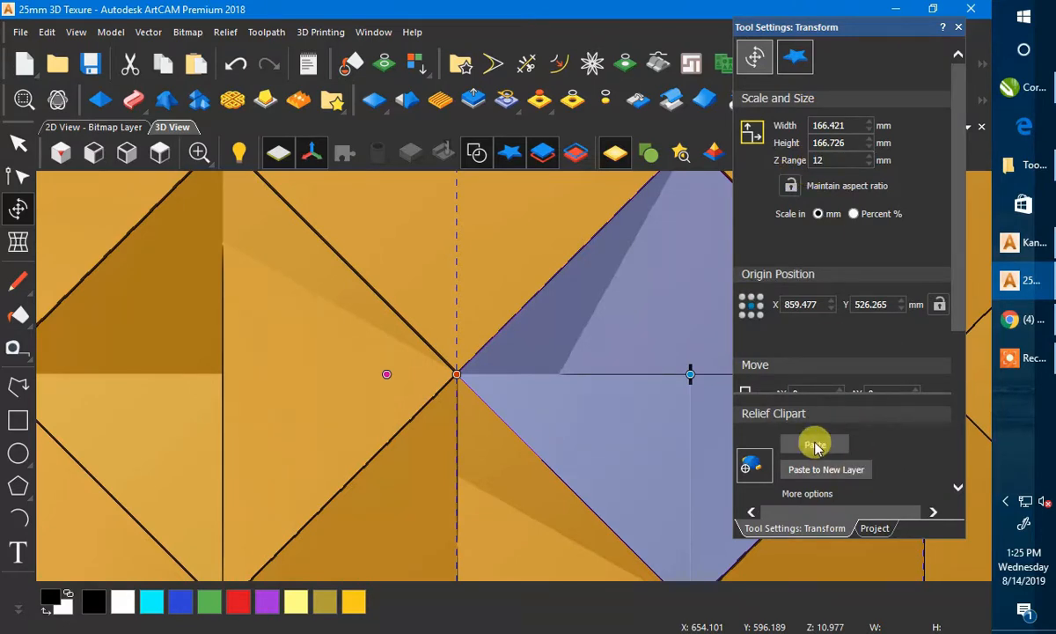
pyautogui.click(160, 153)
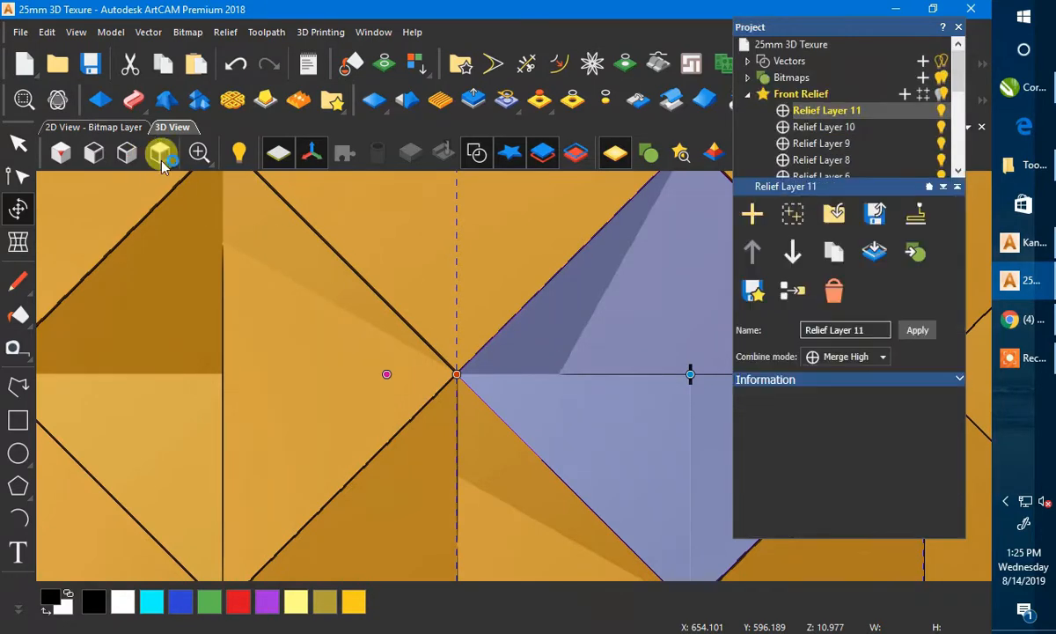
pyautogui.click(14, 147)
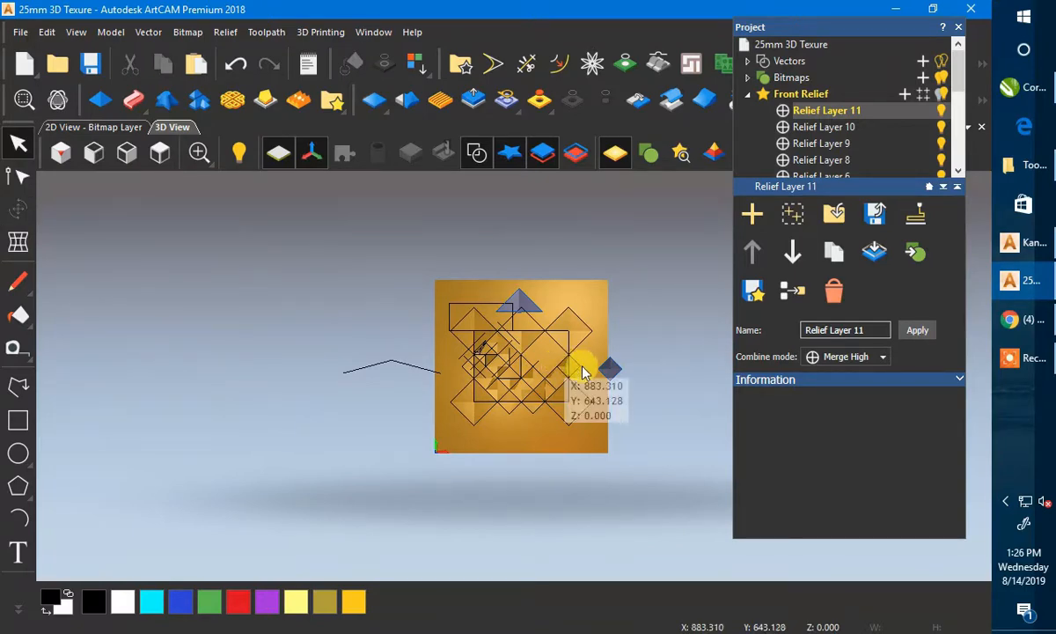
# - Check the reference photo, undo the diamond's paste and leave a copy of the clipart at the relief's right edge above the parked one
pyautogui.scroll(1, 599, 370)
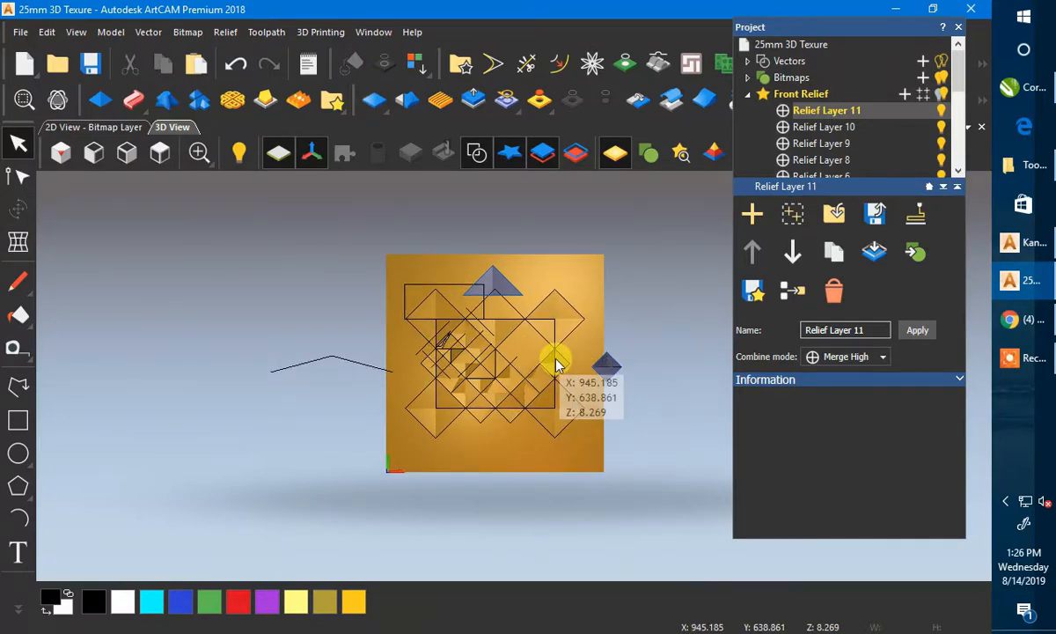
pyautogui.click(1018, 101)
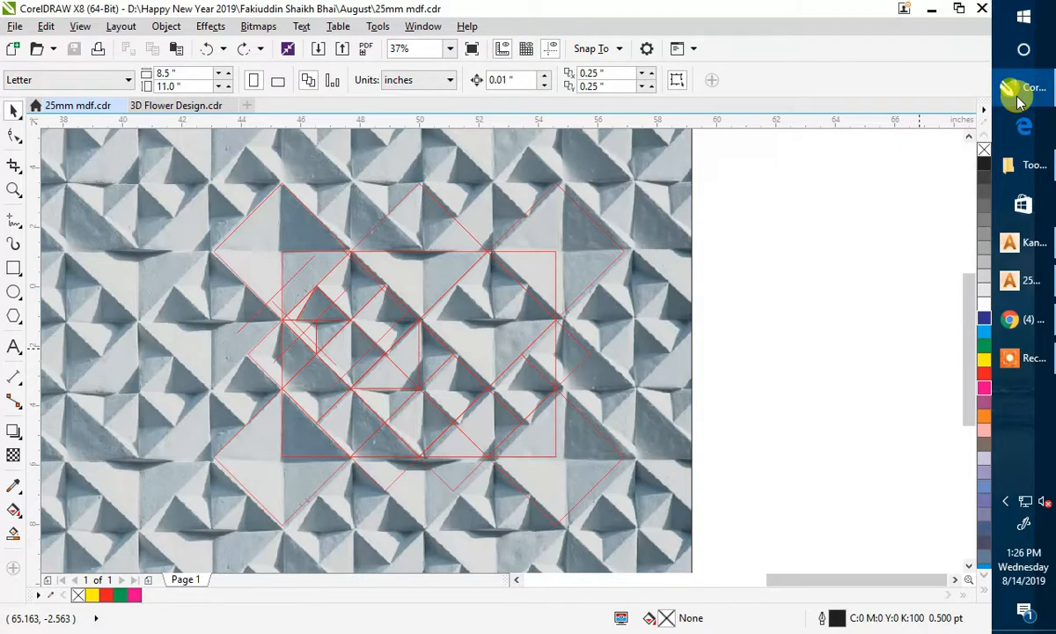
pyautogui.click(1017, 100)
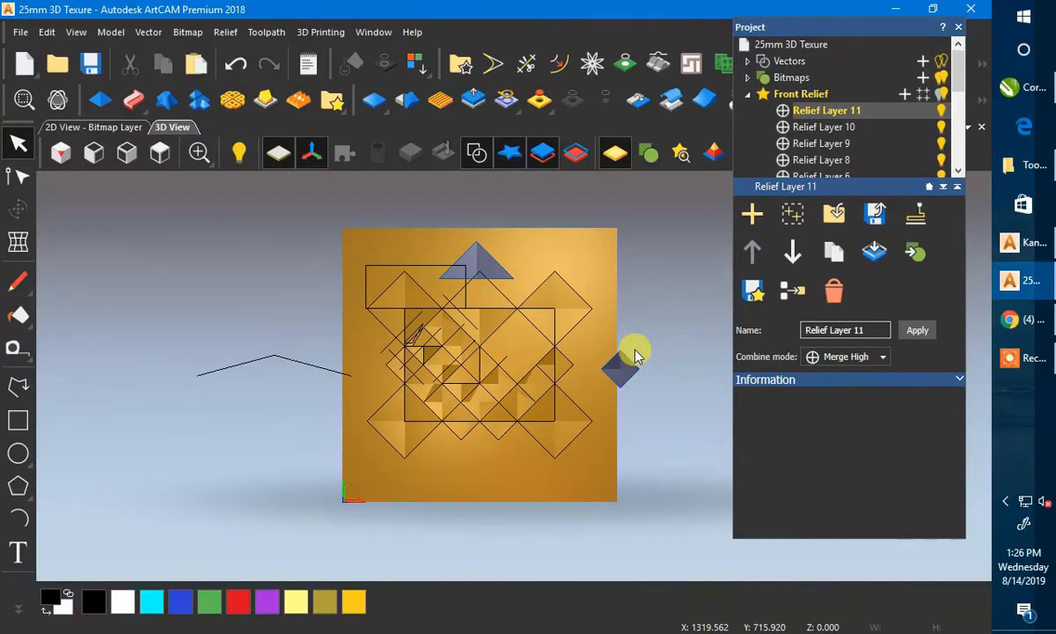
pyautogui.moveTo(637, 355); pyautogui.dragTo(612, 295)
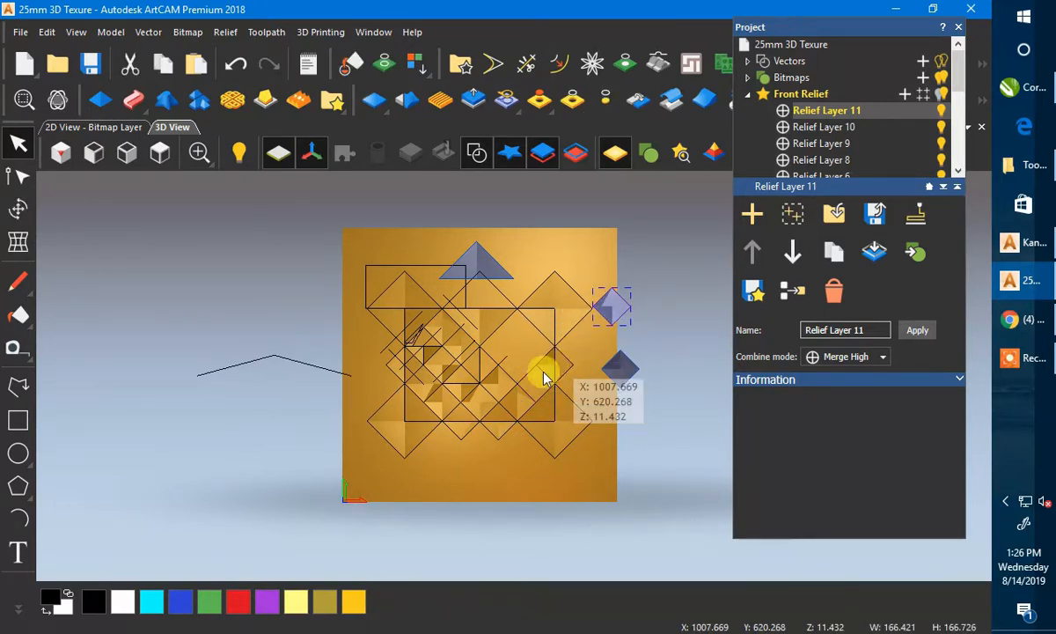
pyautogui.hotkey('ctrl', 'z')
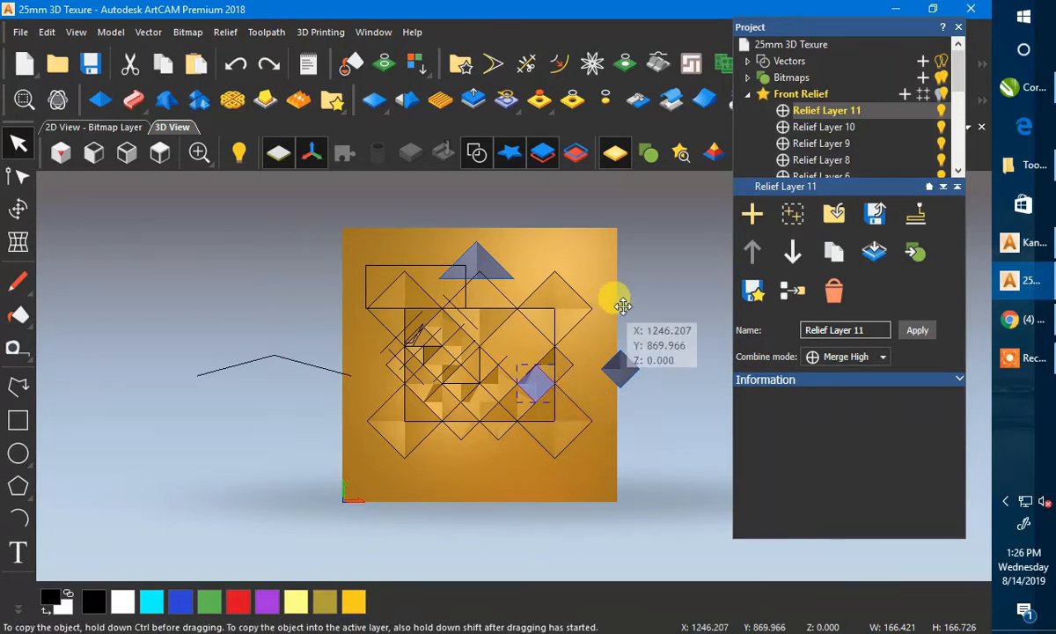
pyautogui.hotkey('ctrl', 'y')
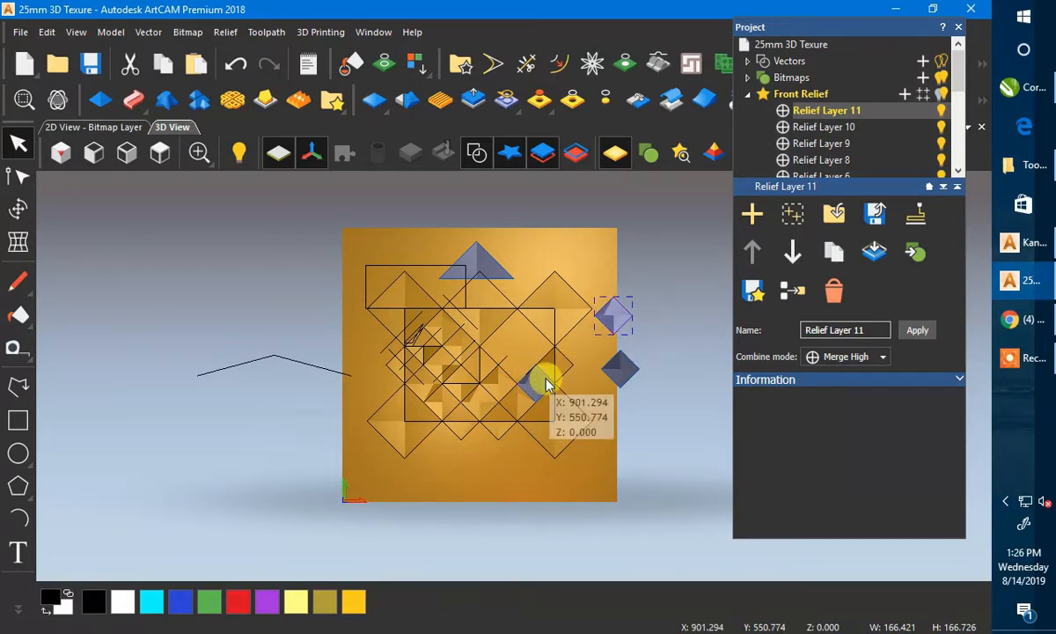
# - Paste the original diamond clipart in the rectangle's lower-right corner onto Relief Layer 11 and save the model
pyautogui.click(544, 384)
pyautogui.click(18, 209)
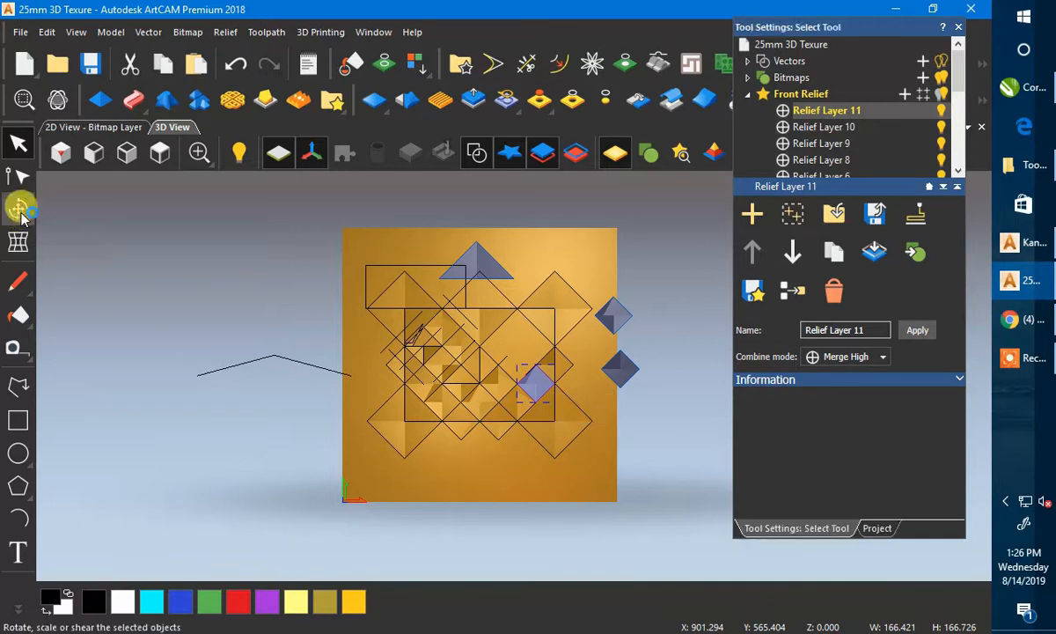
pyautogui.click(809, 449)
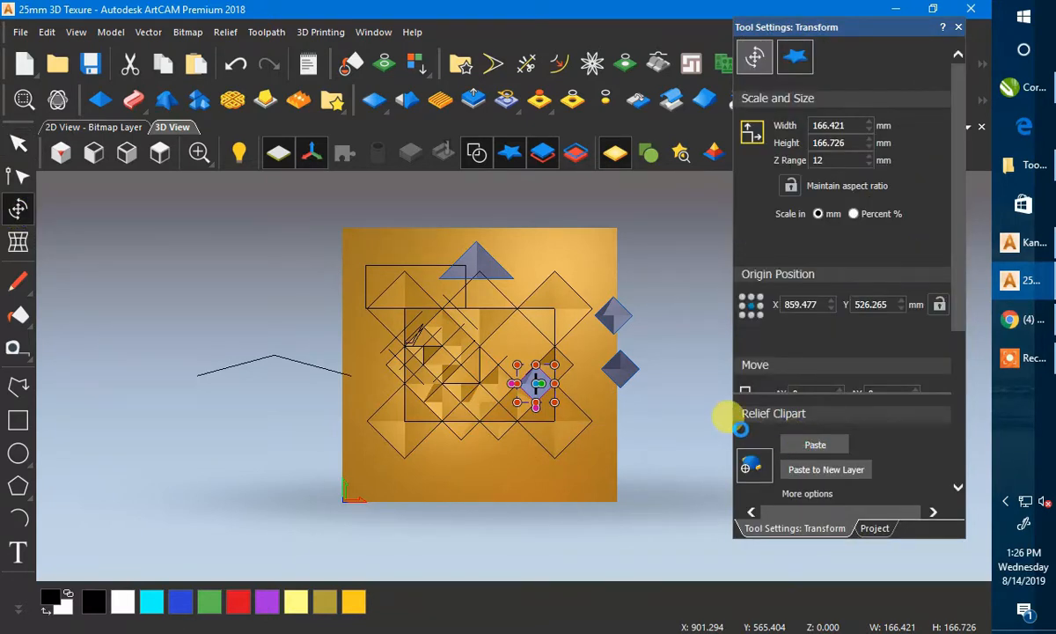
pyautogui.hotkey('ctrl', 's')
# - Compare the pasted diamond in the rectangle's lower-right corner with the reference photo in CorelDRAW
pyautogui.click(1022, 95)
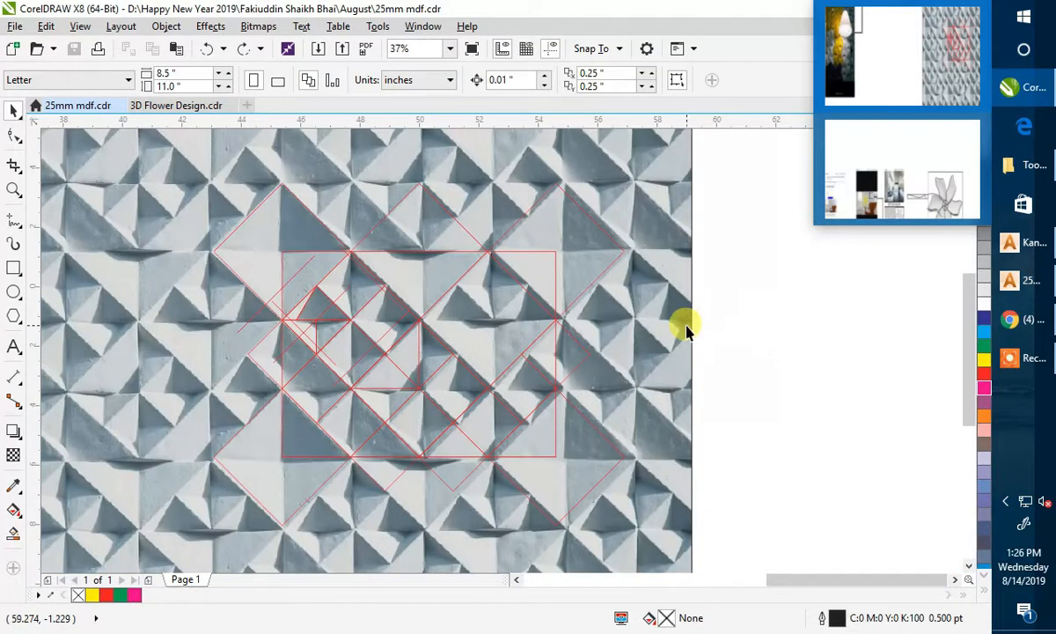
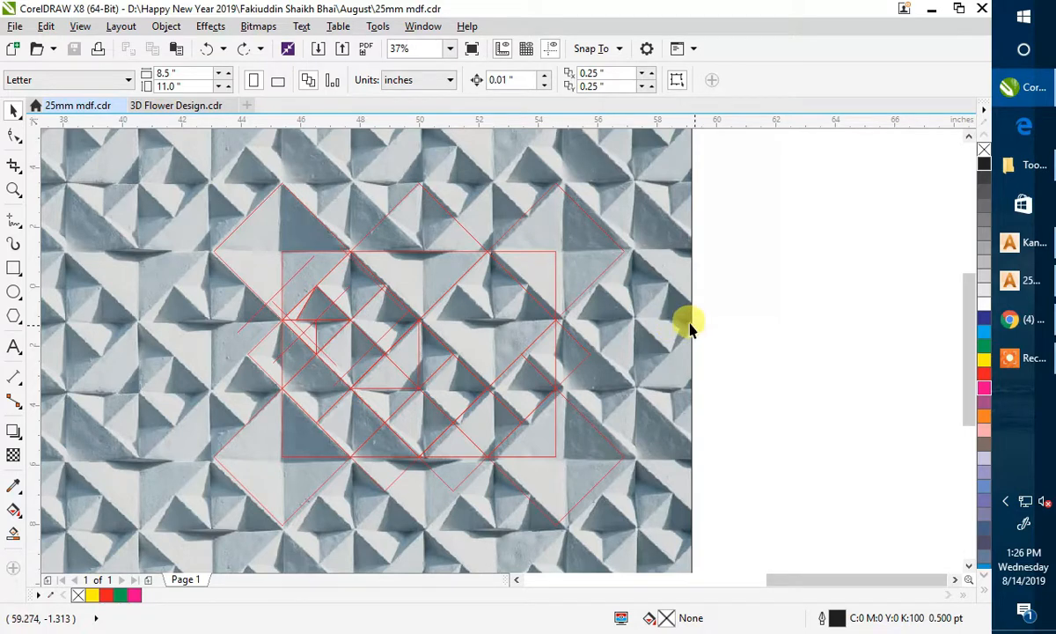
pyautogui.click(1021, 280)
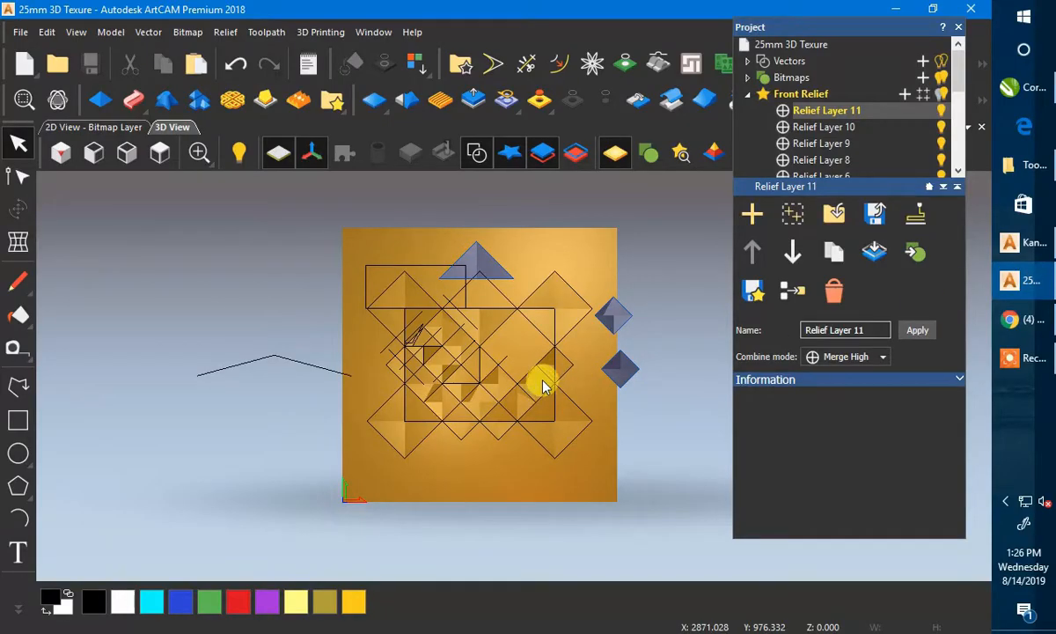
pyautogui.scroll(2, 539, 357)
pyautogui.scroll(1, 540, 356)
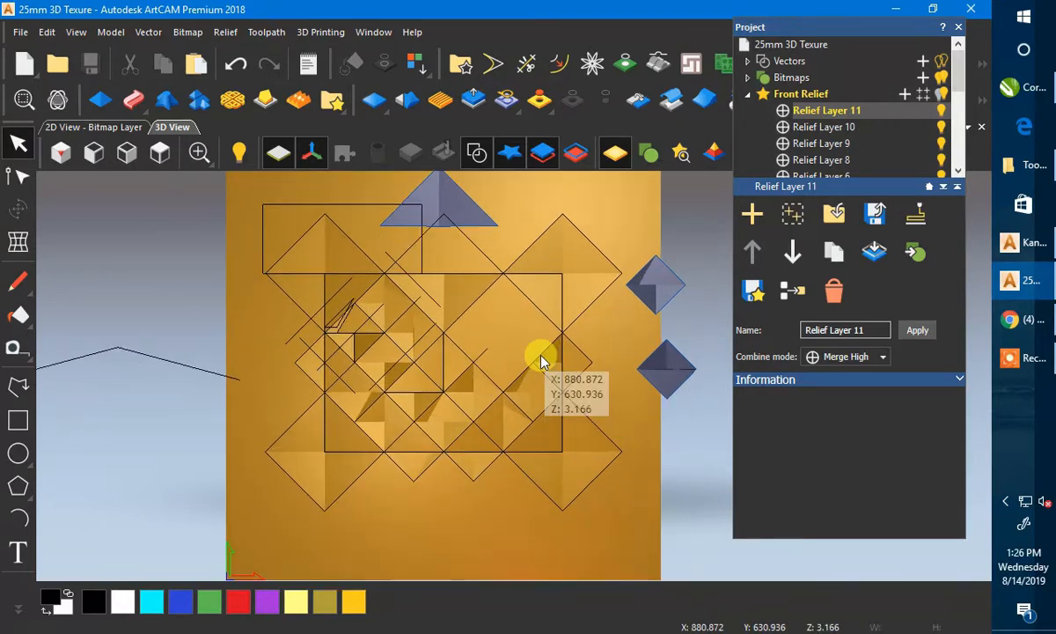
pyautogui.click(443, 347)
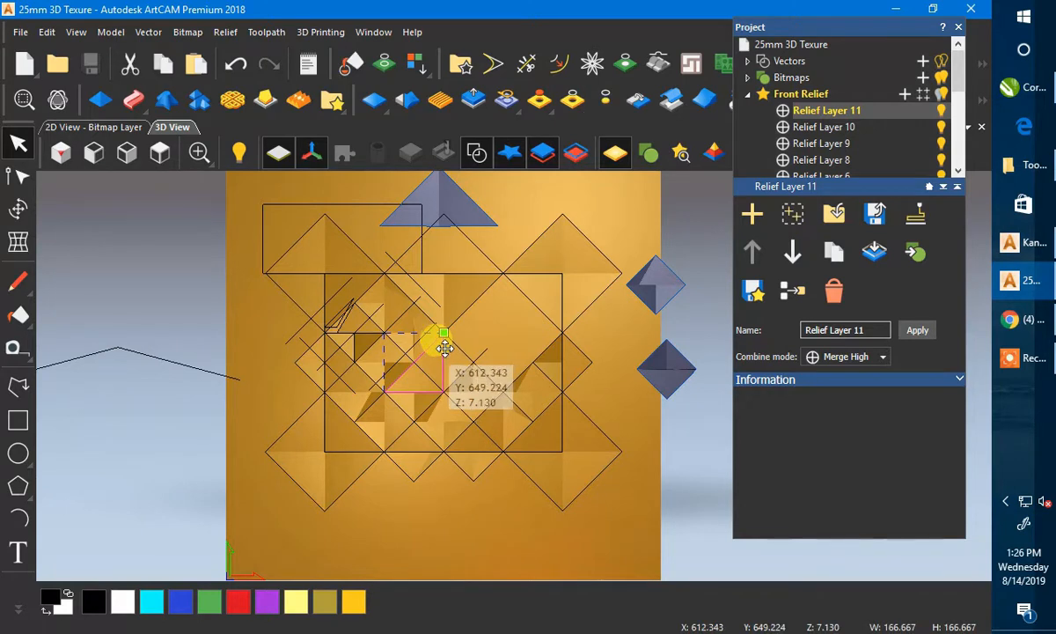
pyautogui.moveTo(512, 329); pyautogui.dragTo(511, 329)
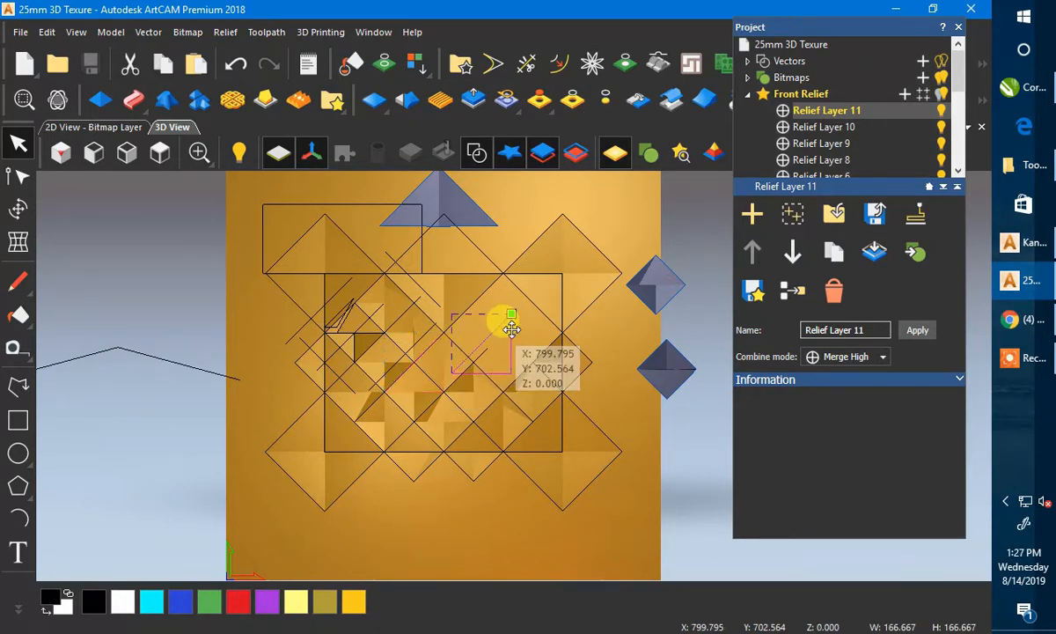
pyautogui.click(1013, 93)
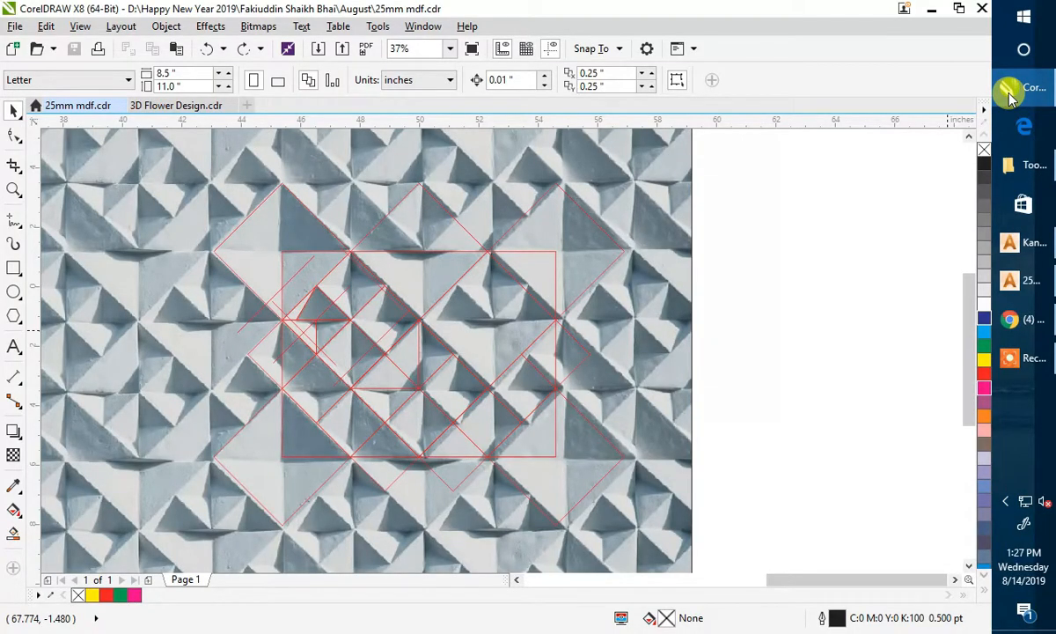
pyautogui.click(1011, 93)
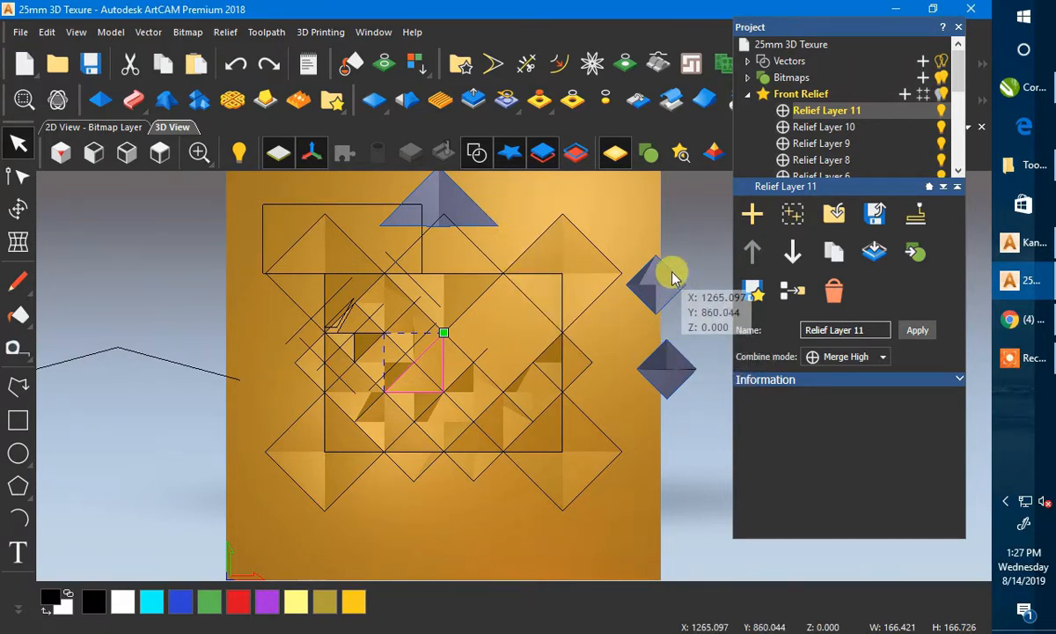
# - Place one diamond clipart inside the rectangle with its top corner on the upper edge, another above it, and check the reference photo
pyautogui.moveTo(674, 278); pyautogui.dragTo(549, 229)
pyautogui.scroll(5, 502, 282)
pyautogui.scroll(-5, 503, 313)
pyautogui.scroll(-2, 520, 391)
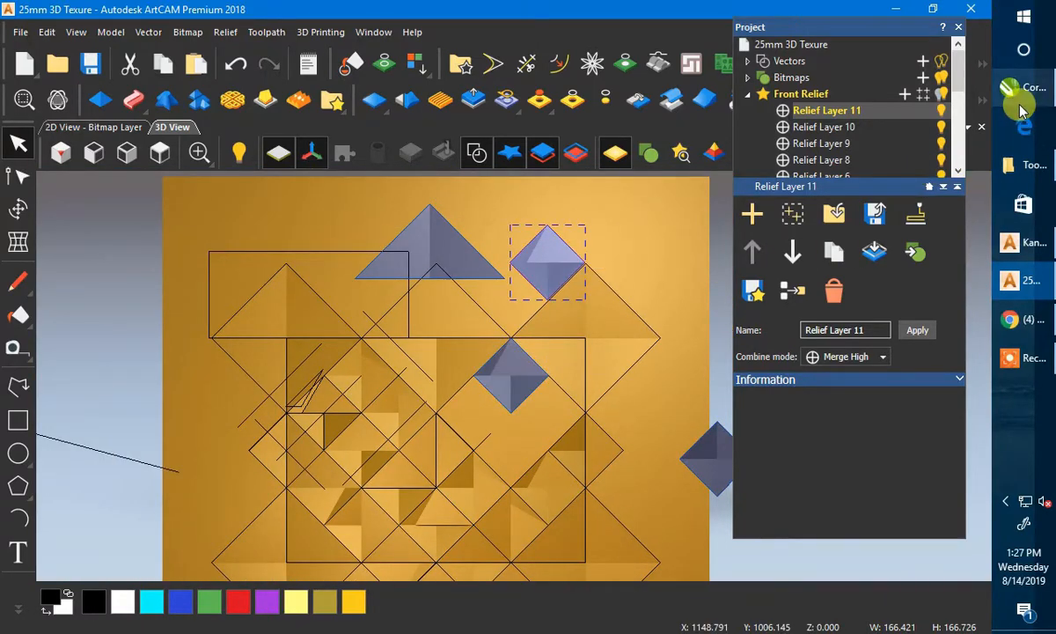
pyautogui.click(1020, 104)
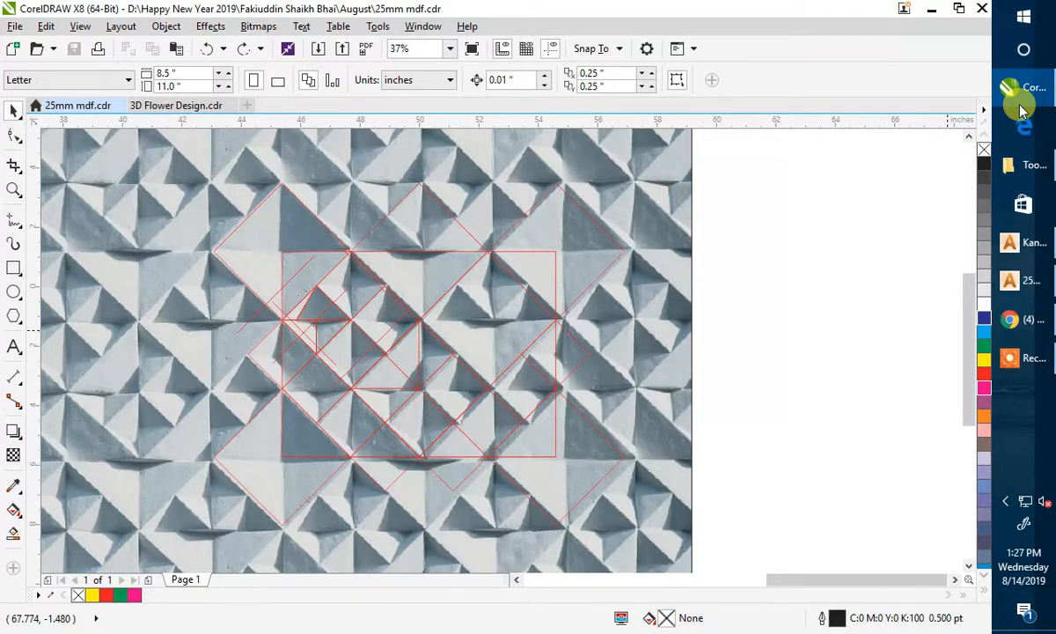
# - Check the reference photo in CorelDRAW, then mirror the diamond clipart inside the rectangle across its right side as a copy in ArtCAM
pyautogui.click(1020, 104)
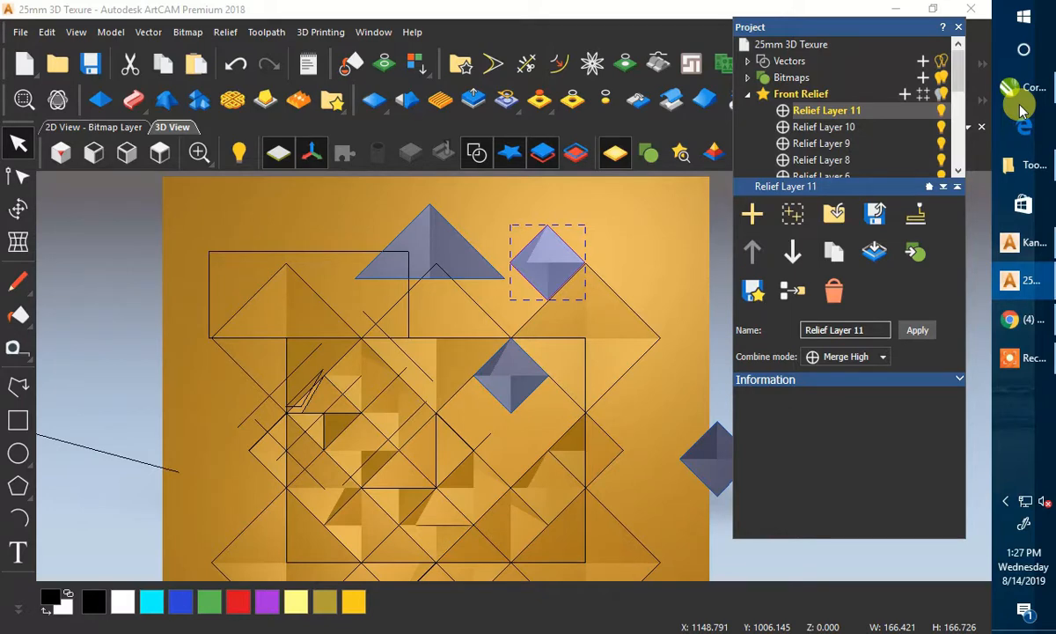
pyautogui.click(1021, 104)
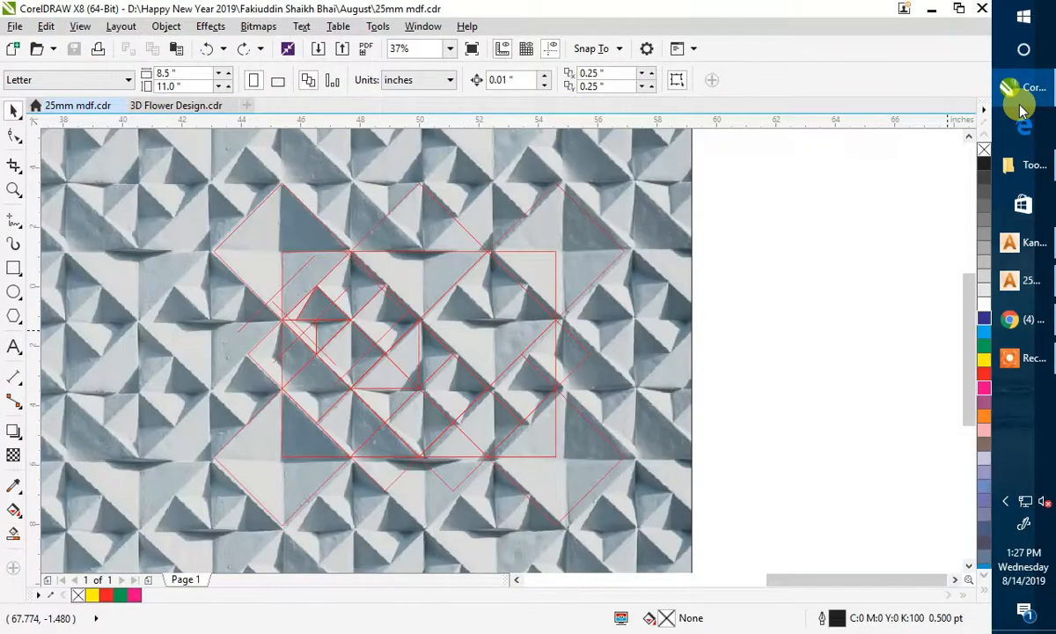
pyautogui.click(1020, 104)
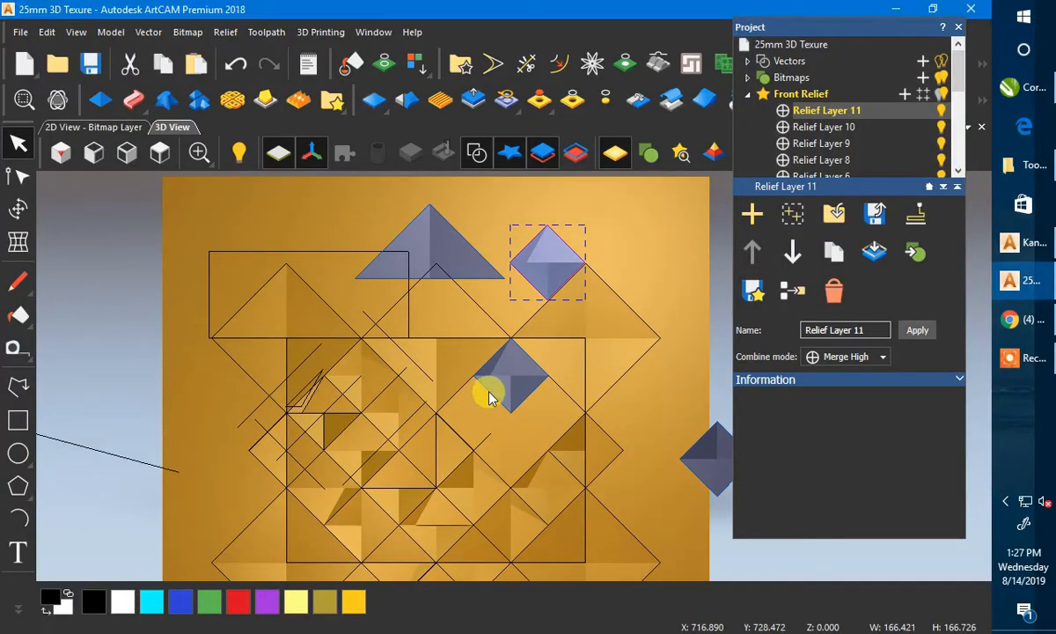
pyautogui.click(539, 381)
pyautogui.click(982, 104)
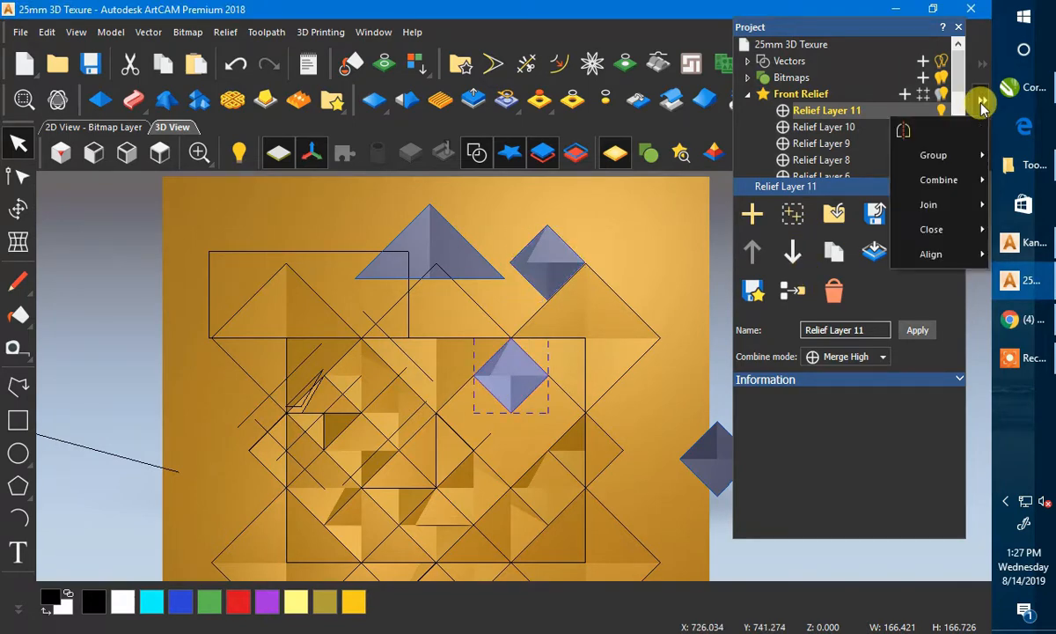
pyautogui.click(903, 130)
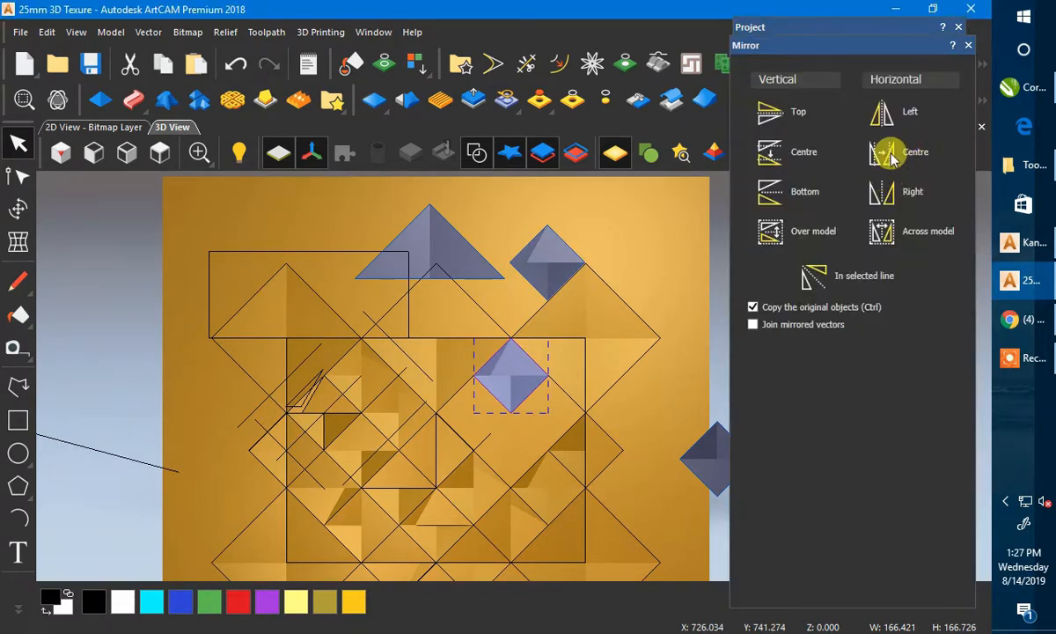
pyautogui.click(893, 196)
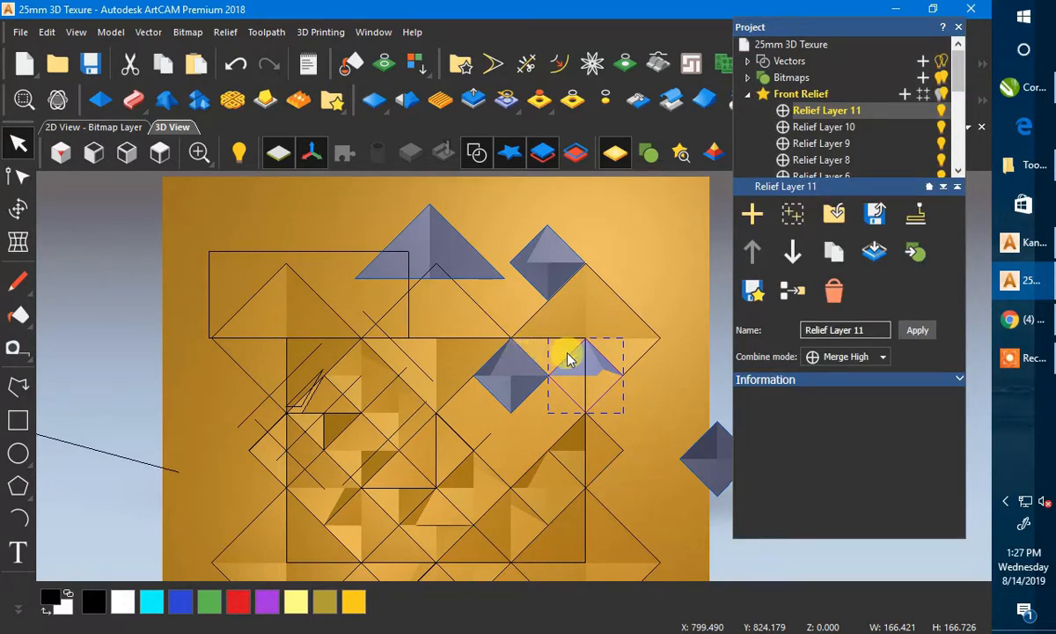
# - Delete the unmirrored diamond and move the mirrored copy into its place, with its top corner on the rectangle's upper edge
pyautogui.press('Delete')
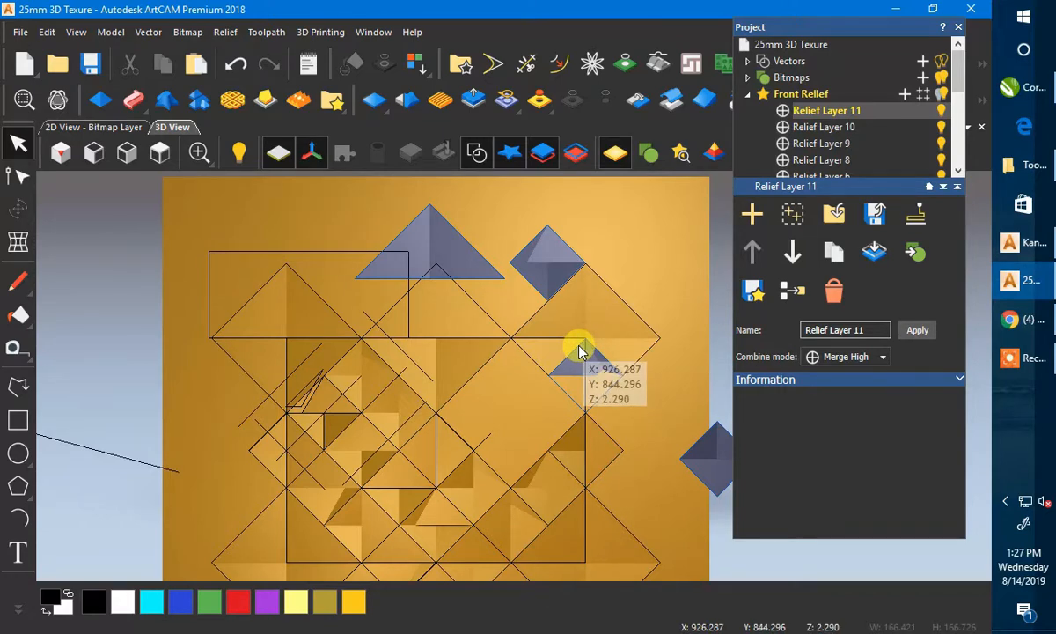
pyautogui.moveTo(579, 352); pyautogui.dragTo(506, 334)
pyautogui.scroll(2, 520, 350)
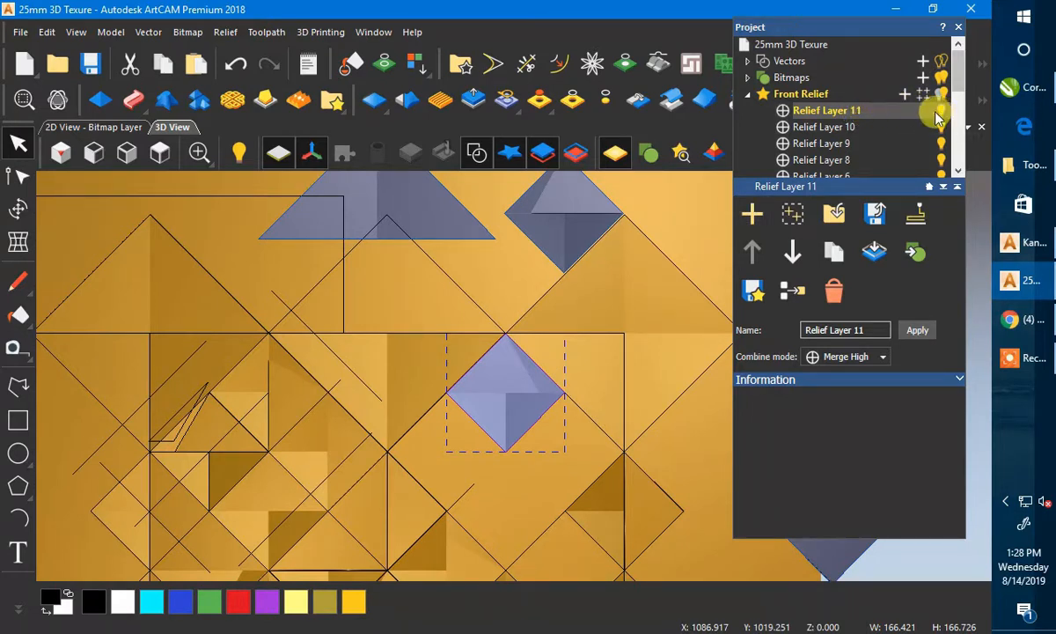
# - Add Relief Layer 12 with the Merge High combine mode, paste the mirrored diamond onto it and save the model
pyautogui.click(904, 94)
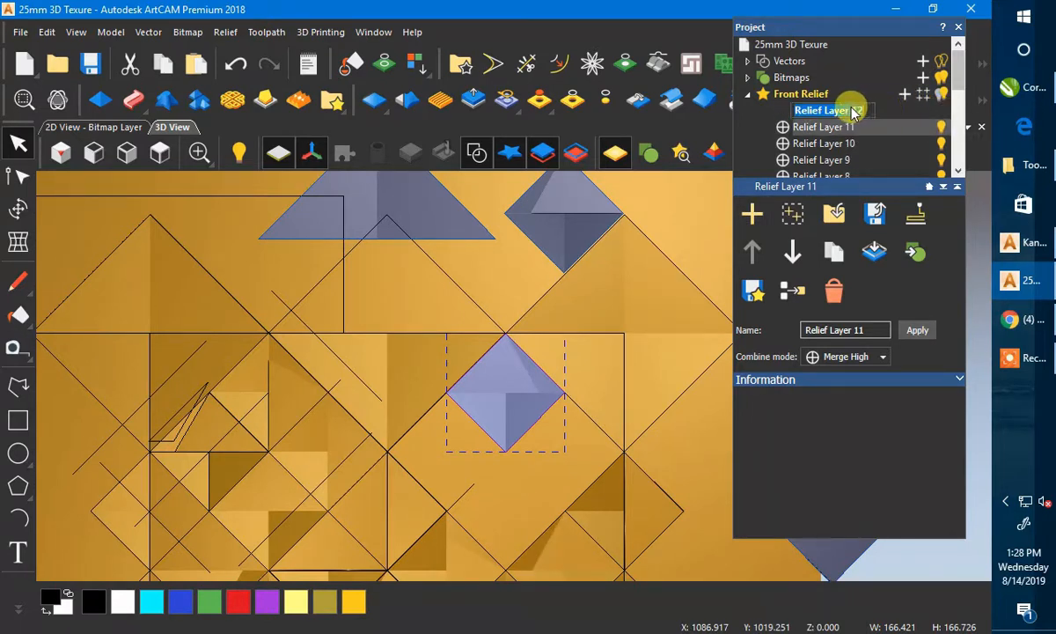
pyautogui.click(788, 113)
pyautogui.click(782, 111)
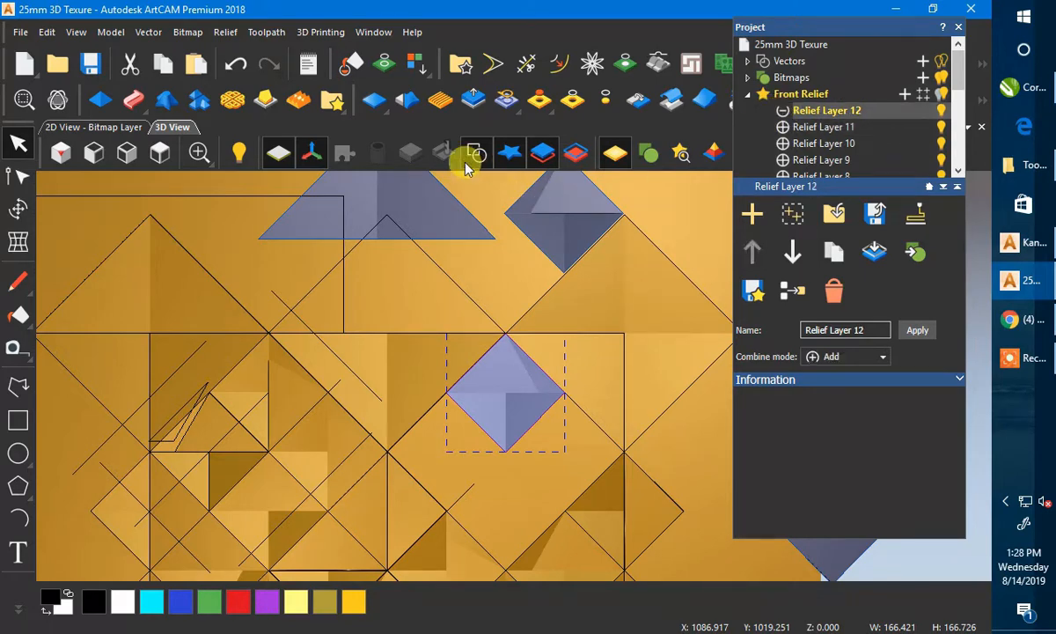
pyautogui.click(16, 209)
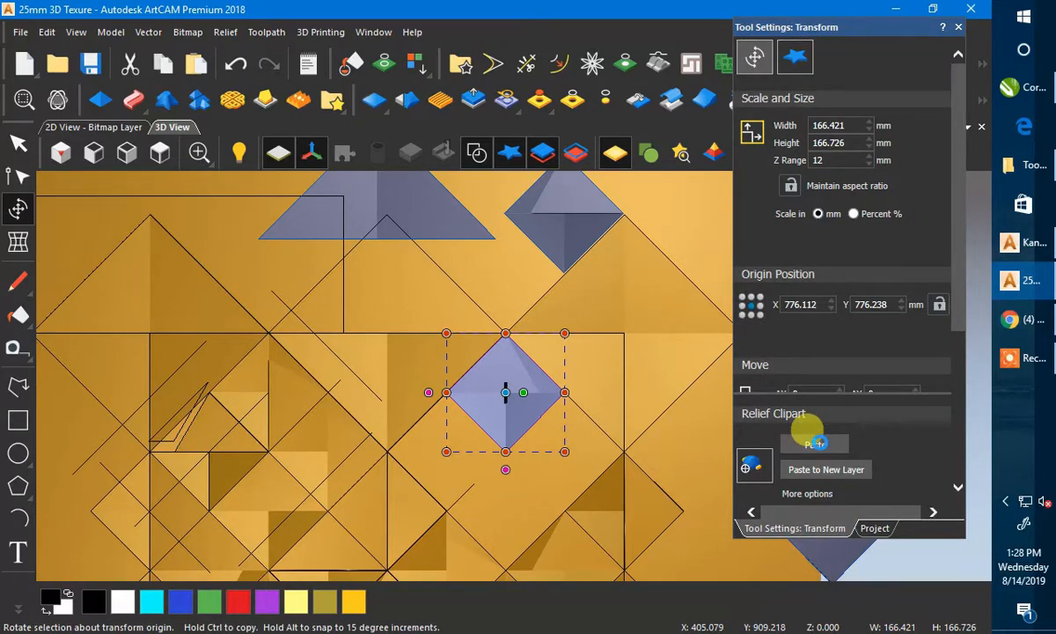
pyautogui.click(818, 443)
pyautogui.hotkey('ctrl', 's')
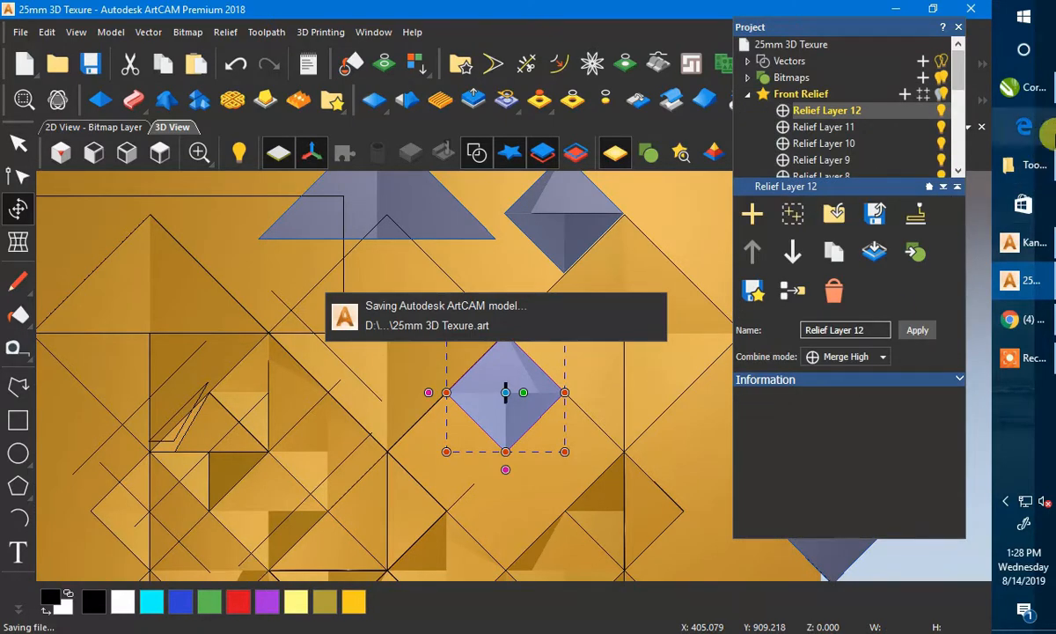
# - Compare the pasted diamond below the rectangle's upper edge, including in a tilted 3D view, with the reference photo in CorelDRAW
pyautogui.click(1047, 87)
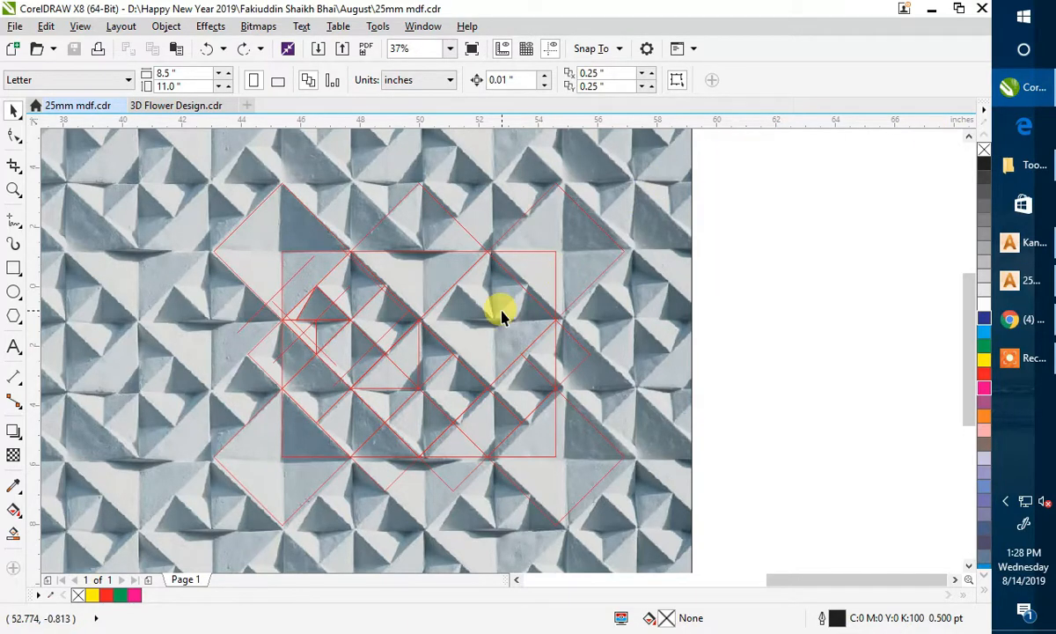
pyautogui.scroll(3, 500, 312)
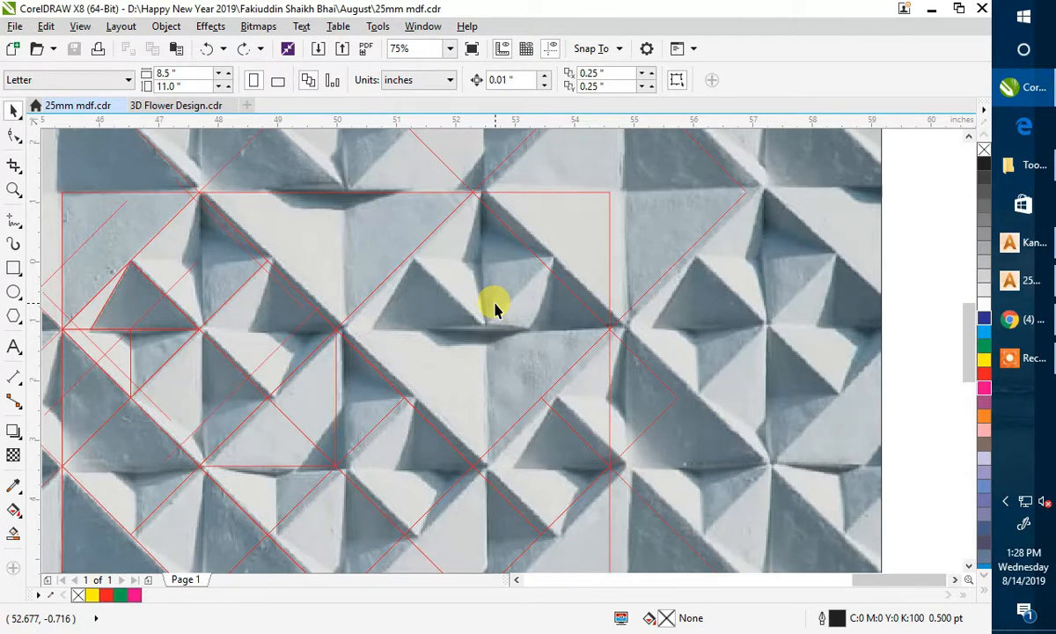
pyautogui.scroll(-3, 493, 309)
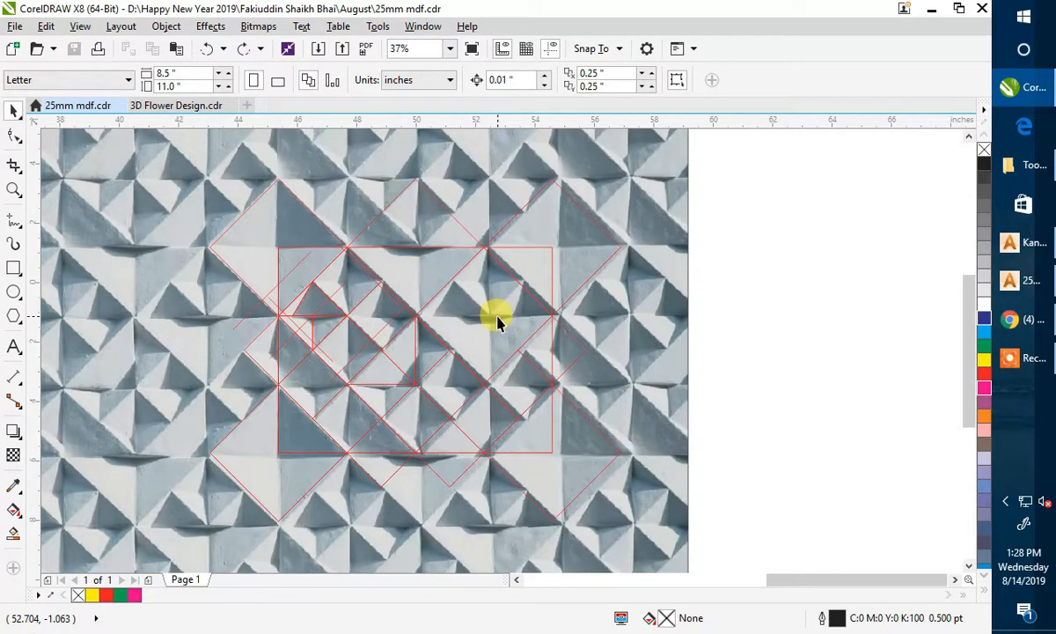
pyautogui.scroll(3, 497, 322)
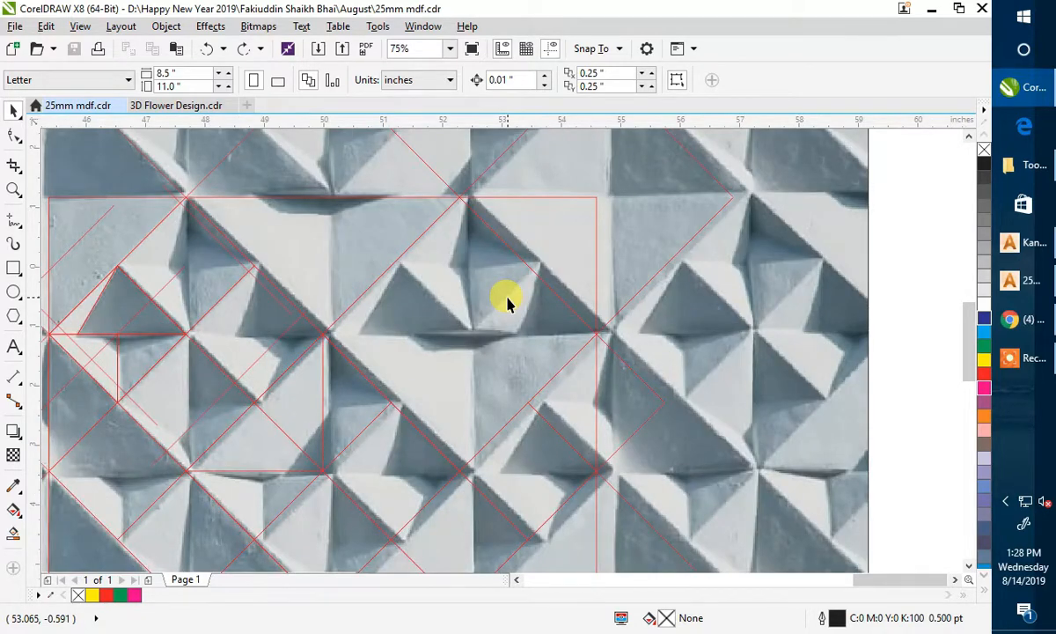
pyautogui.click(1017, 278)
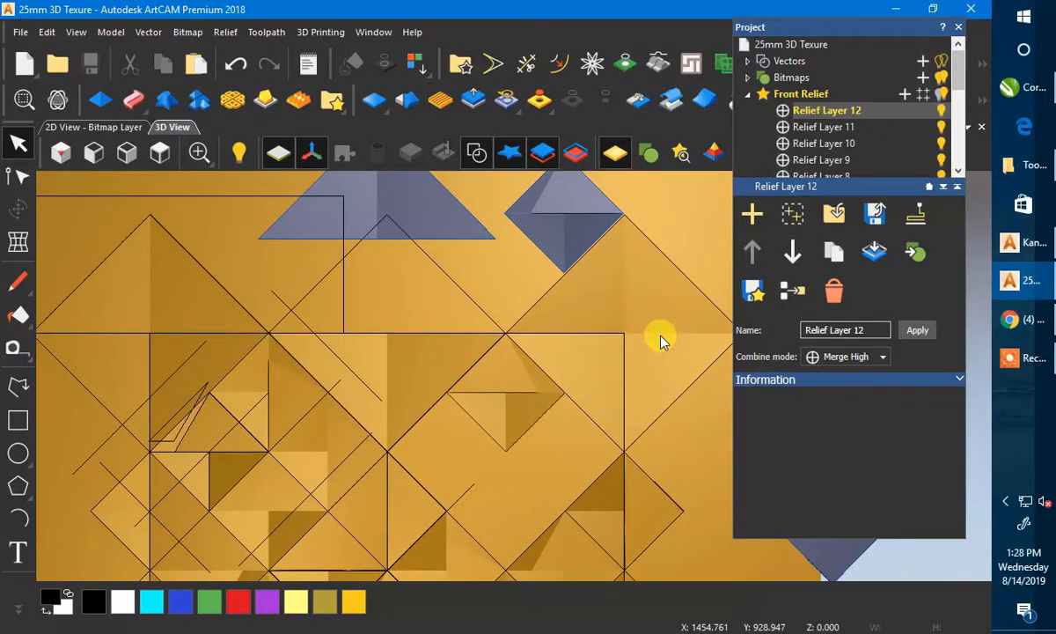
pyautogui.scroll(-1, 516, 376)
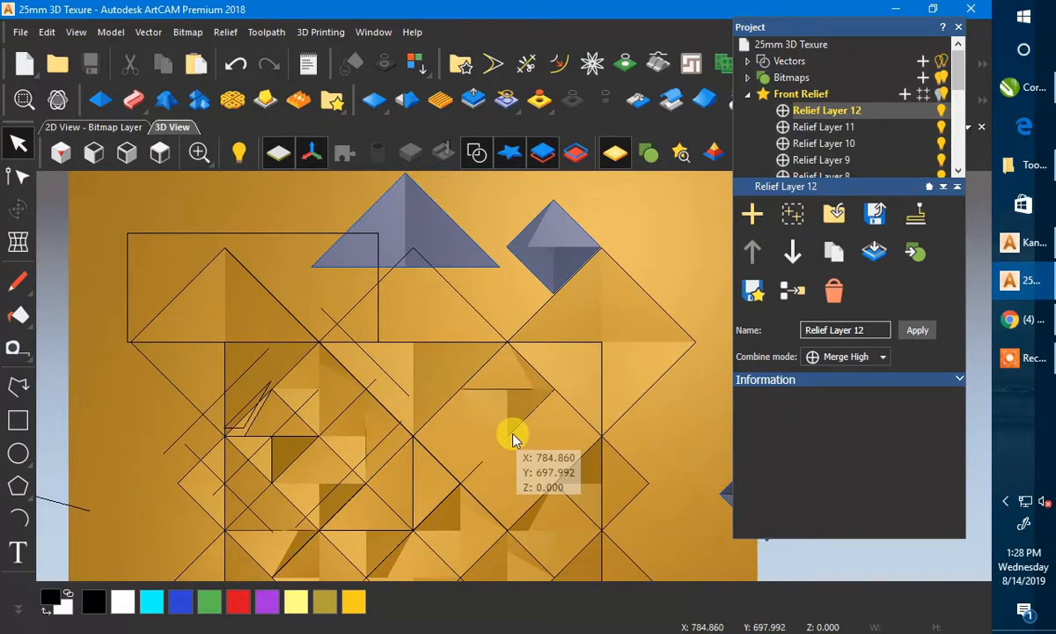
pyautogui.scroll(2, 520, 442)
pyautogui.moveTo(528, 453); pyautogui.dragTo(594, 295)
pyautogui.scroll(-1, 595, 295)
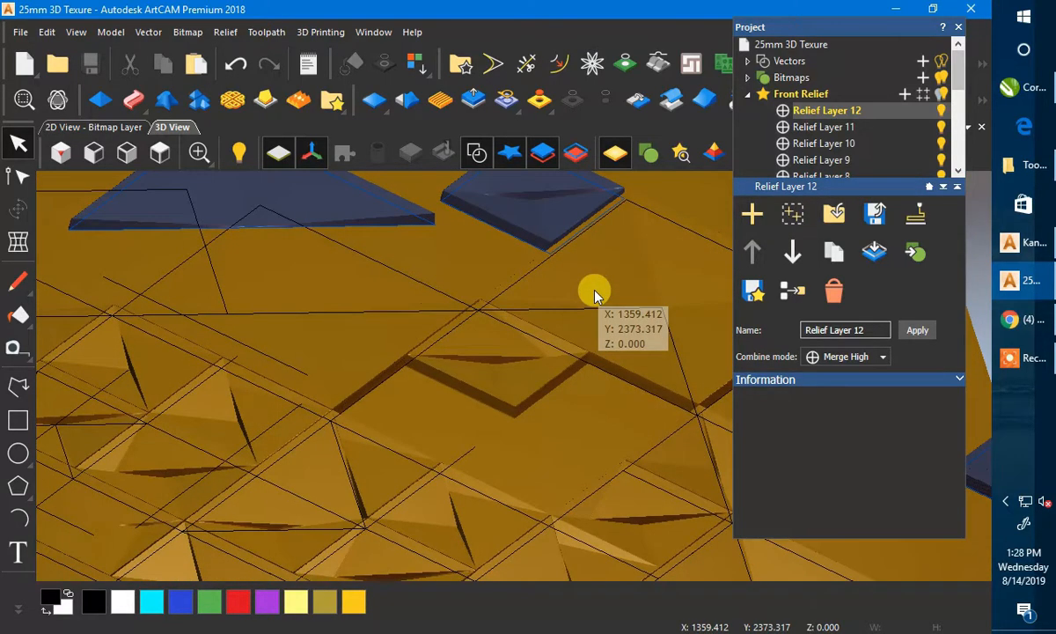
pyautogui.click(1010, 91)
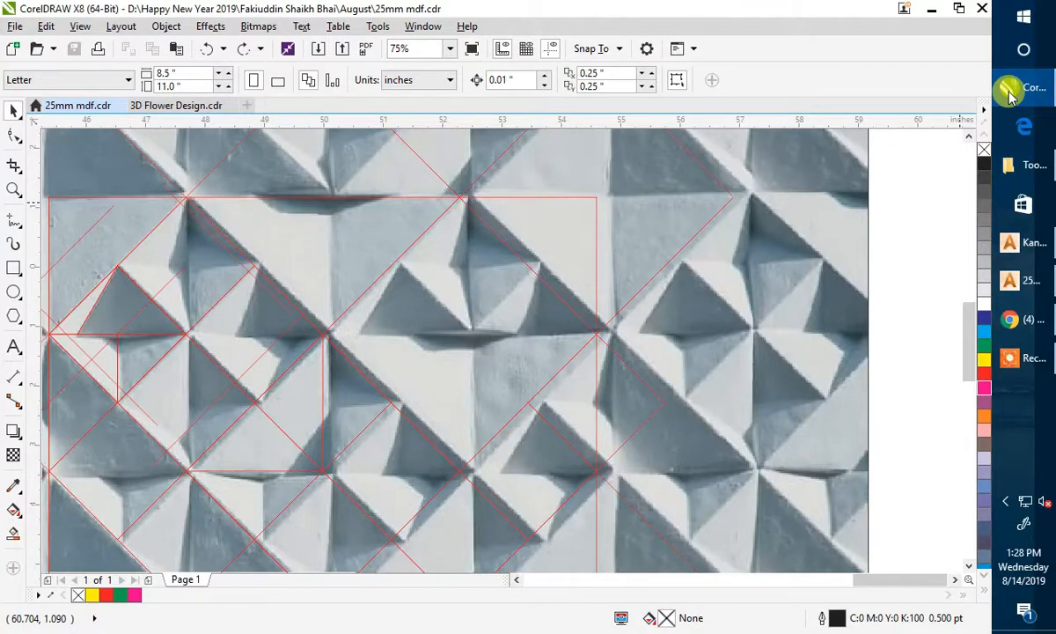
pyautogui.click(1011, 91)
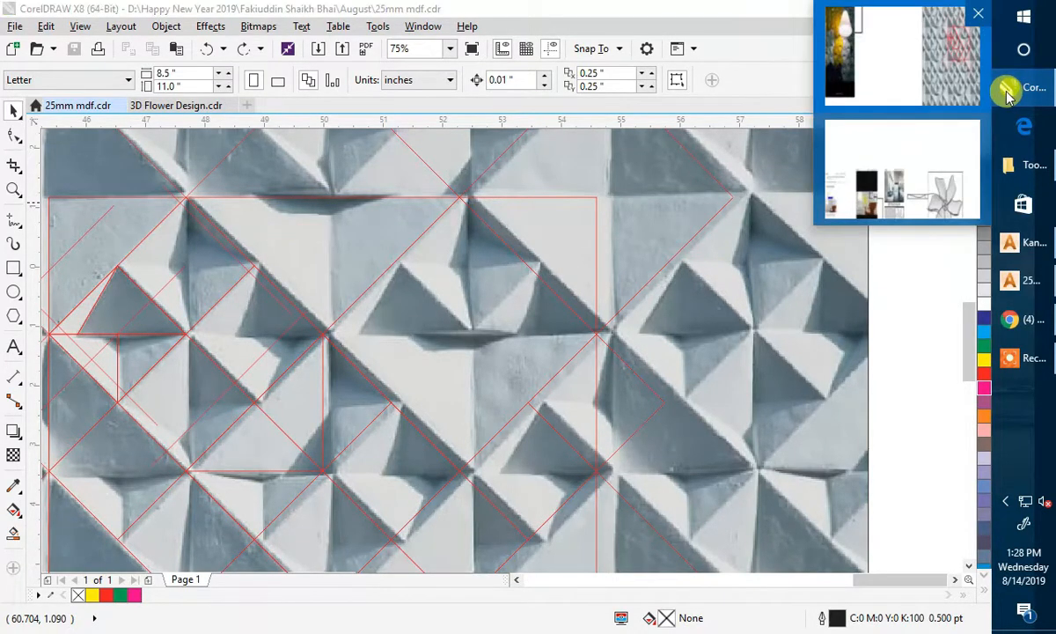
pyautogui.click(1008, 92)
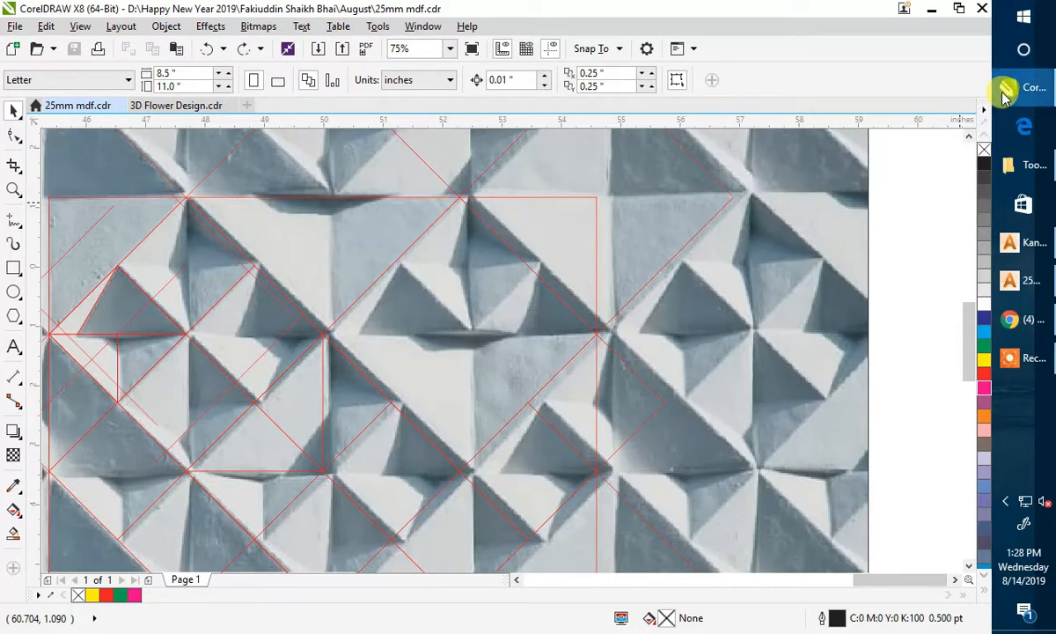
pyautogui.click(1006, 92)
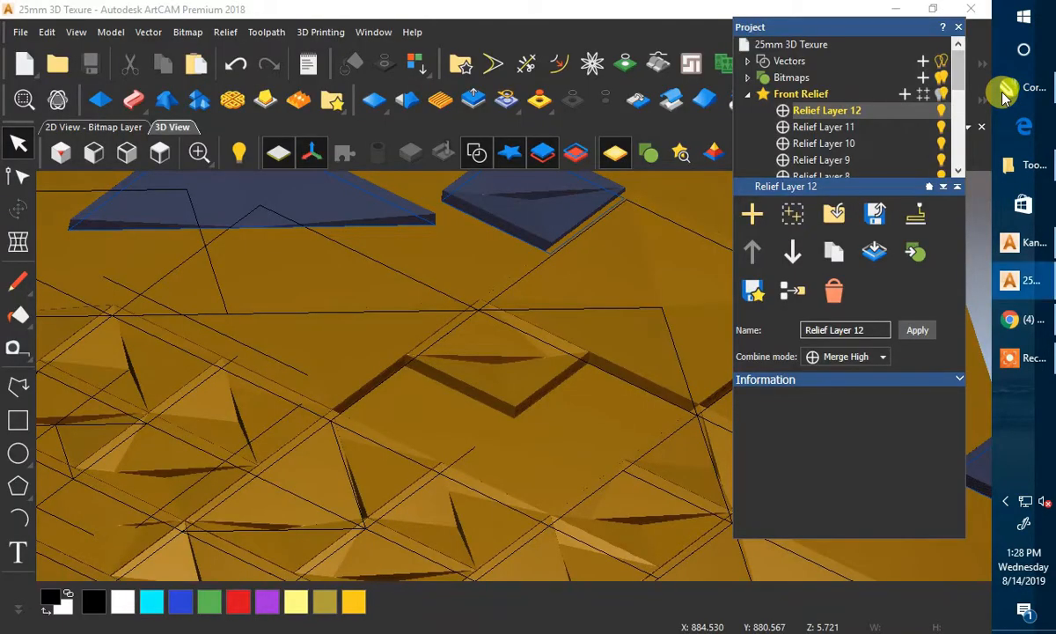
pyautogui.click(1005, 92)
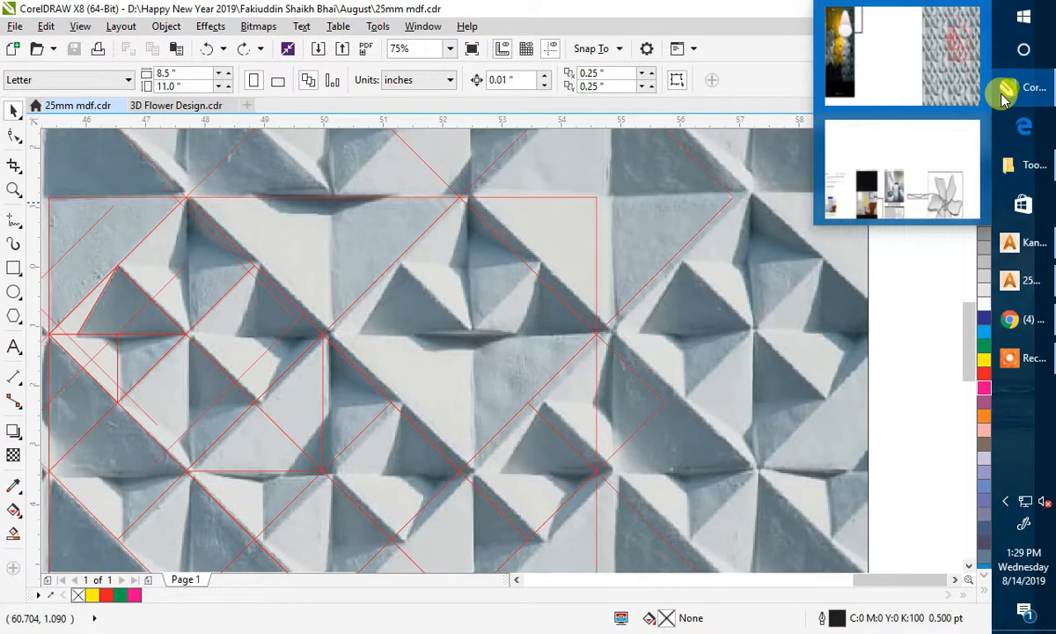
pyautogui.click(1013, 108)
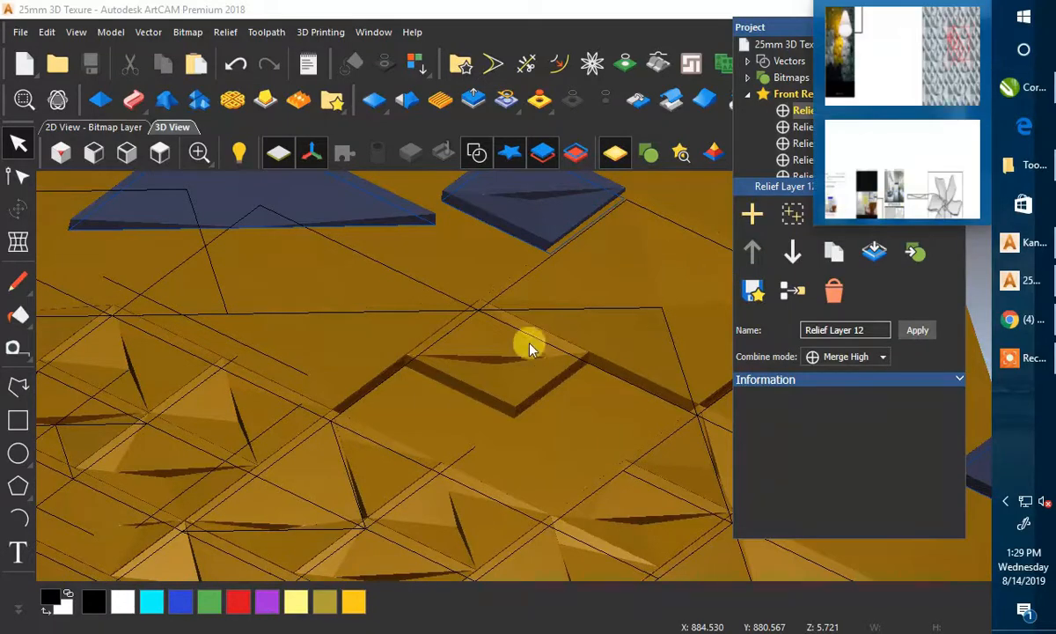
# - Return to the top view and place the diamond clipart parked at the relief's right edge inside the rectangle, its right corner on the right edge
pyautogui.click(164, 154)
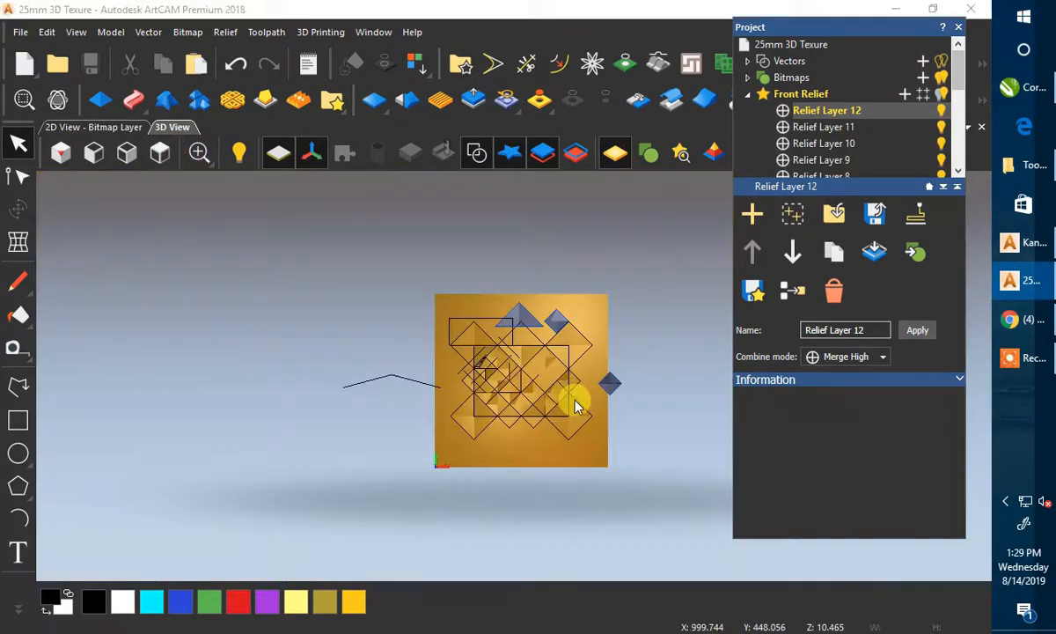
pyautogui.scroll(2, 547, 369)
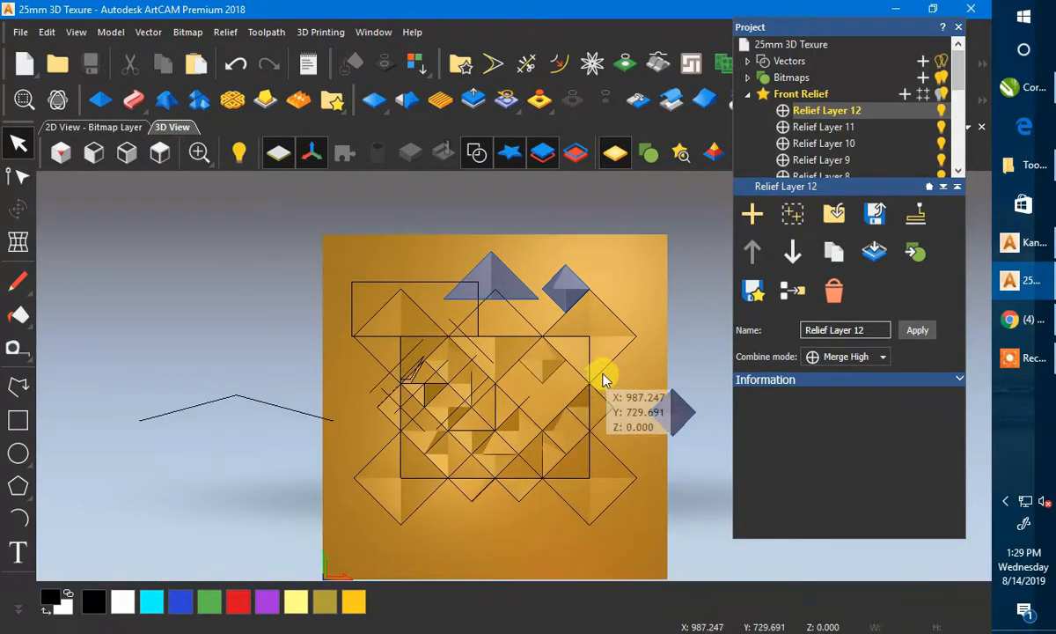
pyautogui.scroll(2, 599, 397)
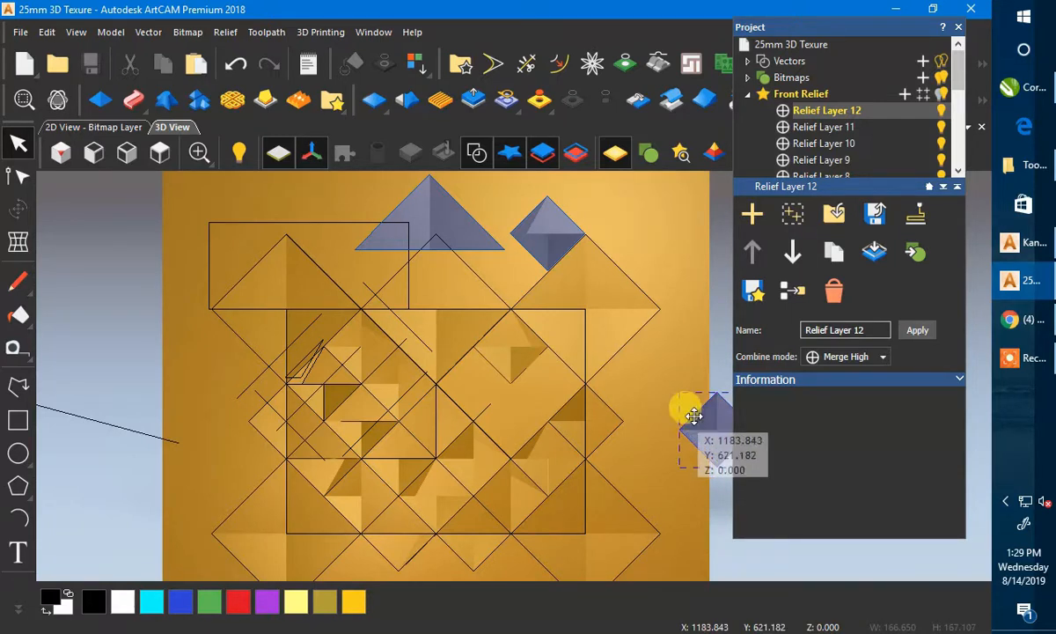
pyautogui.click(684, 410)
pyautogui.moveTo(556, 377); pyautogui.dragTo(680, 449)
pyautogui.scroll(2, 572, 339)
pyautogui.scroll(2, 588, 324)
pyautogui.scroll(3, 703, 472)
pyautogui.scroll(-4, 577, 295)
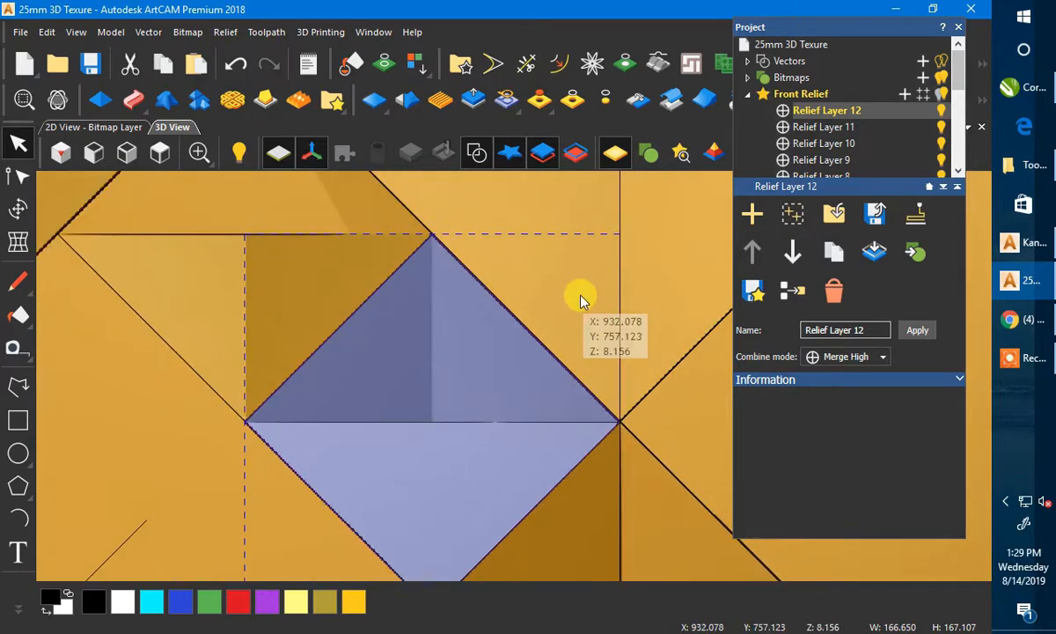
pyautogui.scroll(-2, 583, 294)
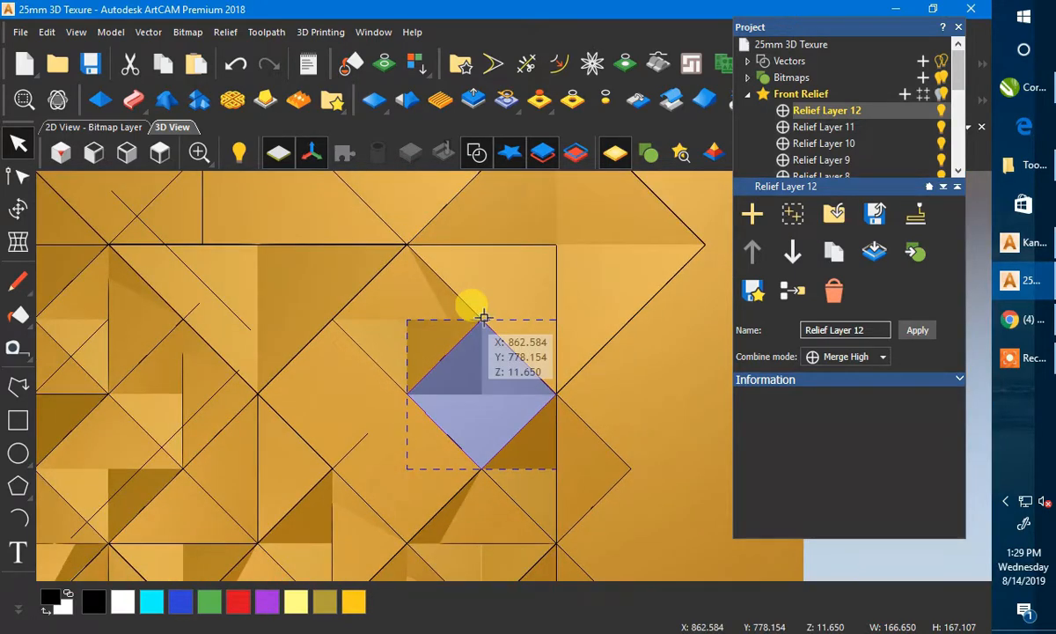
# - Shift the selected diamond so its left corner meets the line crossing at the left corner of the large diamond cell
pyautogui.moveTo(483, 317); pyautogui.dragTo(260, 396)
pyautogui.scroll(3, 255, 385)
pyautogui.scroll(4, 269, 405)
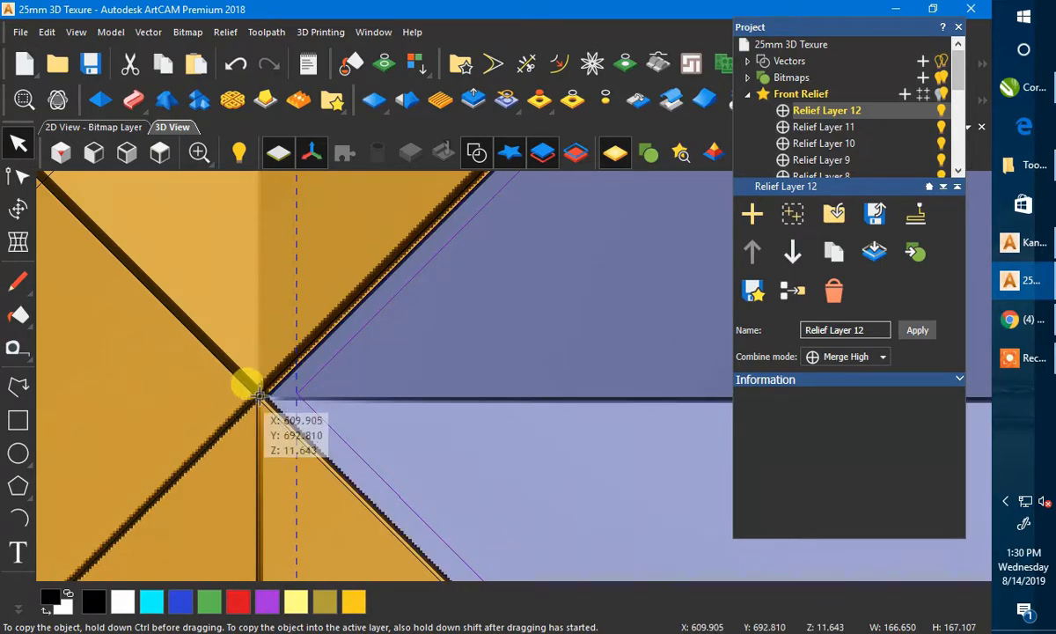